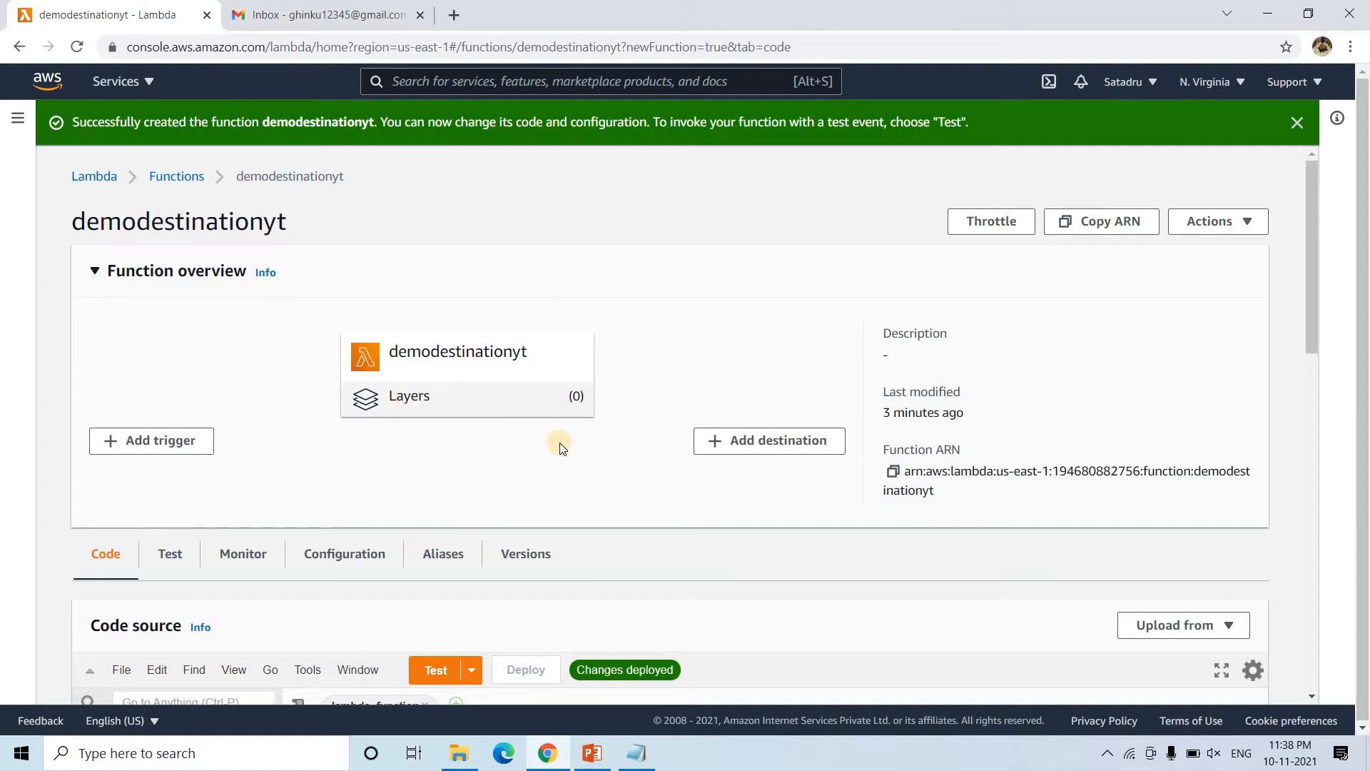
Copy the entire Python handler script from the untitled Notepad document, starting from the function's code source view.
scroll(390, 458, down, 5)
click(390, 457)
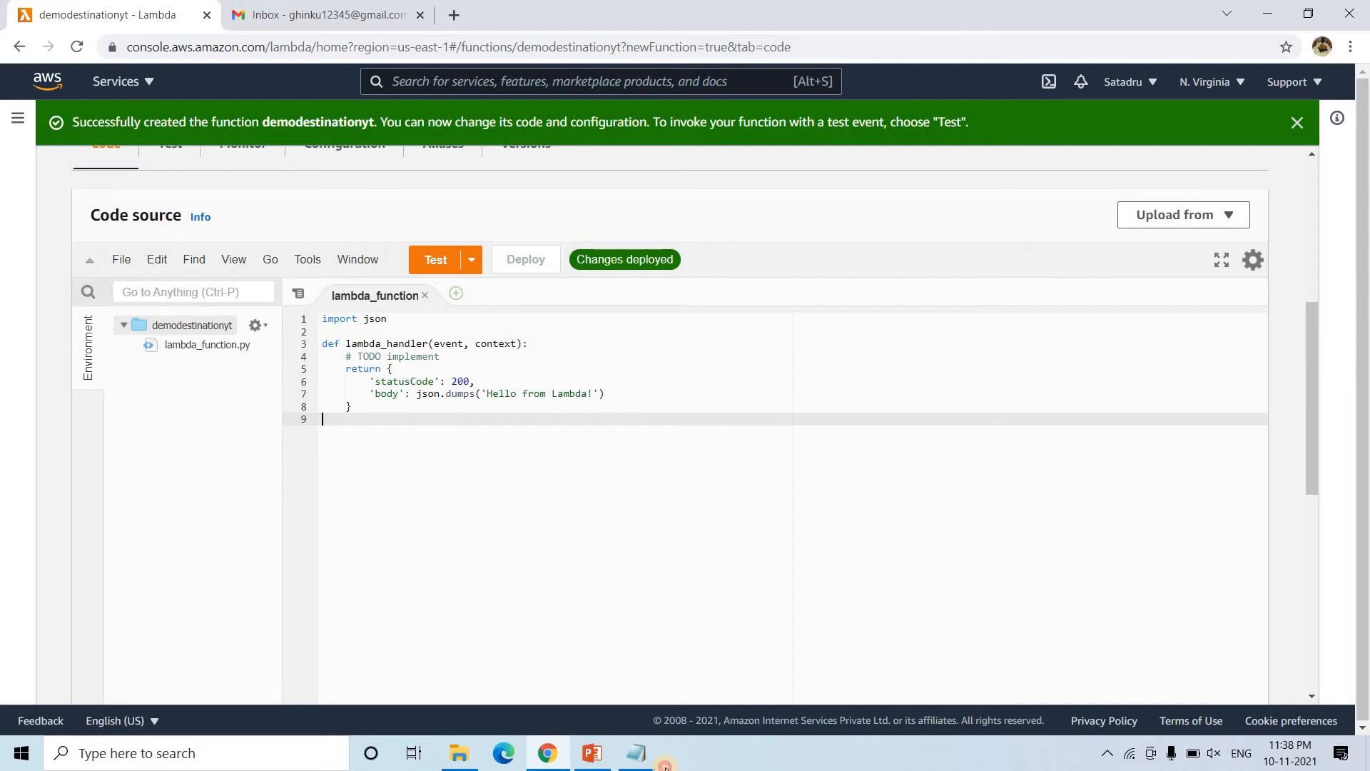
click(646, 756)
key(ctrl+a)
key(ctrl+c)
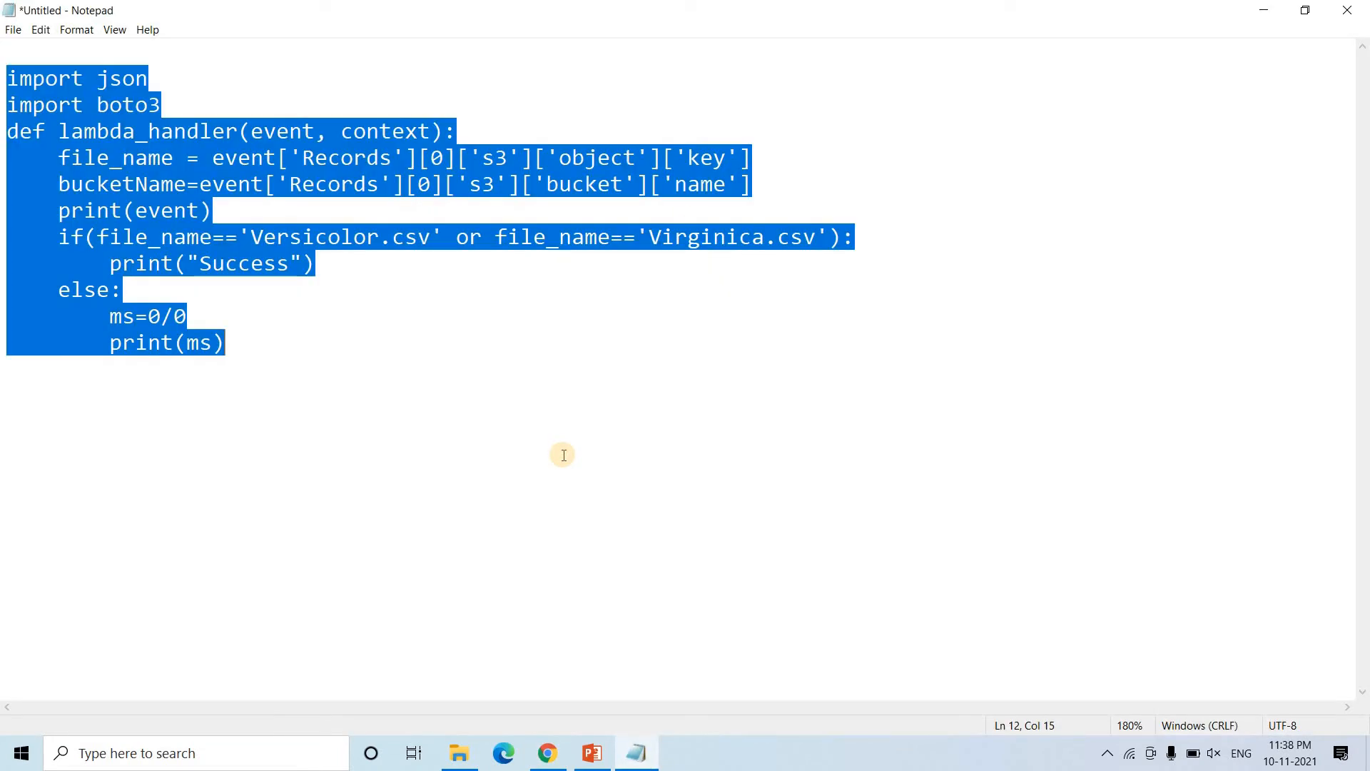
click(564, 455)
click(1258, 6)
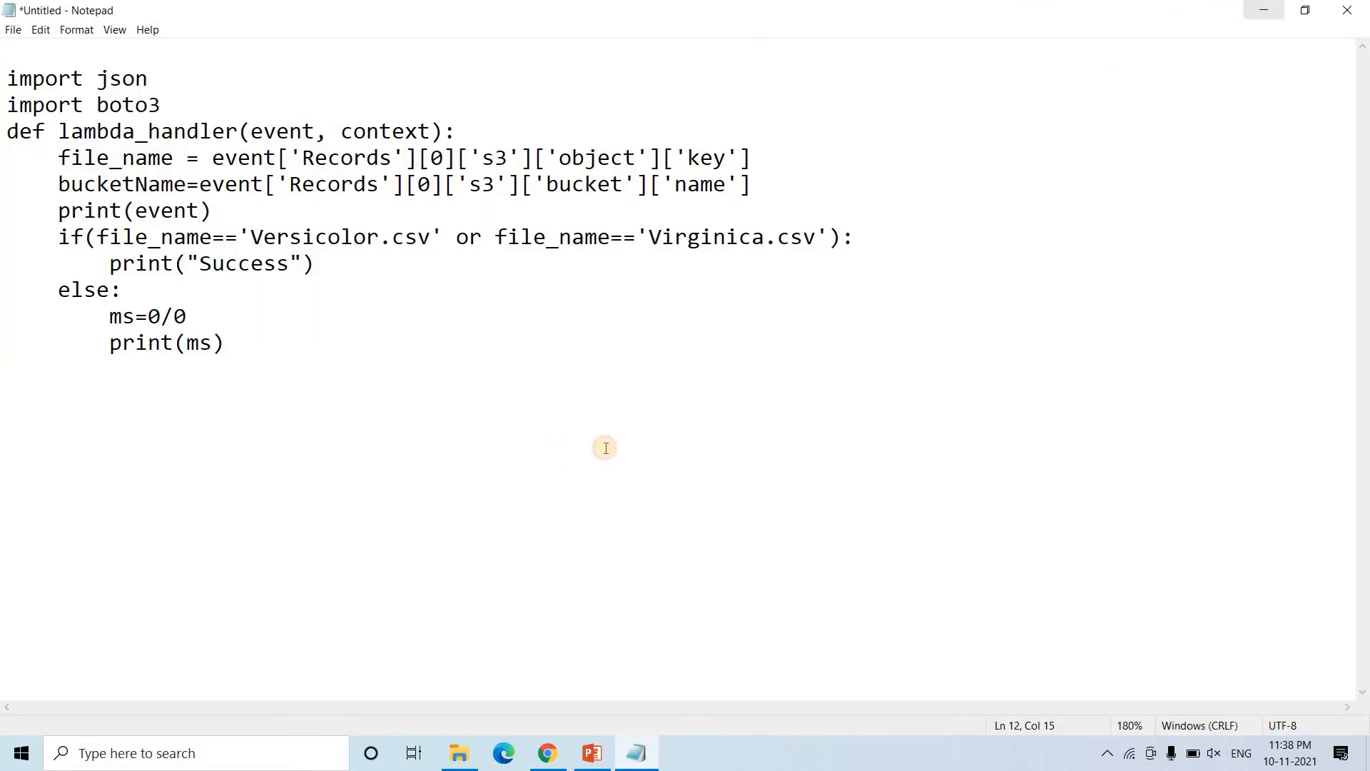
Replace all the default code in lambda_function with the copied S3 event handler script.
click(591, 457)
key(ctrl+a)
key(Delete)
key(ctrl+v)
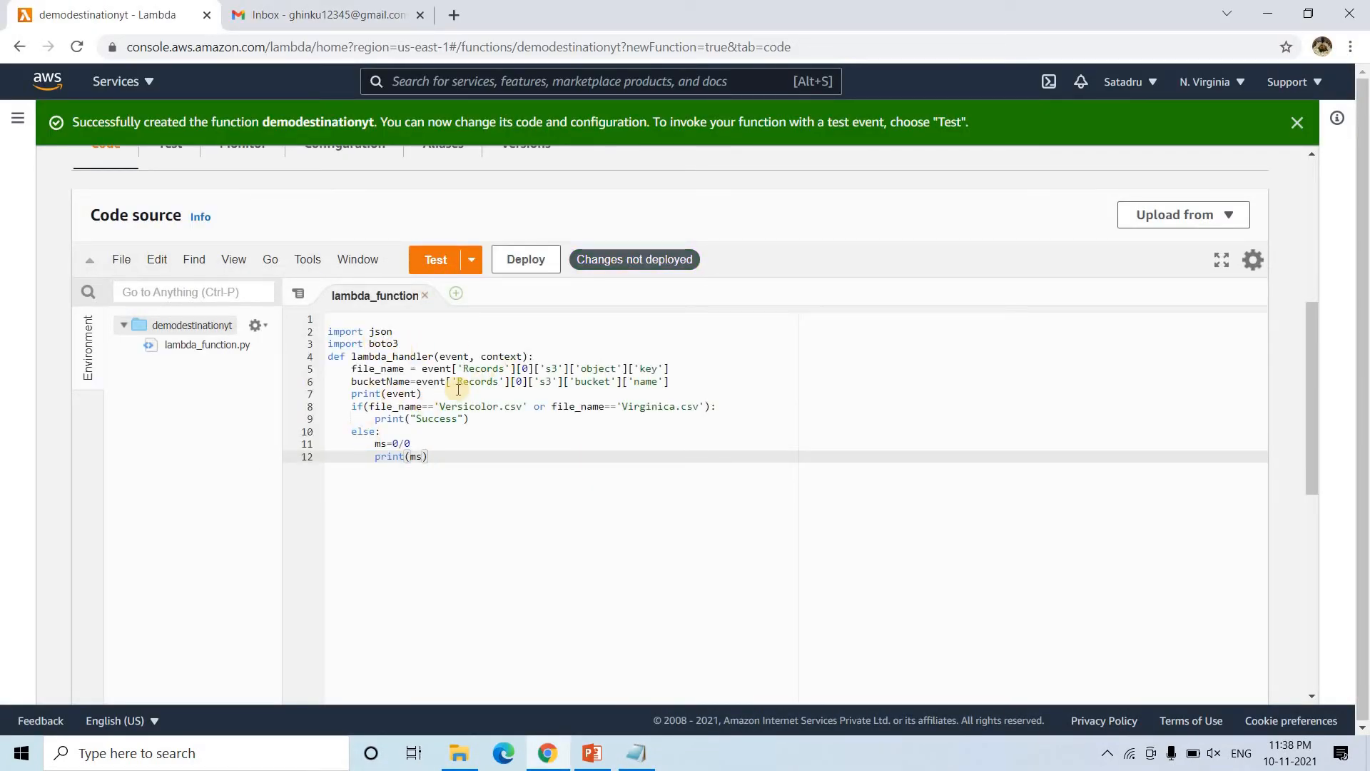
Enlarge the page to 125% and insert two blank lines after the import boto3 line.
key(ctrl+plus)
key(ctrl+plus)
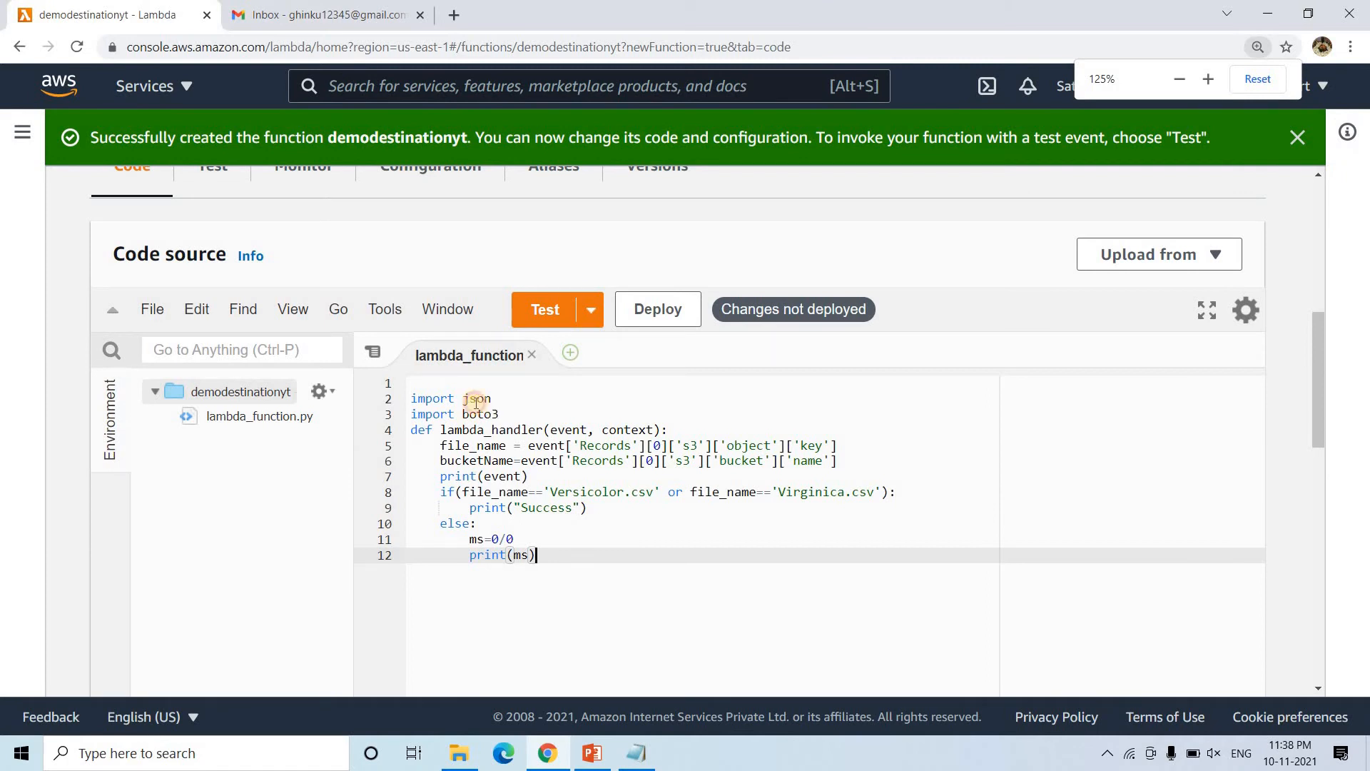
click(505, 413)
shift+click(386, 398)
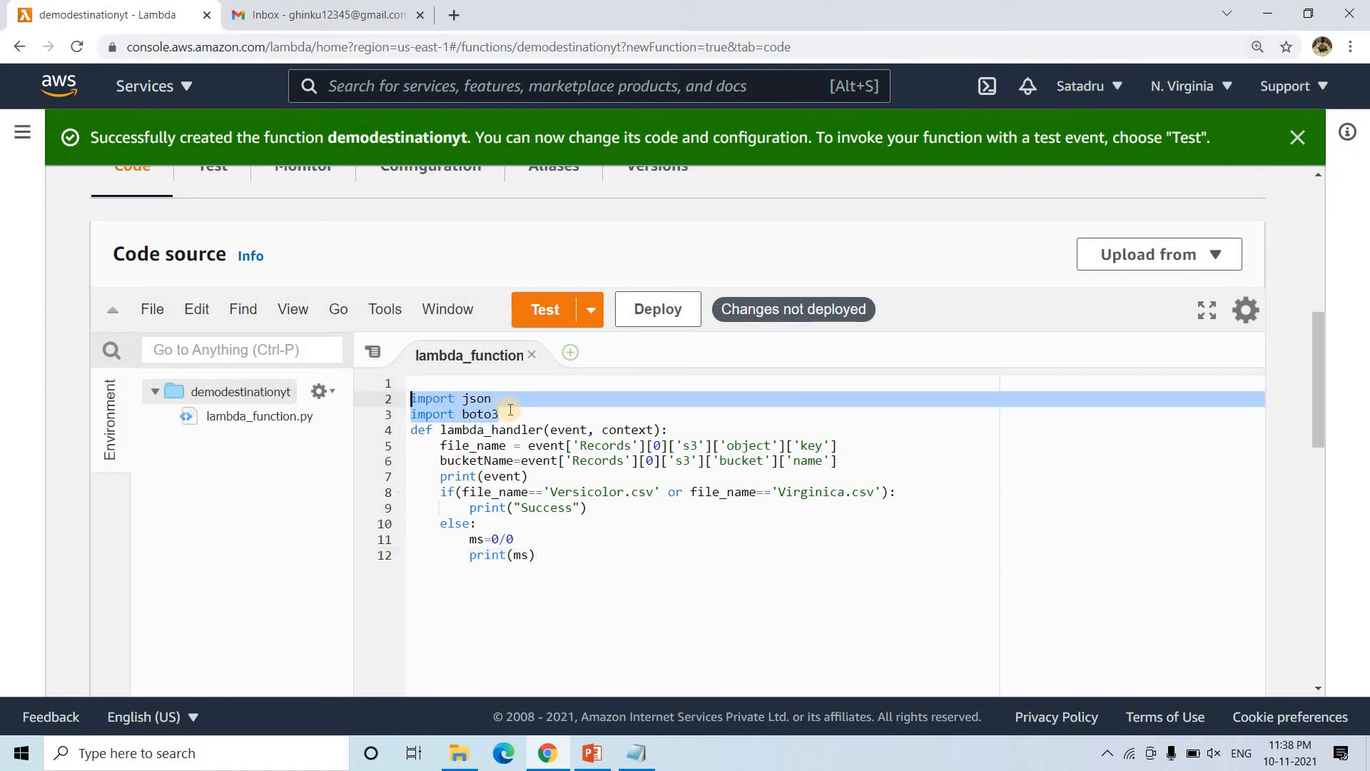
click(511, 412)
key(Return)
key(Return)
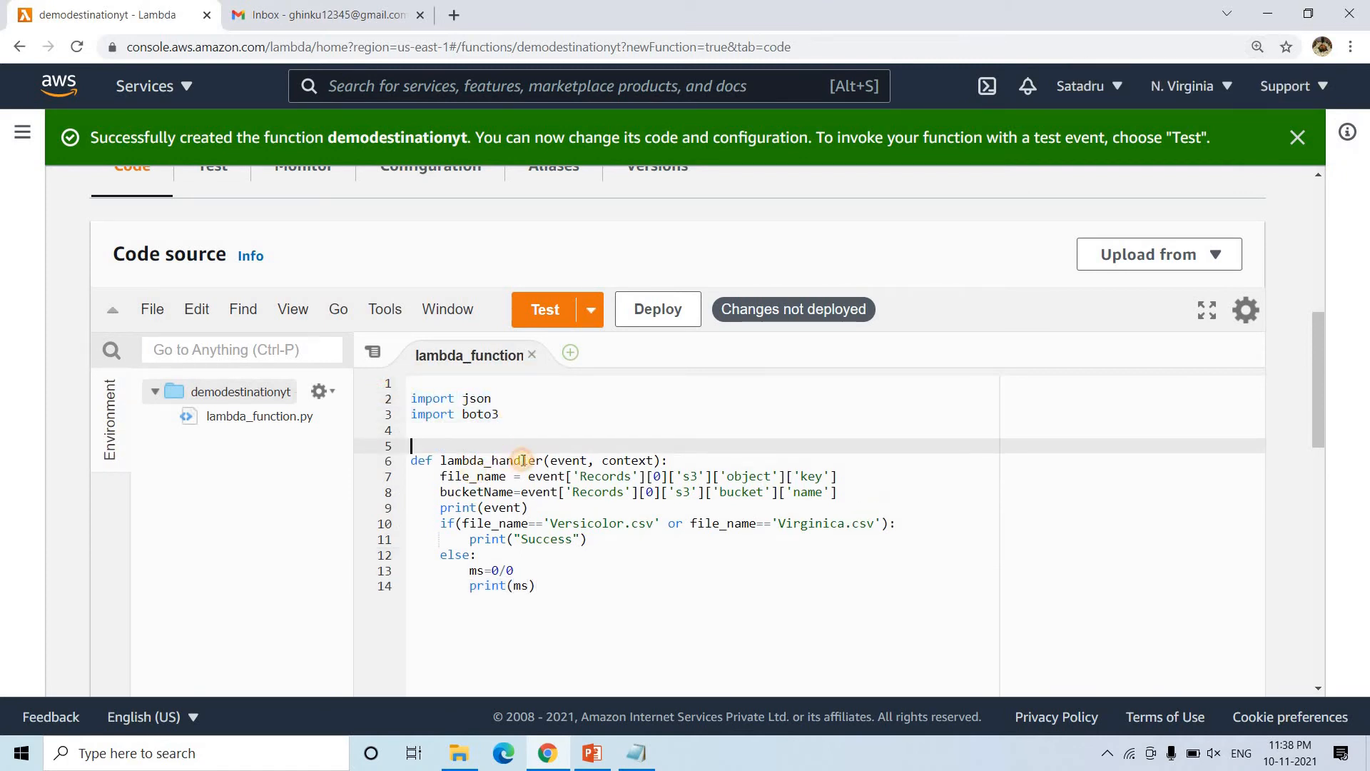
Examine the lambda_handler definition with its event and context parameters, and check the function overview for triggers.
triple_click(523, 460)
double_click(523, 461)
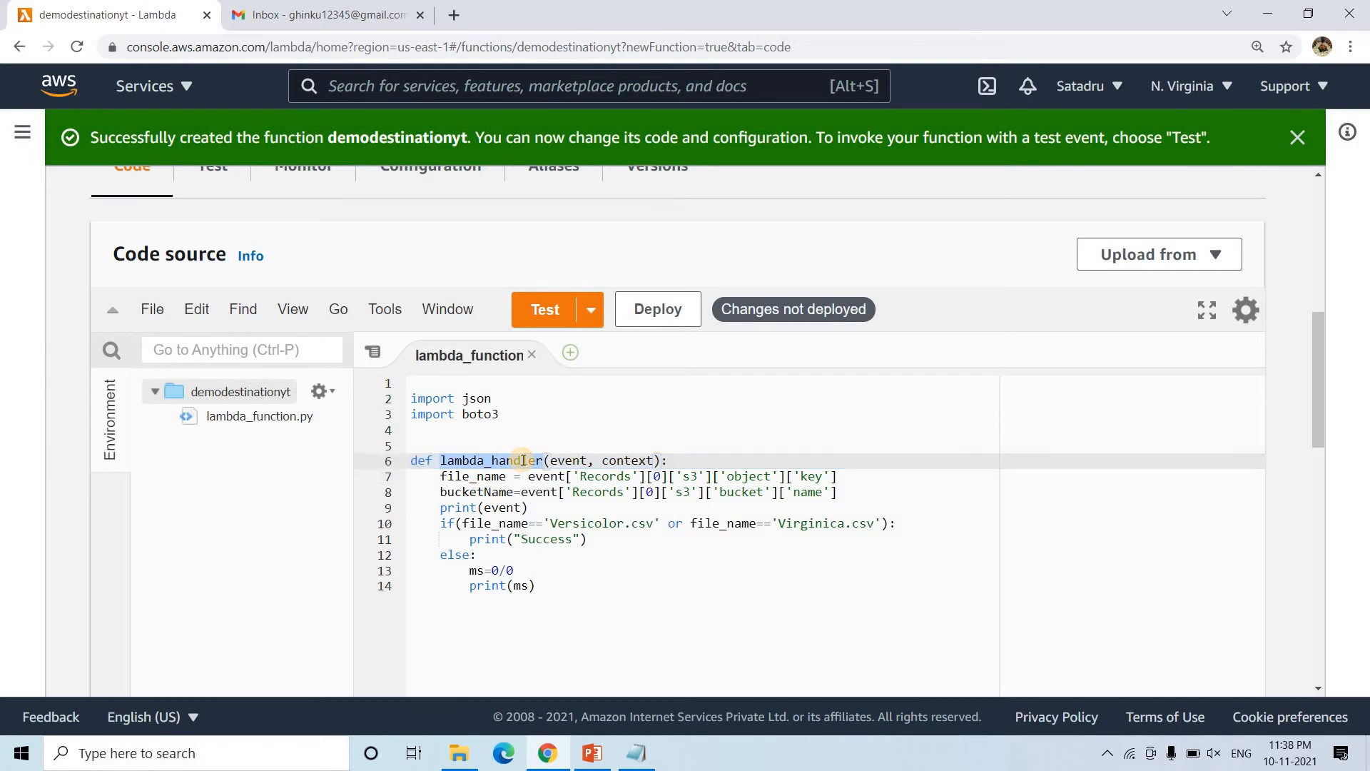
double_click(574, 460)
double_click(605, 462)
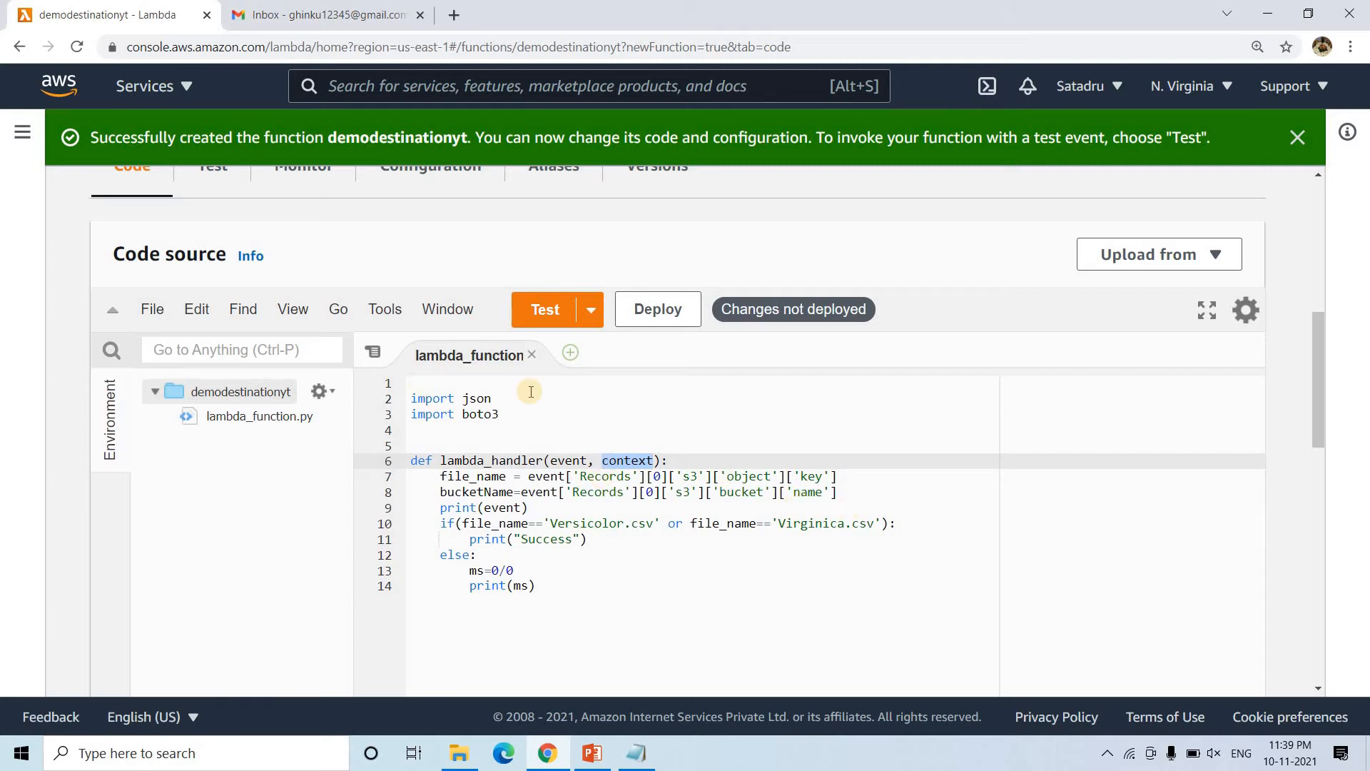
scroll(327, 364, up, 5)
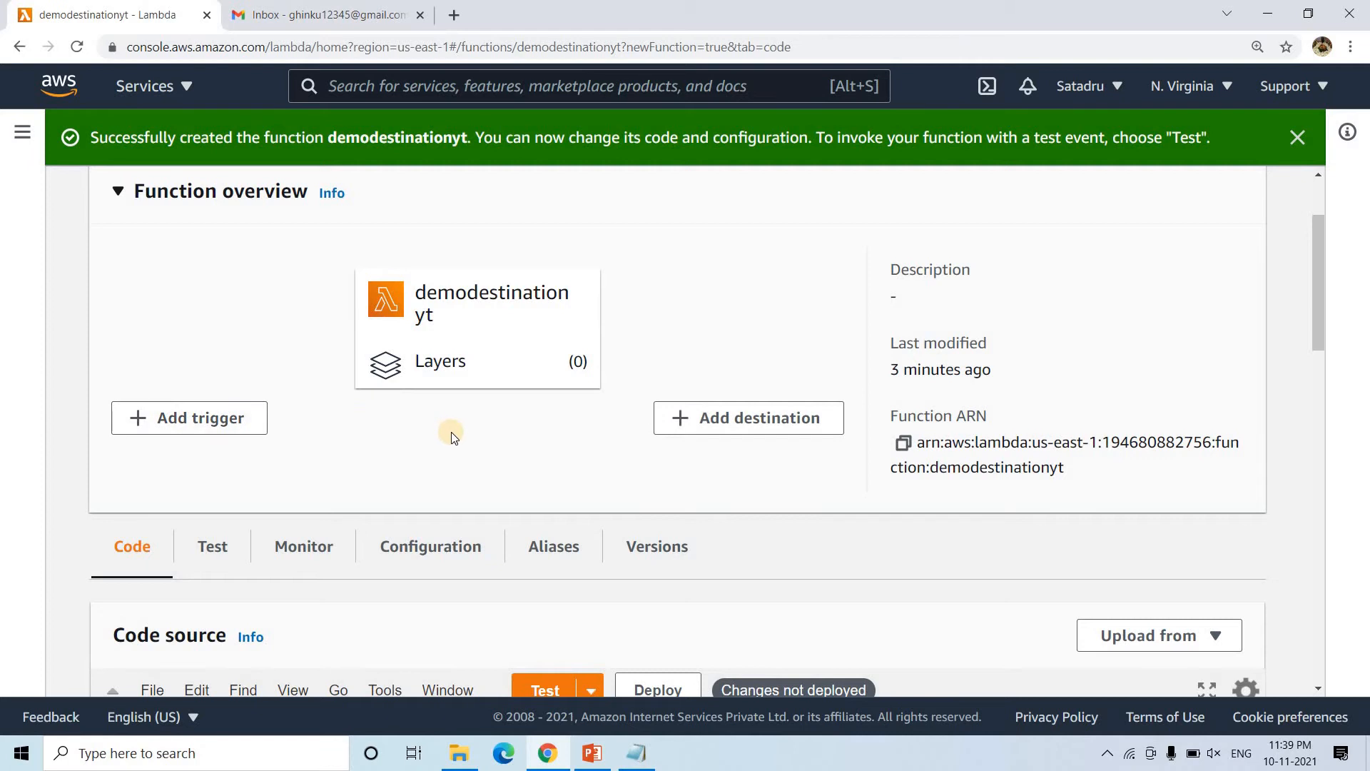
scroll(654, 249, down, 4)
scroll(654, 249, down, 4)
scroll(731, 278, up, 1)
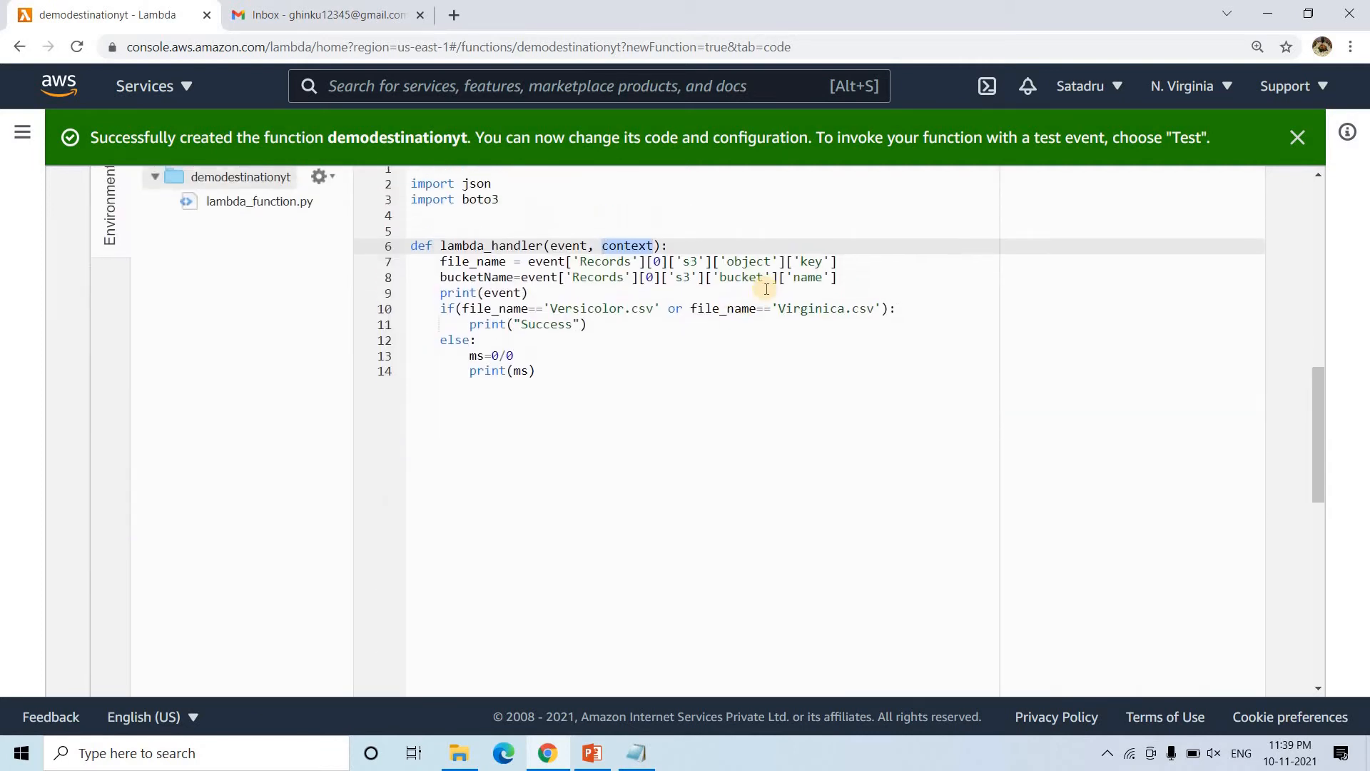
Review the file_name and bucketName assignments, the event print, and the condition that checks for Versicolor.csv or Virginica.csv.
click(857, 292)
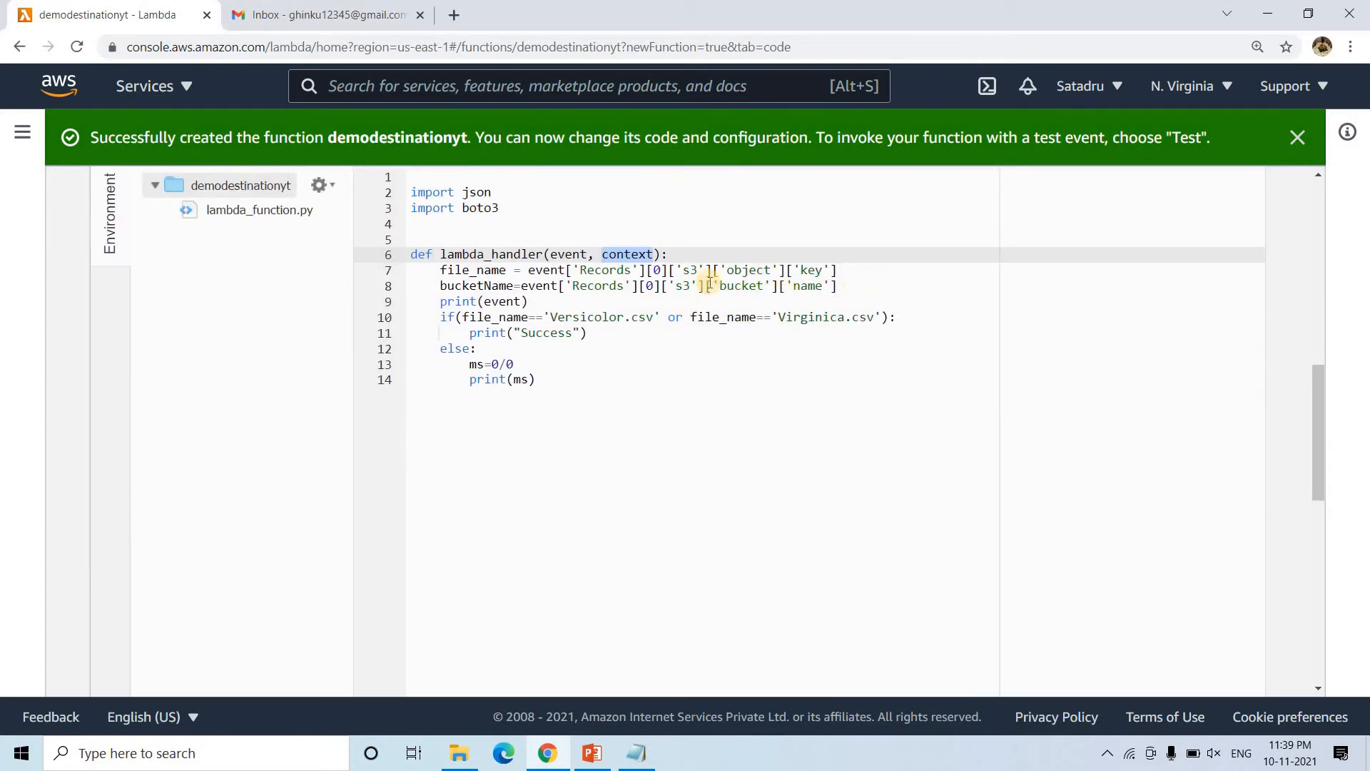
drag(426, 267, 895, 294)
click(896, 293)
drag(439, 306, 543, 300)
click(526, 299)
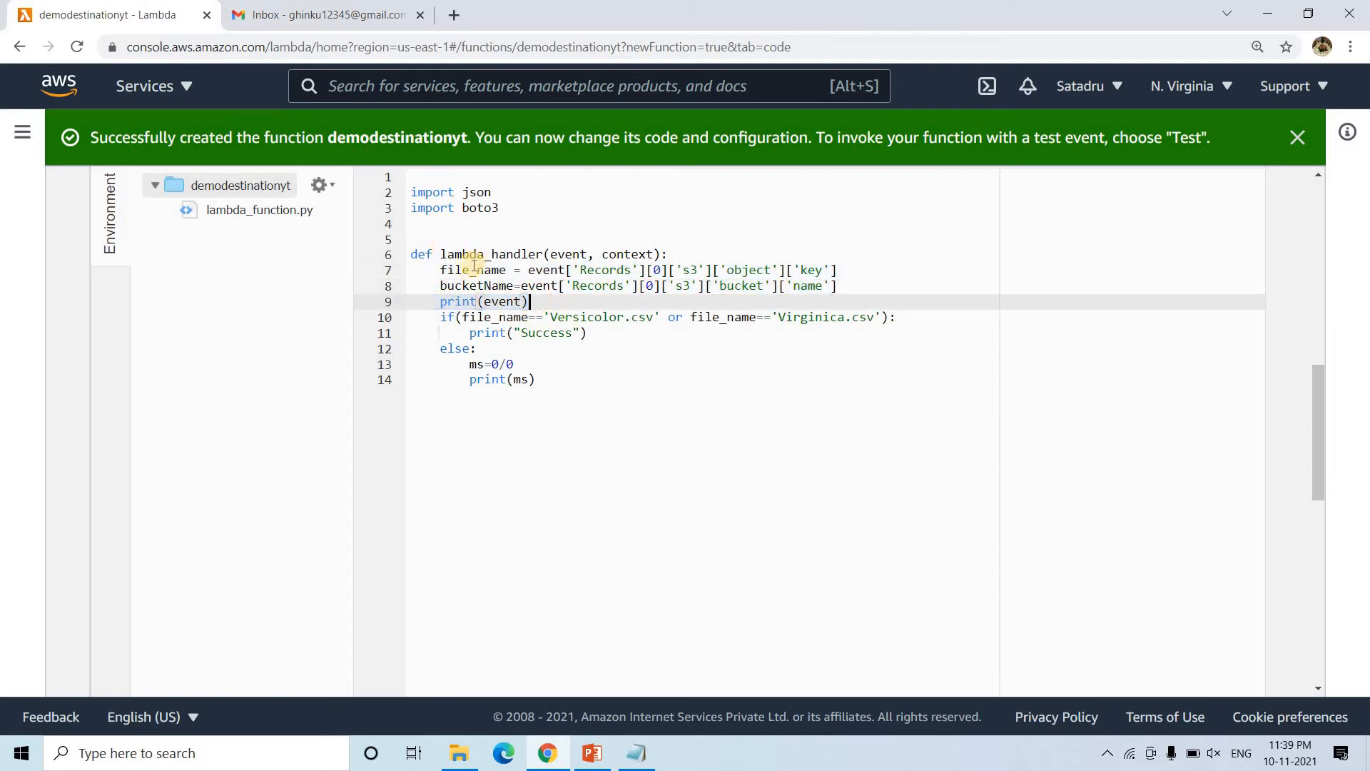
double_click(474, 268)
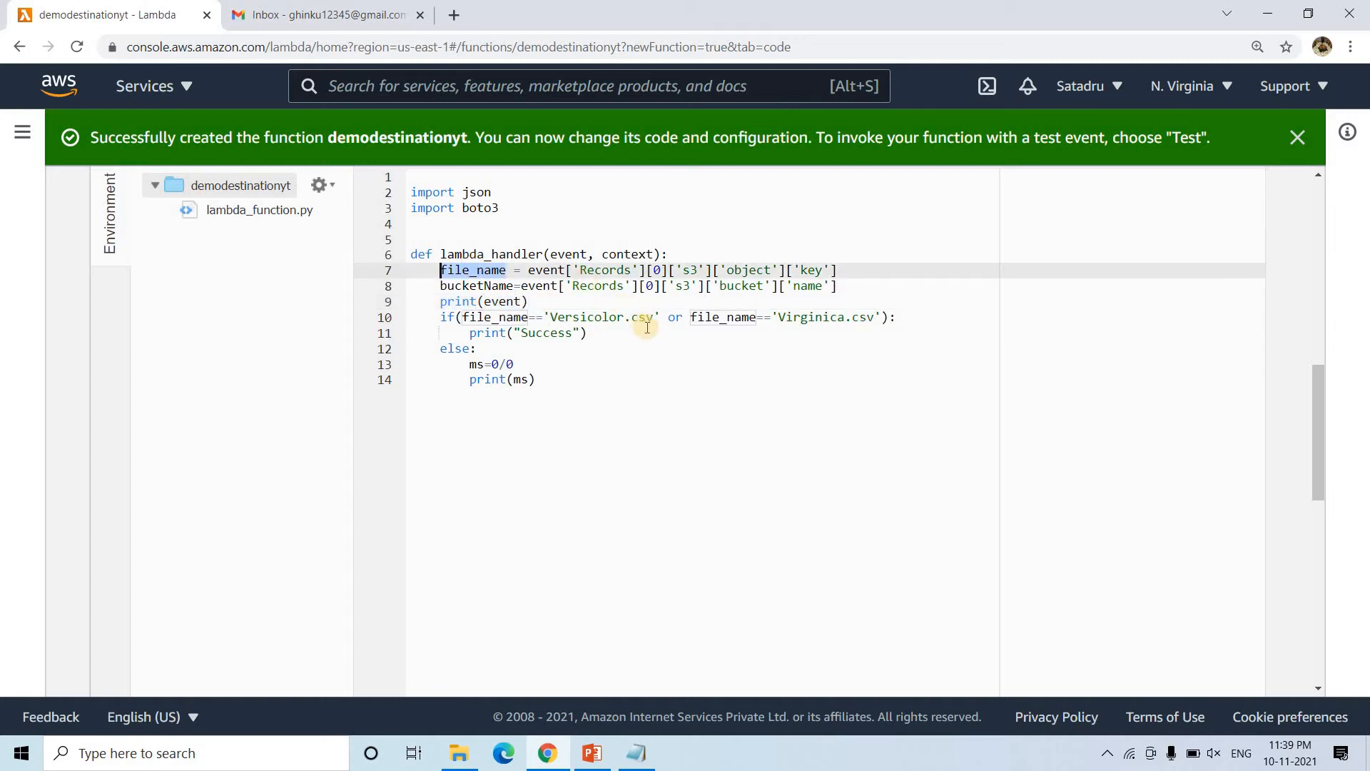
double_click(612, 320)
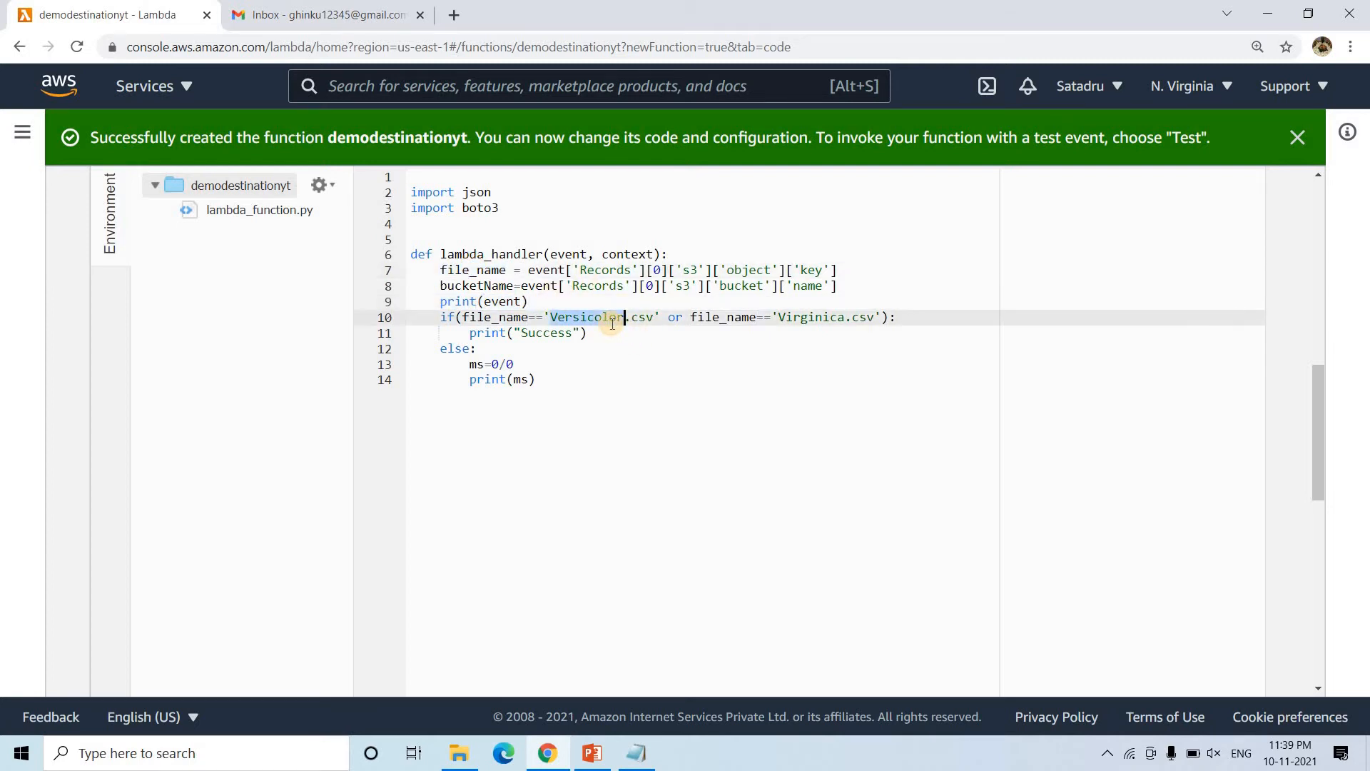
double_click(816, 318)
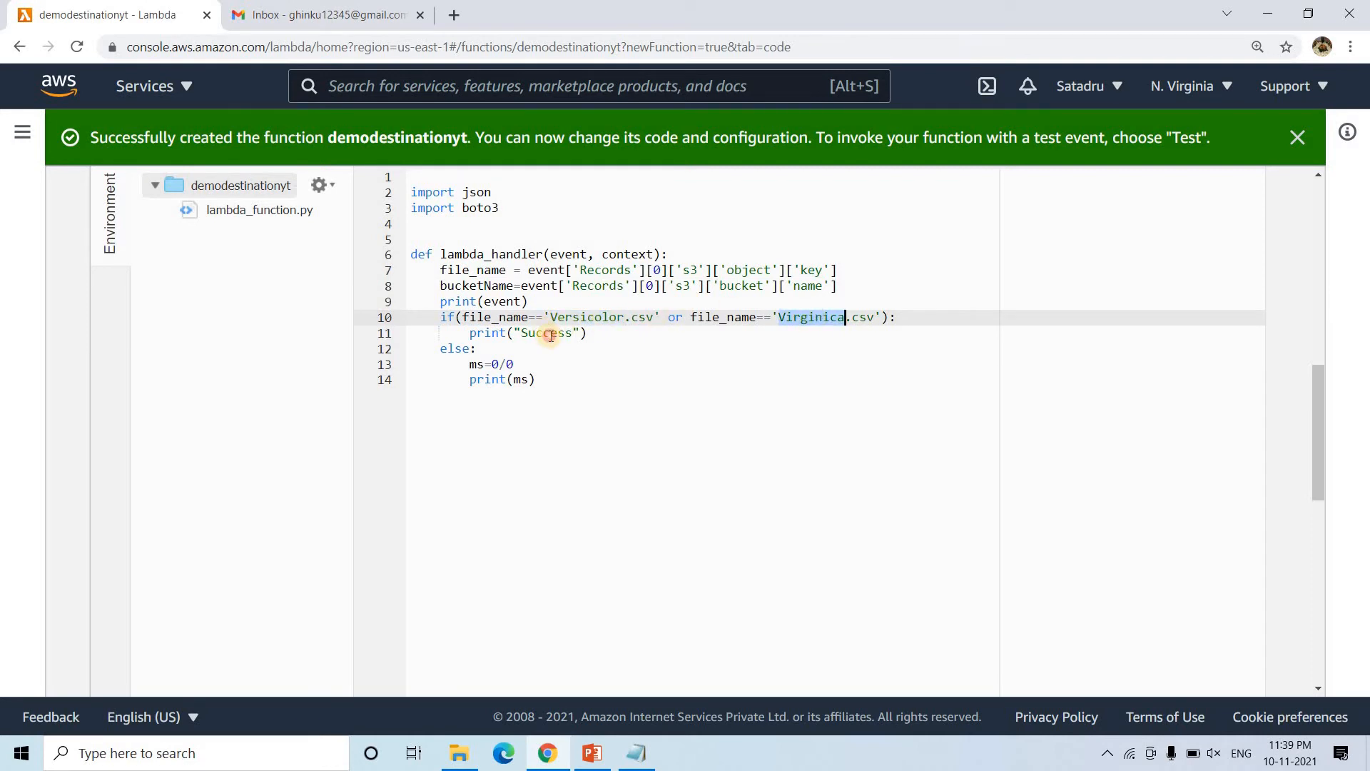
drag(522, 336, 573, 336)
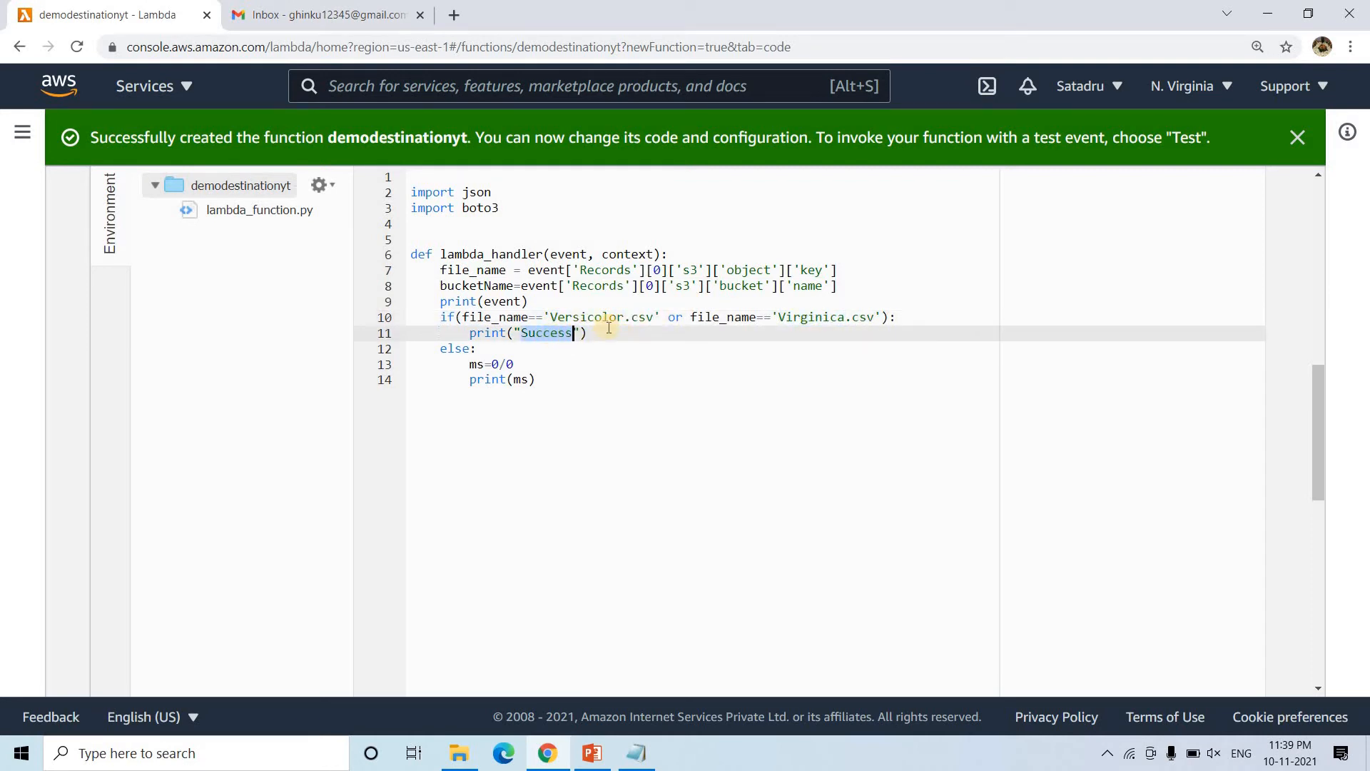
Examine the else branch with the ms=0/0 division and compare it with the success branch of the handler.
double_click(471, 351)
click(558, 379)
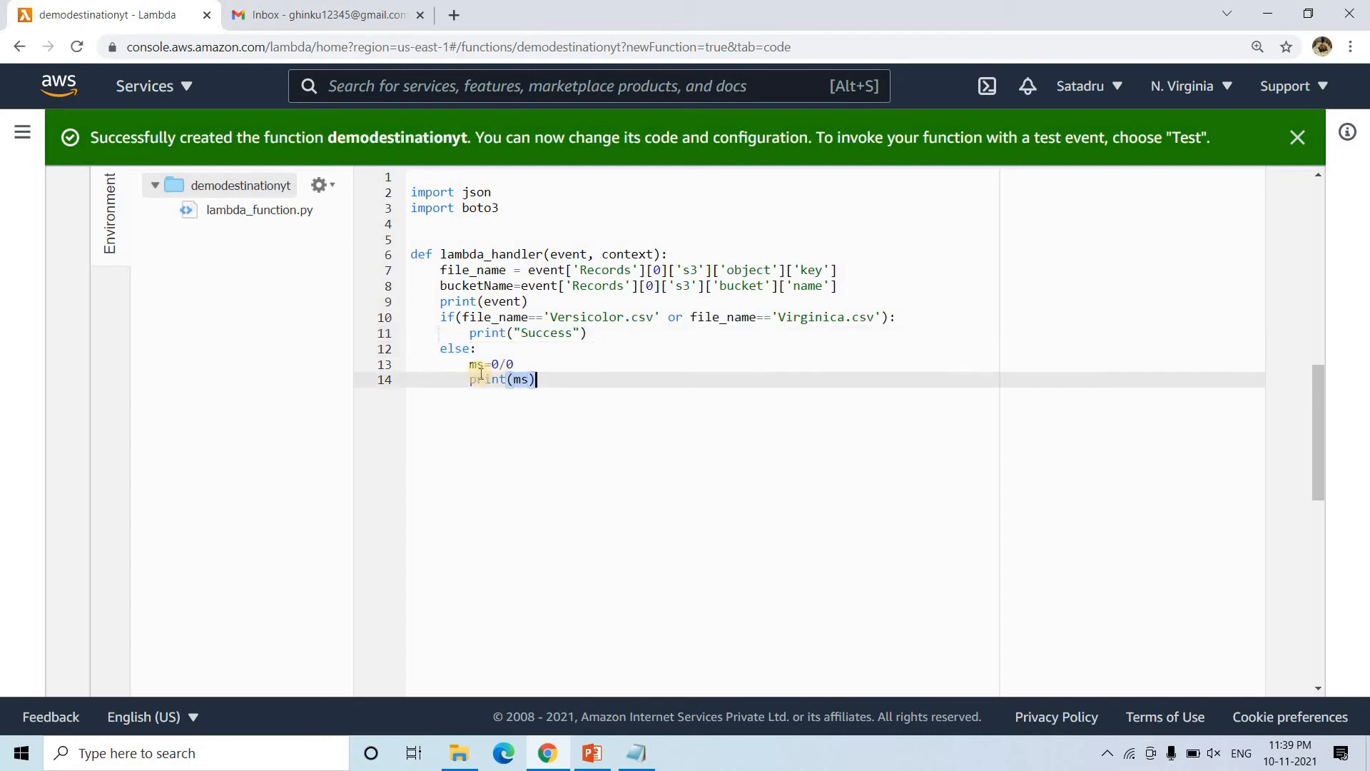
drag(529, 384, 472, 380)
click(548, 380)
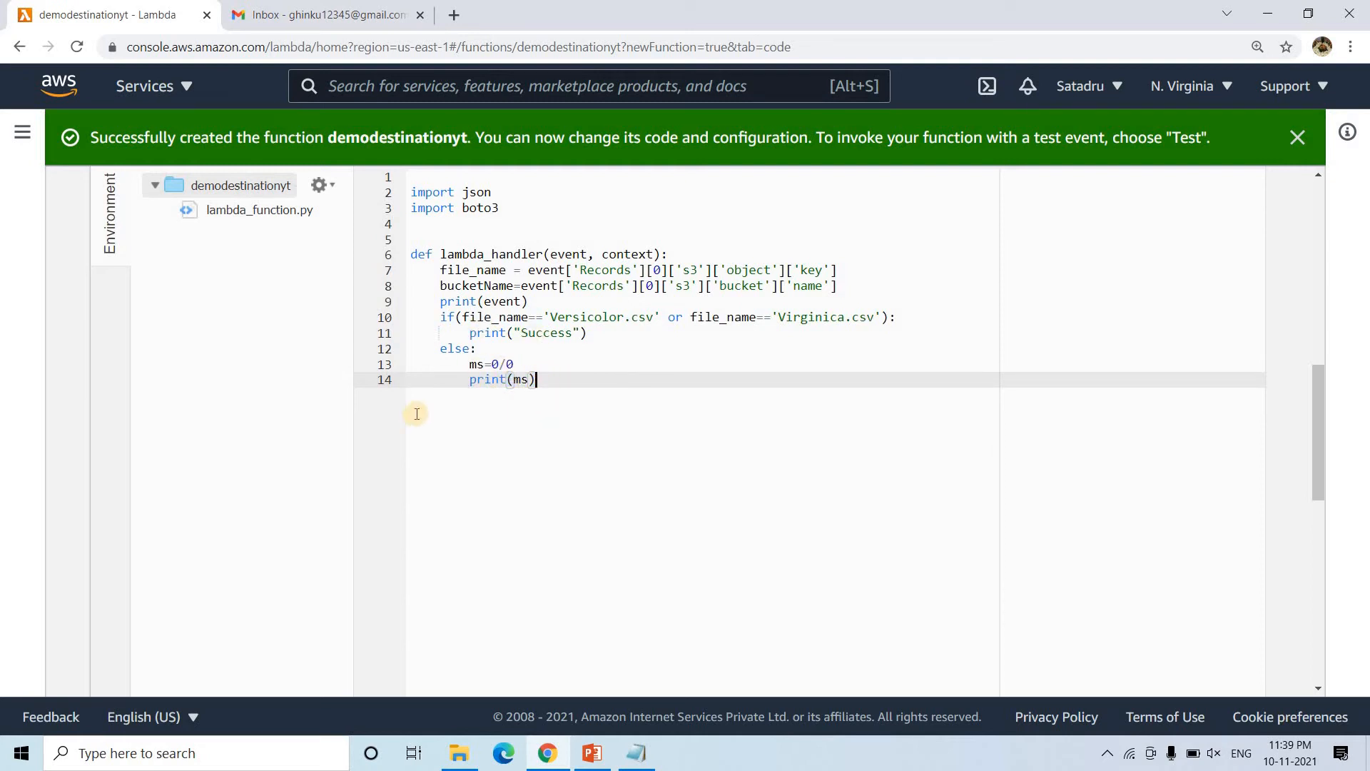
scroll(663, 360, up, 2)
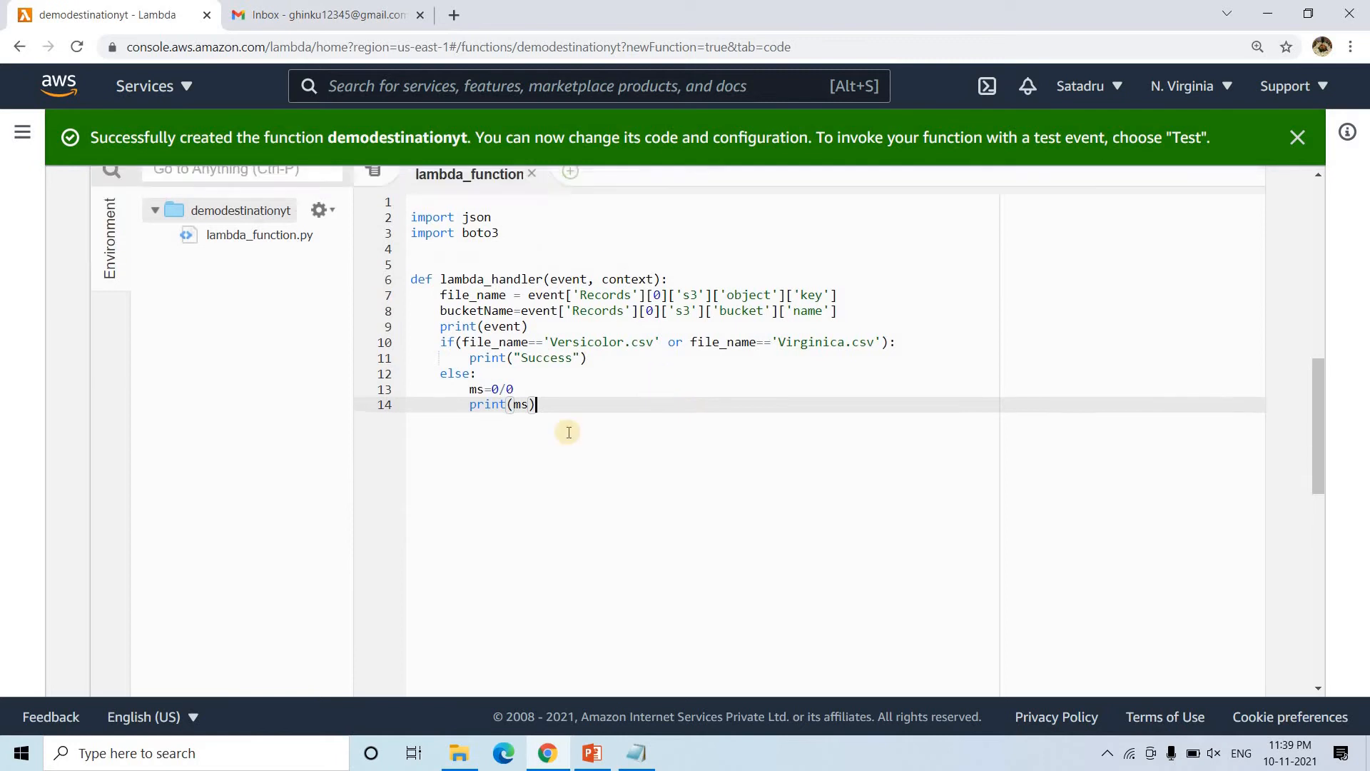
drag(631, 441, 397, 374)
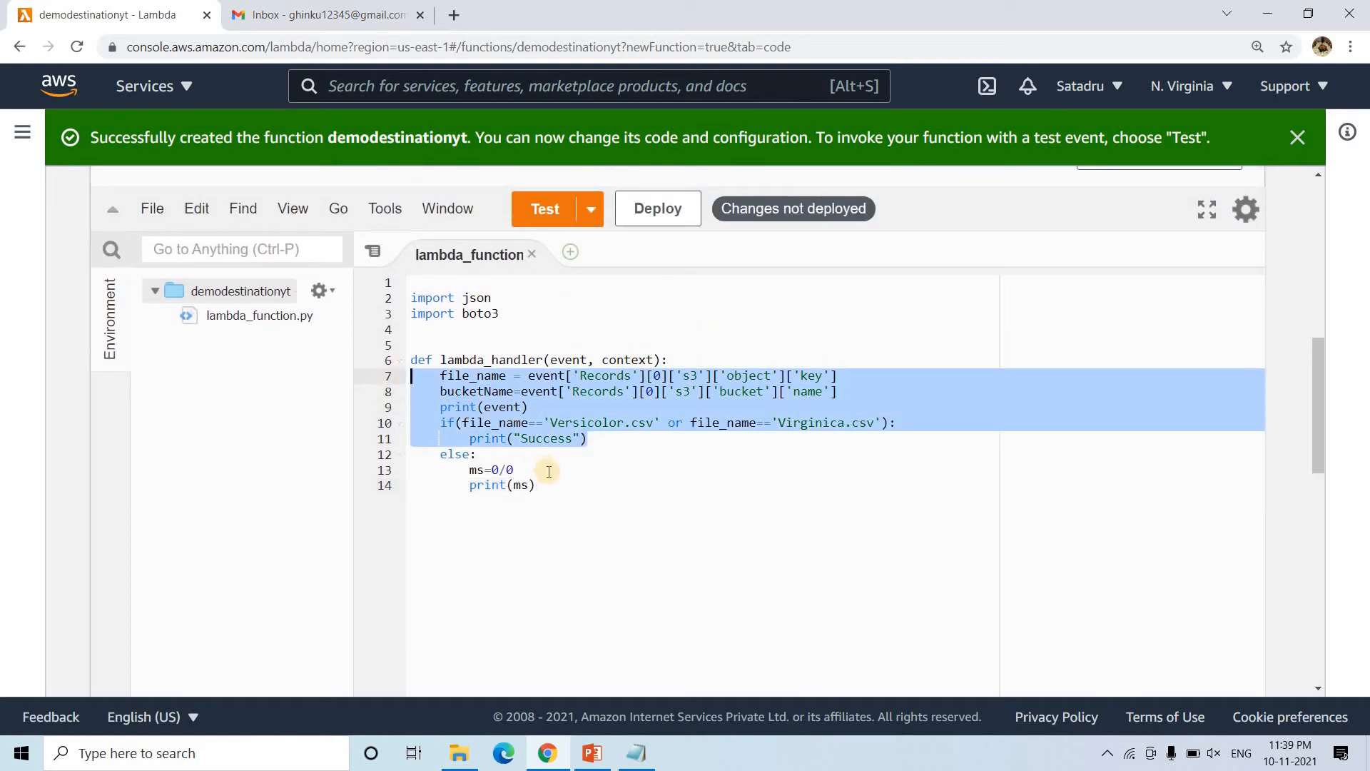
drag(565, 486, 350, 448)
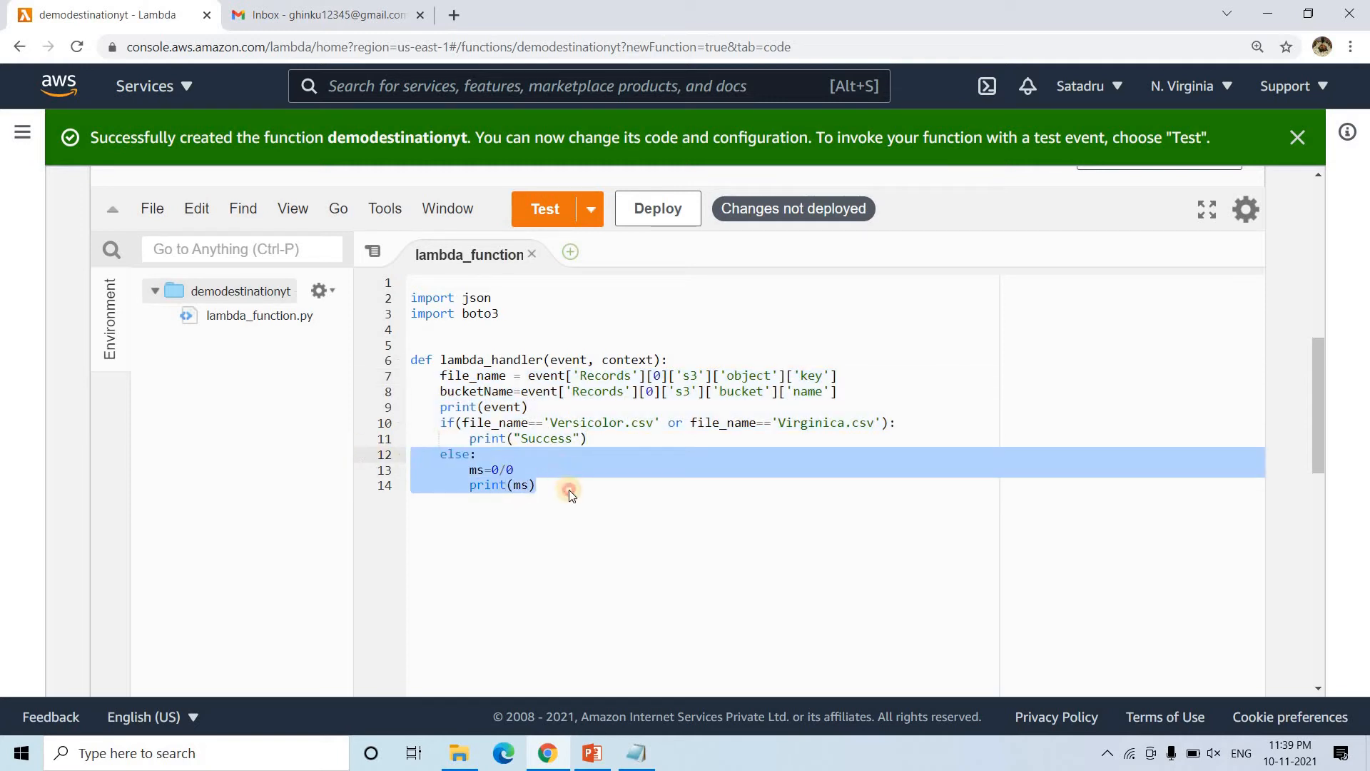
key(Right)
Deploy the updated code of the demodestinationyt function.
scroll(582, 464, up, 3)
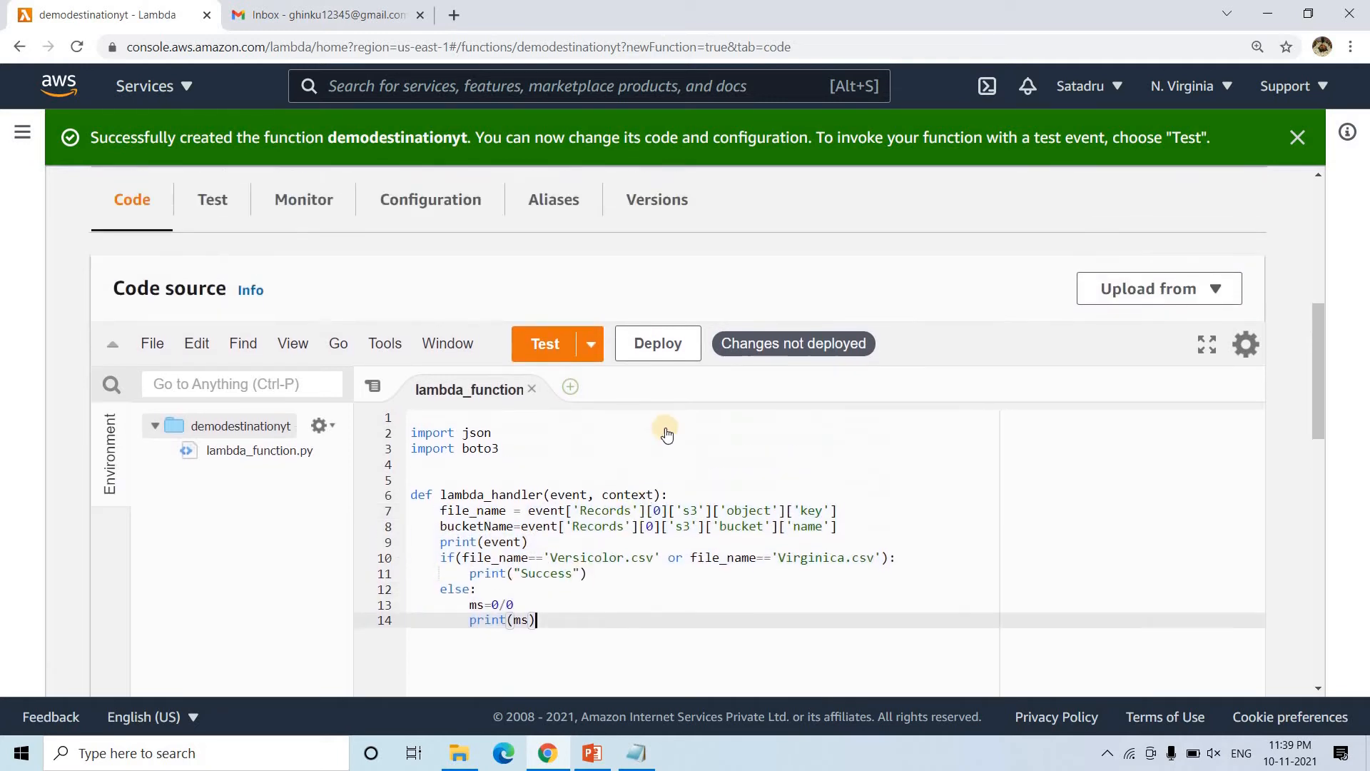
click(677, 439)
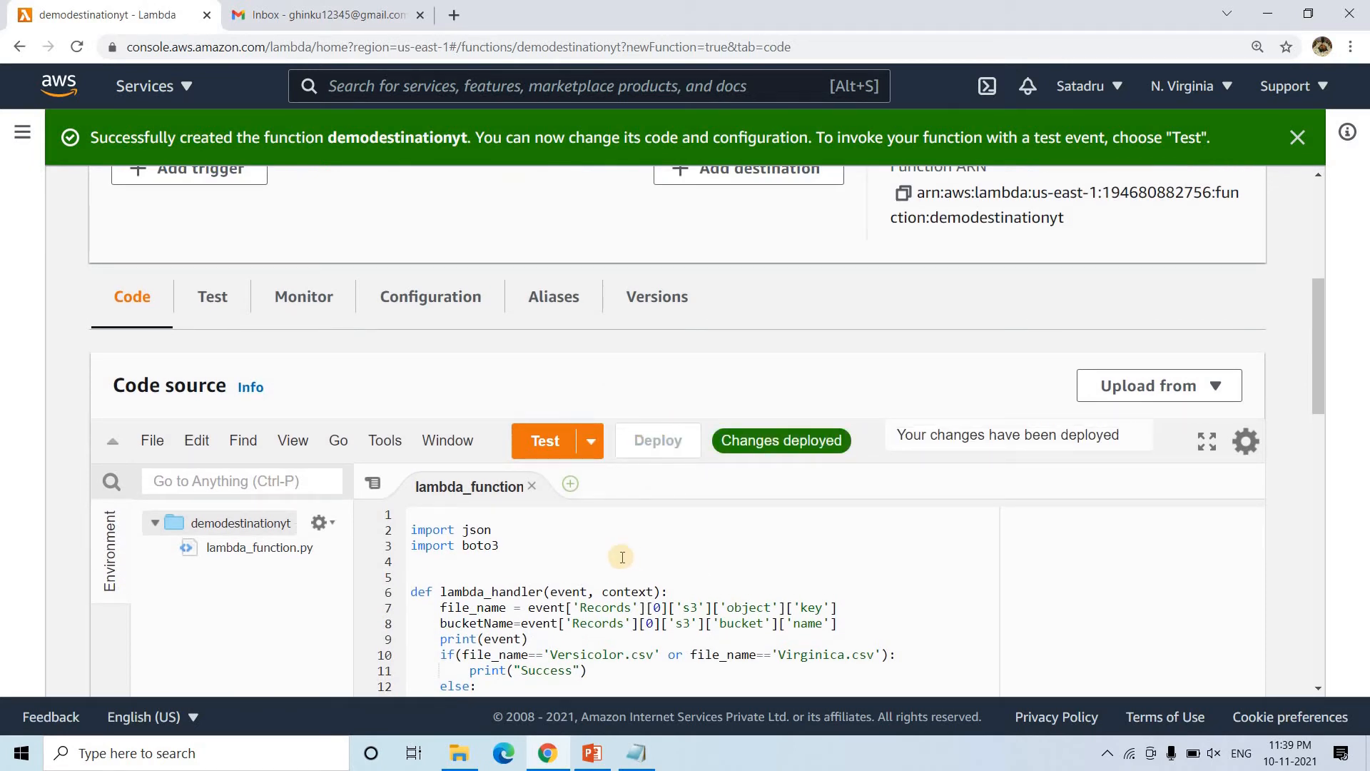
scroll(728, 382, down, 2)
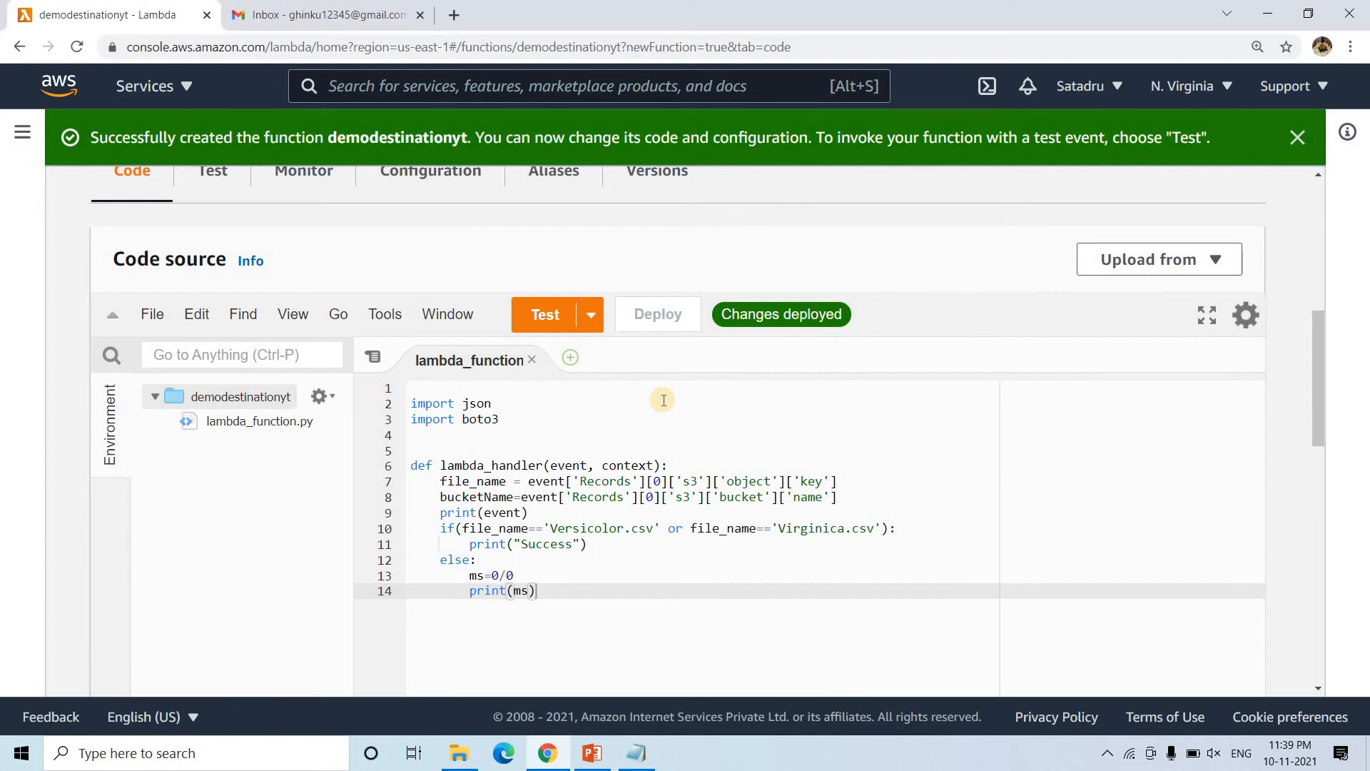
Open the AWS Management Console home in a new browser tab and go to the S3 service.
scroll(660, 398, up, 5)
scroll(129, 103, up, 1)
right_click(60, 78)
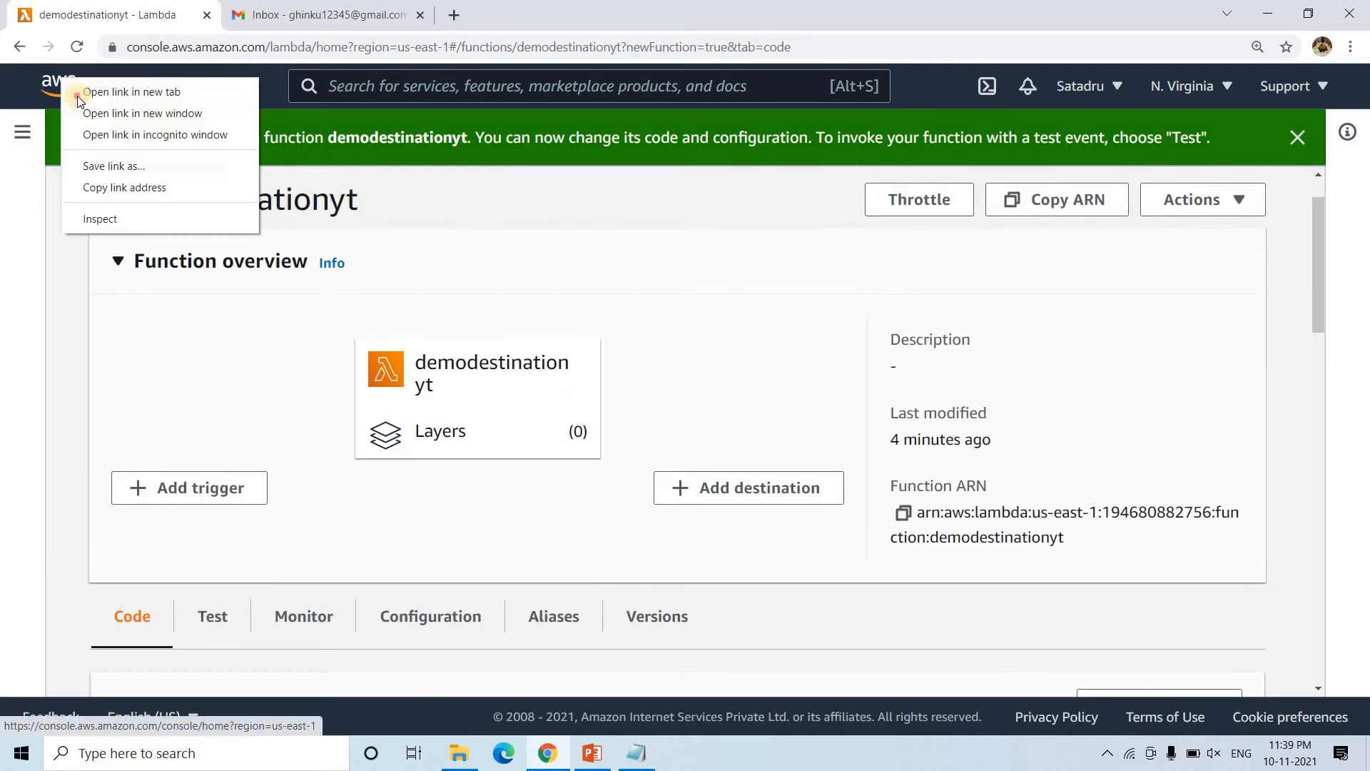
click(78, 95)
click(288, 5)
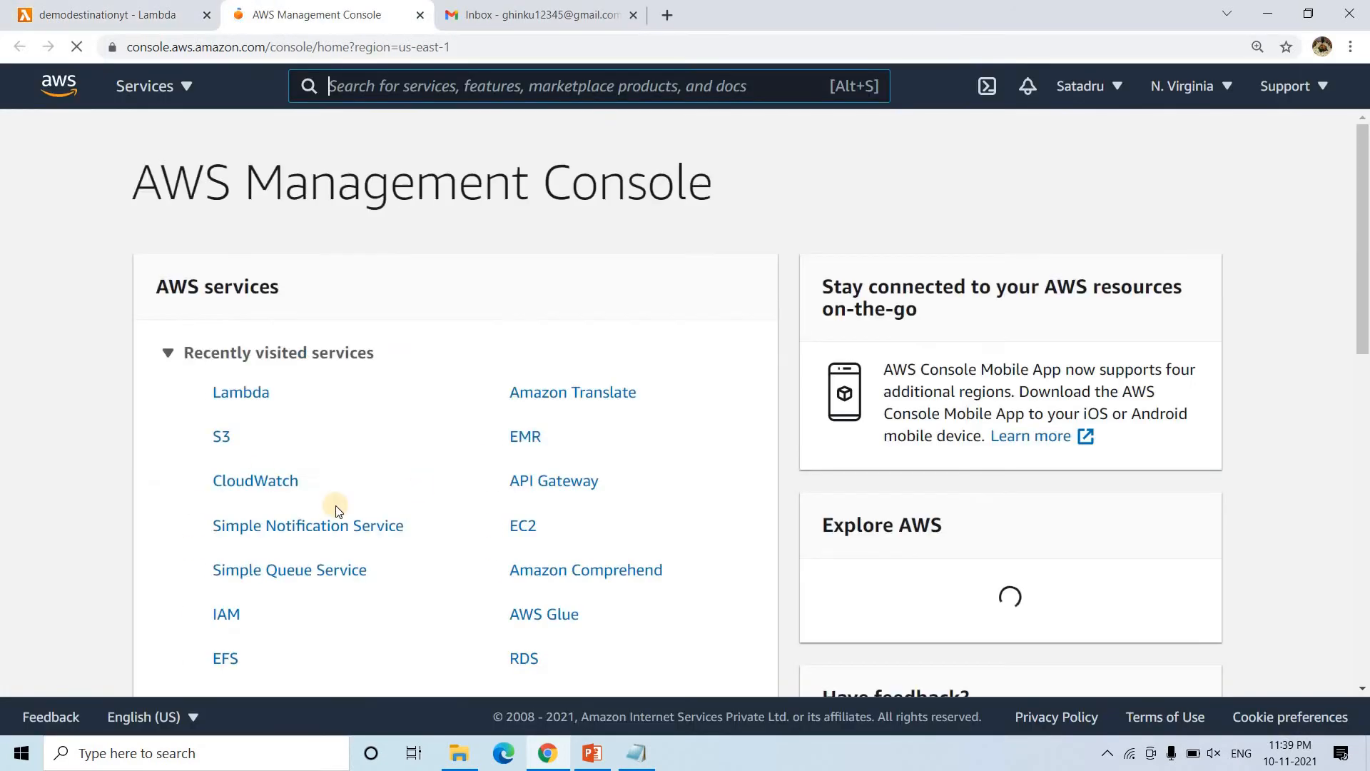
click(223, 438)
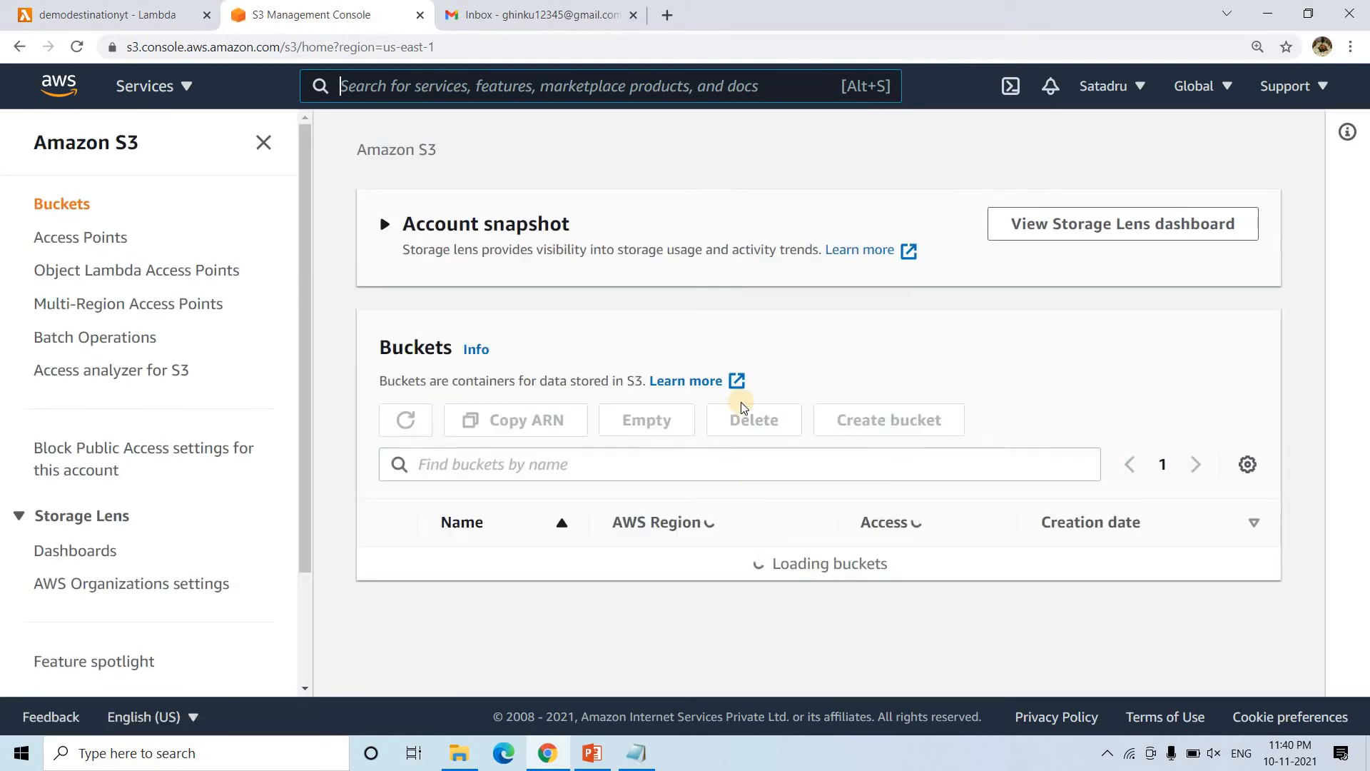
Start a new S3 bucket, name it demotestingdataversi, and copy the bucket name.
click(926, 421)
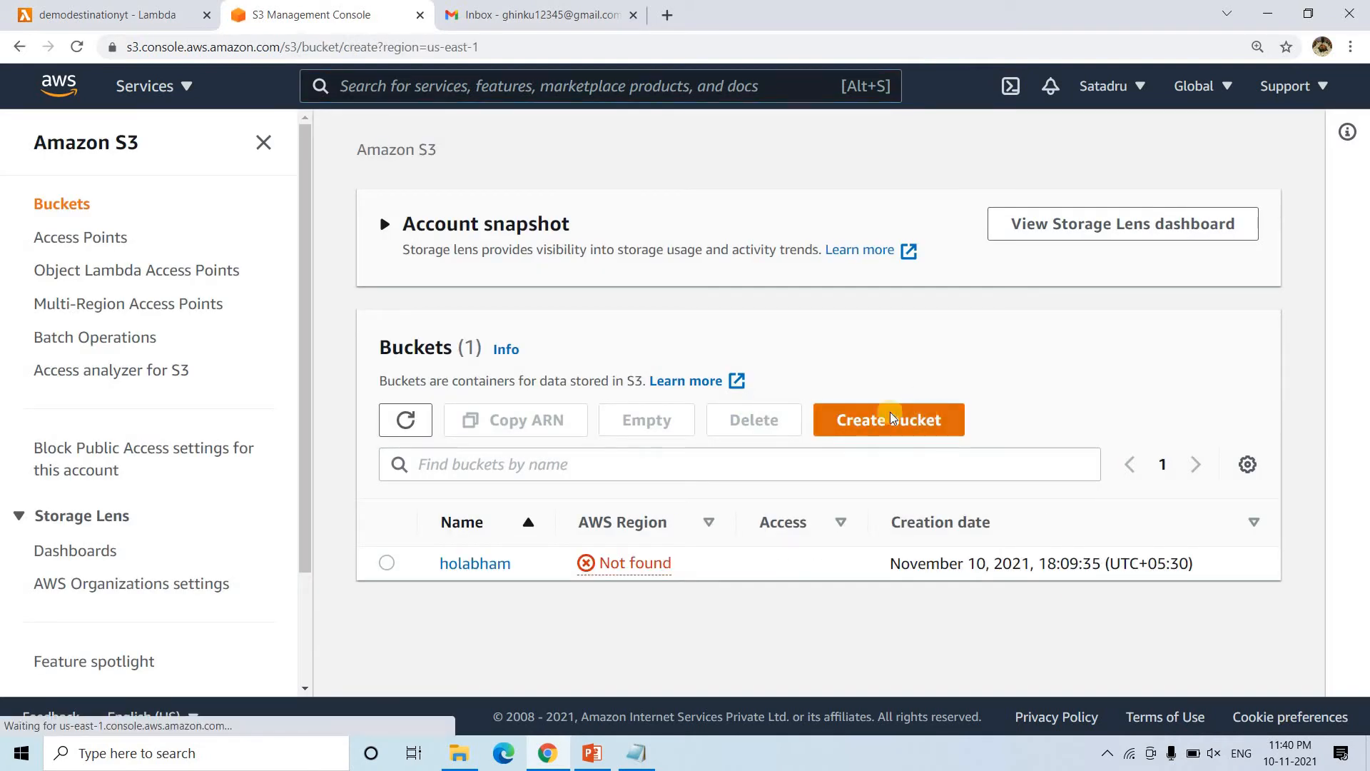
click(256, 425)
text(demotestingdataversi)
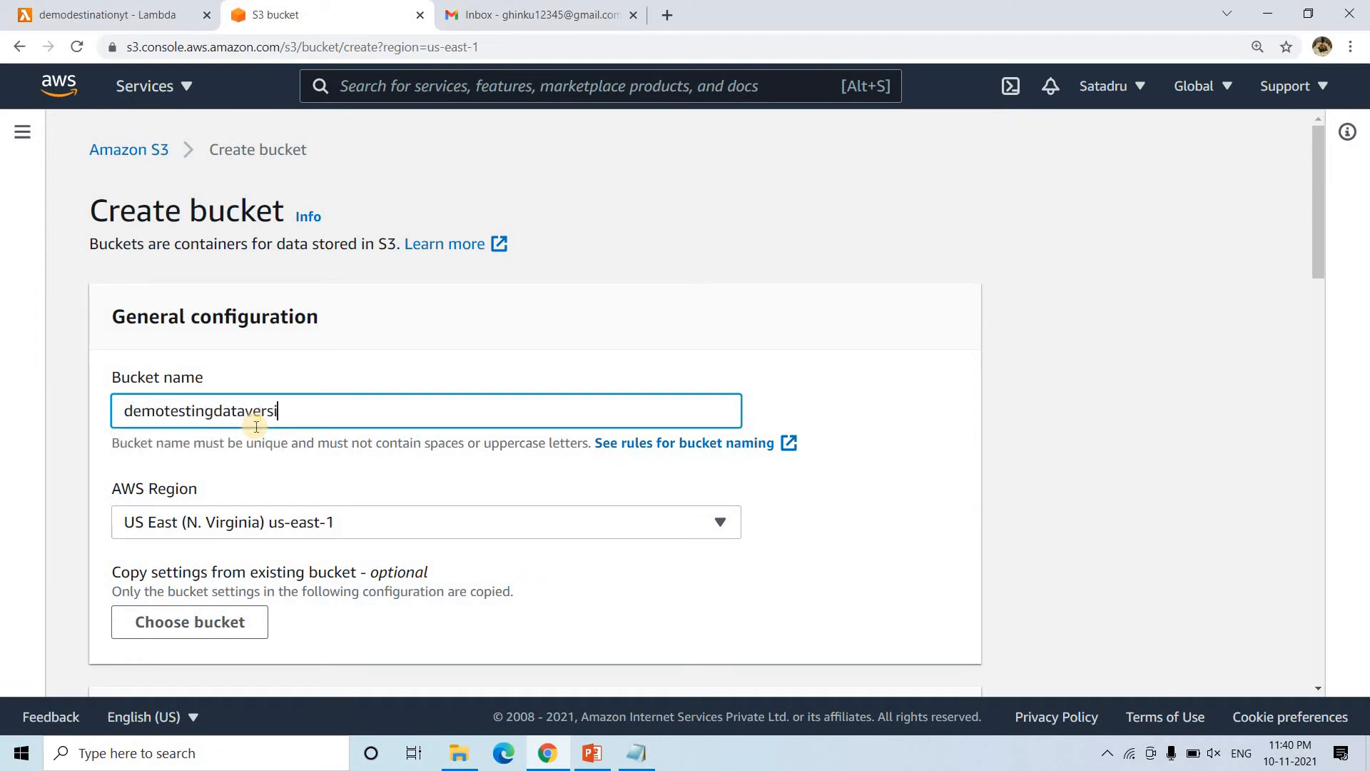
key(ctrl+a)
key(ctrl+c)
Review the remaining bucket settings and create the demotestingdataversi bucket with public access blocked and versioning and encryption disabled.
scroll(611, 464, down, 15)
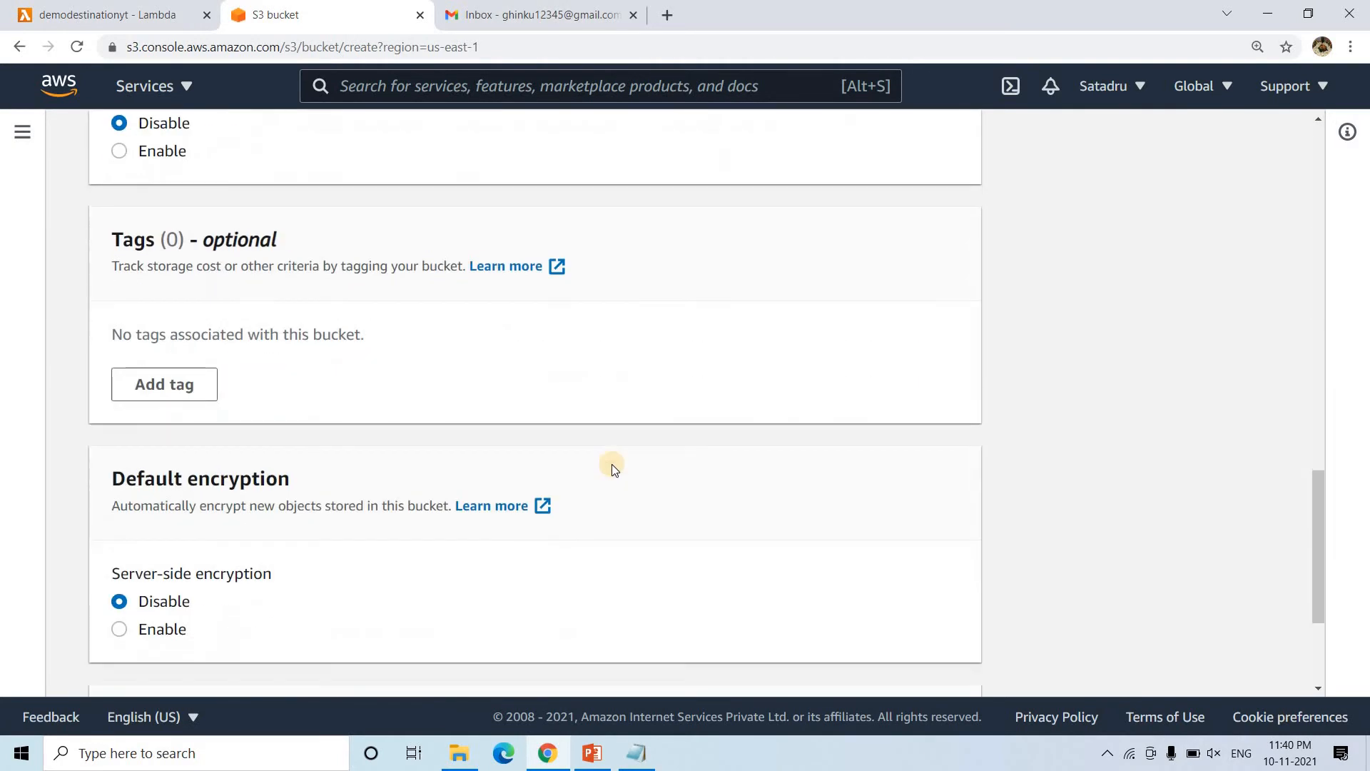
scroll(611, 464, up, 15)
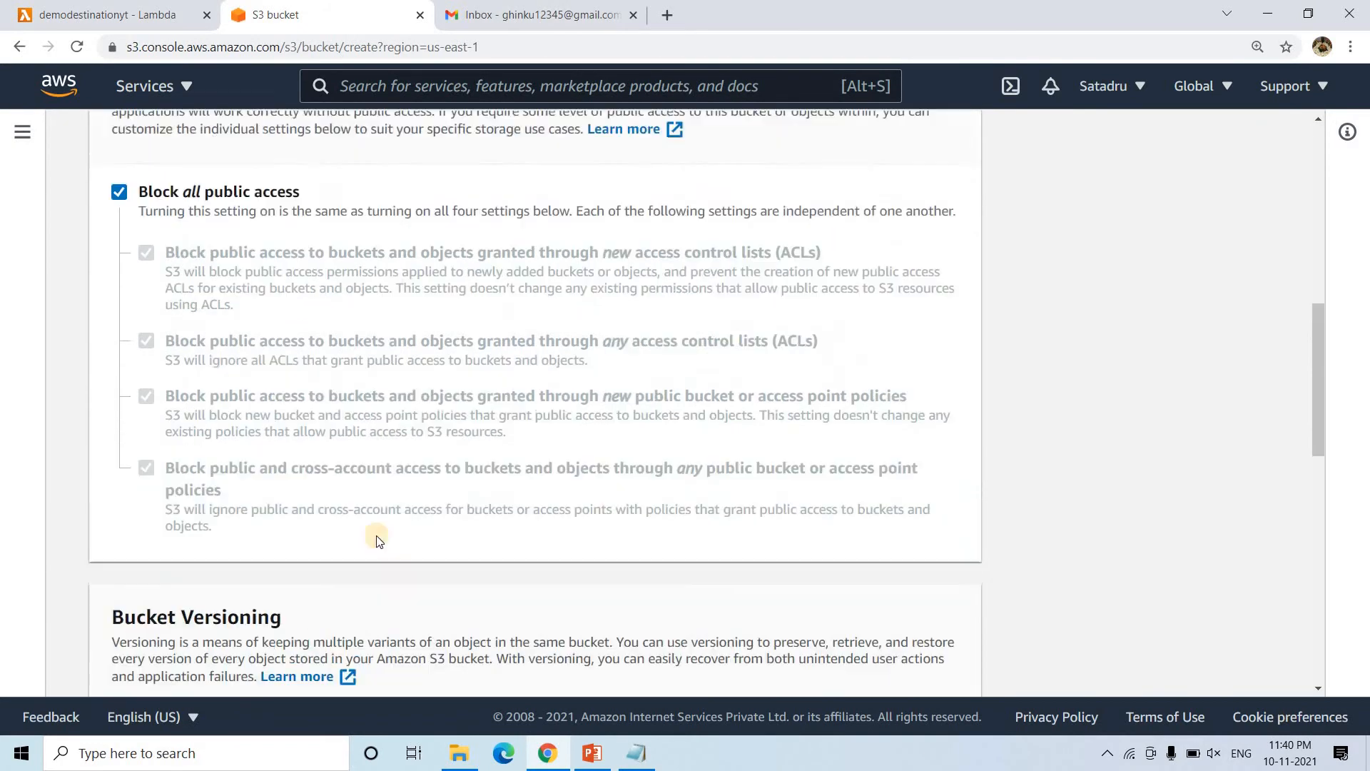
scroll(421, 490, up, 4)
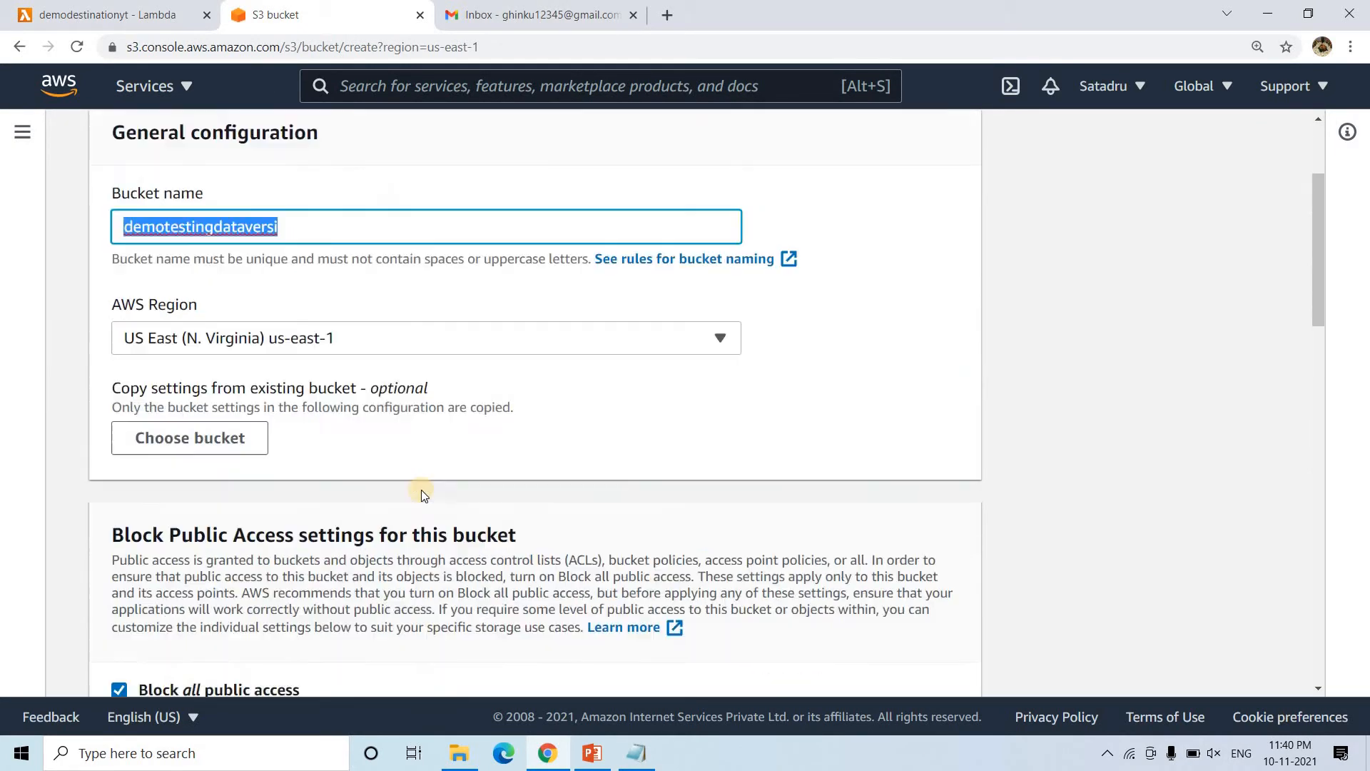
scroll(422, 490, down, 13)
scroll(291, 418, down, 1)
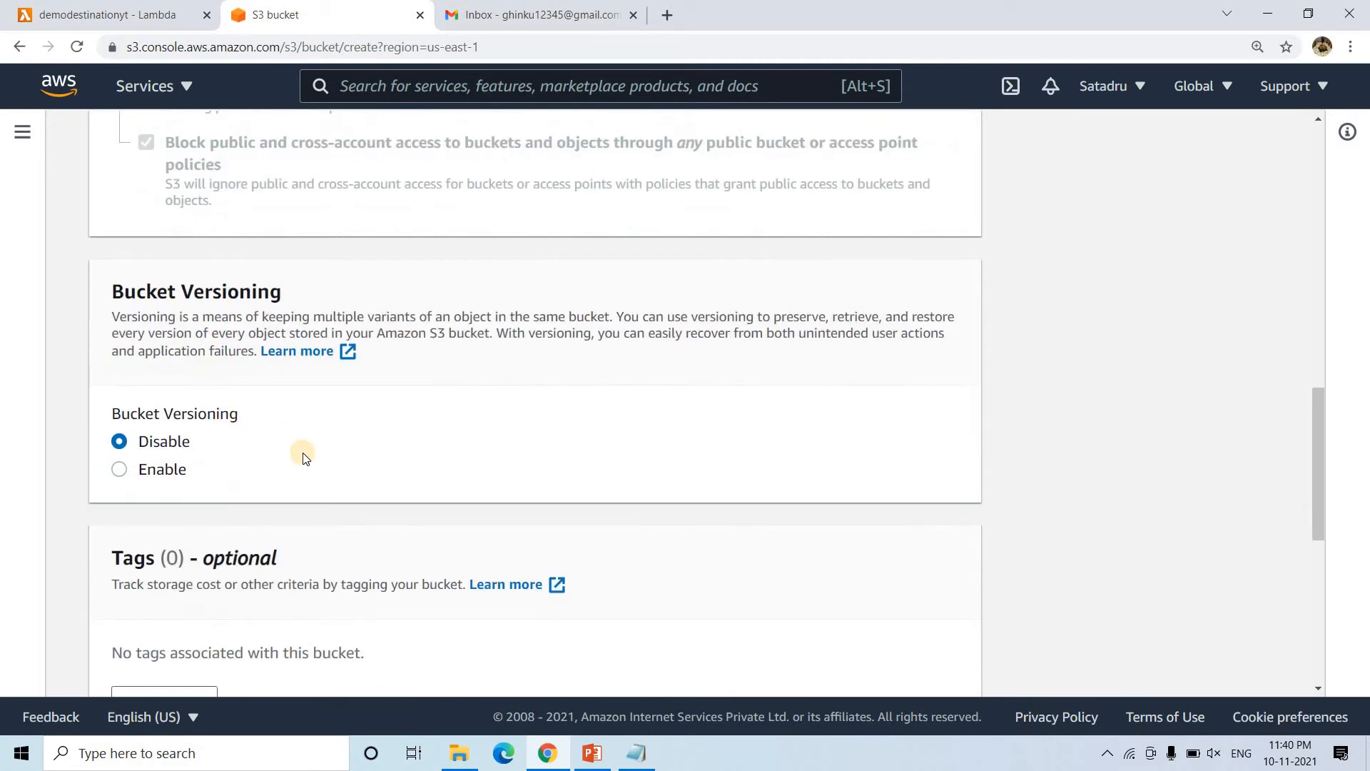
scroll(302, 454, down, 8)
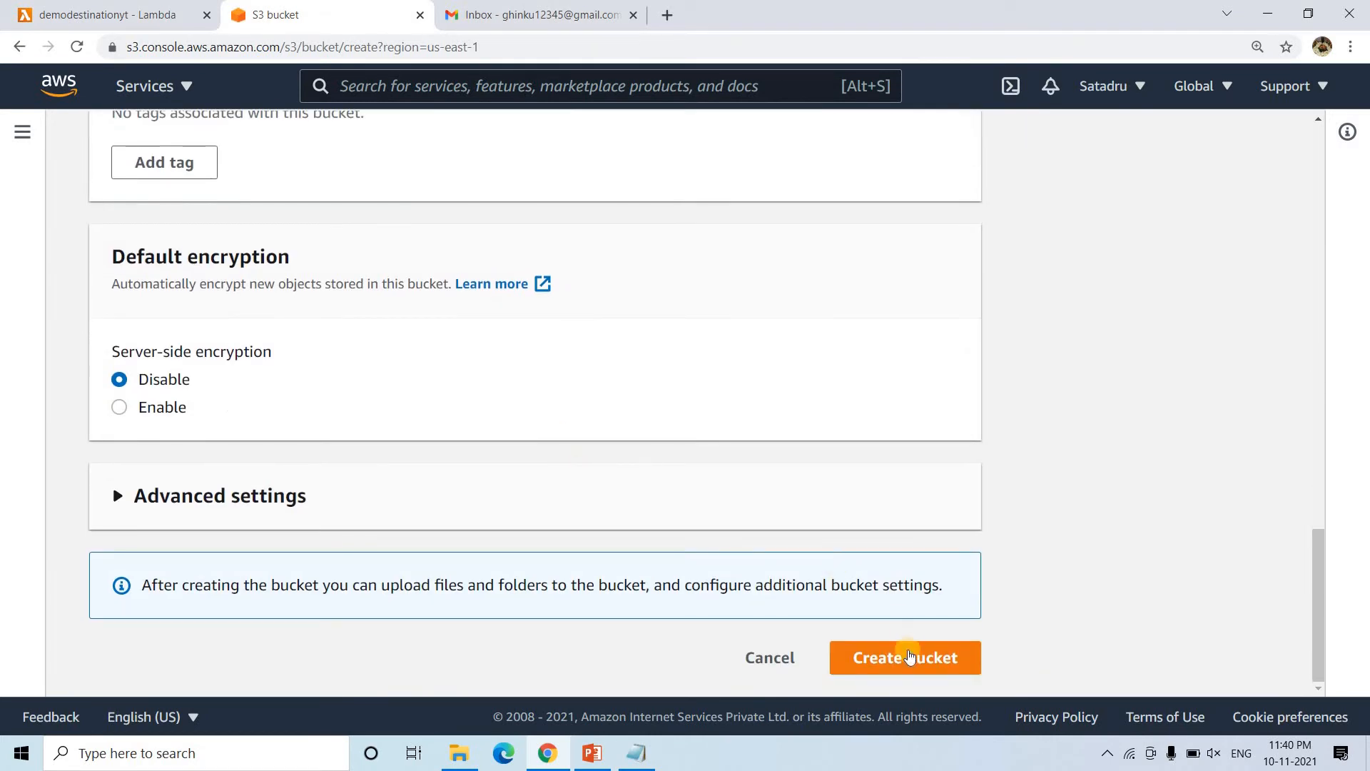
click(908, 658)
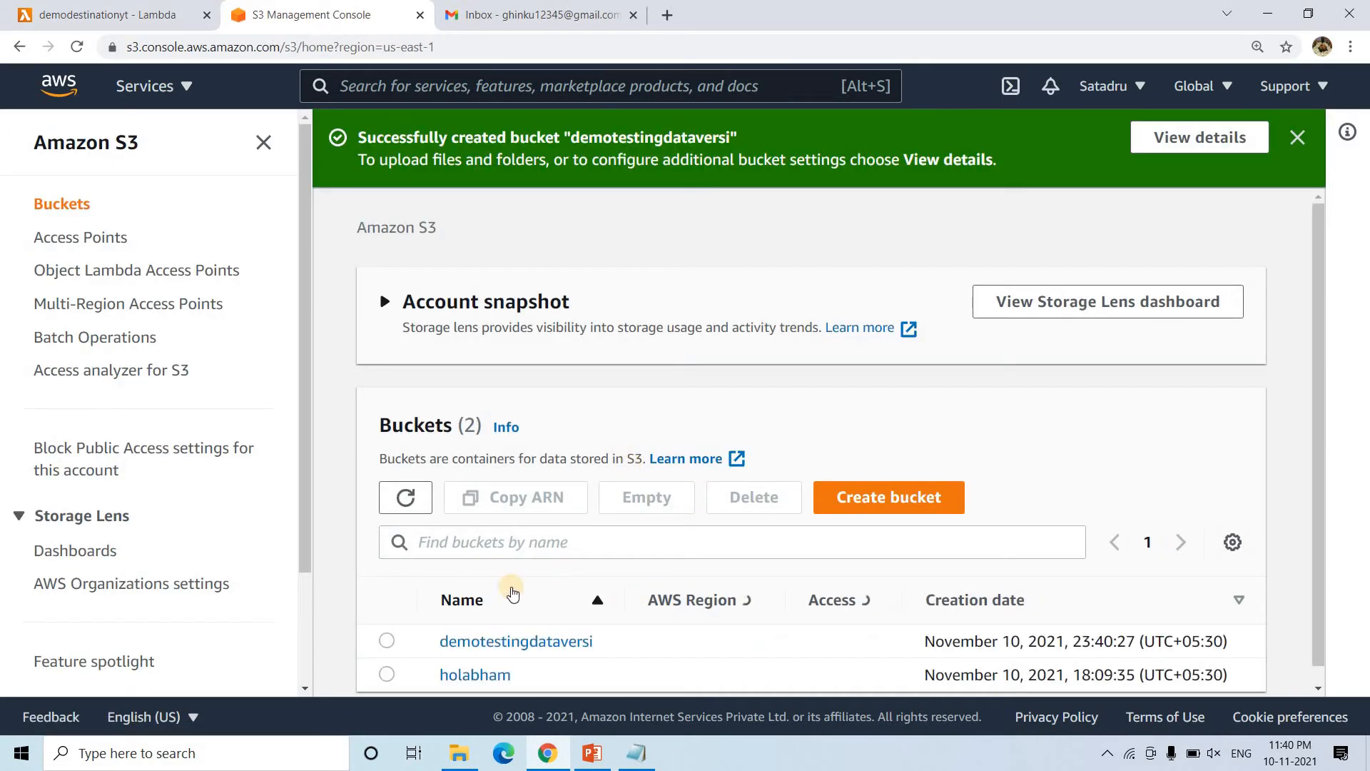
scroll(716, 629, down, 1)
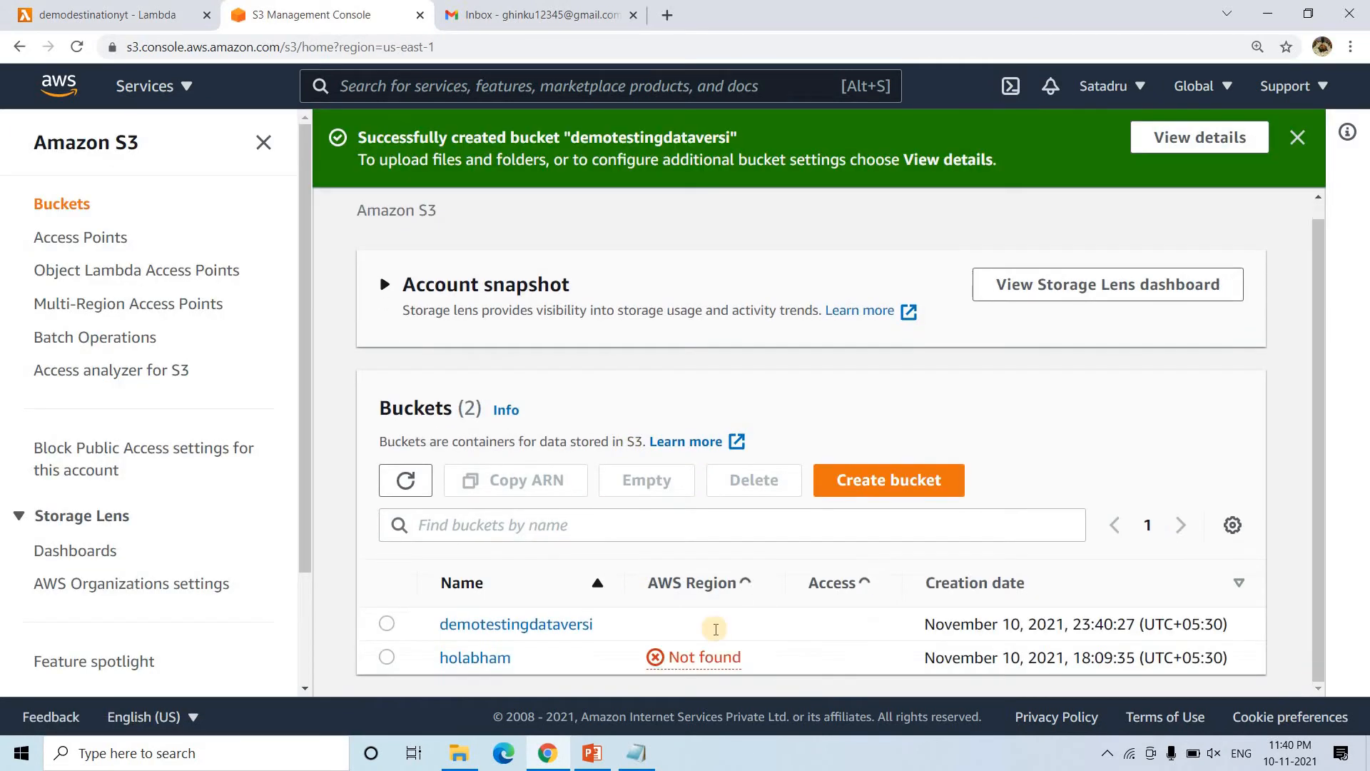
Start a new trigger for the demodestinationyt function with S3 as the source and demotestingdataversi as the bucket.
click(183, 16)
click(185, 494)
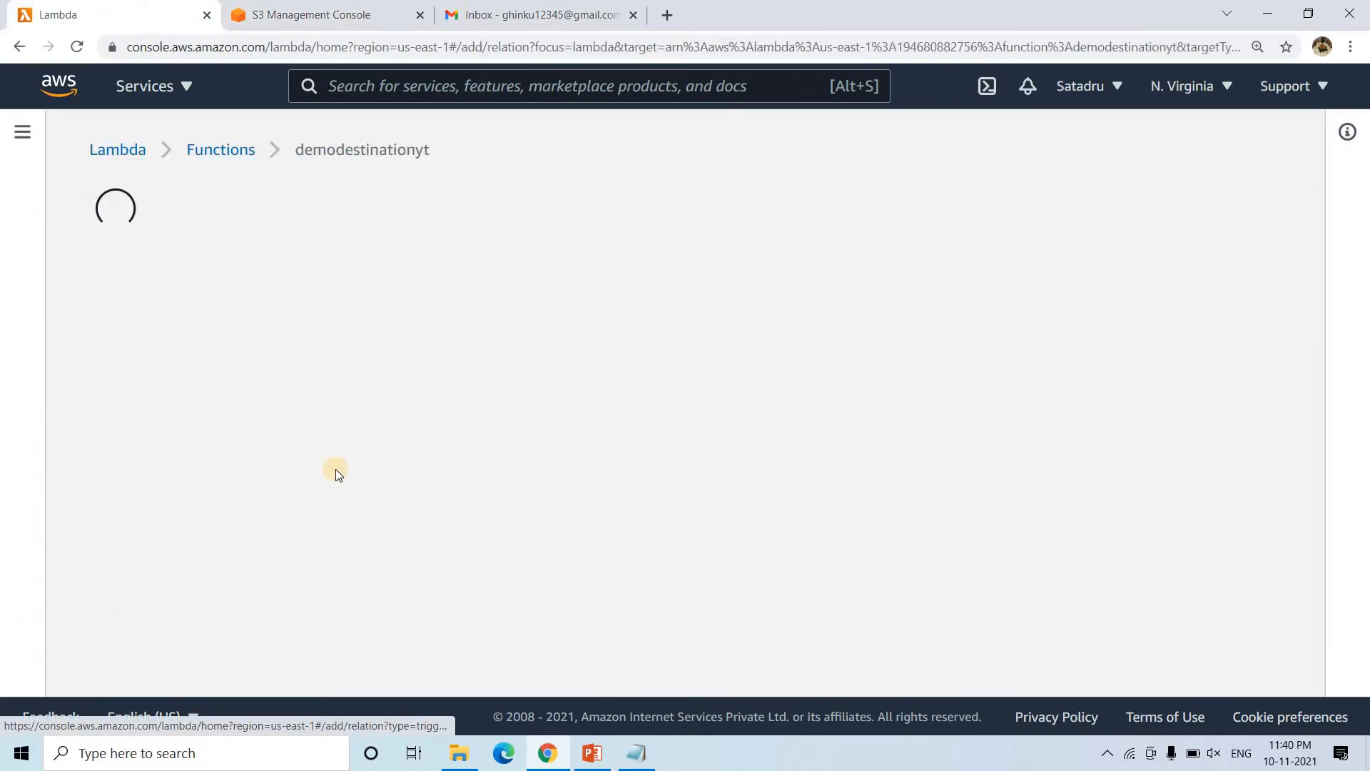
click(284, 348)
text(s3)
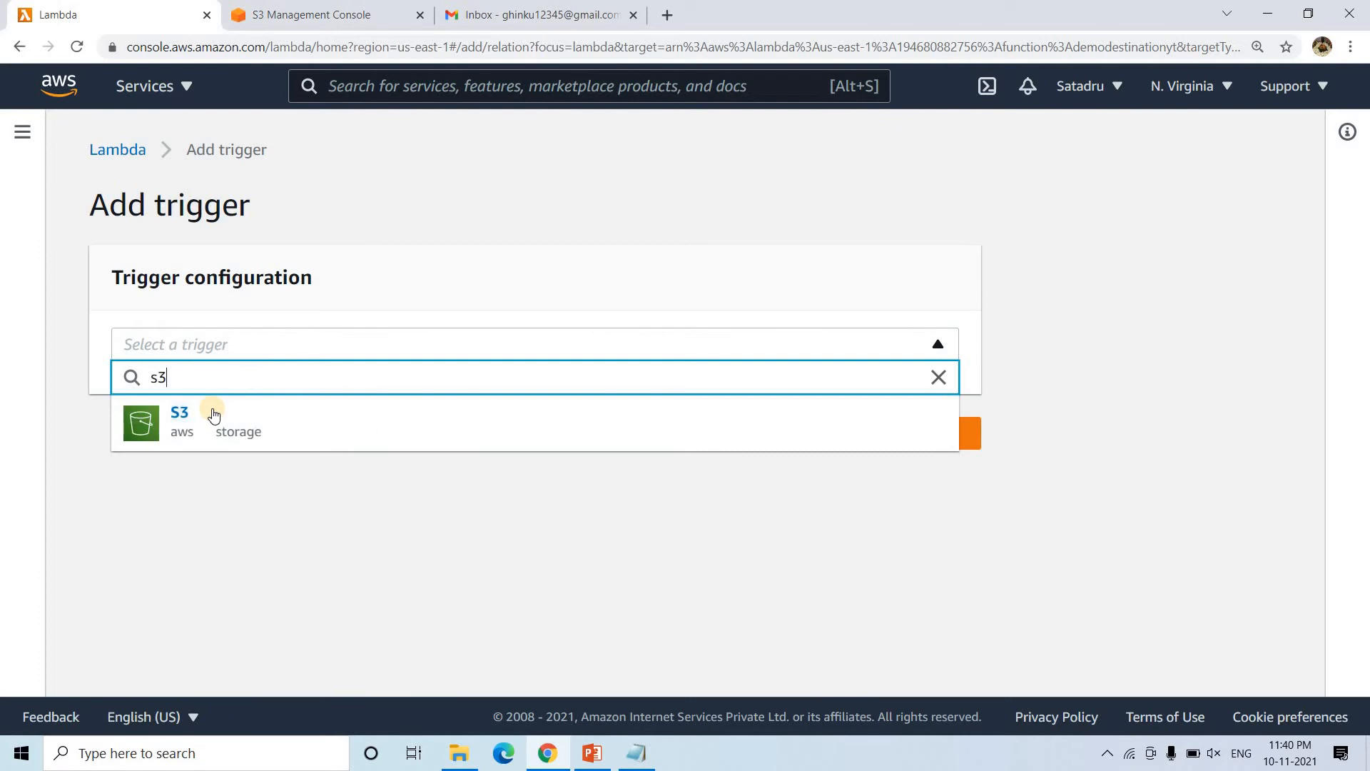
click(322, 431)
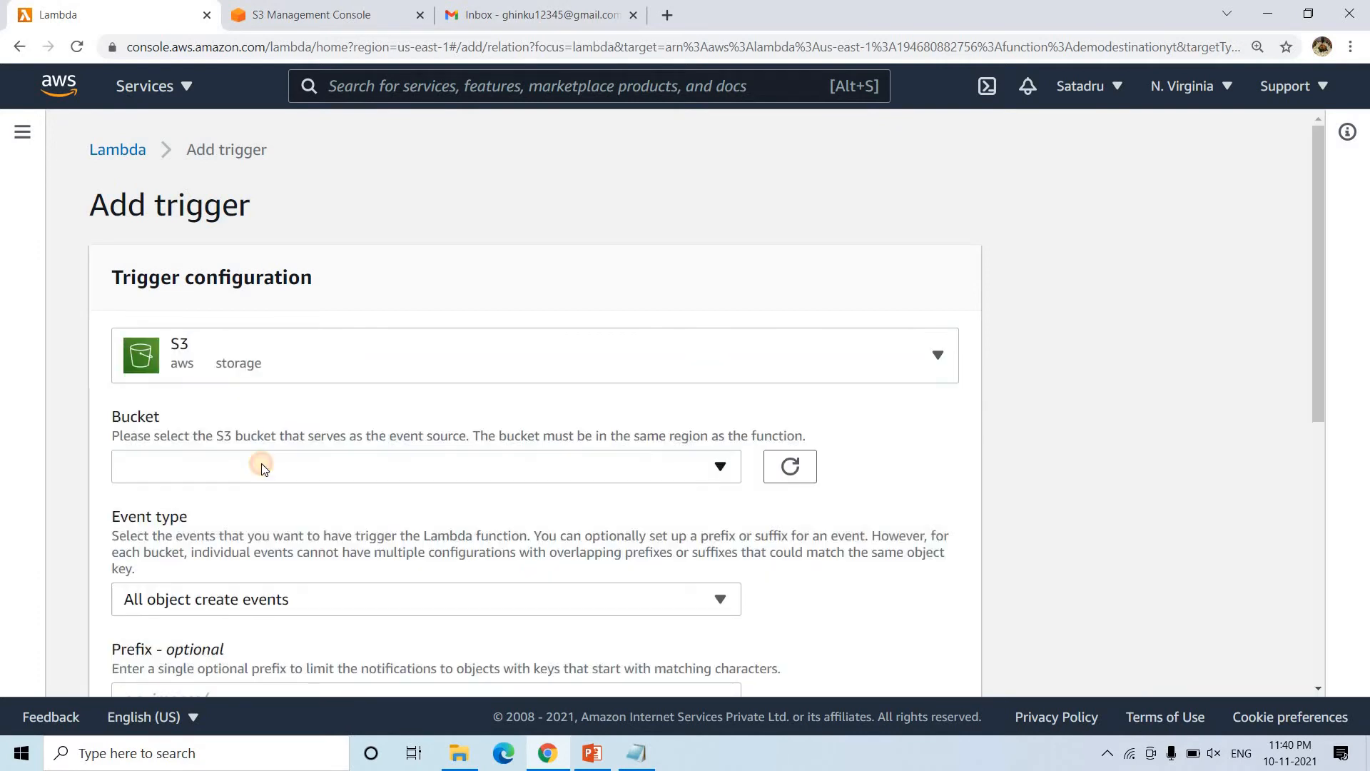
click(261, 465)
key(ctrl+v)
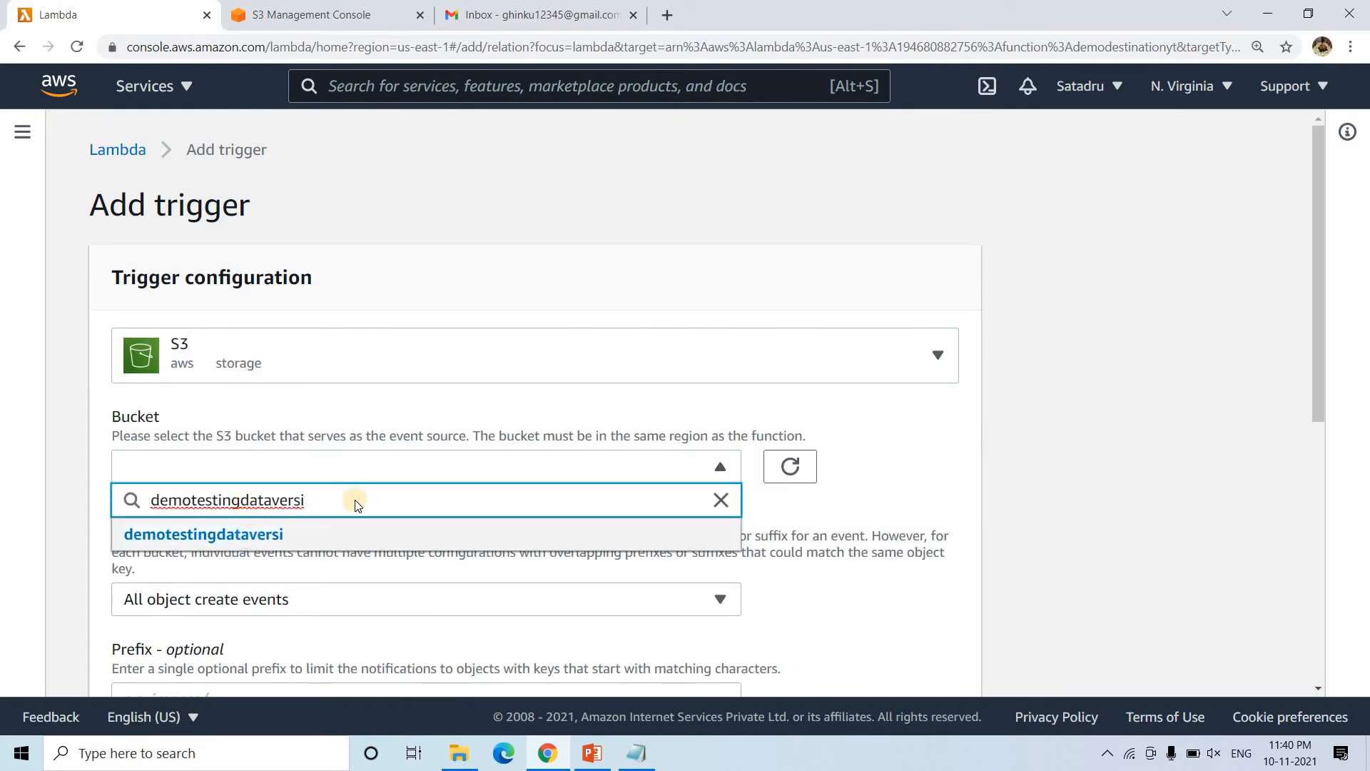
key(Return)
Keep the event type as all object create events, acknowledge the recursive invocation notice, and add the trigger.
scroll(350, 504, down, 2)
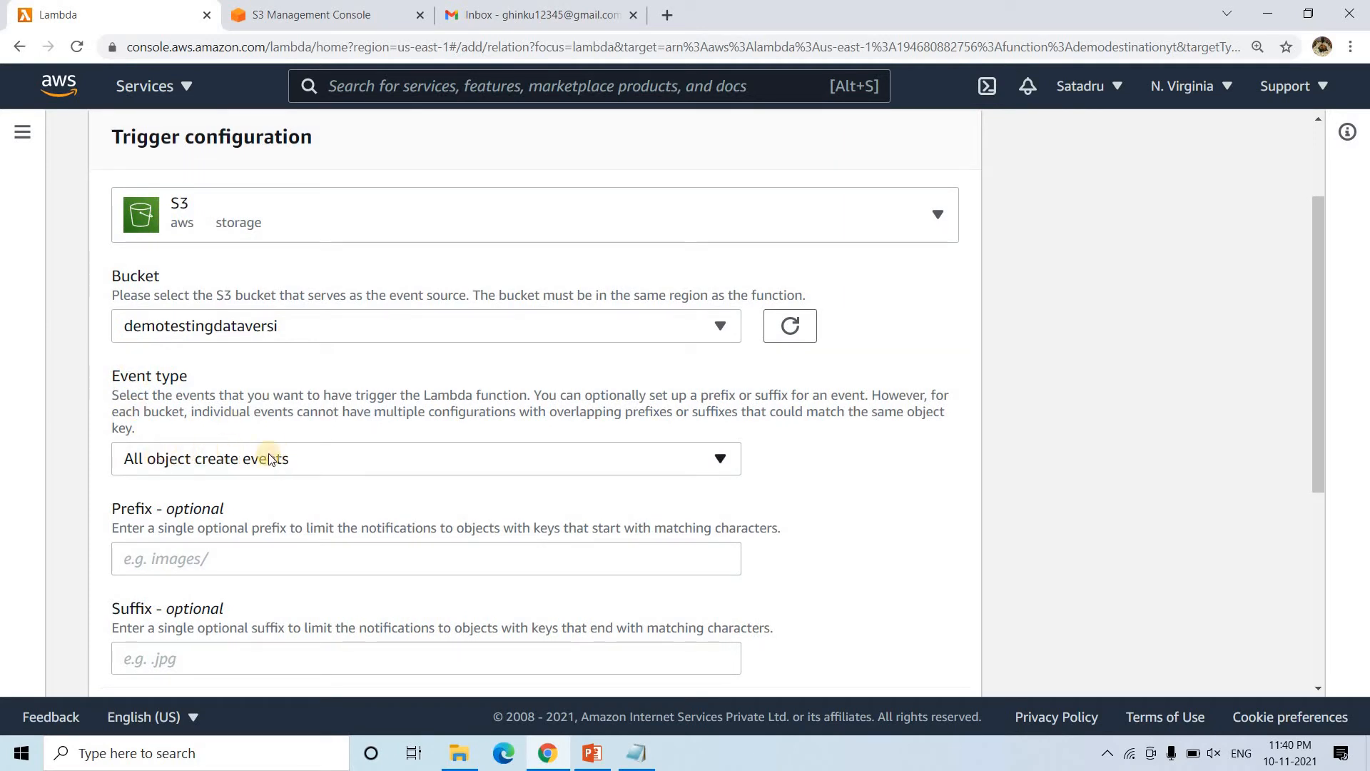
scroll(293, 465, down, 5)
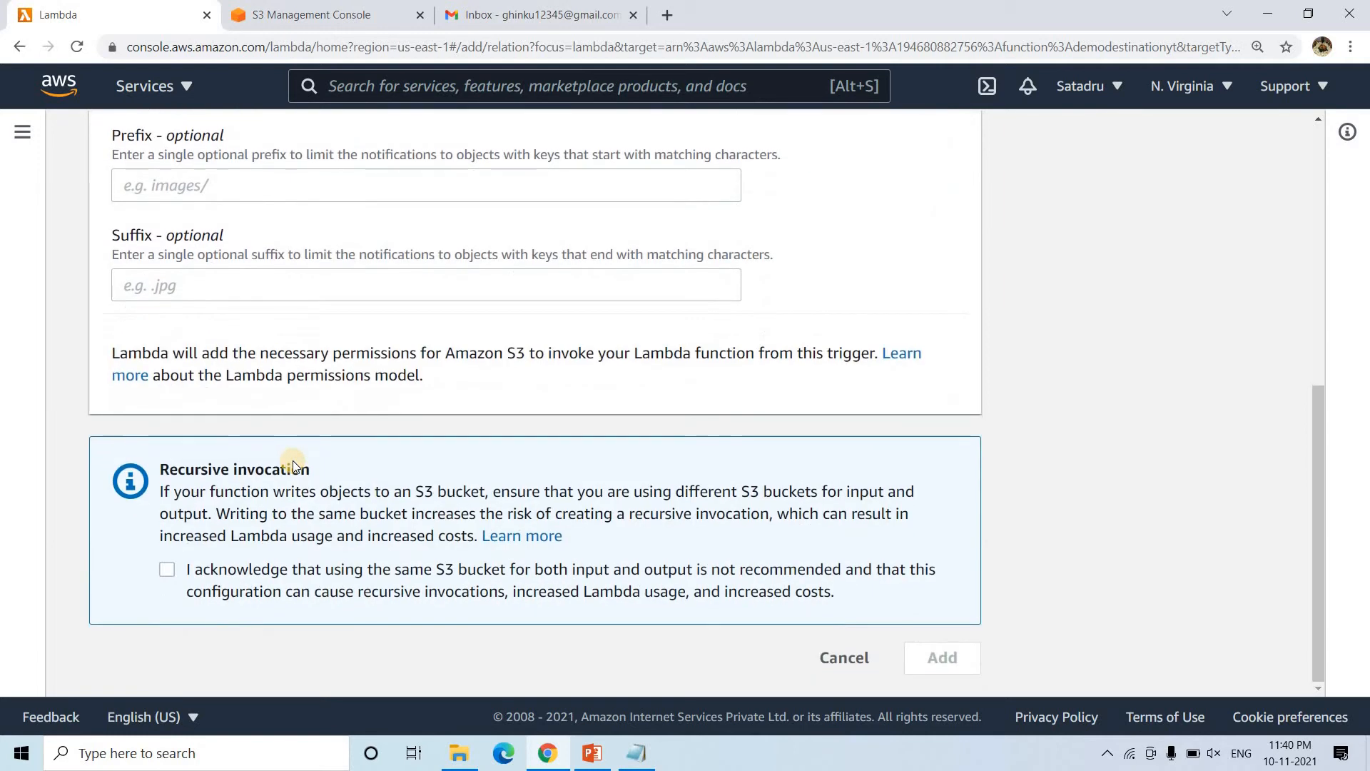
click(167, 569)
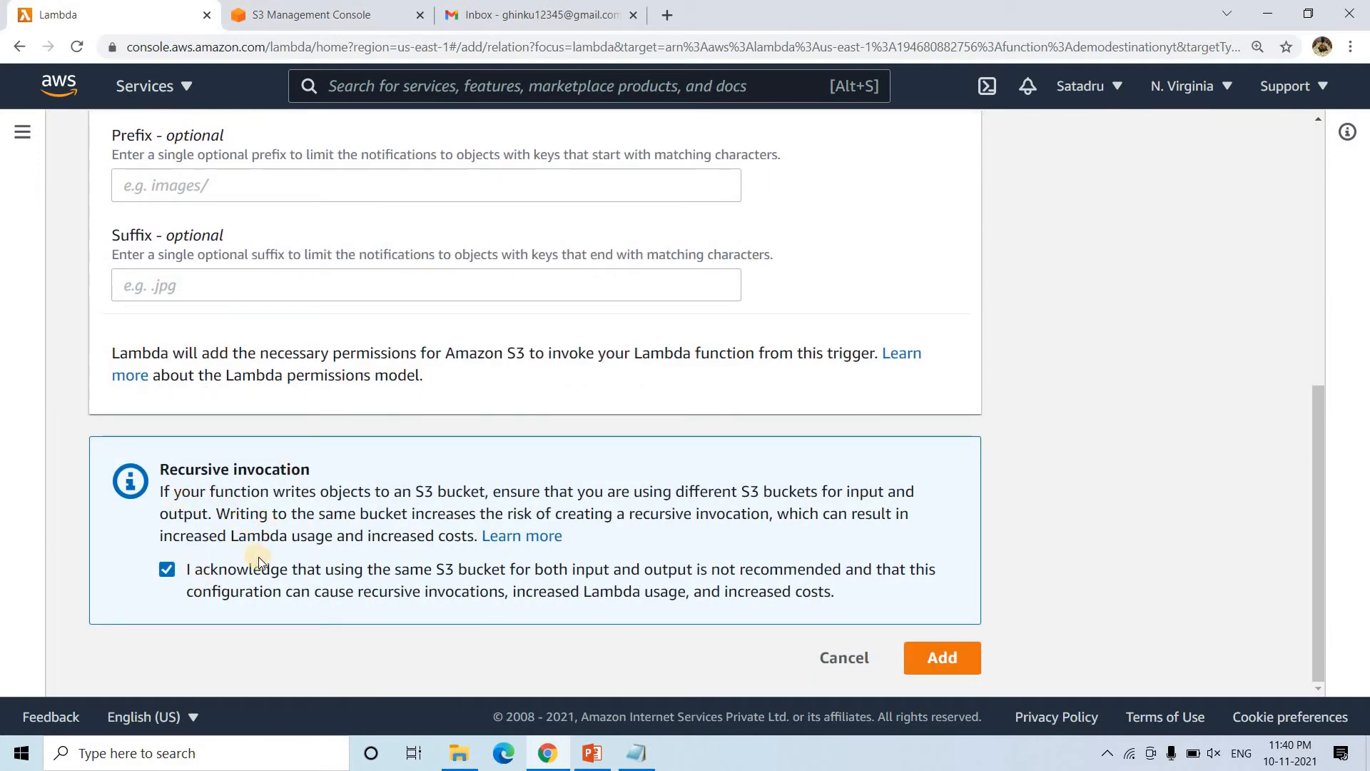
click(947, 658)
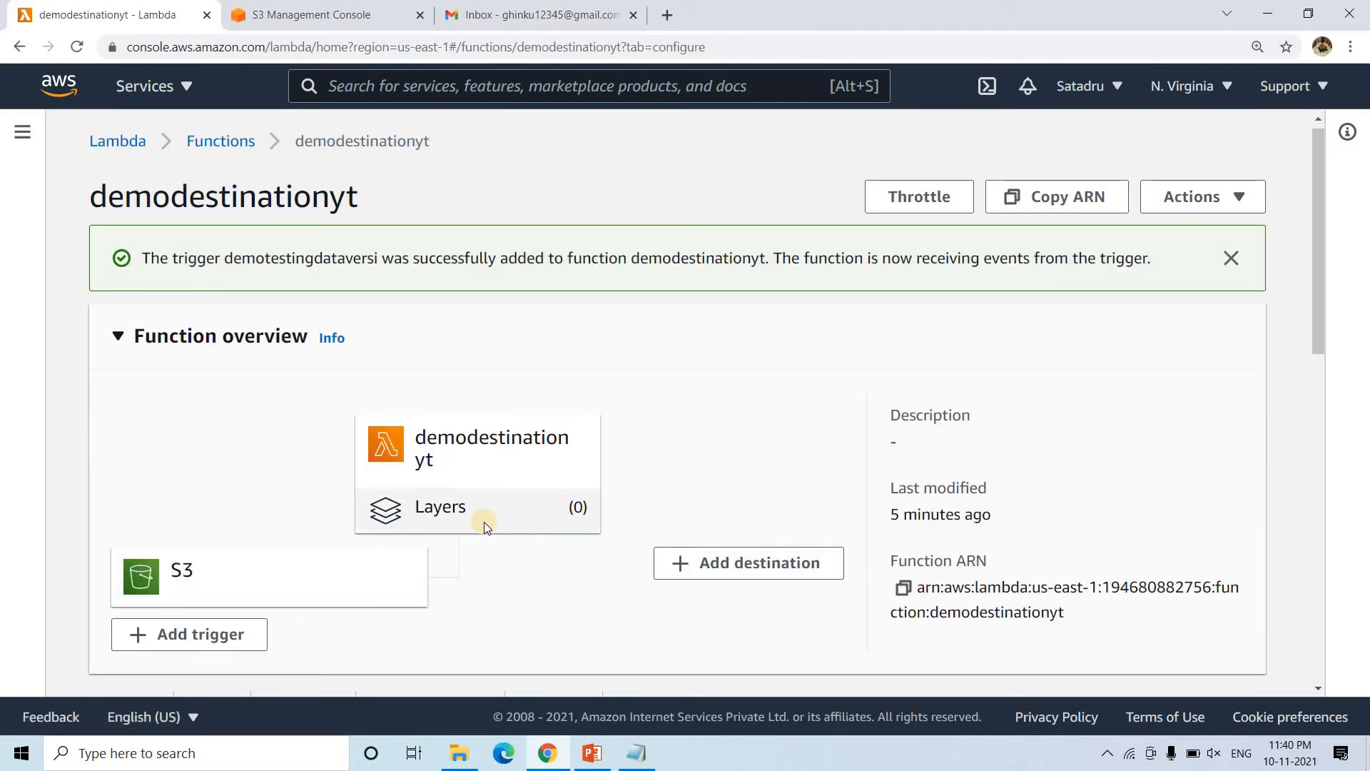
scroll(609, 291, up, 5)
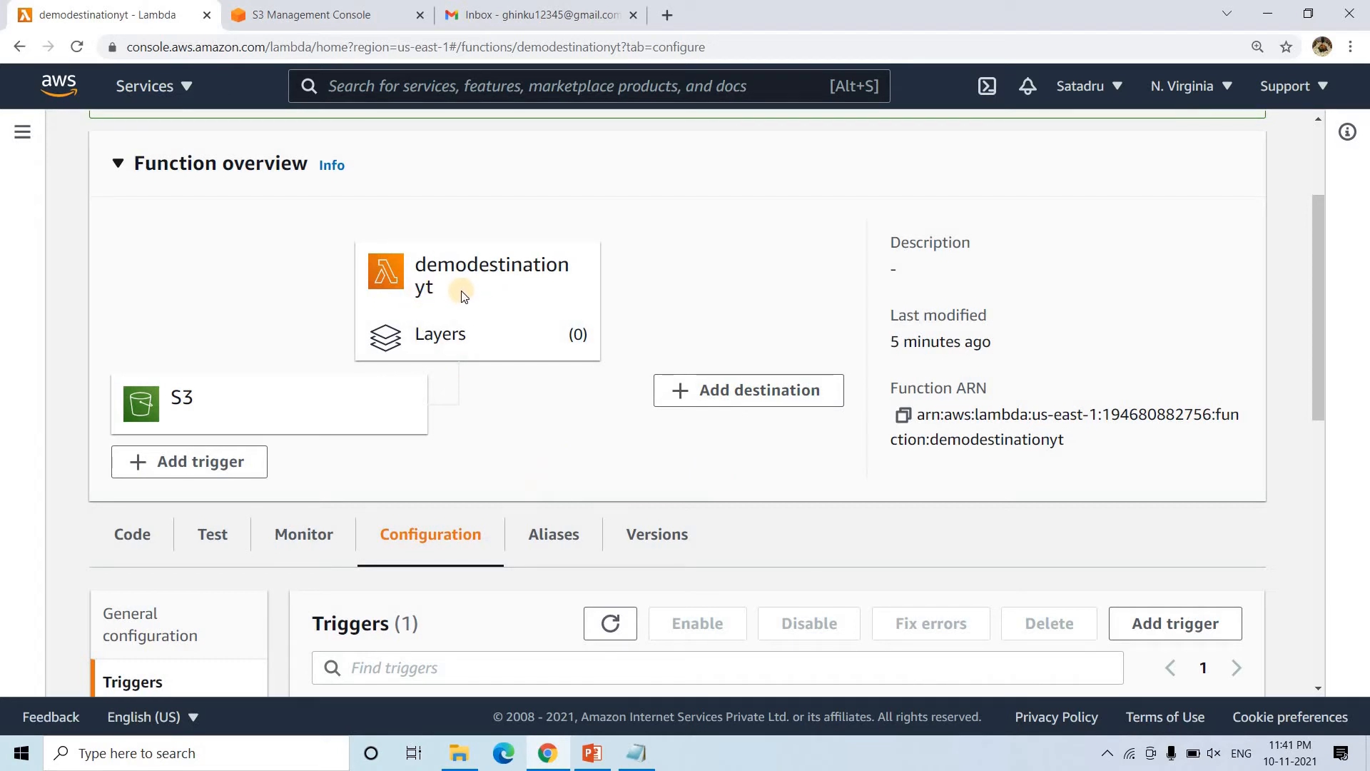
Open the AWS Management Console home in a new browser tab and start creating another Lambda function.
right_click(48, 88)
click(116, 92)
click(314, 14)
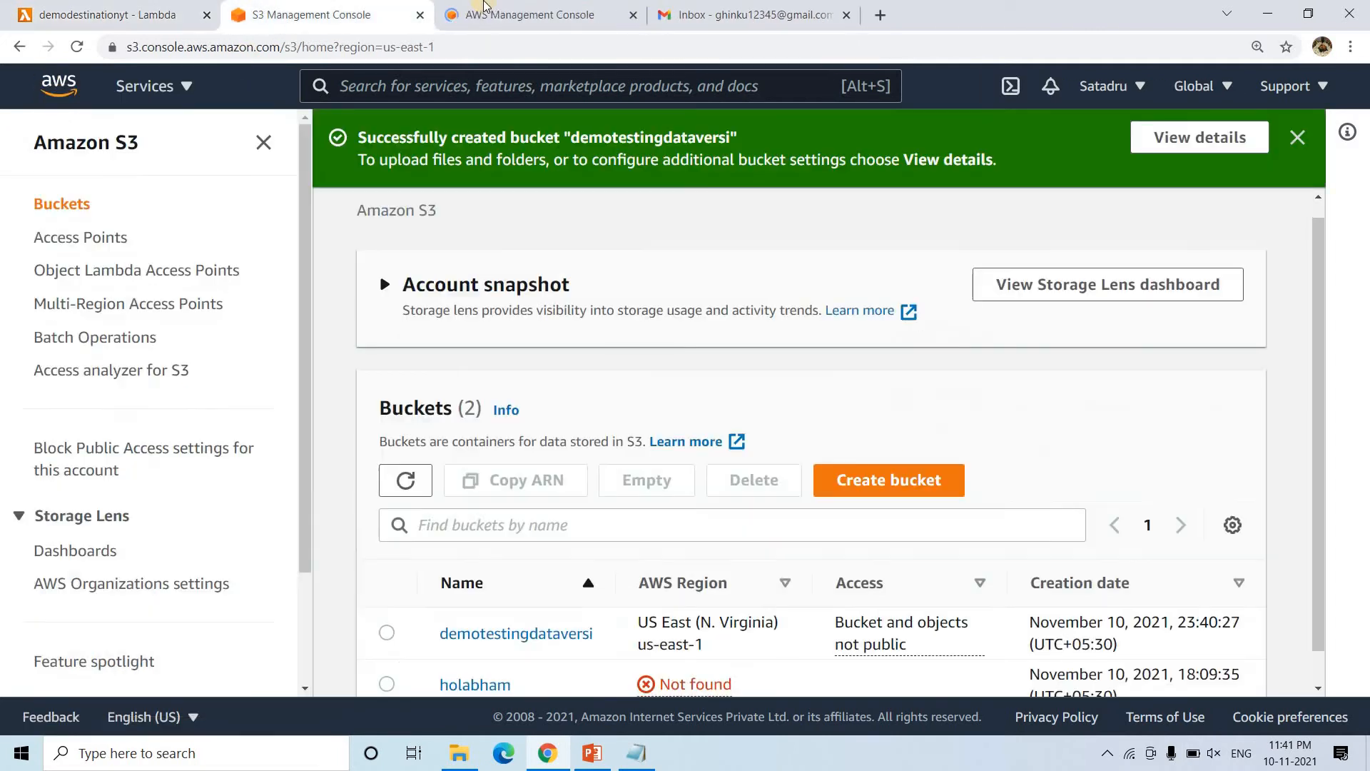
click(492, 12)
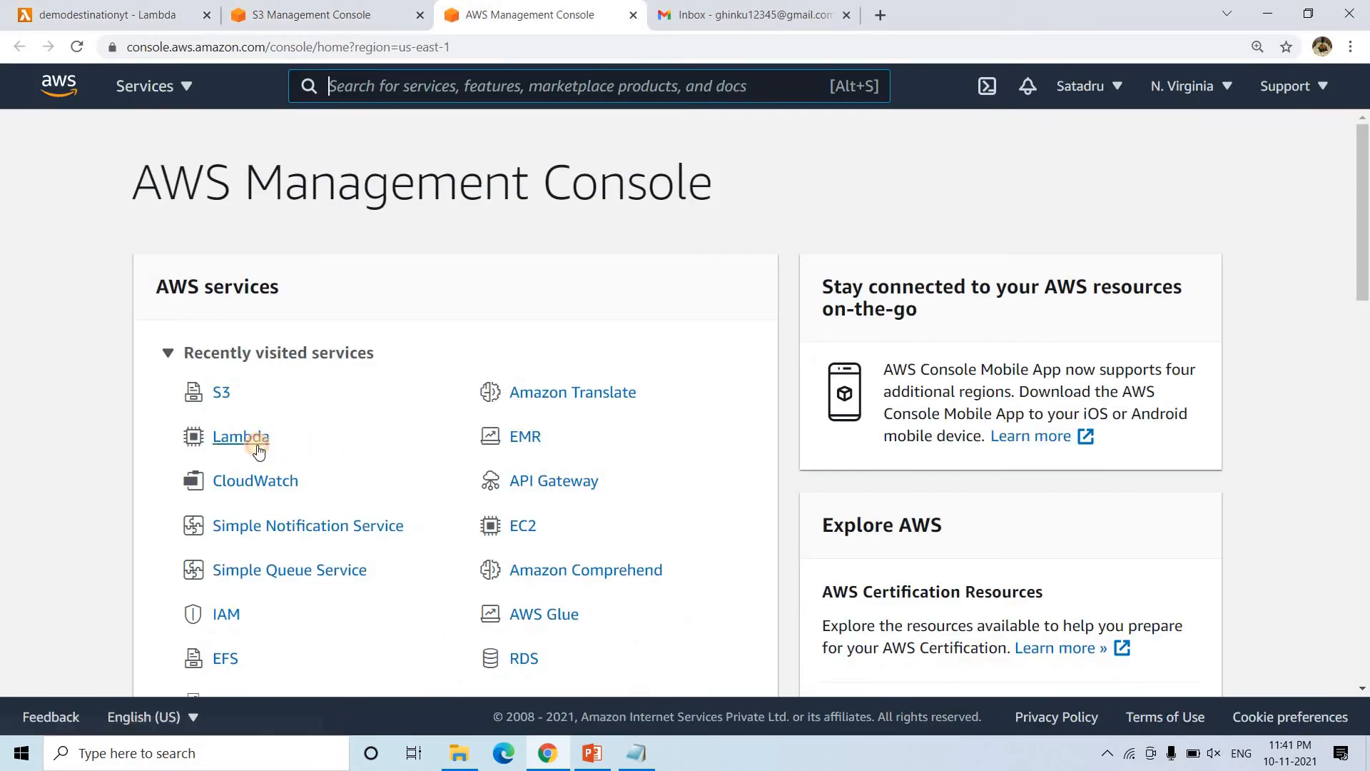
click(257, 448)
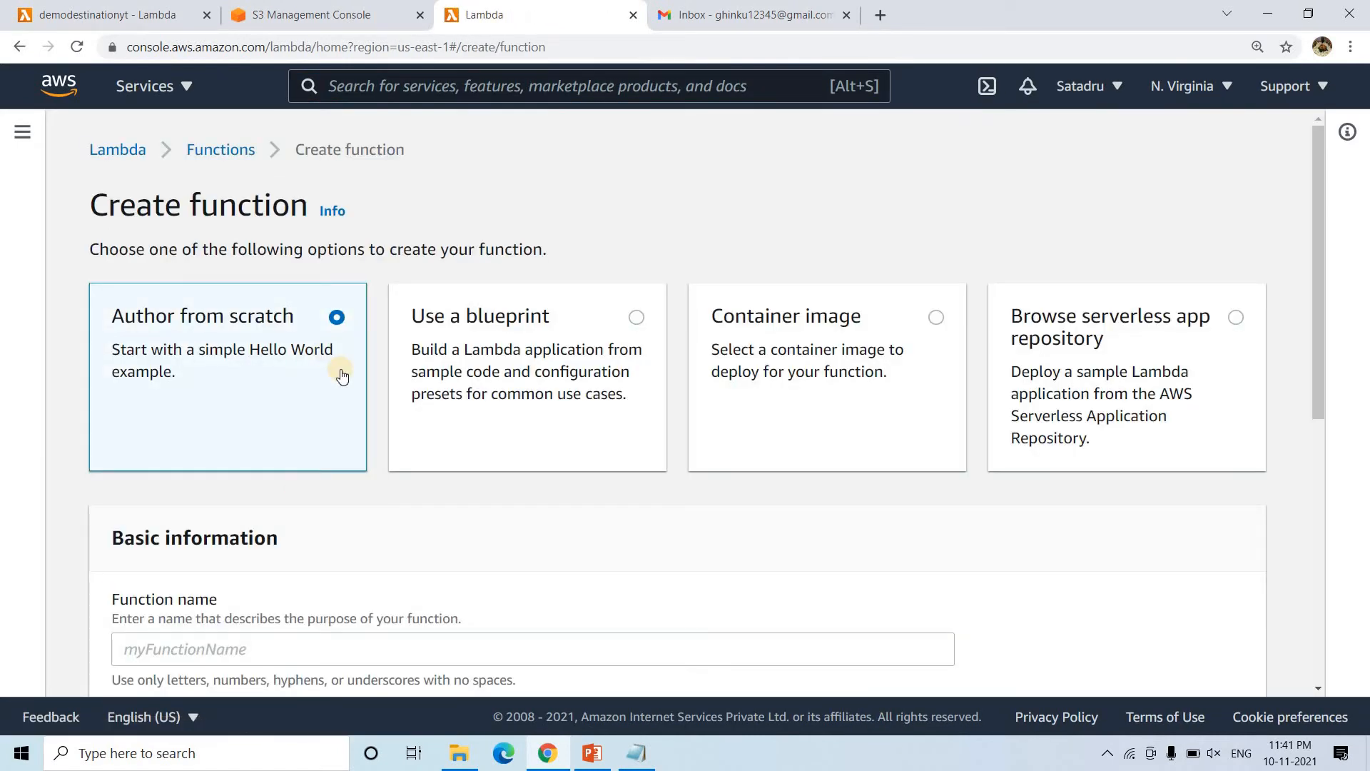
Create a function from scratch named secondlambdaytdemo with the Python 3.9 runtime.
scroll(221, 363, down, 4)
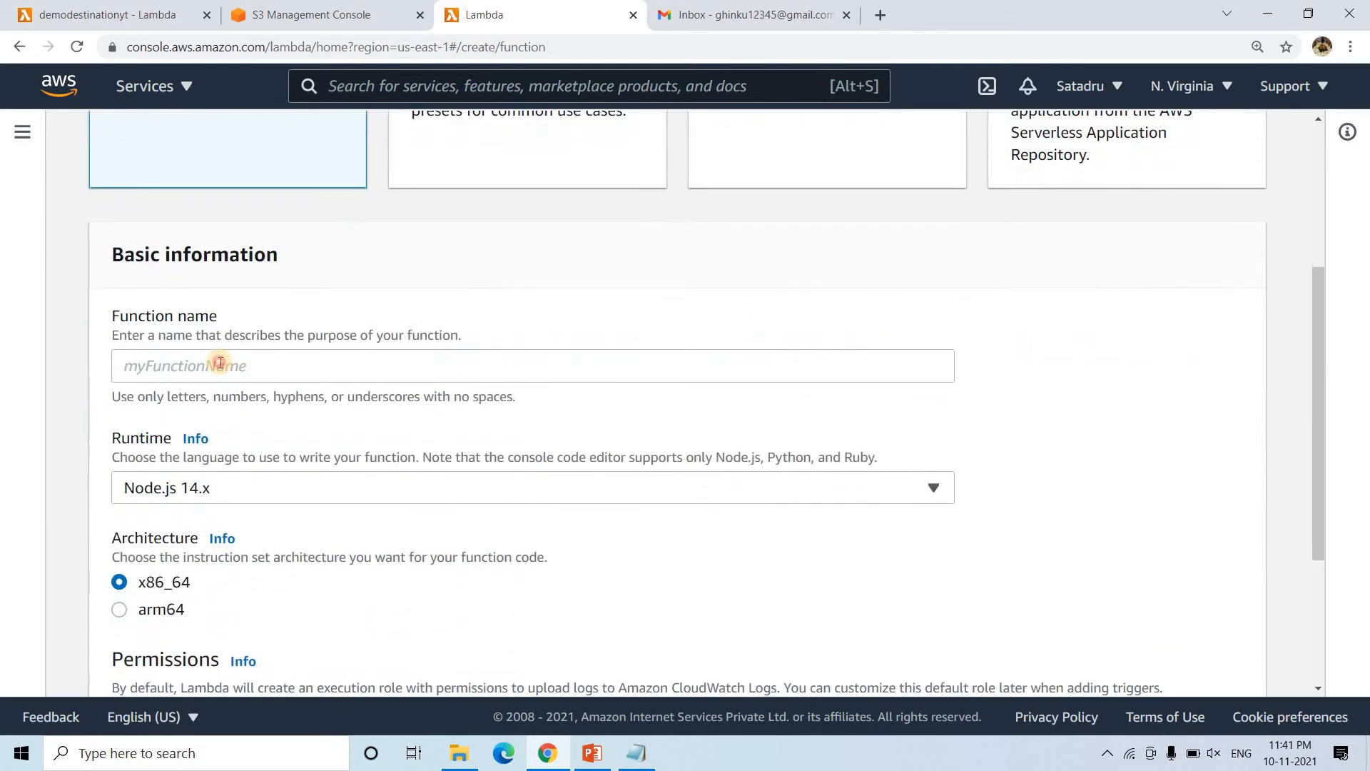
click(221, 363)
text(secondlambday)
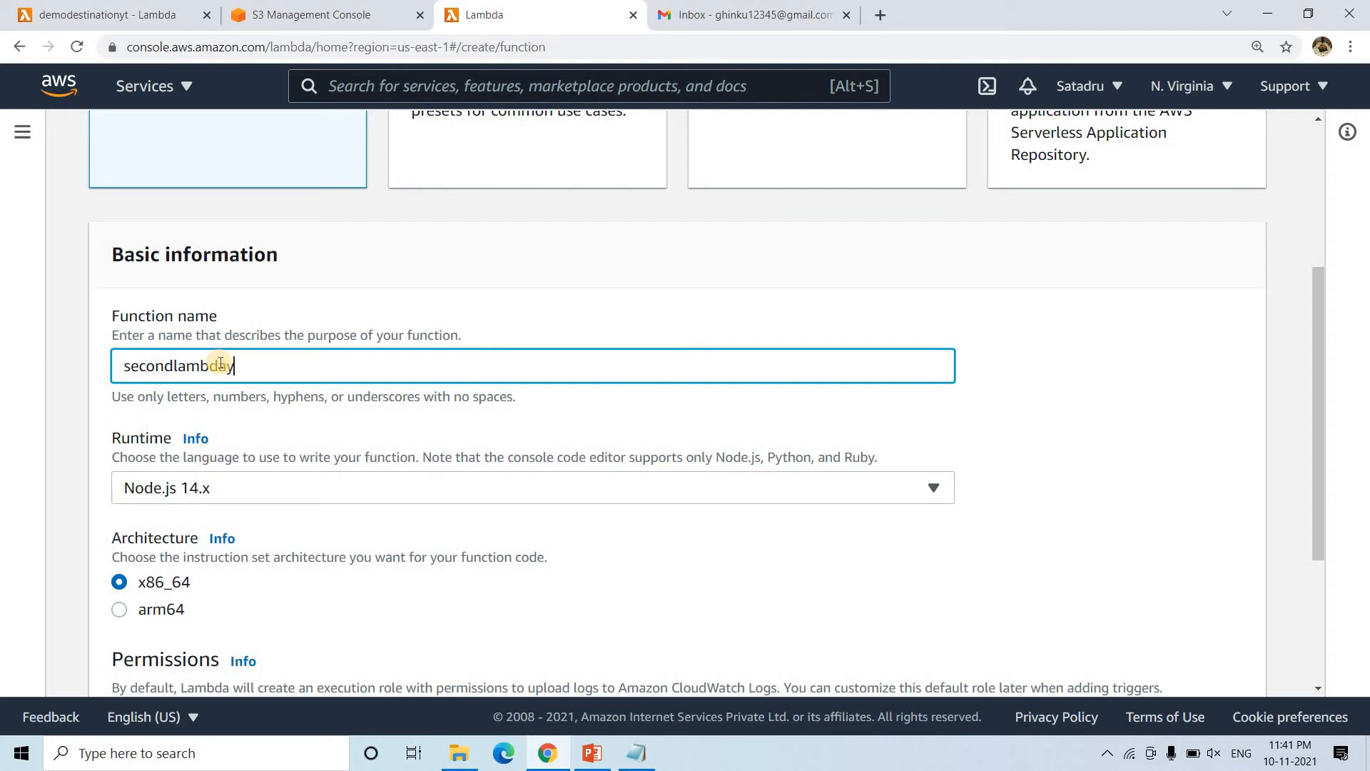
text(tdemo)
click(290, 478)
click(217, 358)
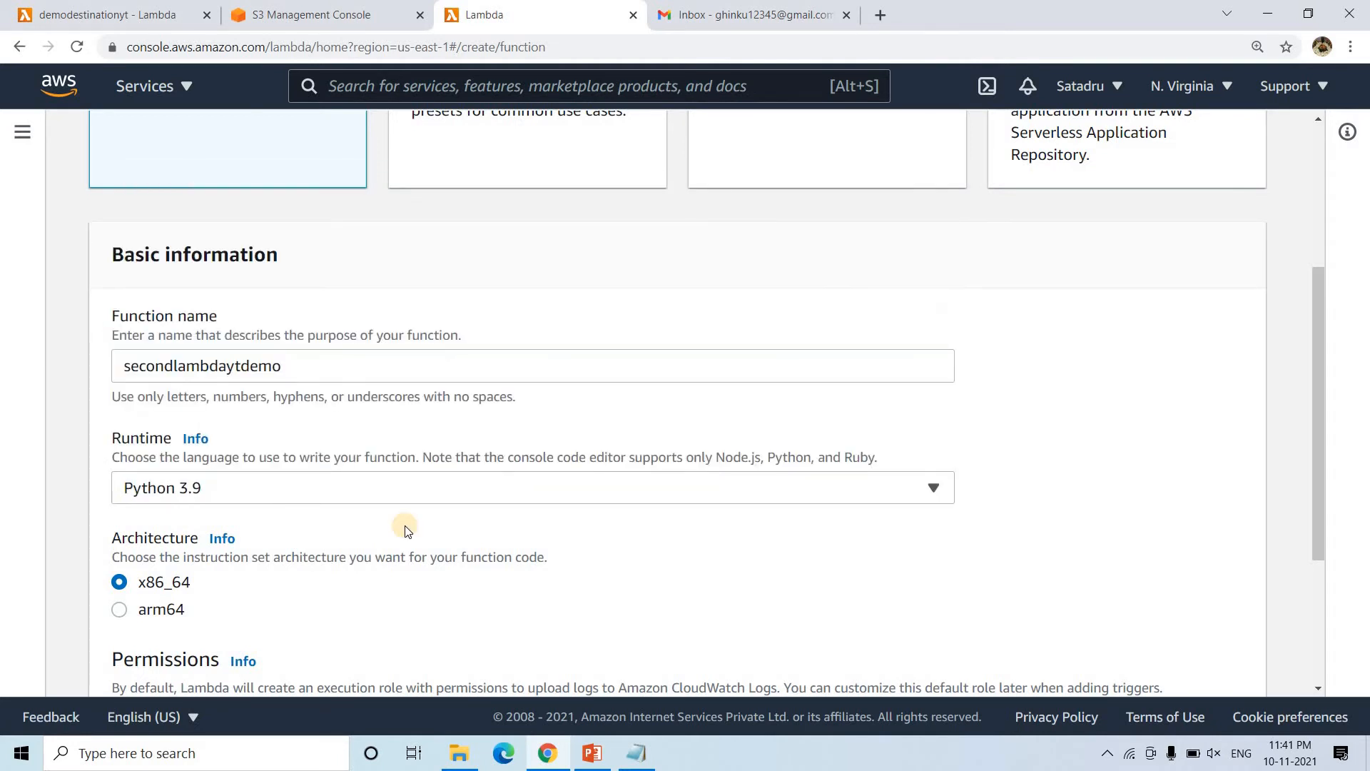
scroll(397, 526, down, 3)
click(1189, 670)
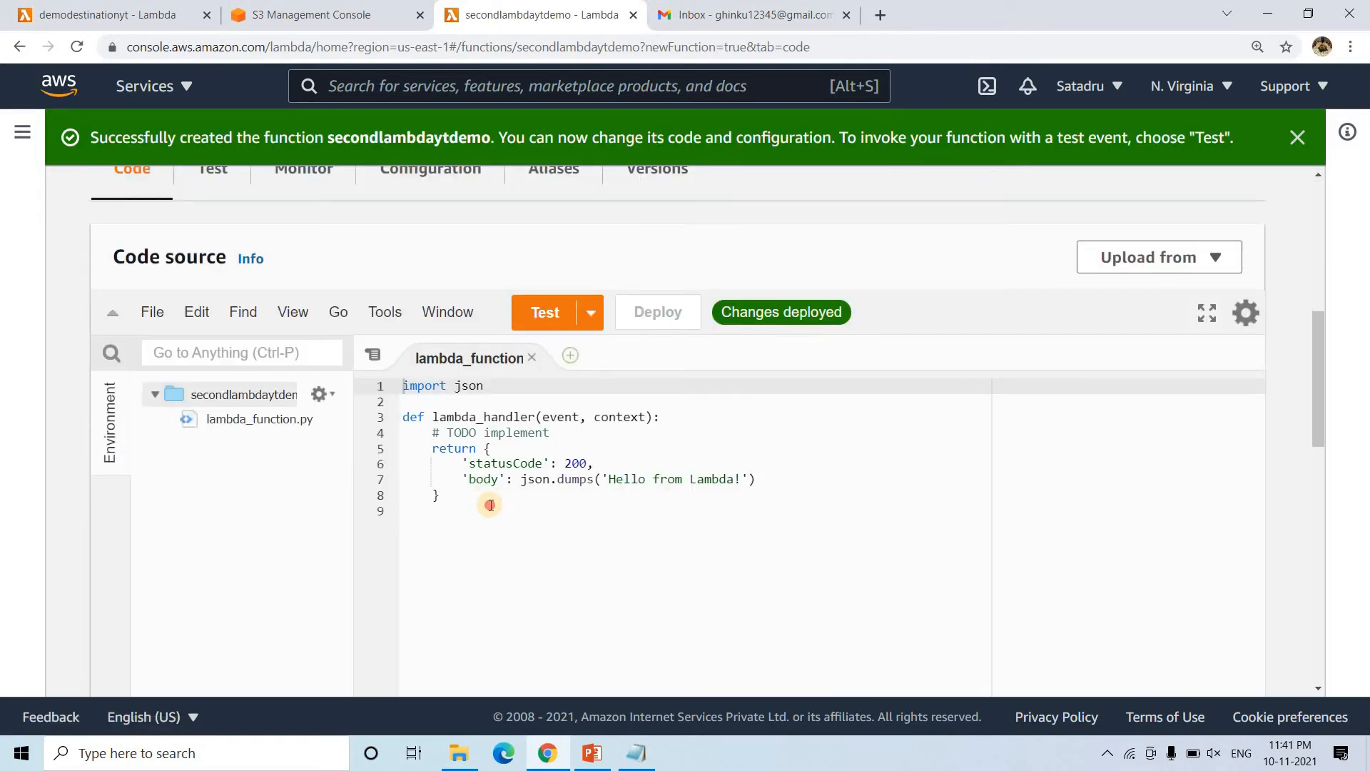
Replace the body of secondlambdaytdemo's lambda_handler with print(event), then save and deploy the code.
drag(490, 505, 433, 435)
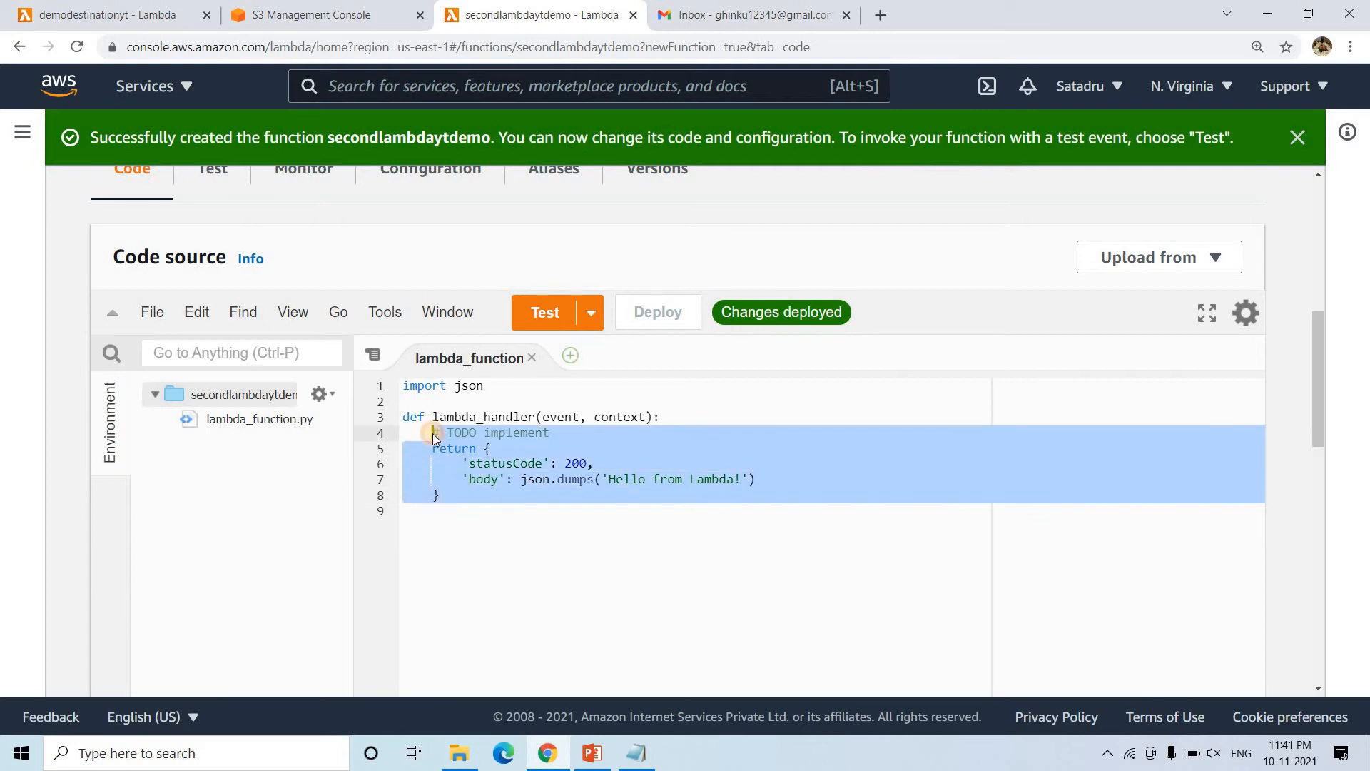
text(print(event)
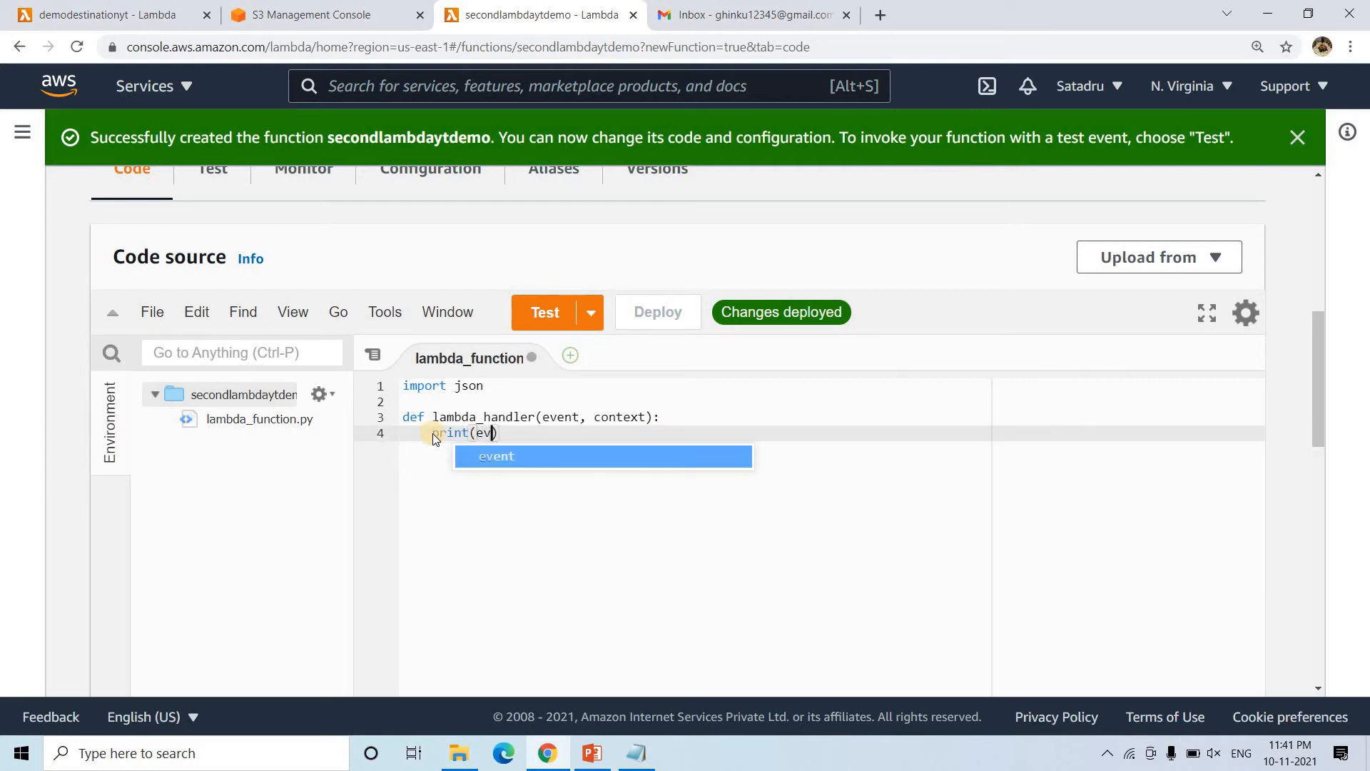
key(ctrl+s)
click(675, 322)
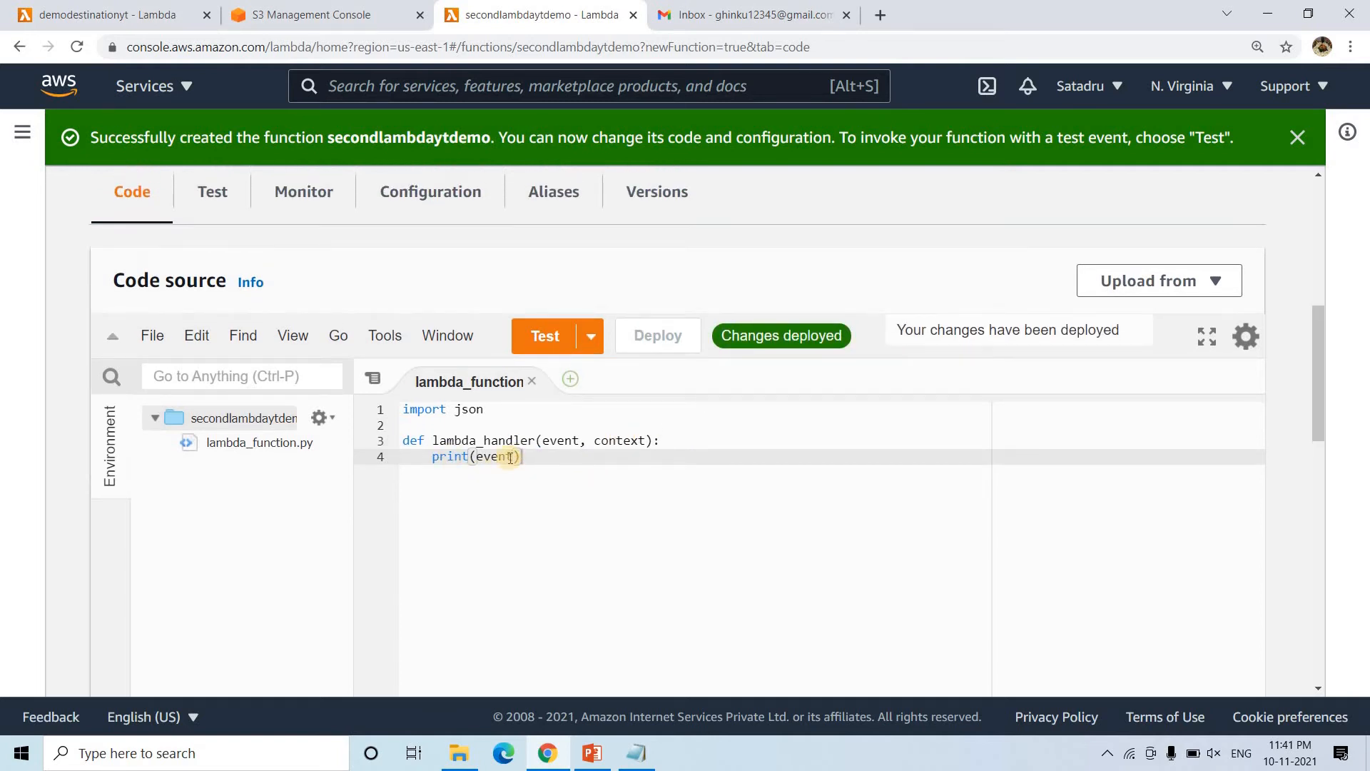
scroll(545, 385, up, 6)
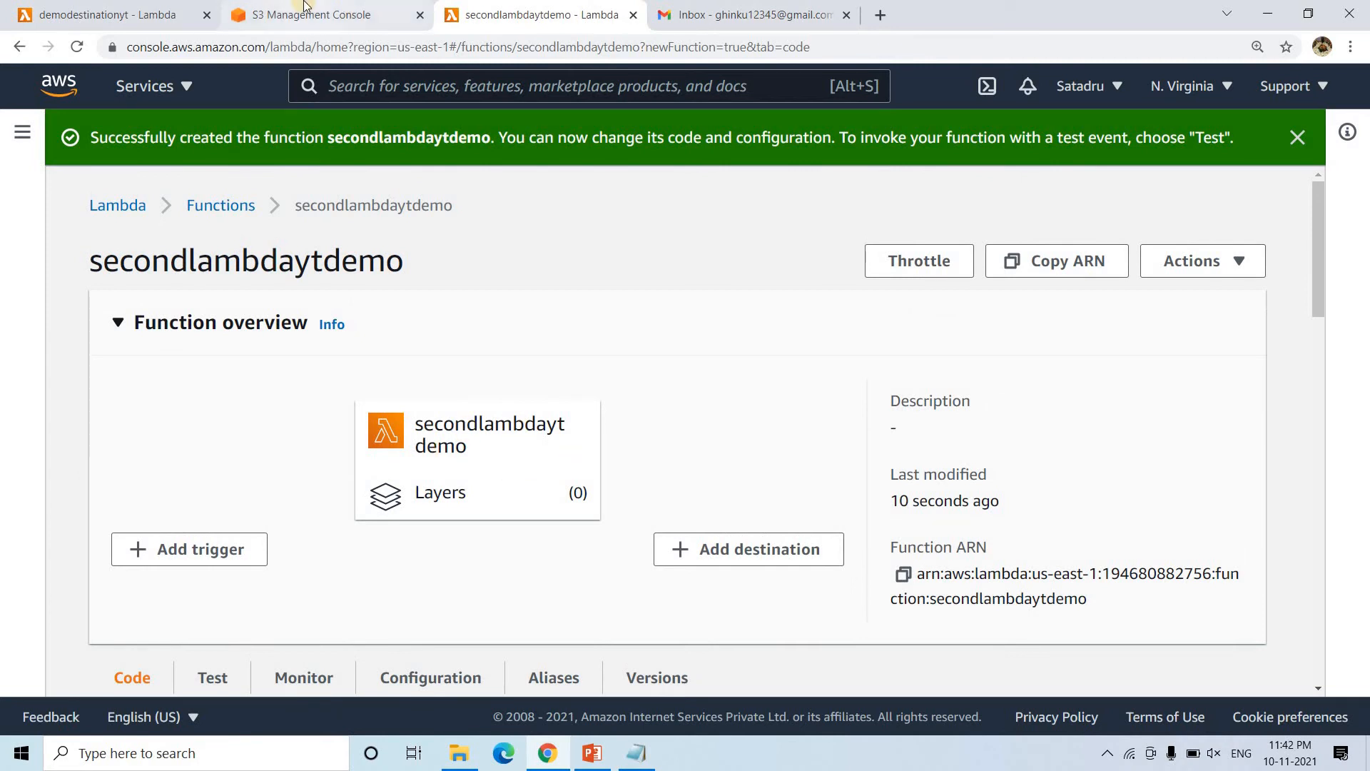
Start adding a destination to the demodestinationyt function for asynchronous invocation with the condition On success.
key(ctrl+1)
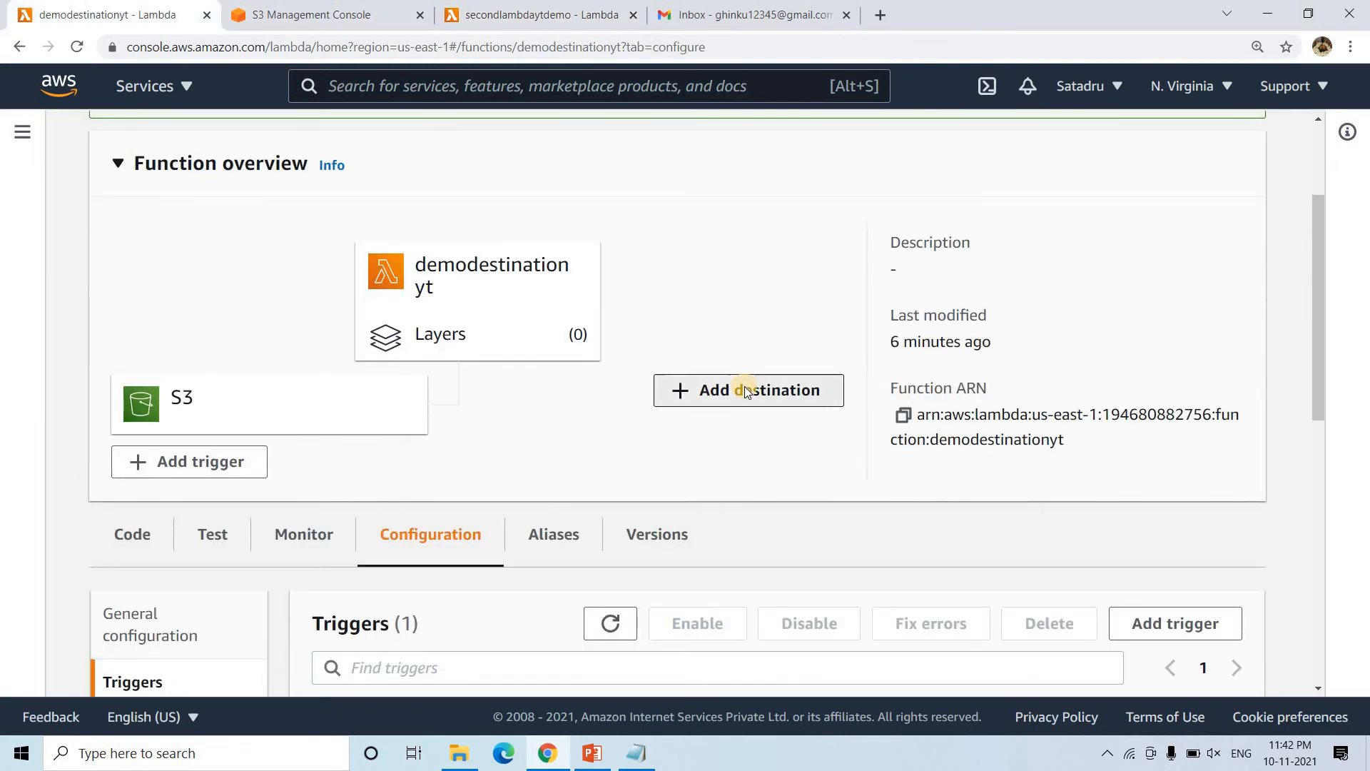
click(742, 386)
scroll(362, 413, down, 2)
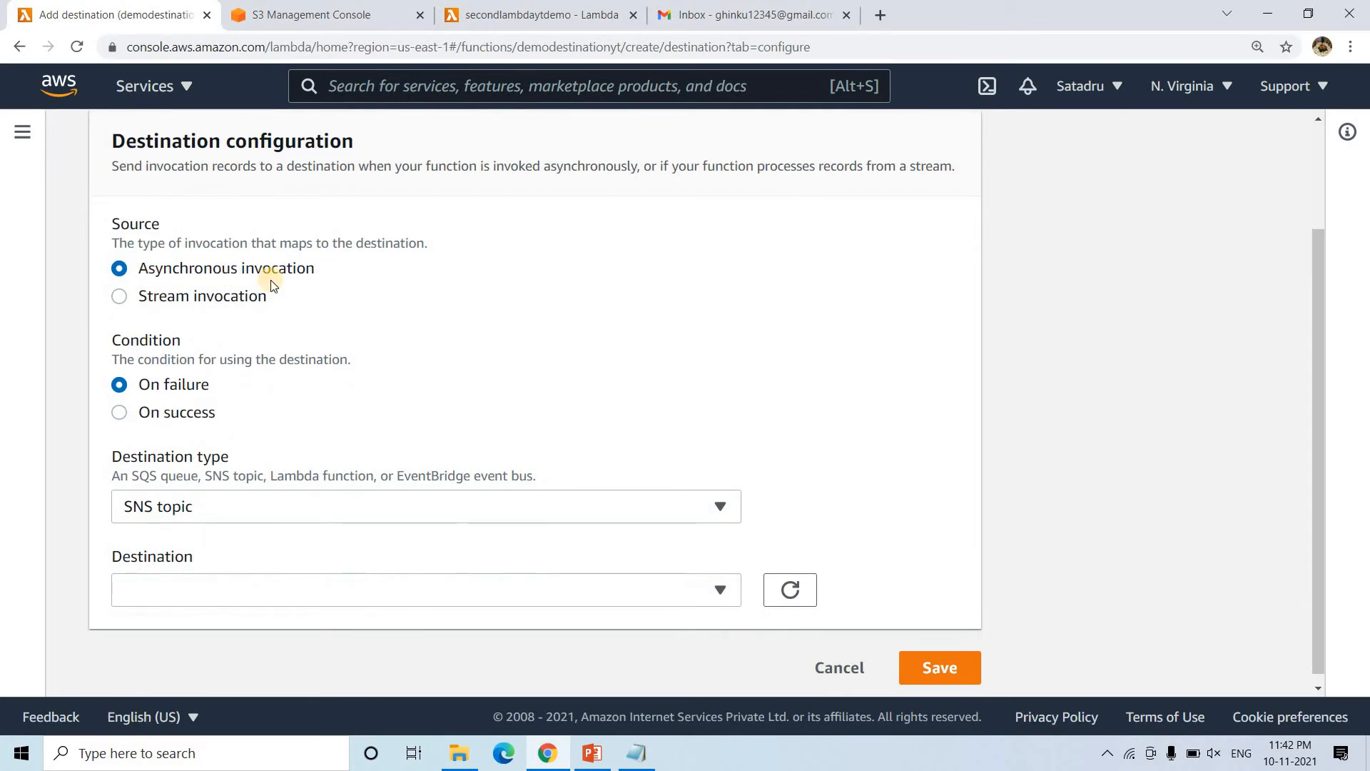
triple_click(191, 267)
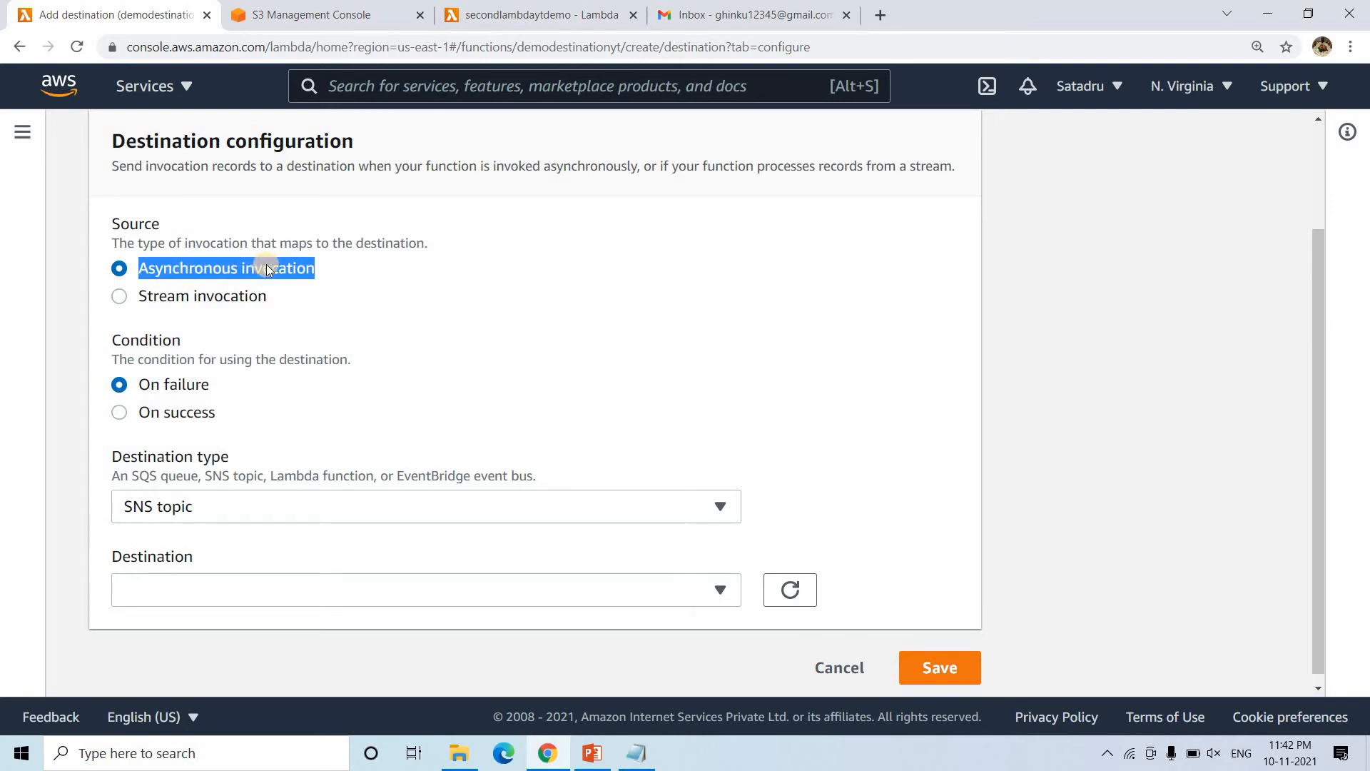
click(345, 380)
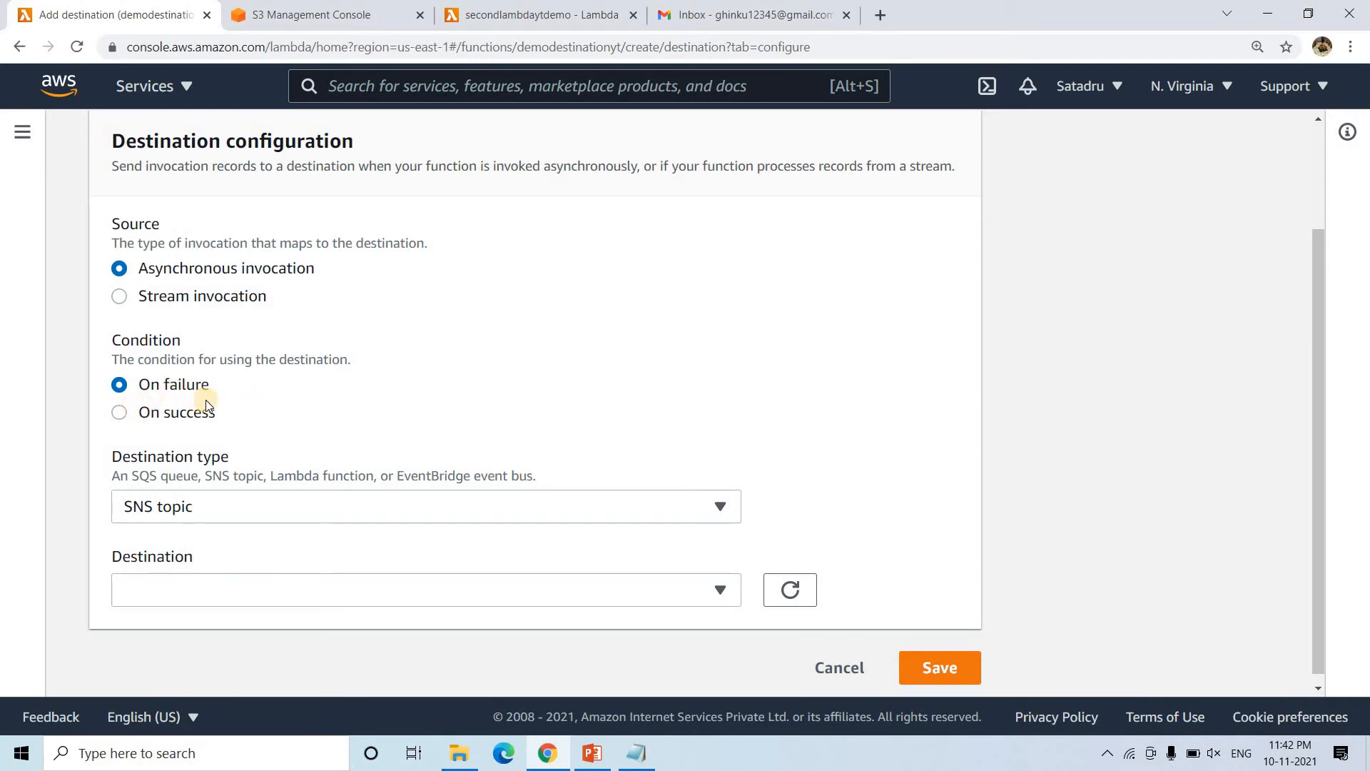
click(206, 405)
Set the destination type to Lambda function, choose secondlambdaytdemo as the destination, and read the execution role permission notice.
click(228, 494)
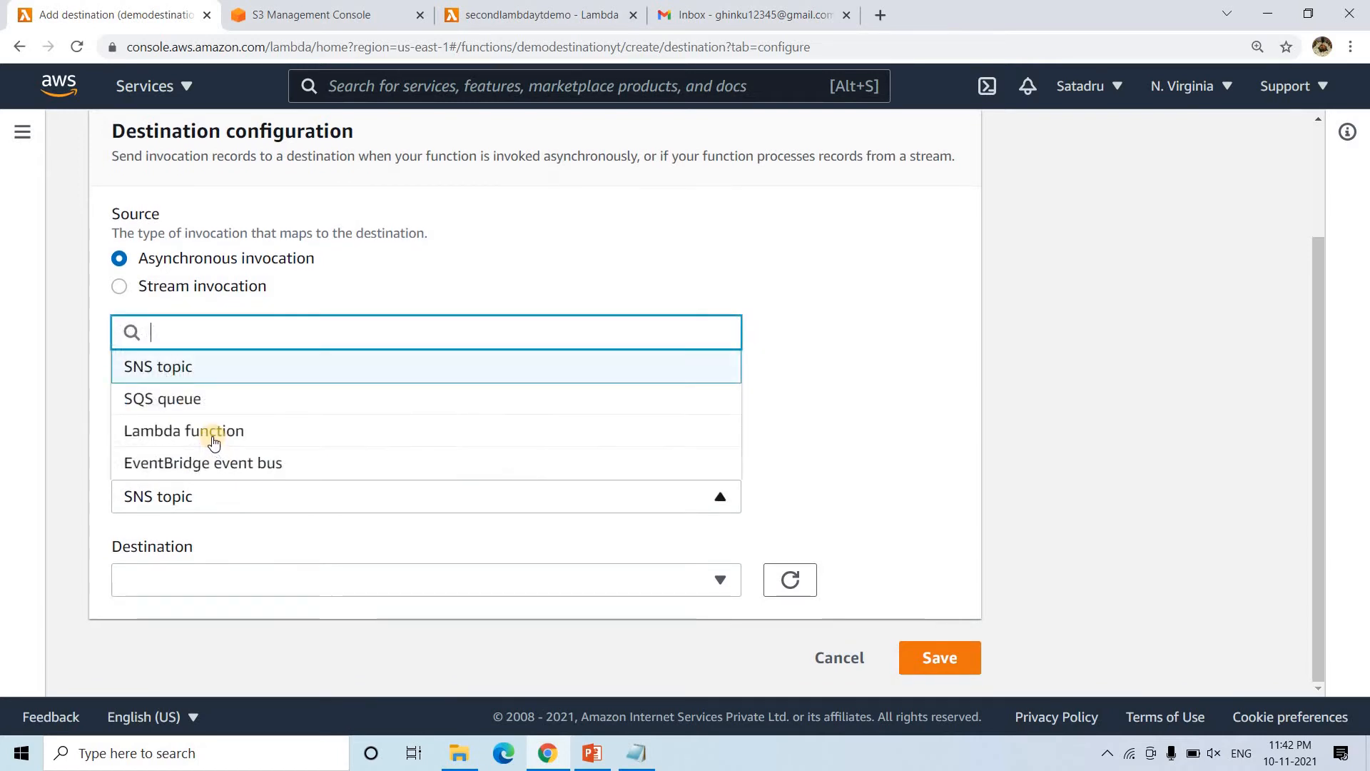
click(214, 432)
click(289, 578)
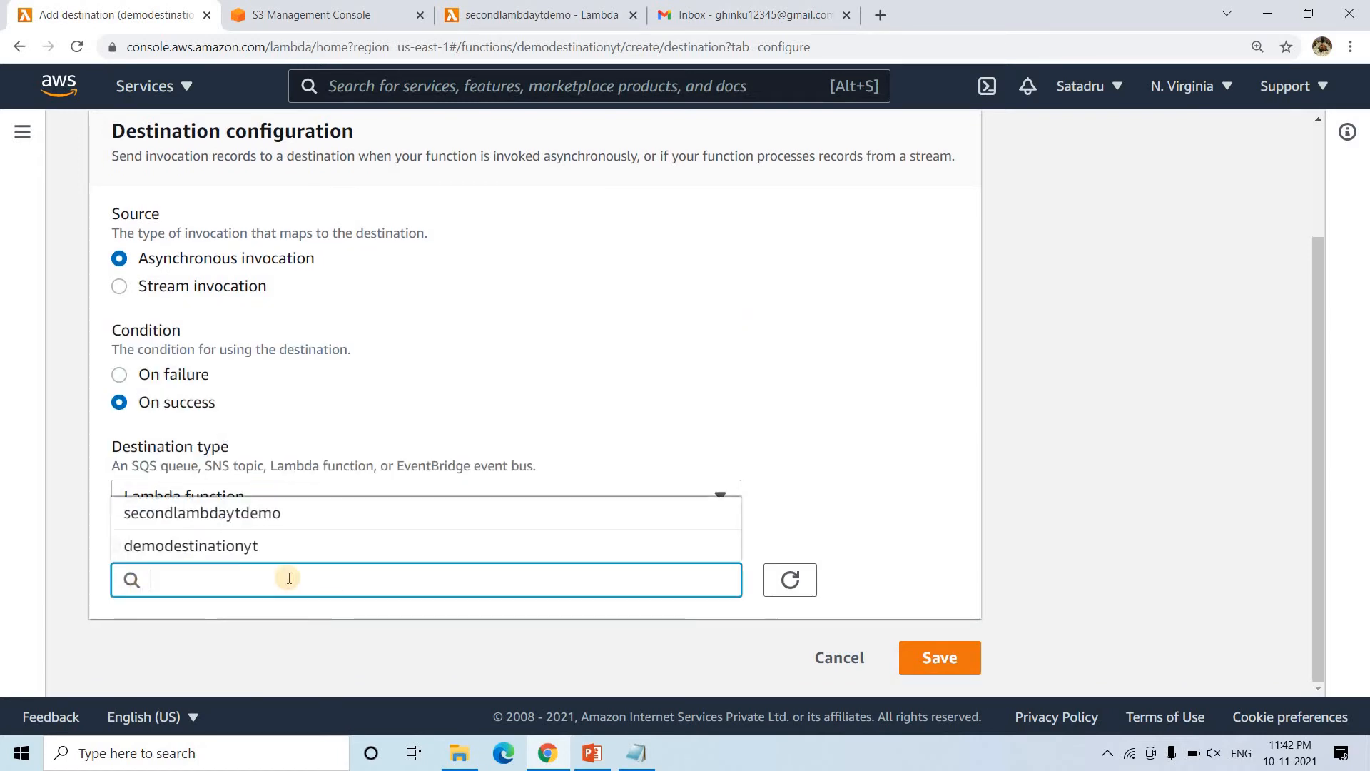
click(199, 510)
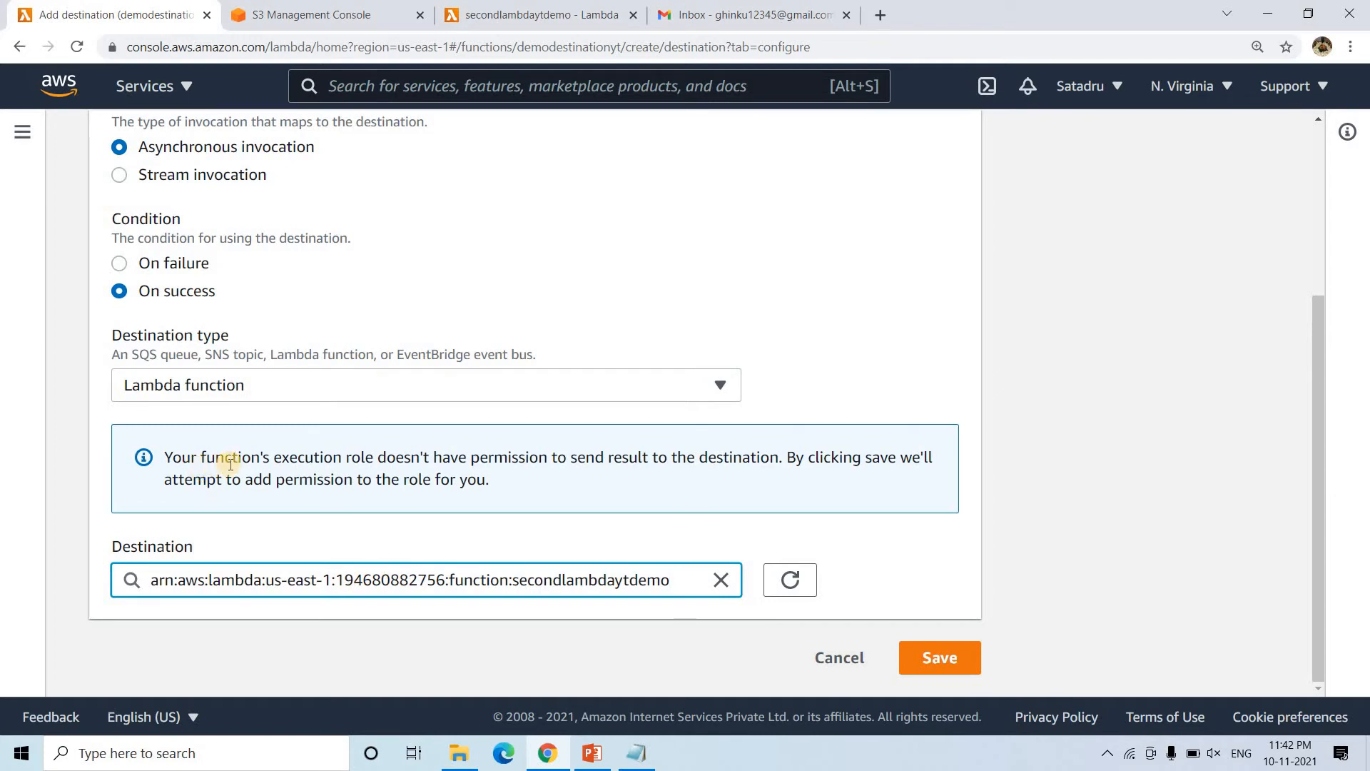
triple_click(336, 457)
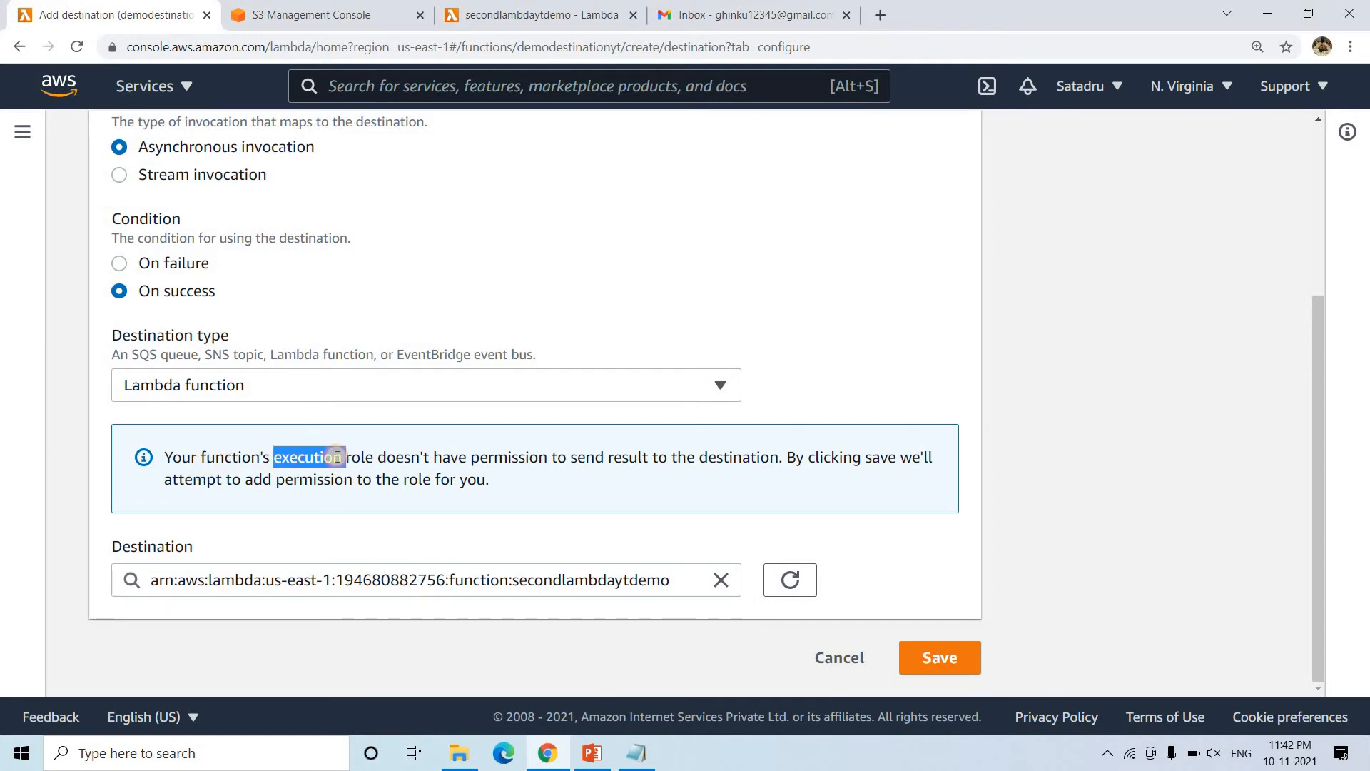
Save the On success destination for demodestinationyt and check its entry in the function's destinations list.
click(561, 459)
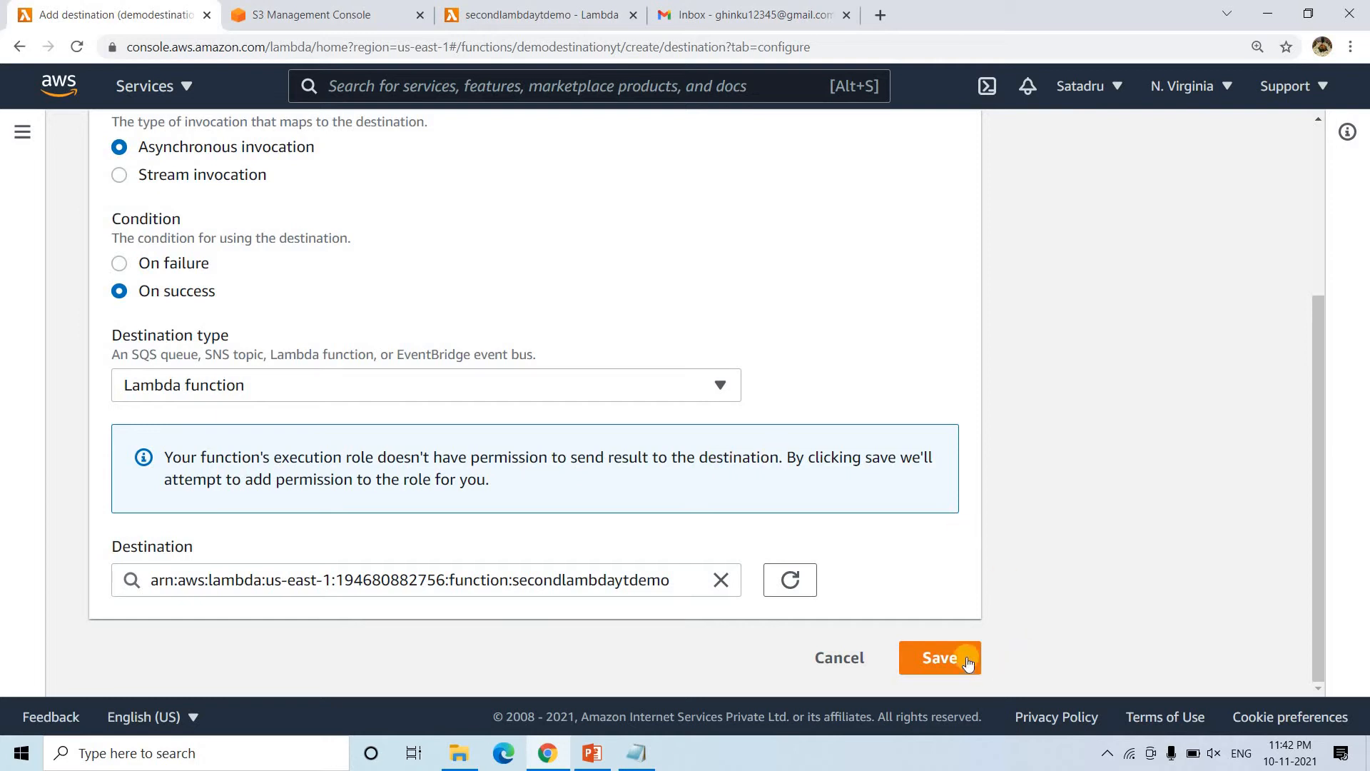
click(928, 654)
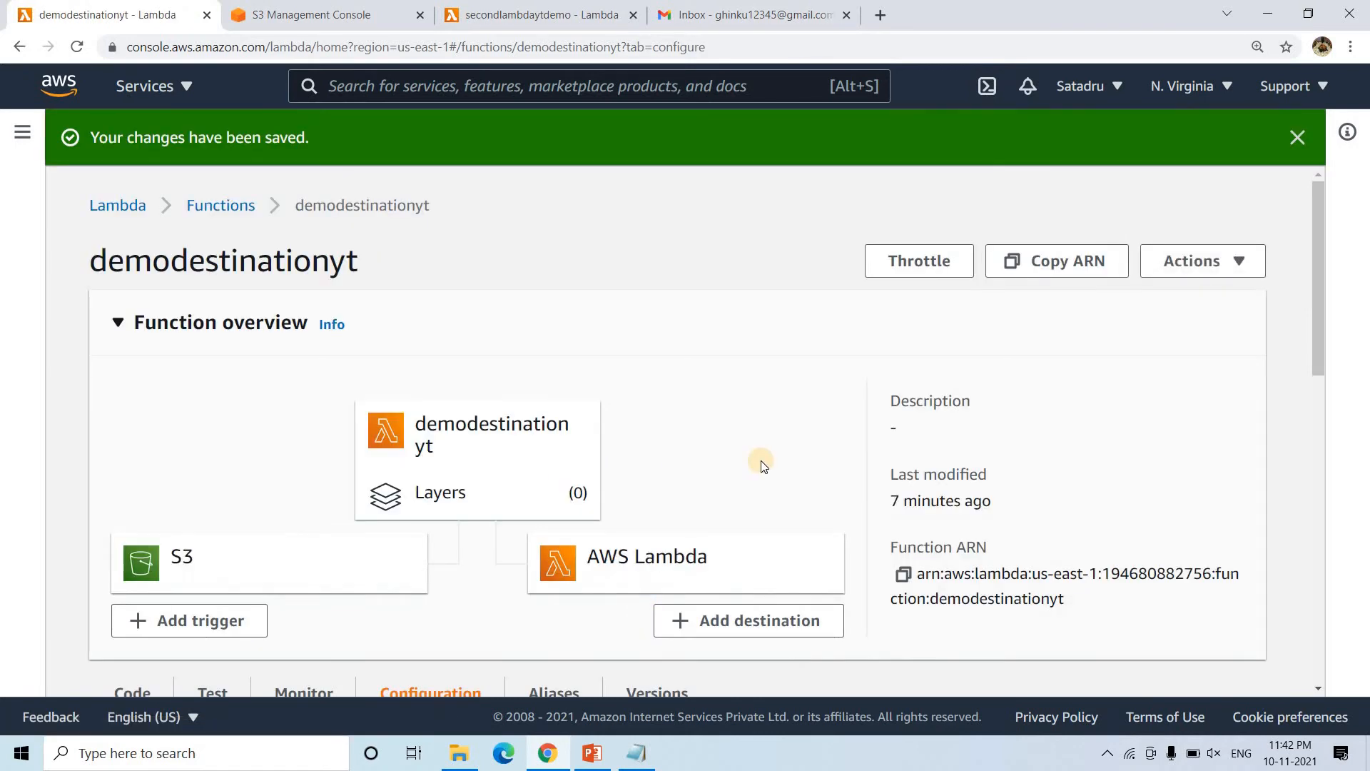
scroll(613, 443, down, 1)
scroll(666, 471, down, 3)
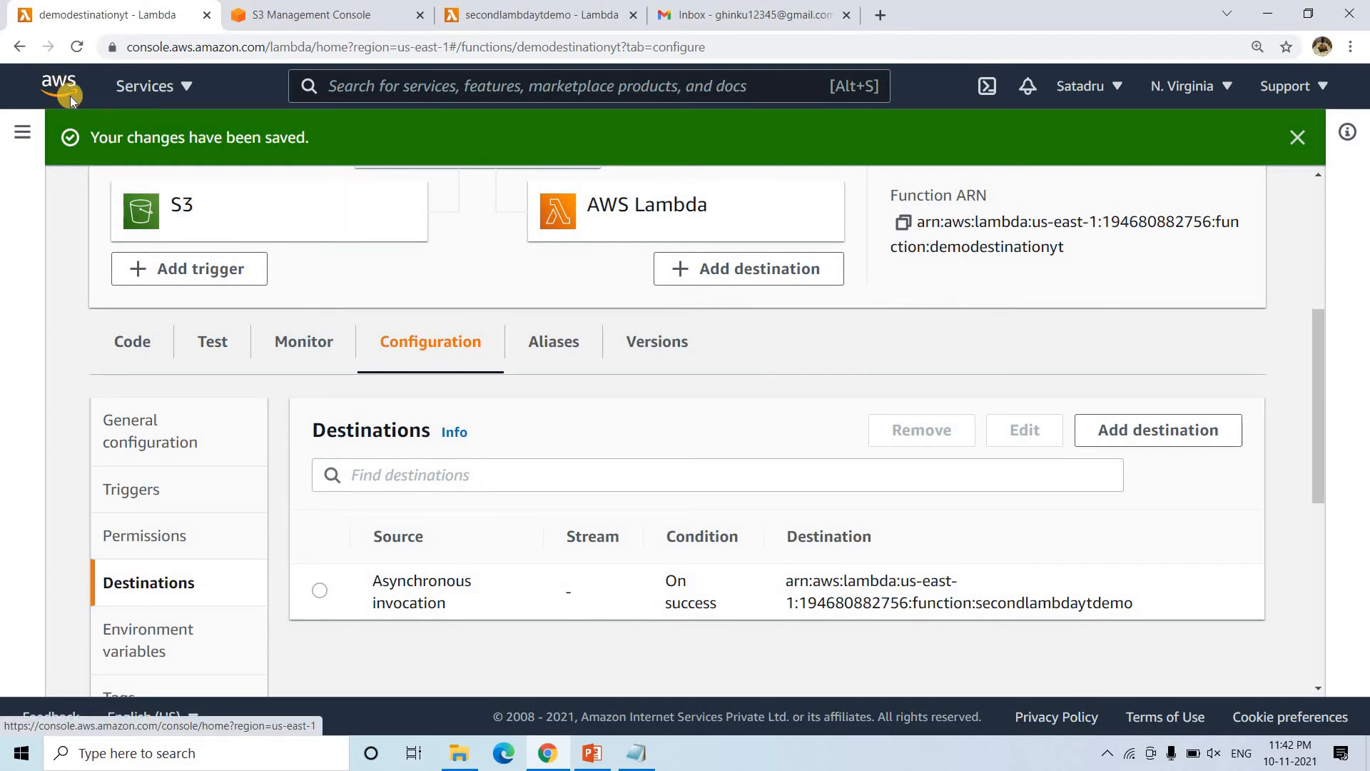
Open the AWS Management Console home in a separate browser tab and go to Simple Notification Service.
right_click(61, 90)
click(107, 95)
click(735, 6)
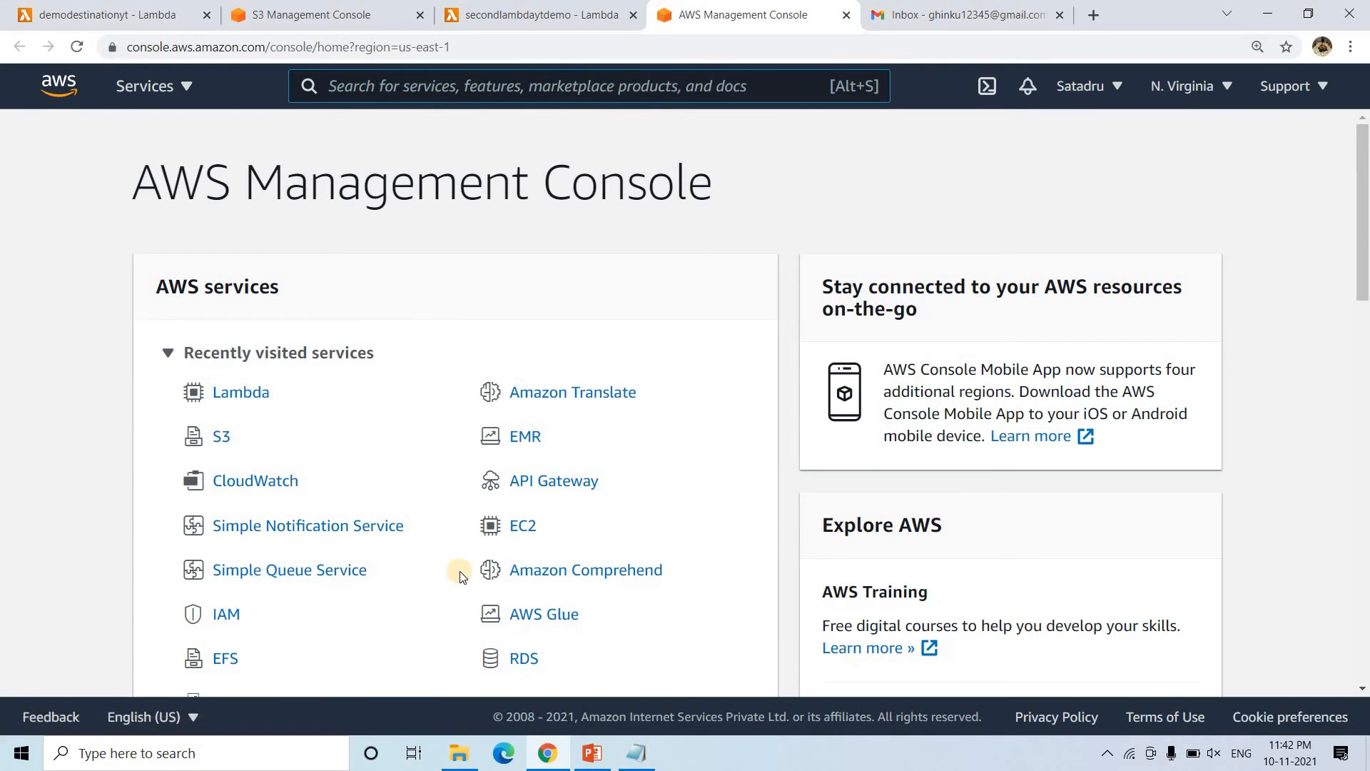
scroll(460, 576, down, 2)
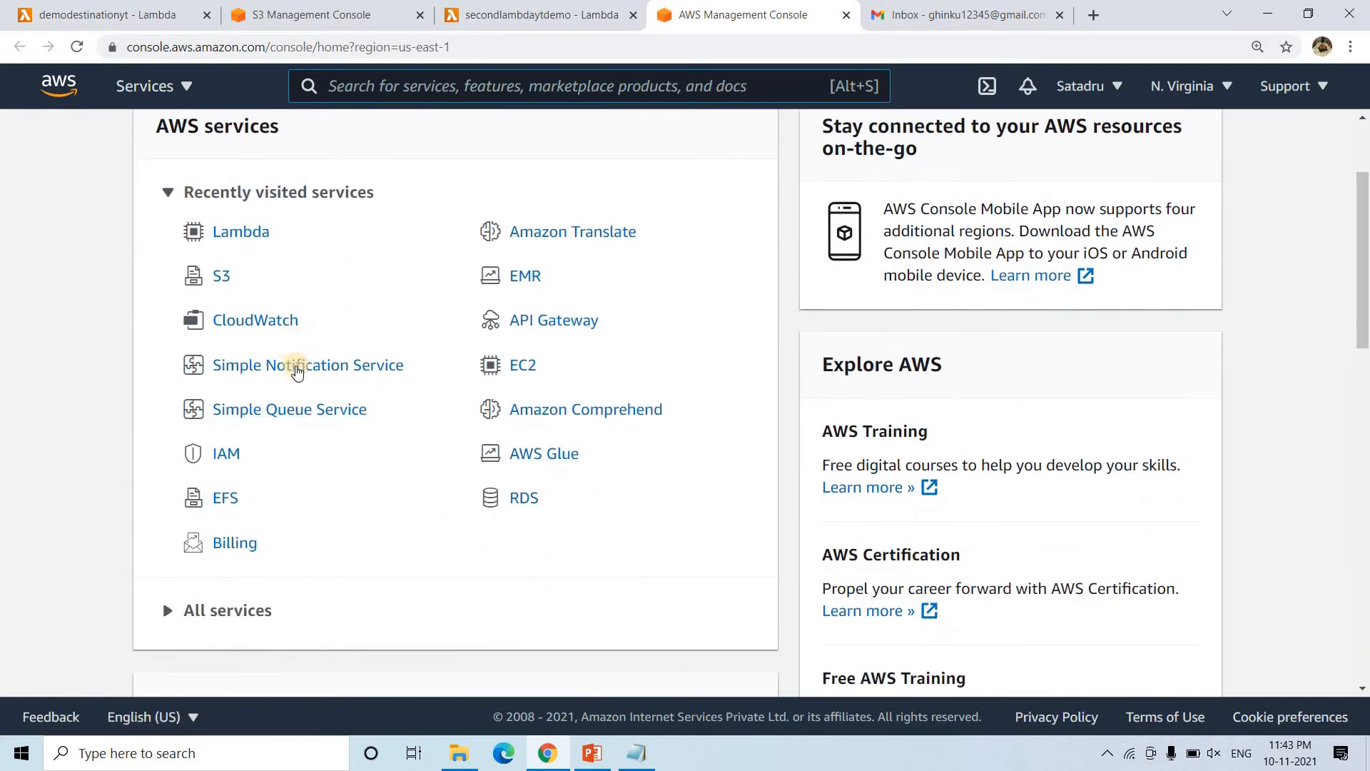
click(297, 368)
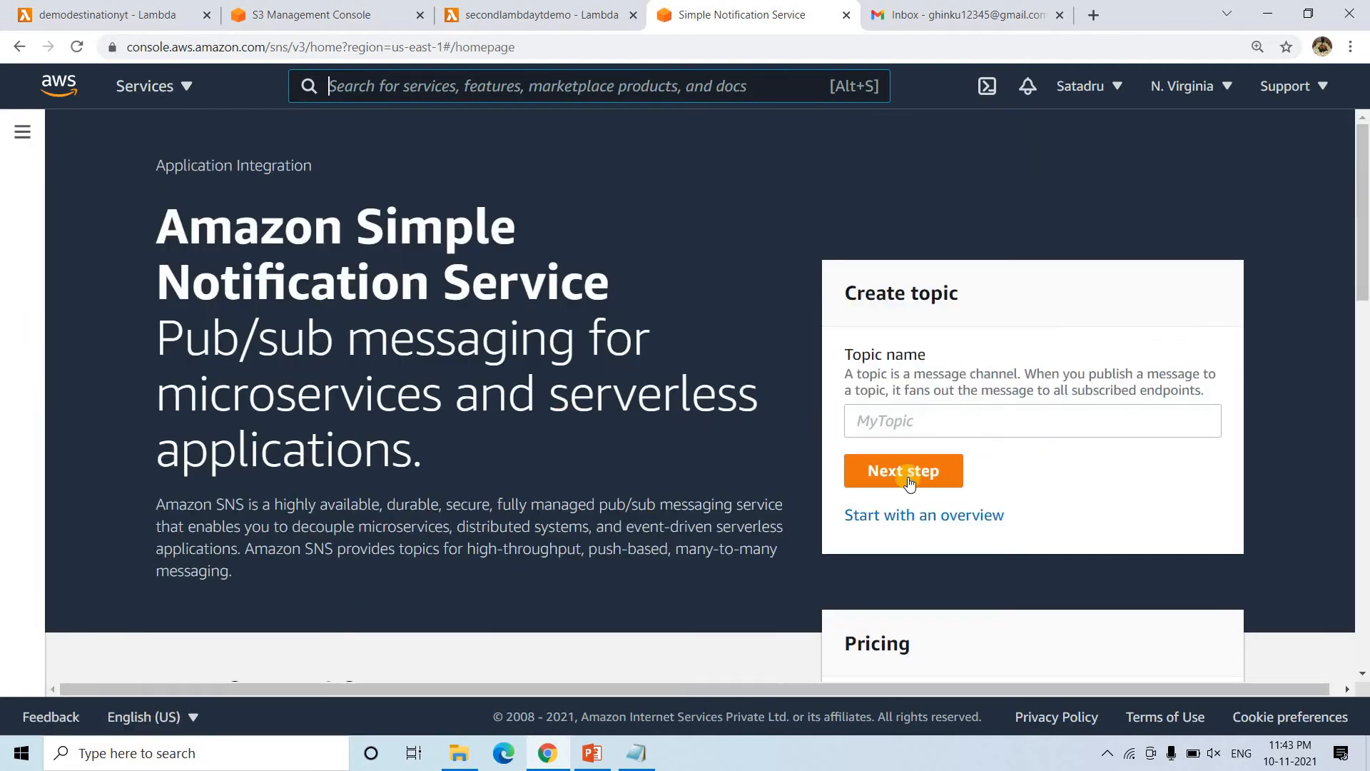
Start creating an SNS topic named demoytawslambda and review its type and optional settings.
click(903, 428)
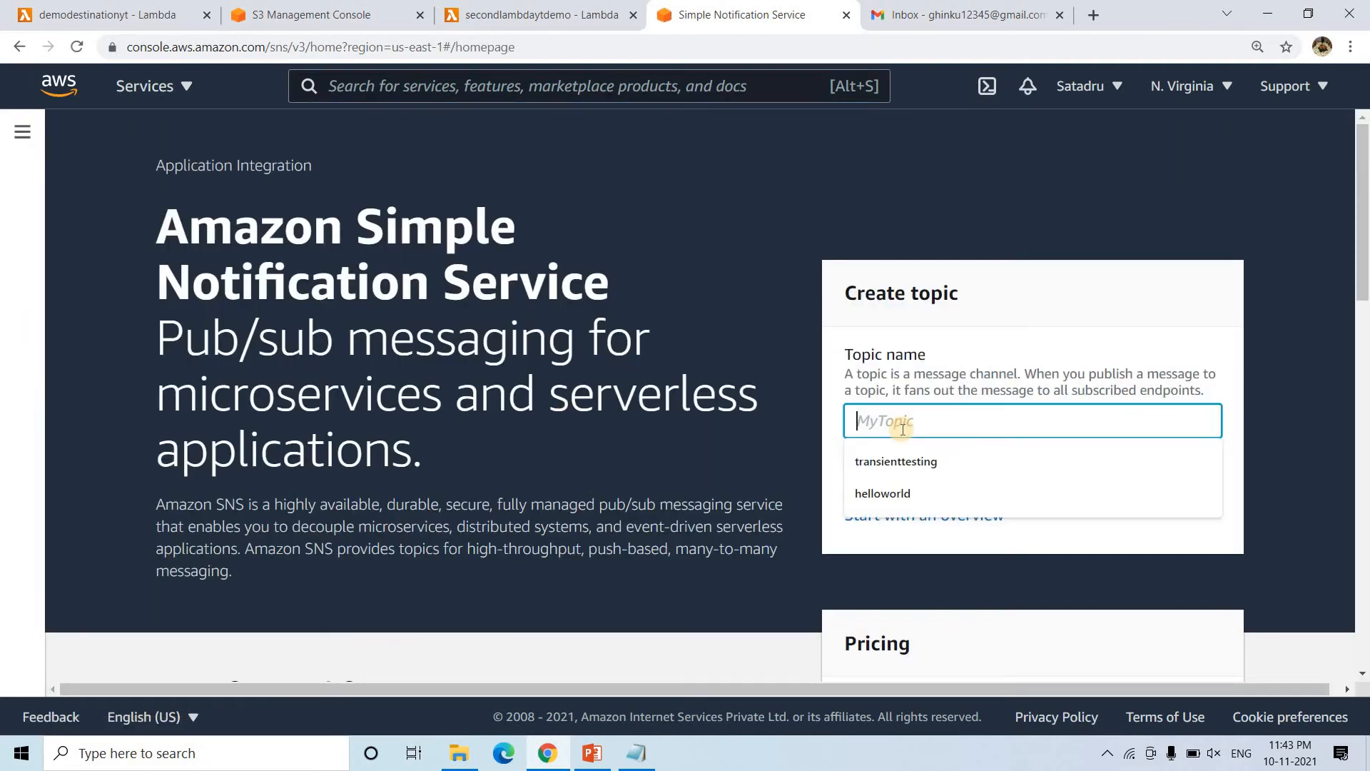
text(demoytawslambda)
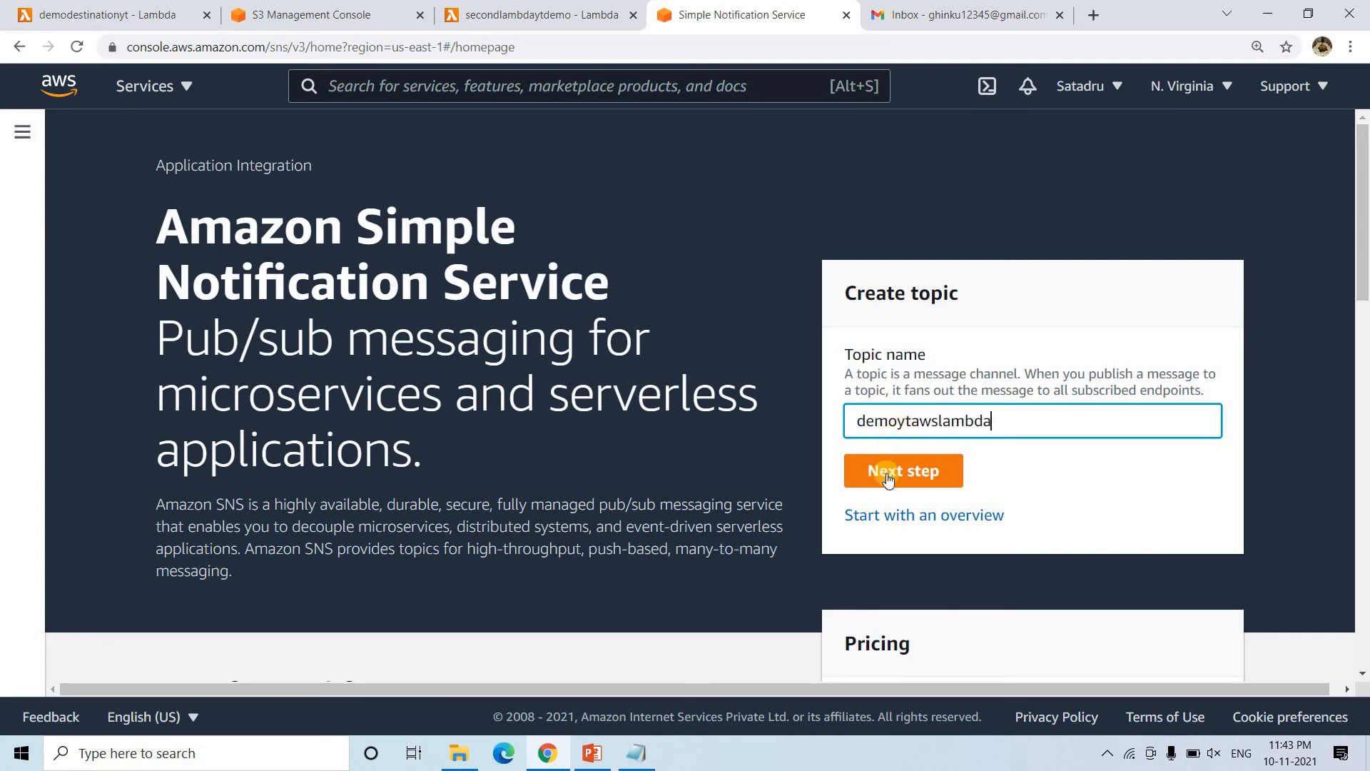
click(889, 477)
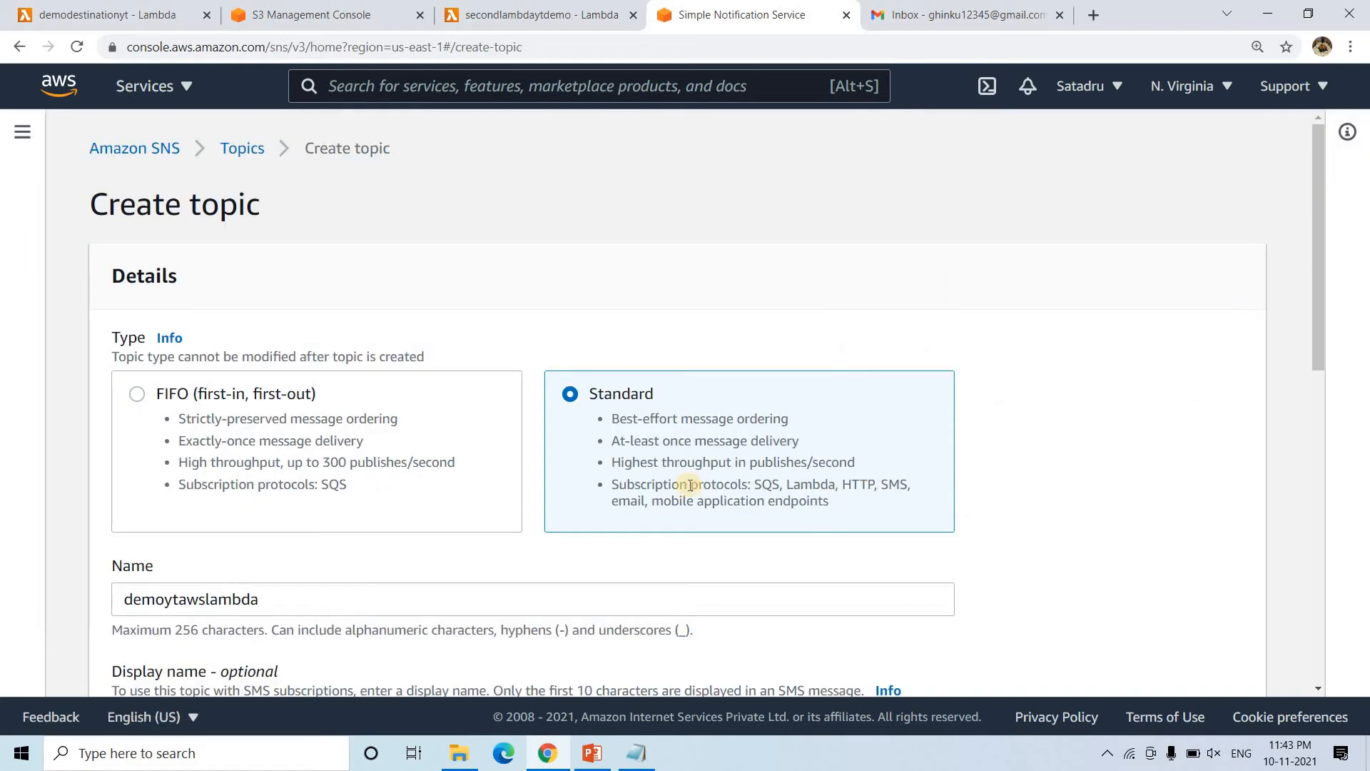
scroll(680, 434, down, 1)
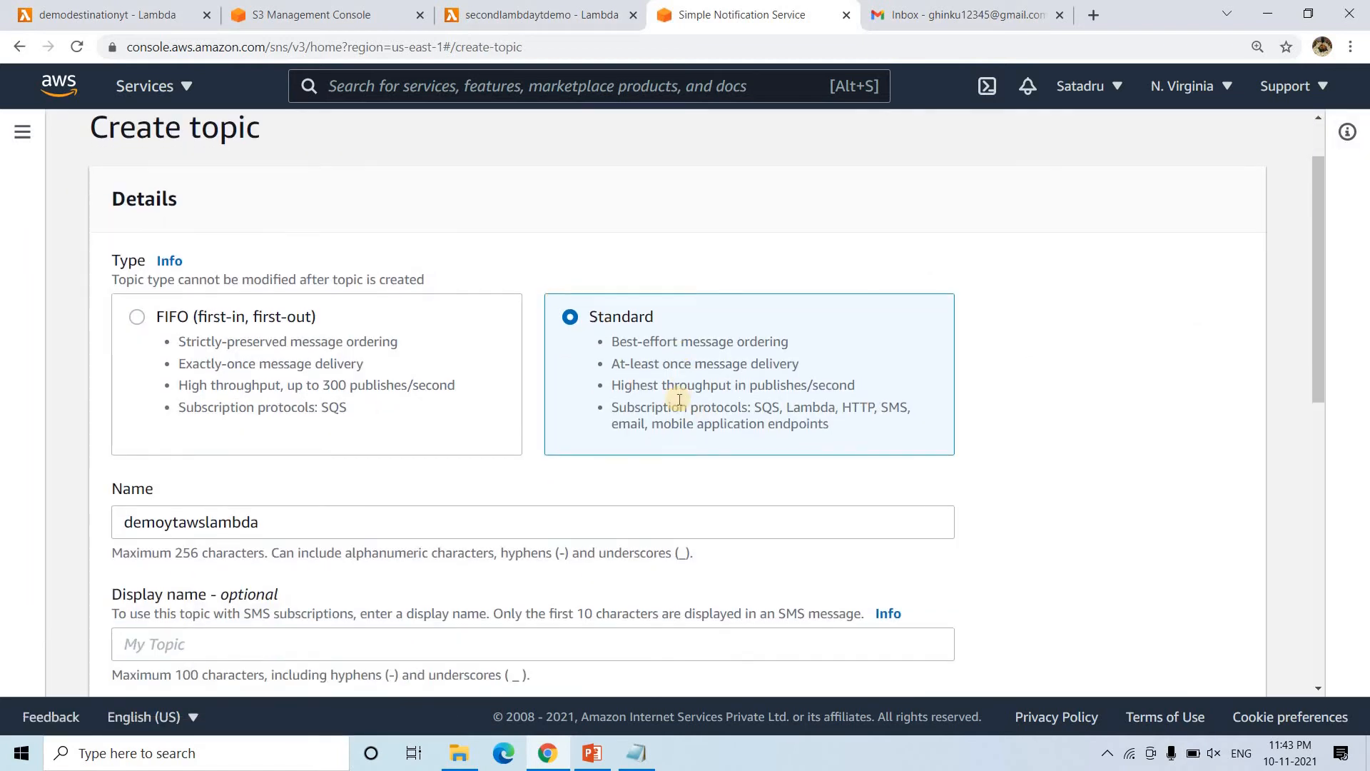
scroll(223, 569, down, 1)
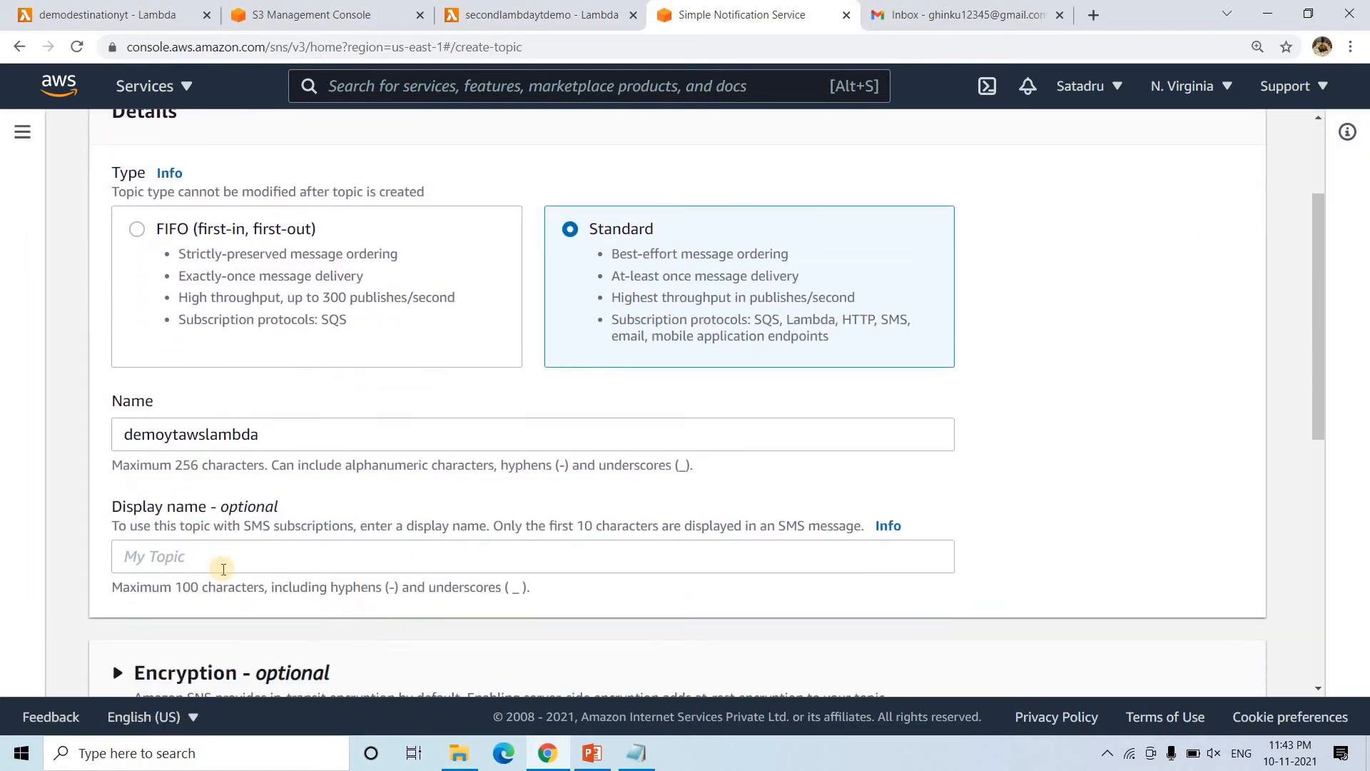
scroll(223, 569, down, 5)
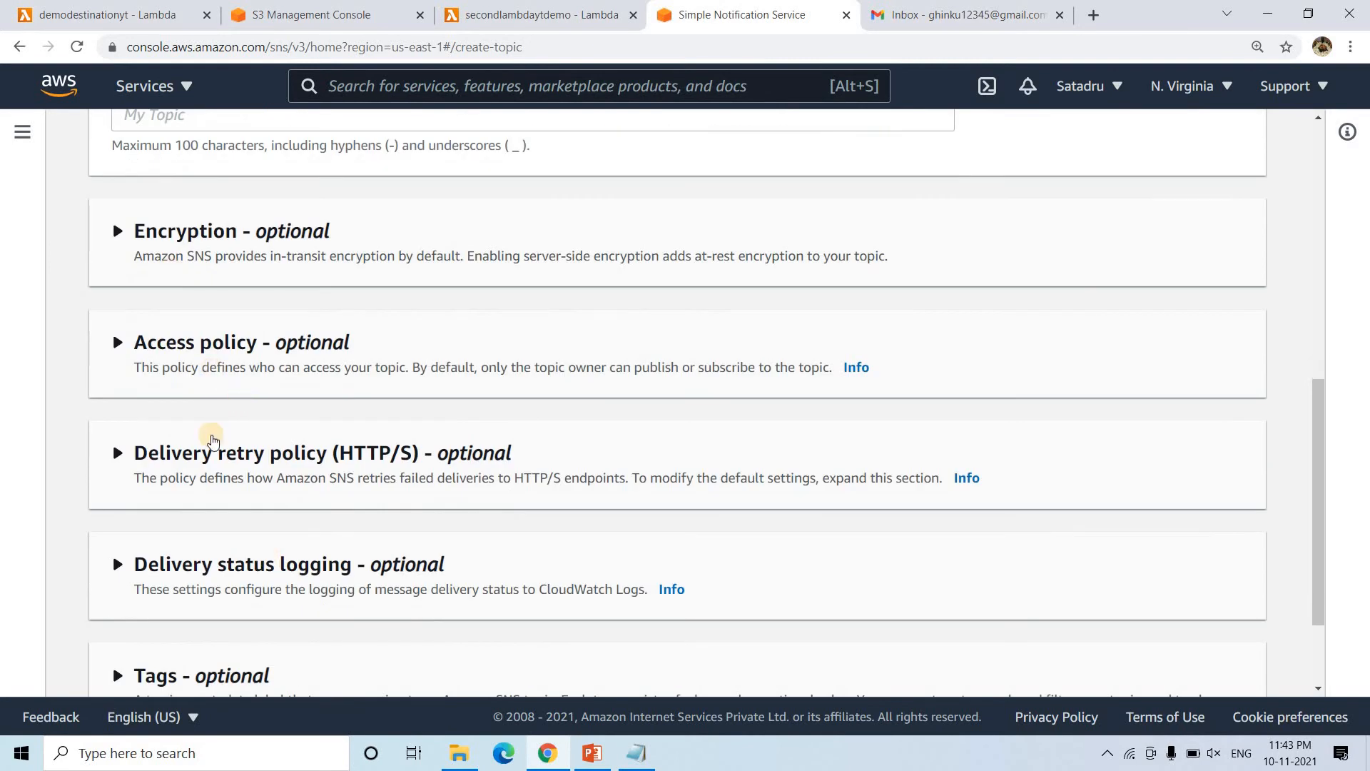
Allow everyone to publish and subscribe in the topic's basic access policy, then create the topic.
click(210, 266)
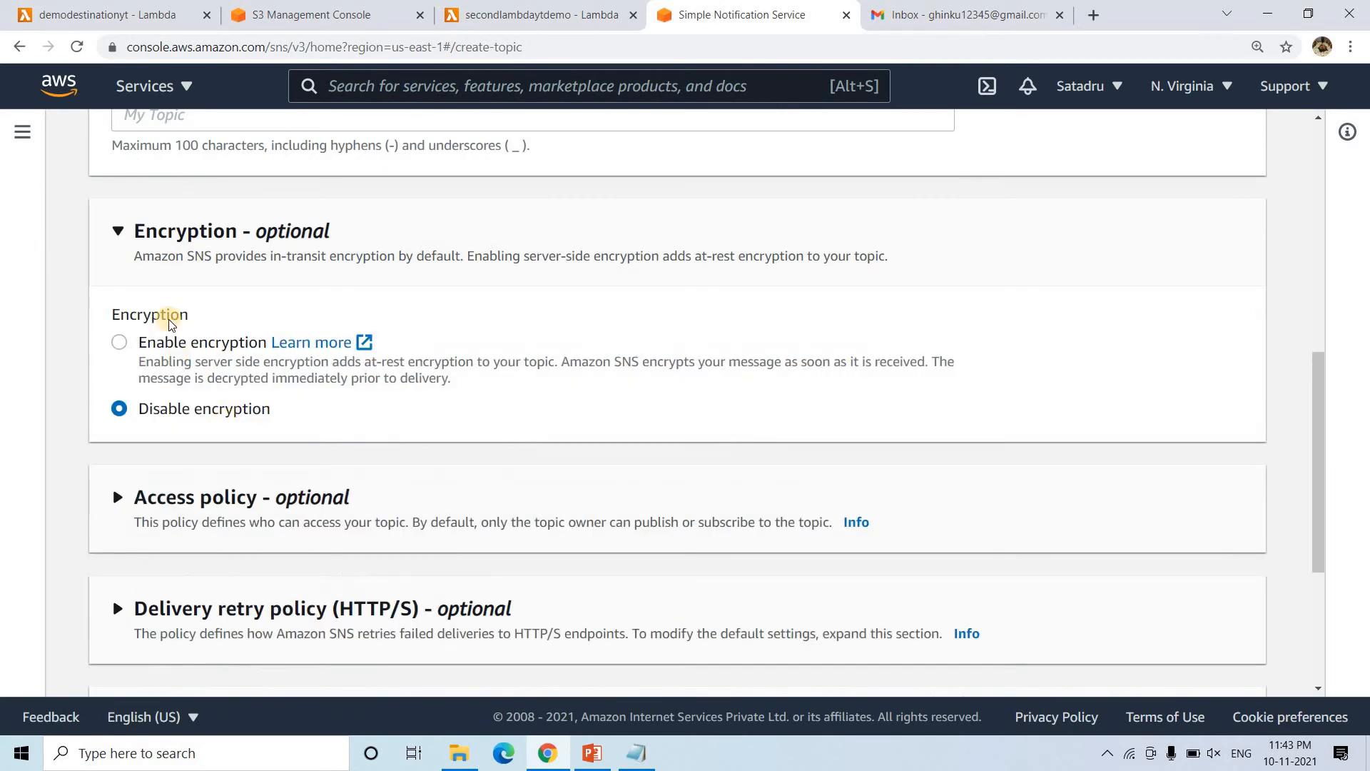
scroll(168, 318, down, 3)
click(257, 250)
scroll(199, 325, down, 3)
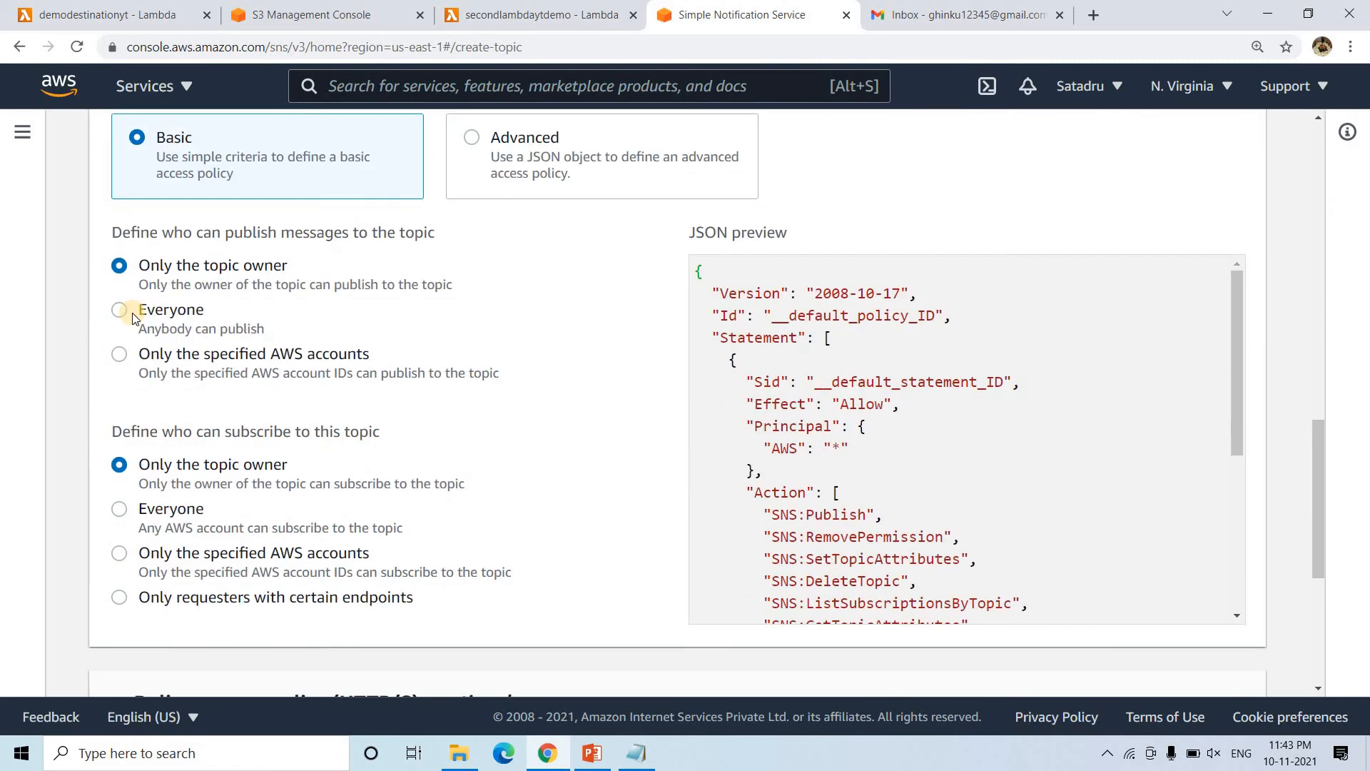
click(120, 309)
click(120, 509)
scroll(344, 457, down, 5)
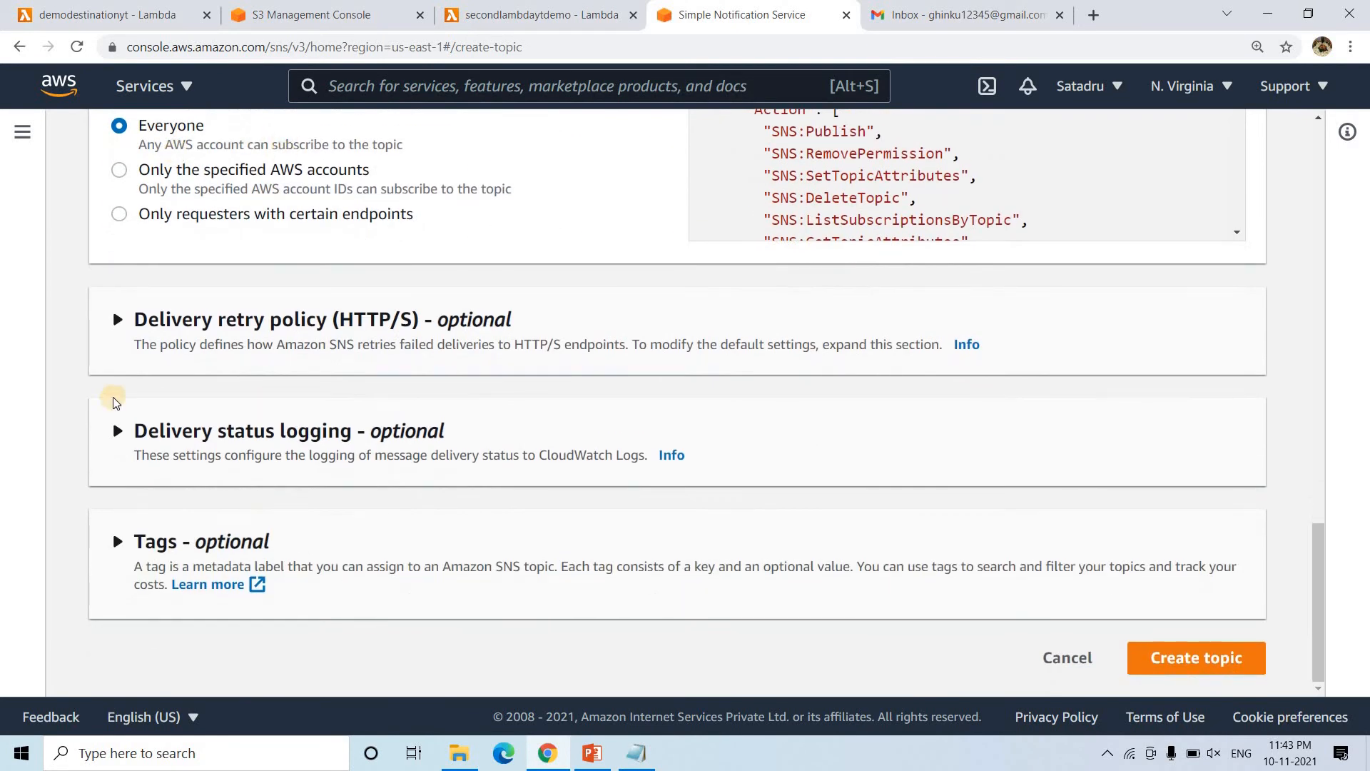
click(1194, 660)
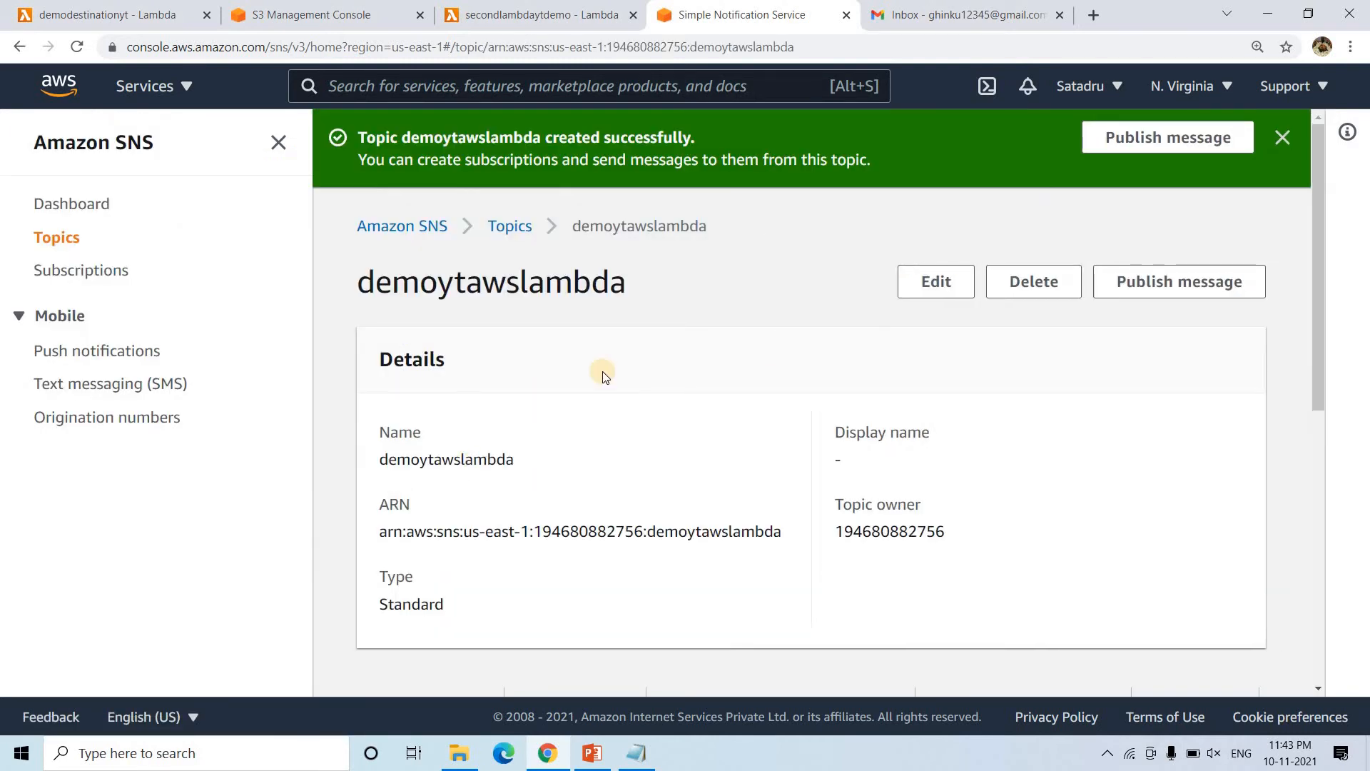
Start a subscription for the demoytawslambda topic using the Email protocol.
scroll(603, 373, down, 5)
scroll(850, 569, up, 5)
scroll(804, 621, down, 5)
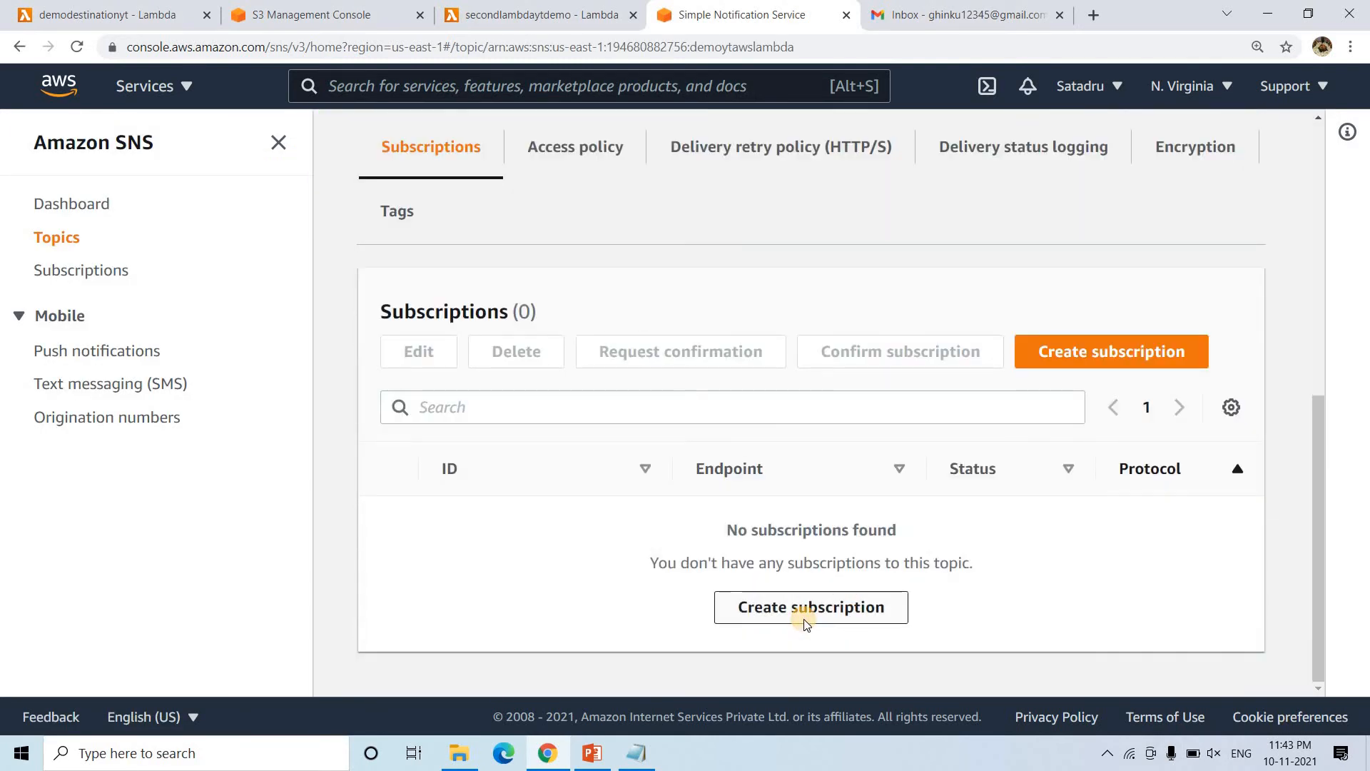
click(807, 621)
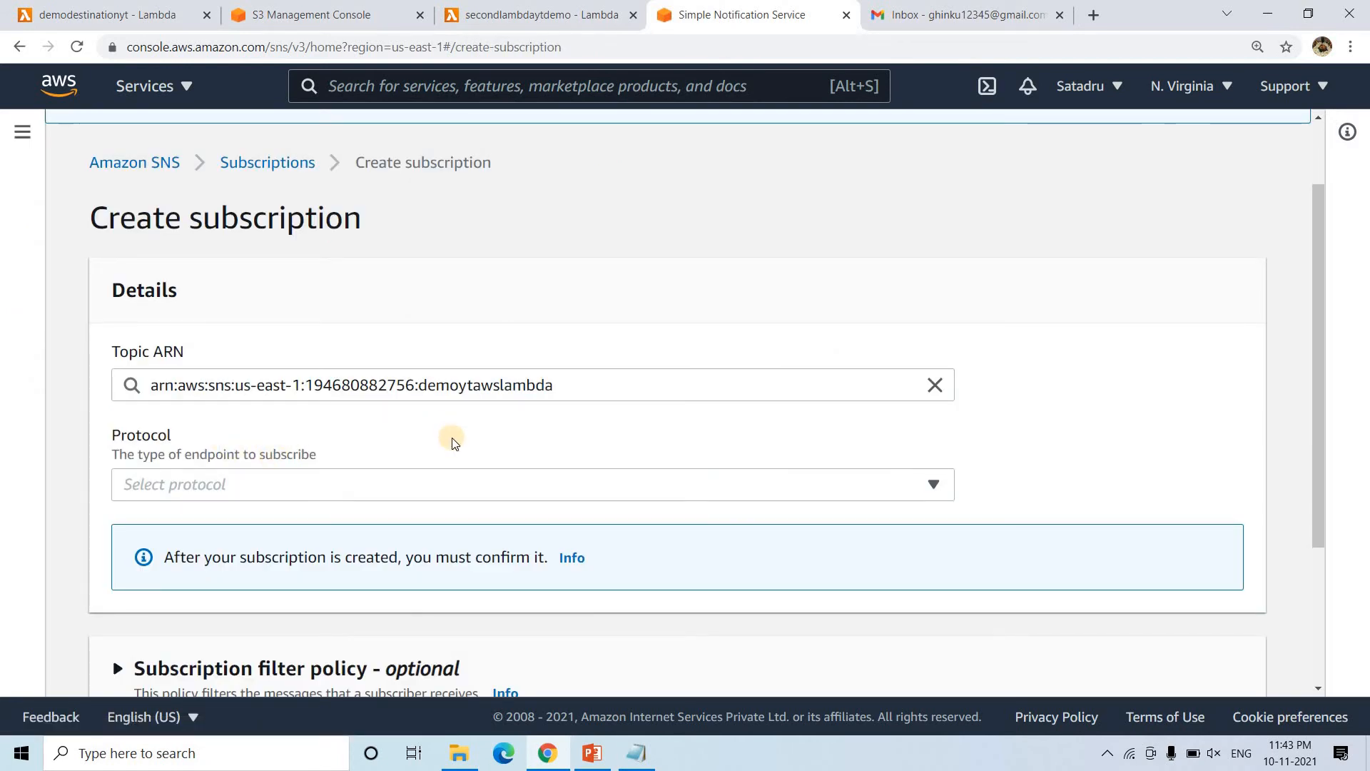
click(293, 492)
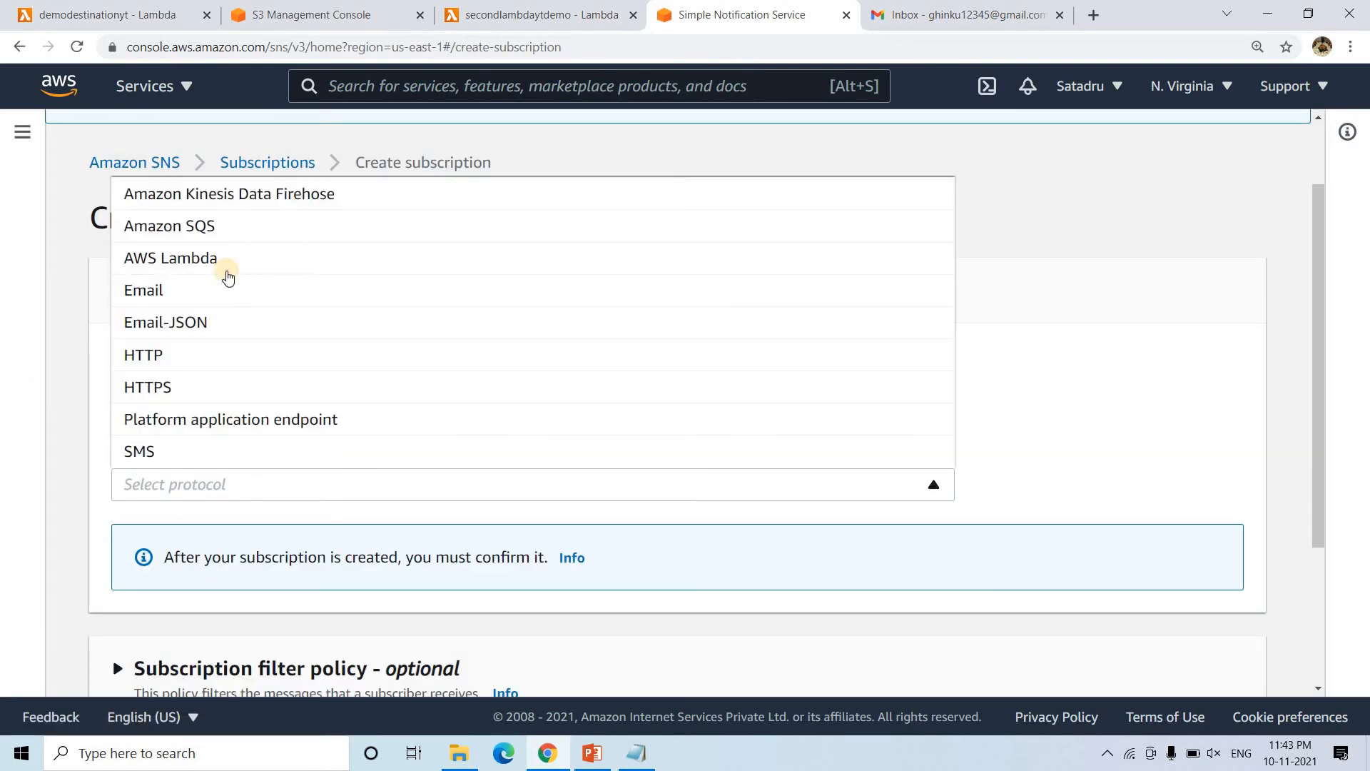
click(201, 291)
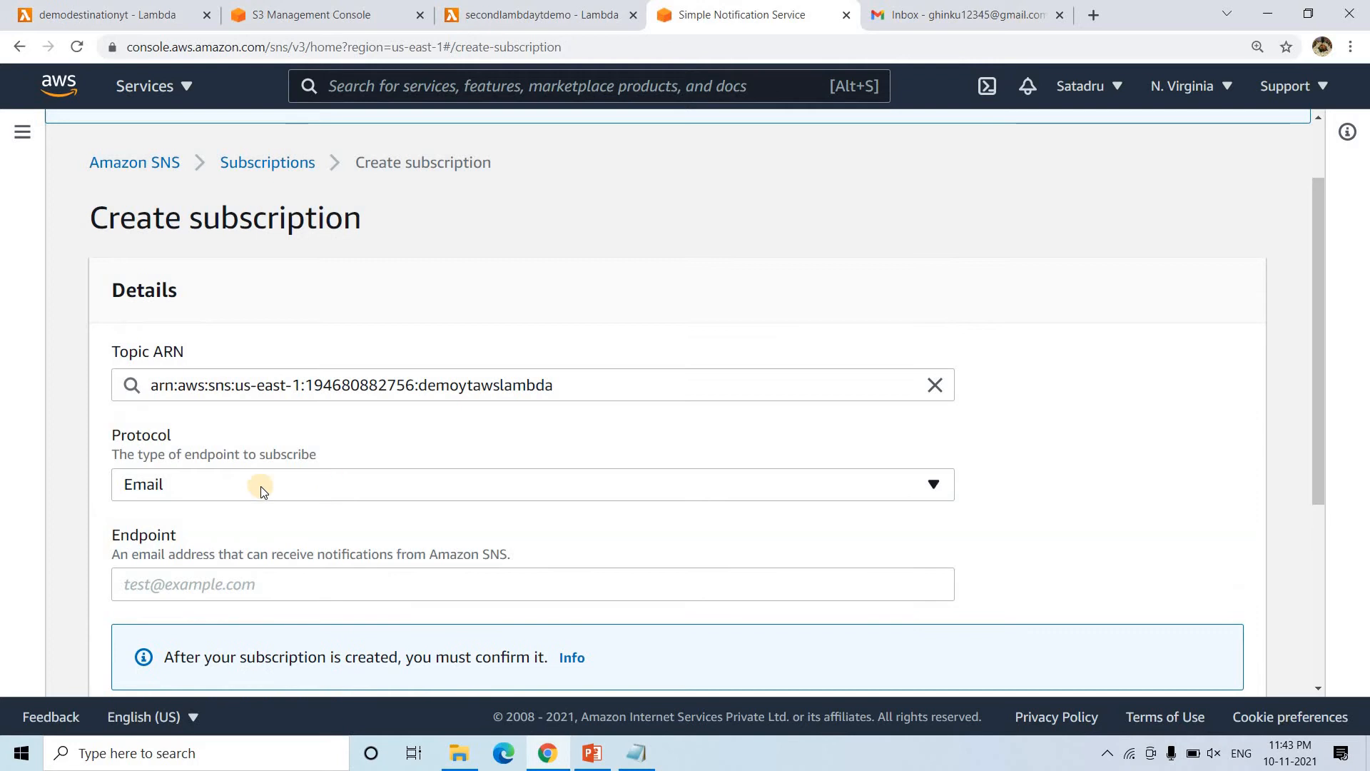
Enter the recipient's email address as the subscription endpoint and create the subscription.
scroll(260, 483, down, 3)
click(182, 379)
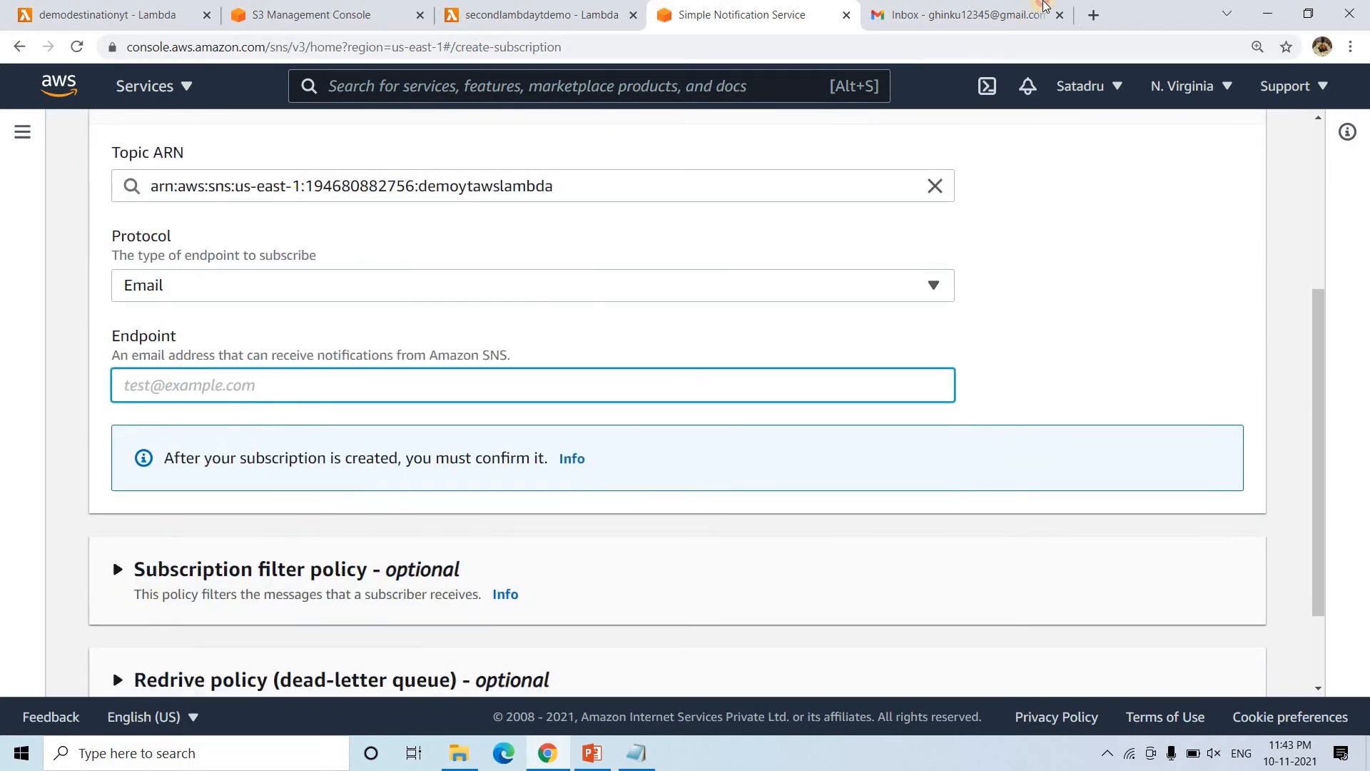
click(1045, 6)
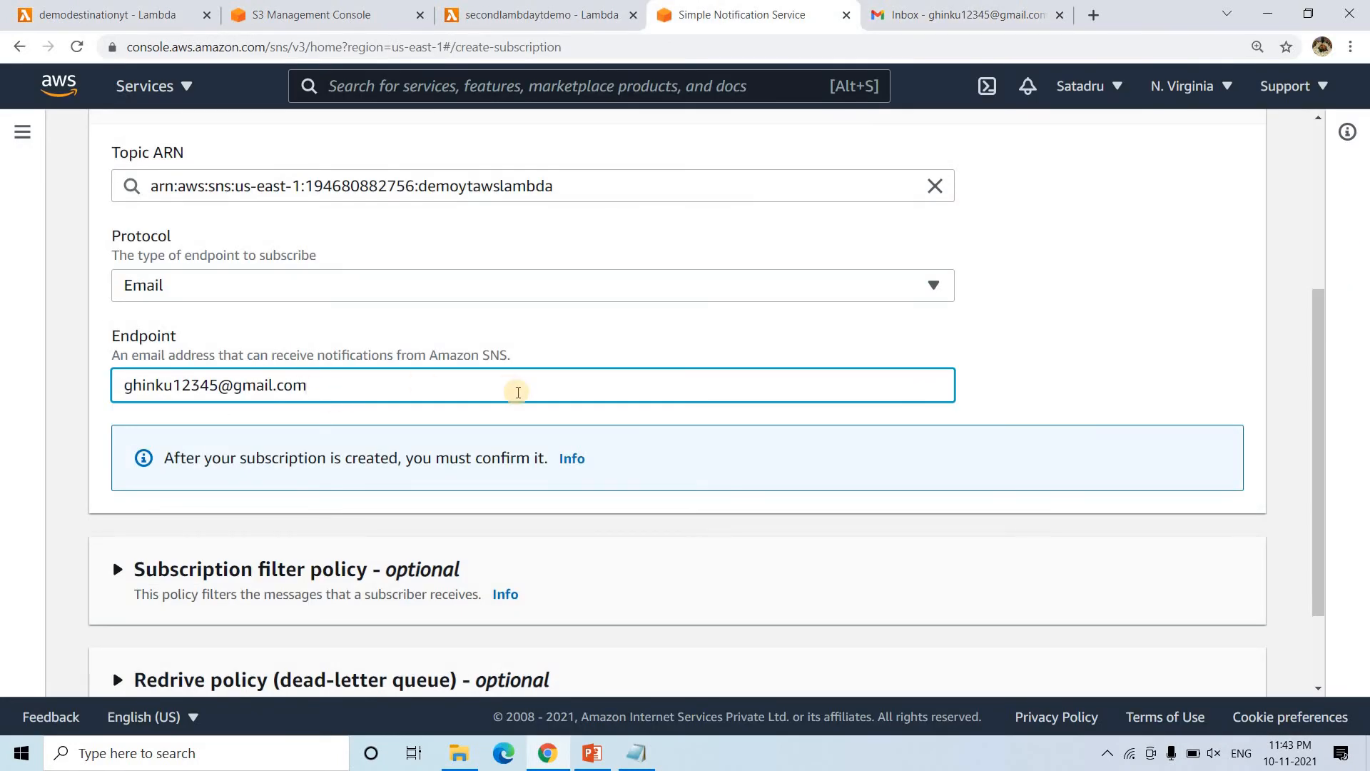
scroll(518, 392, down, 1)
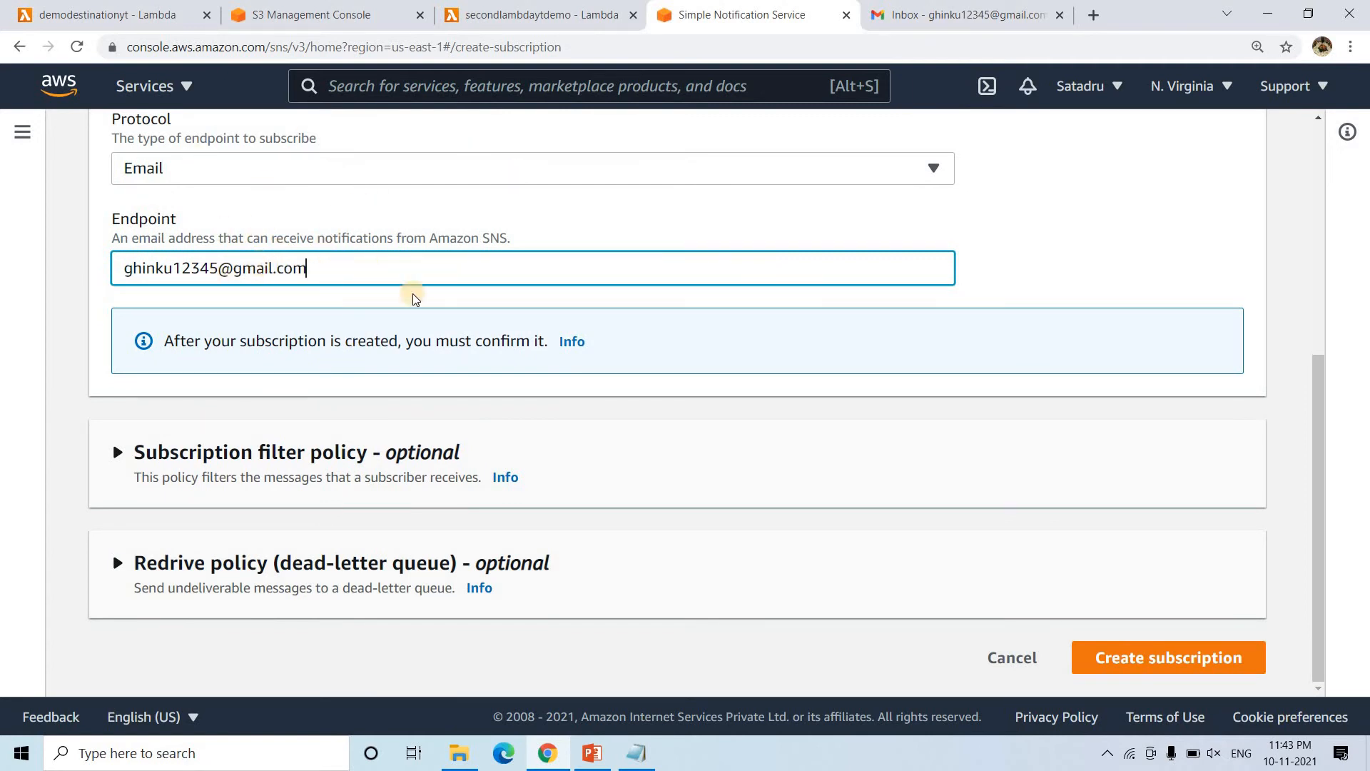
click(1145, 646)
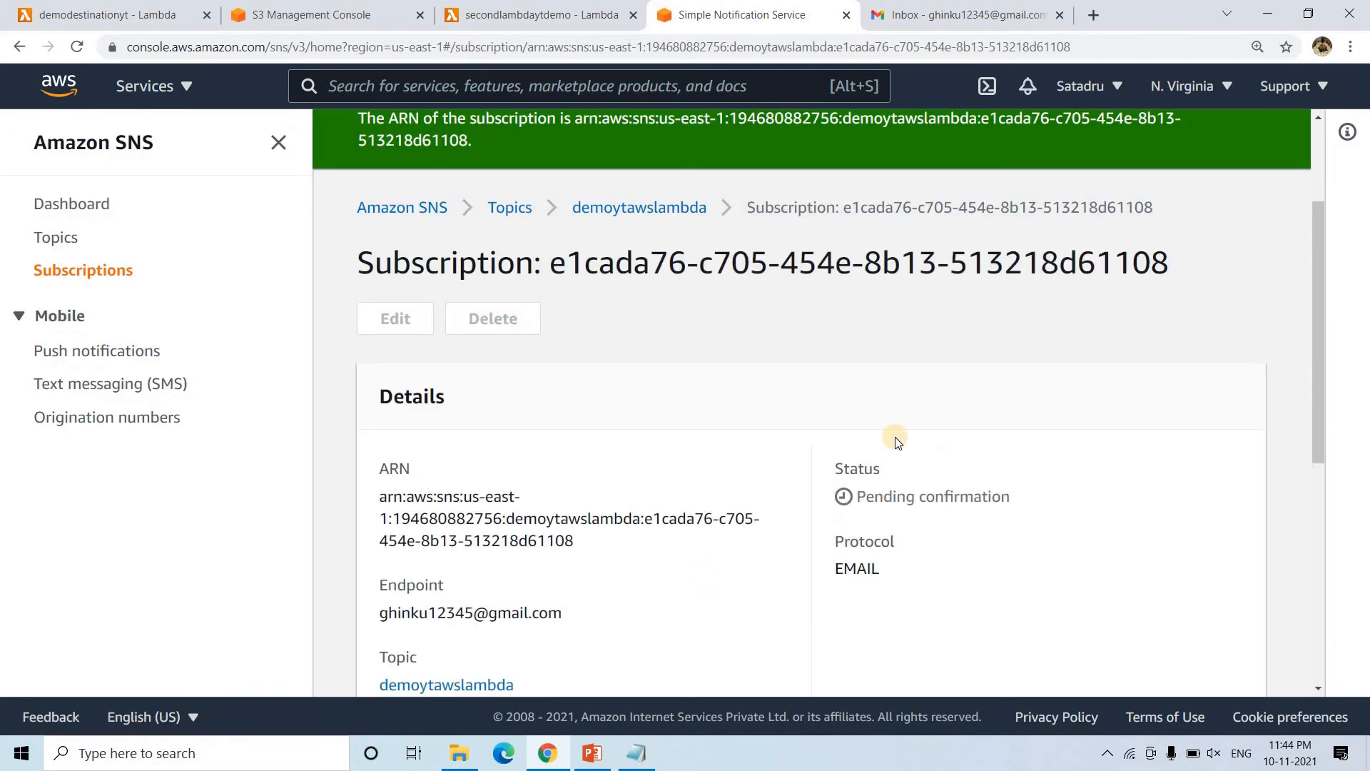
Return to the demoytawslambda topic and check the status of its email subscription.
scroll(821, 500, down, 6)
scroll(652, 361, up, 9)
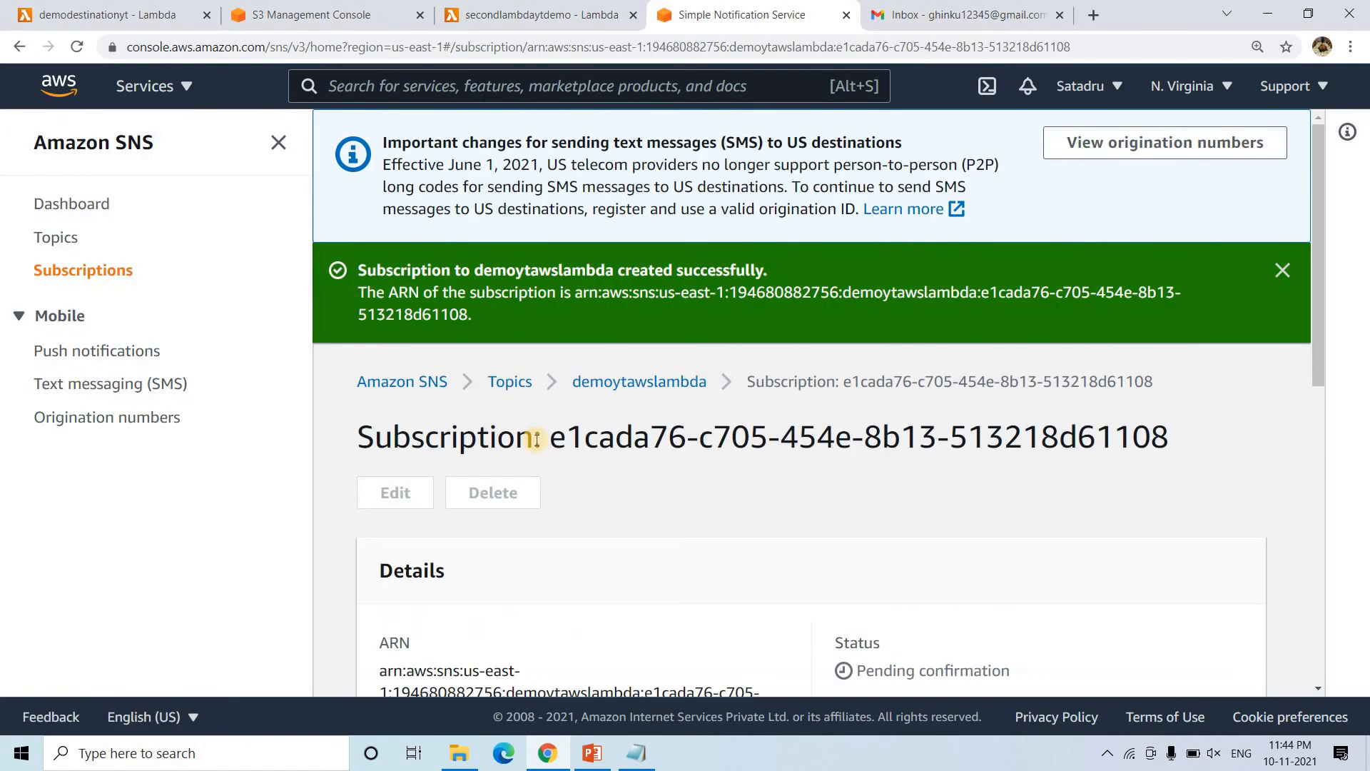
click(599, 381)
scroll(1002, 639, down, 5)
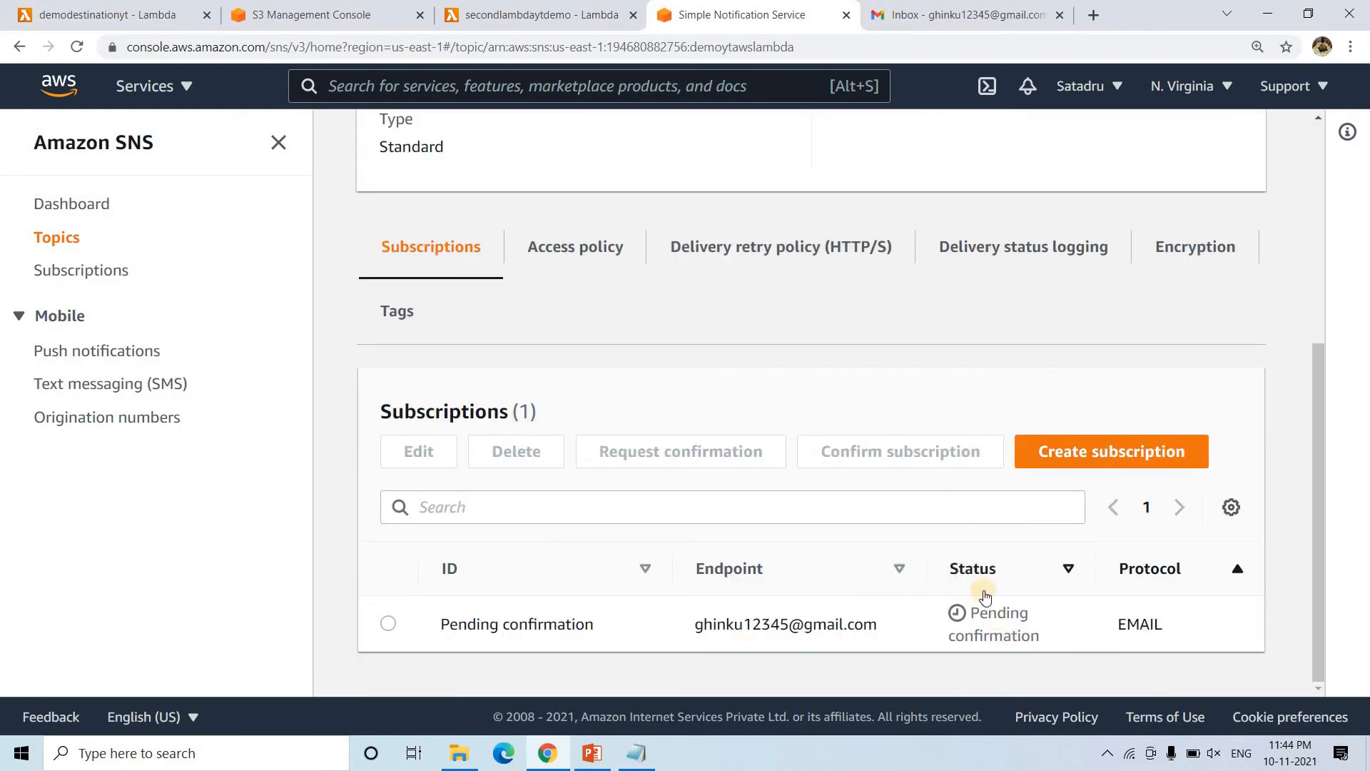
Switch to Gmail, refresh the inbox, and confirm the subscription from the AWS Notification - Subscription Confirmation email.
click(928, 15)
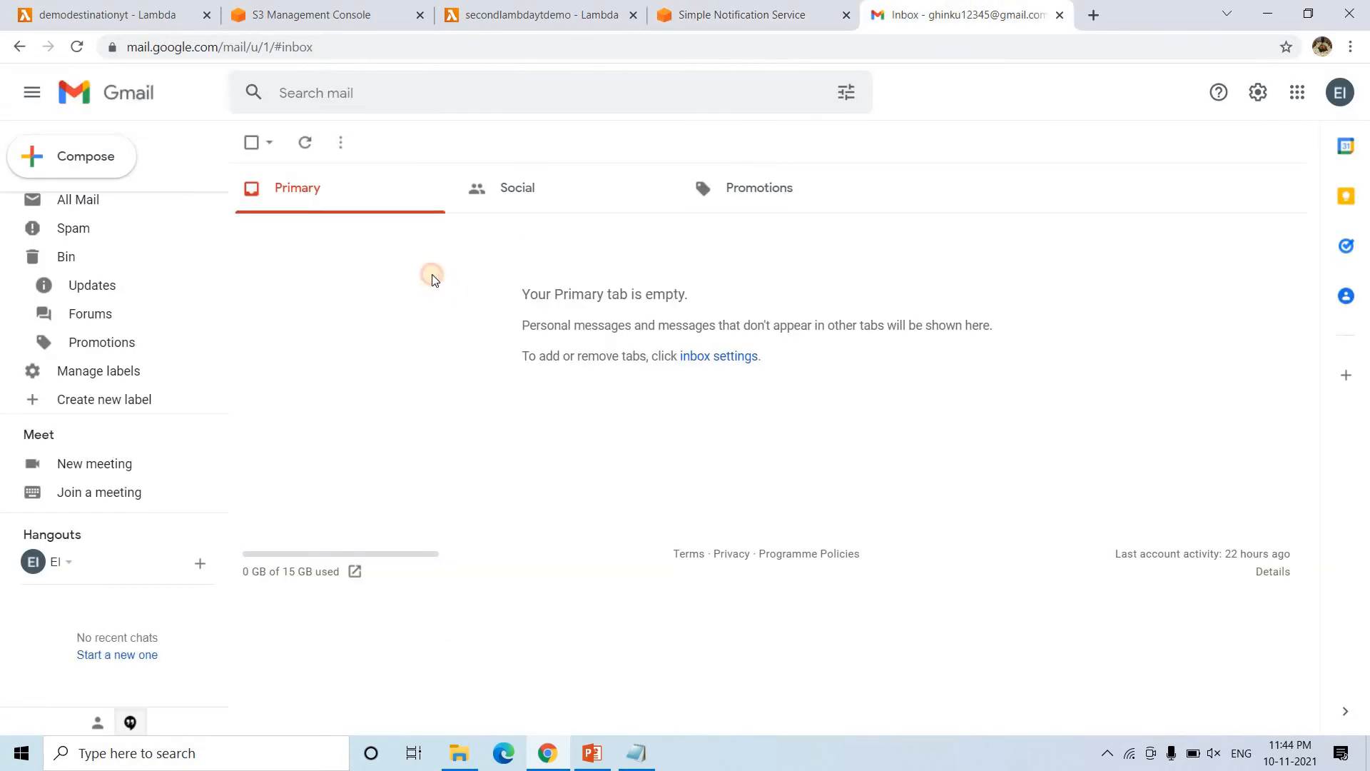
click(305, 143)
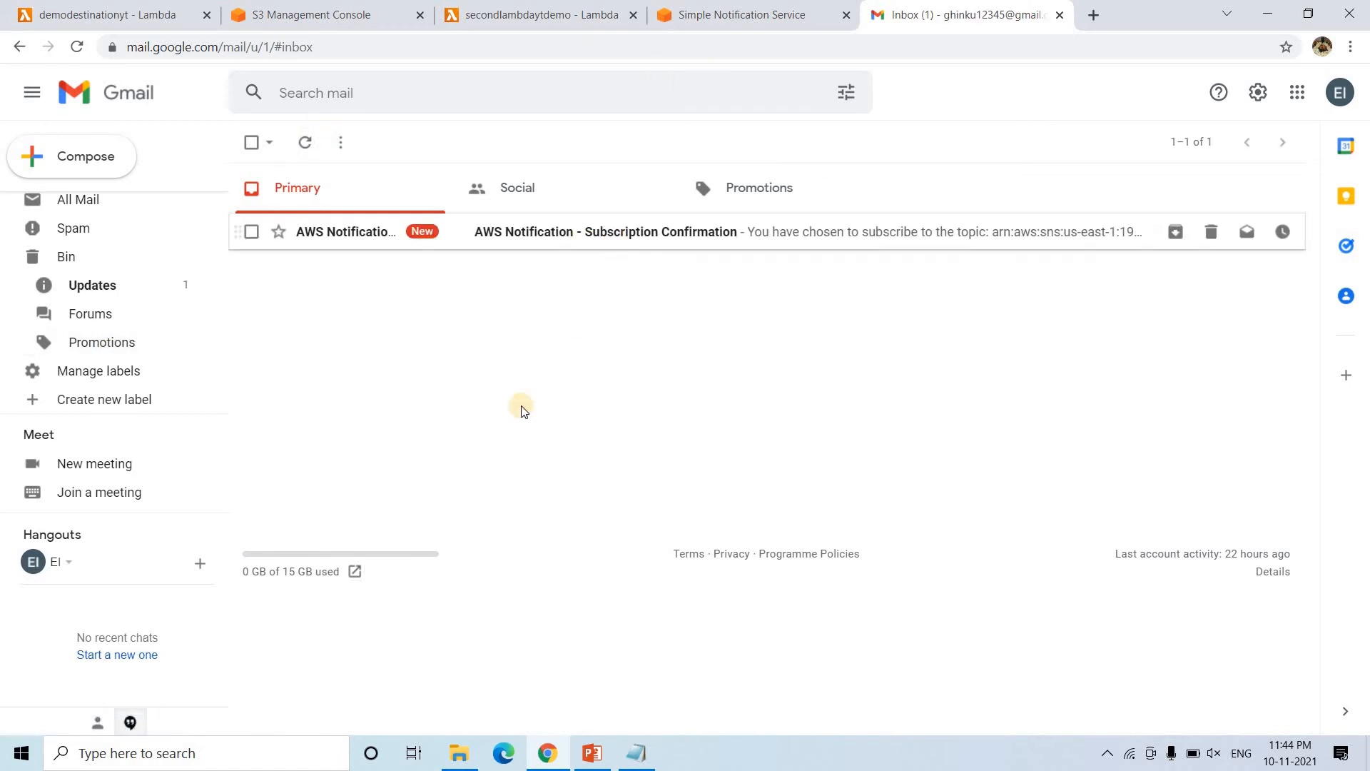
click(499, 231)
click(369, 364)
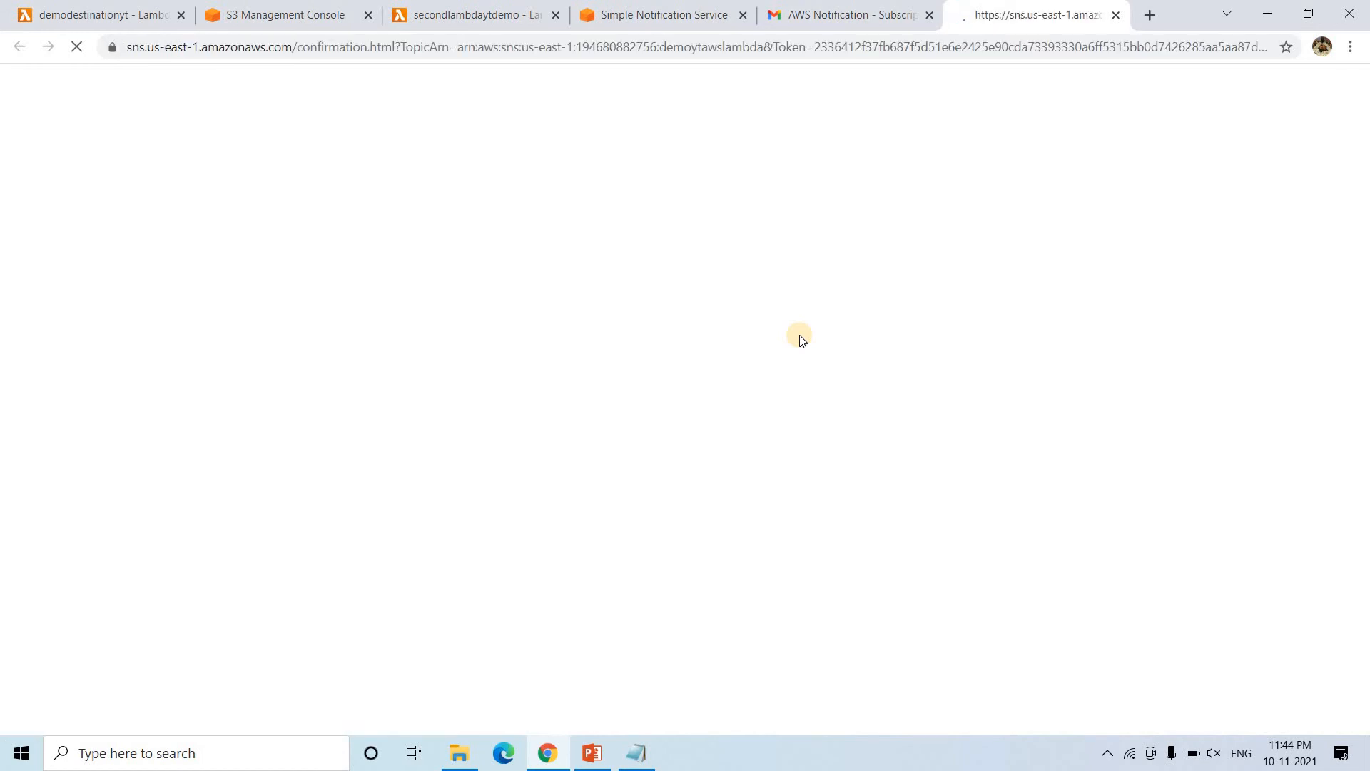
Go back to the demoytawslambda topic page in SNS and review its subscriptions.
click(469, 10)
click(646, 10)
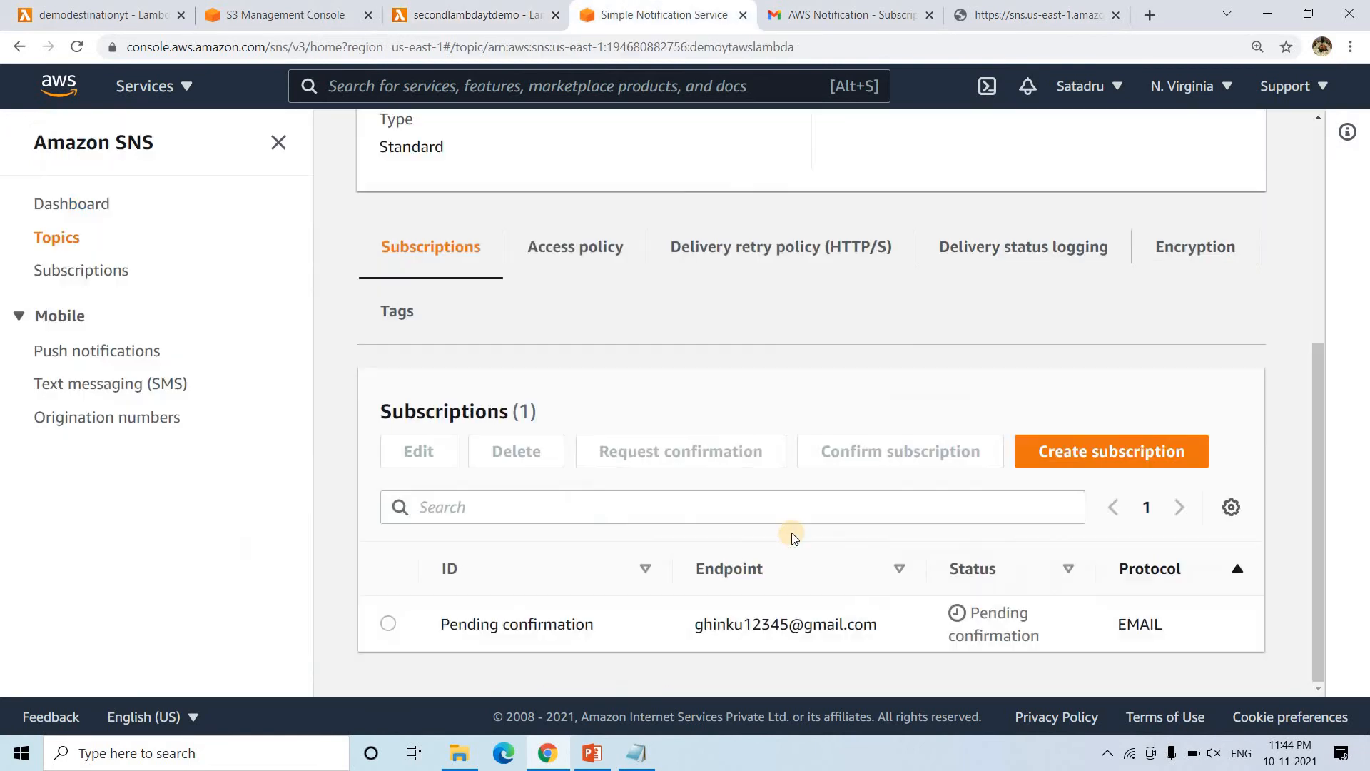
scroll(609, 229, up, 5)
Return to the demodestinationyt function and start adding an asynchronous-invocation destination with the On failure condition and SNS topic type.
click(490, 7)
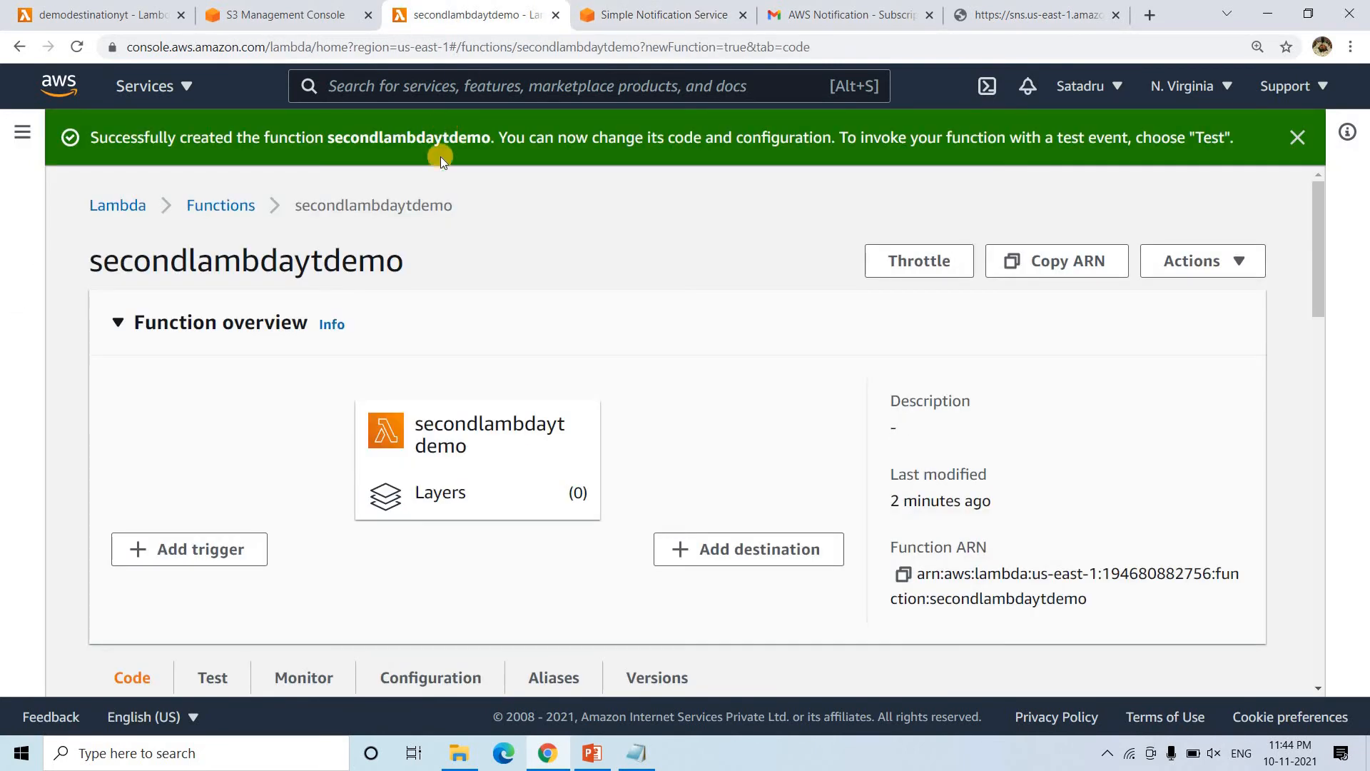
click(99, 10)
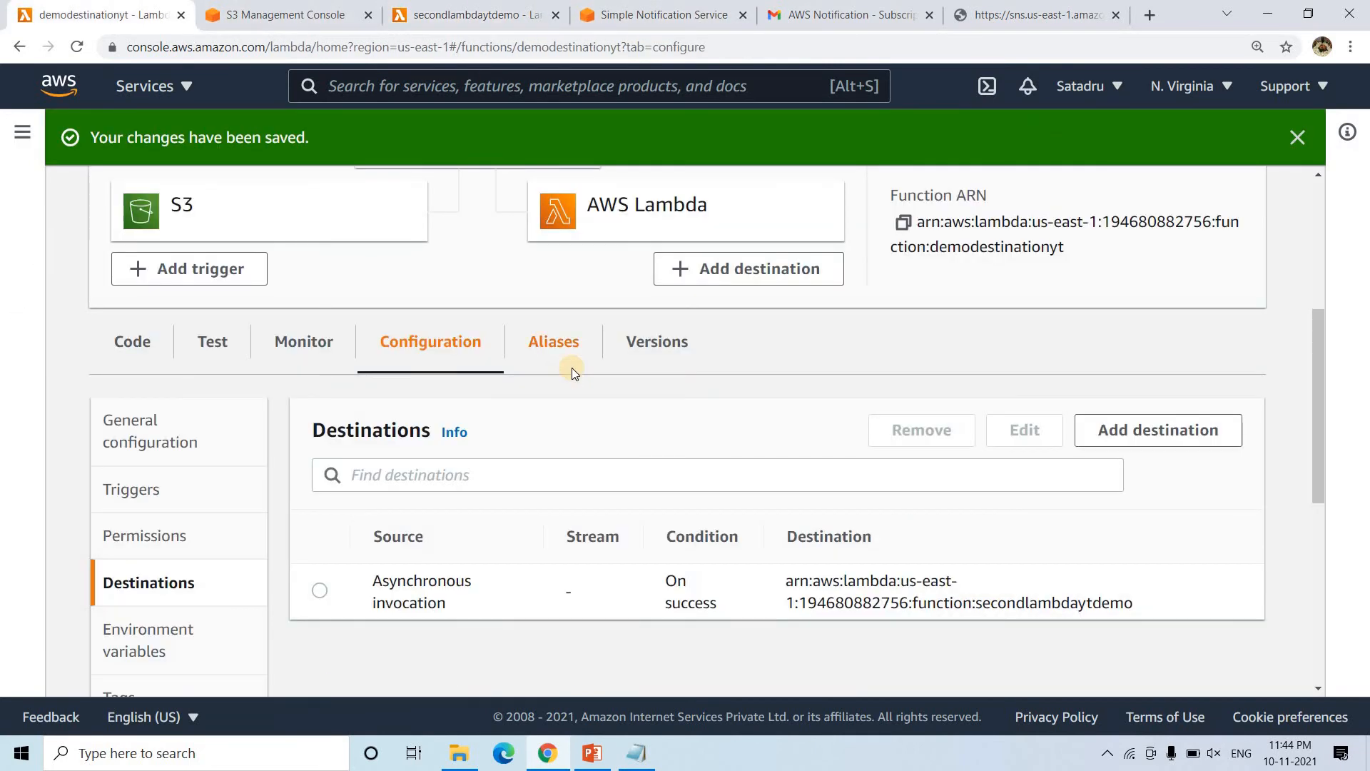
scroll(771, 556, up, 4)
click(772, 556)
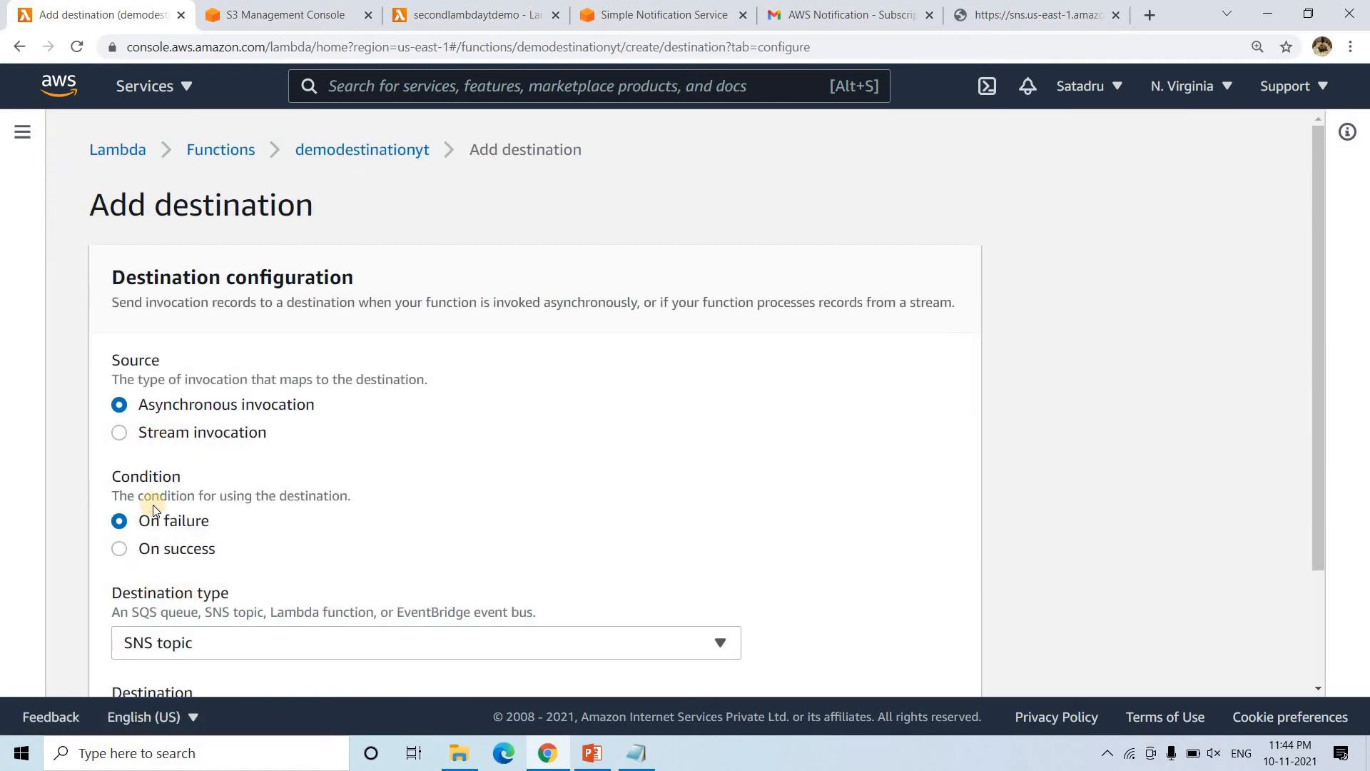
scroll(184, 421, down, 1)
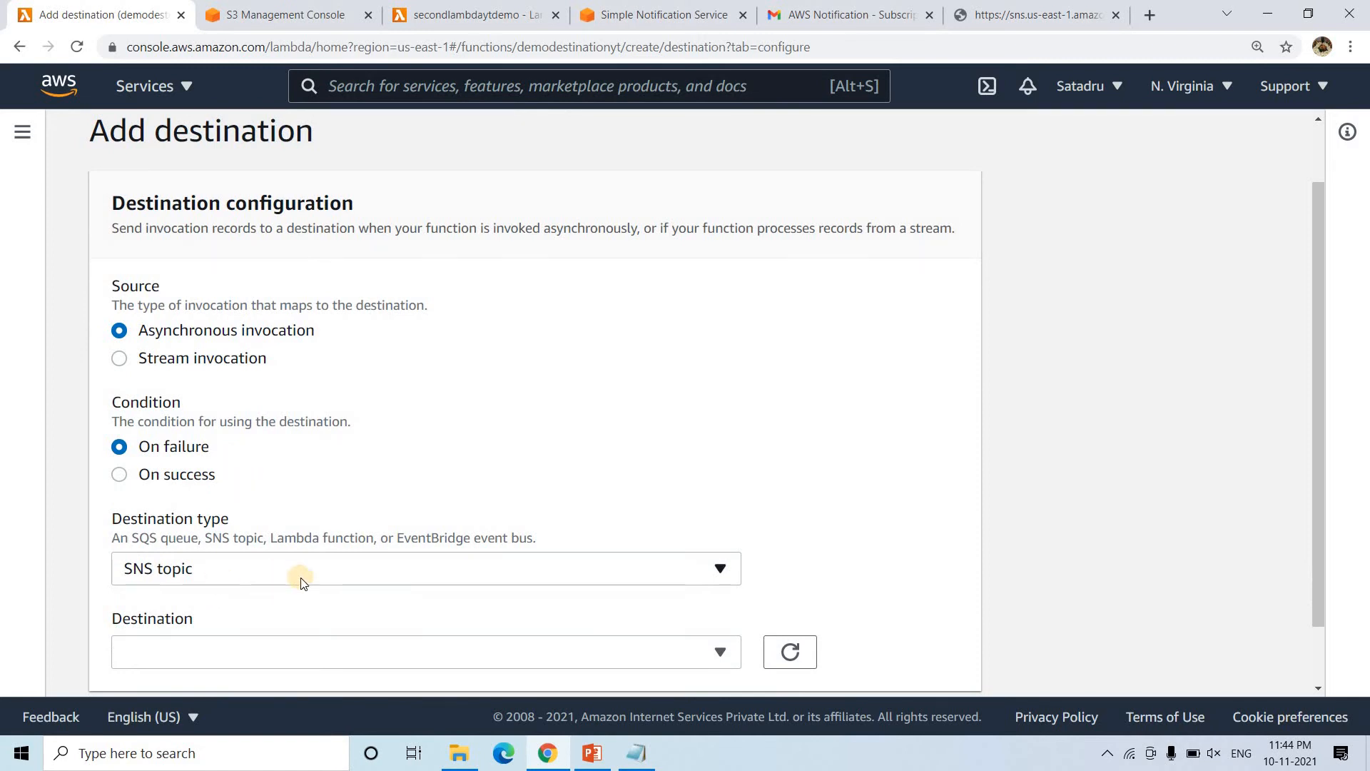
scroll(300, 582, down, 1)
click(199, 569)
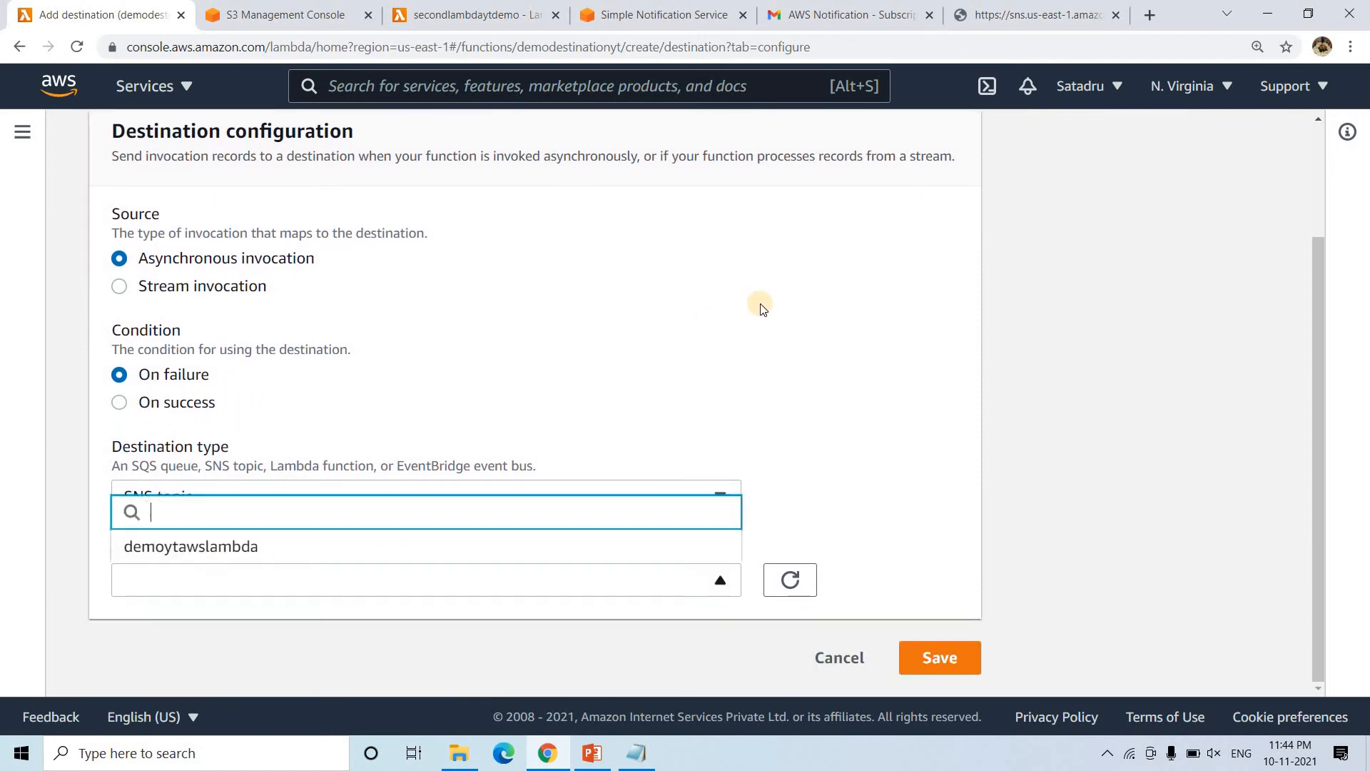
click(760, 309)
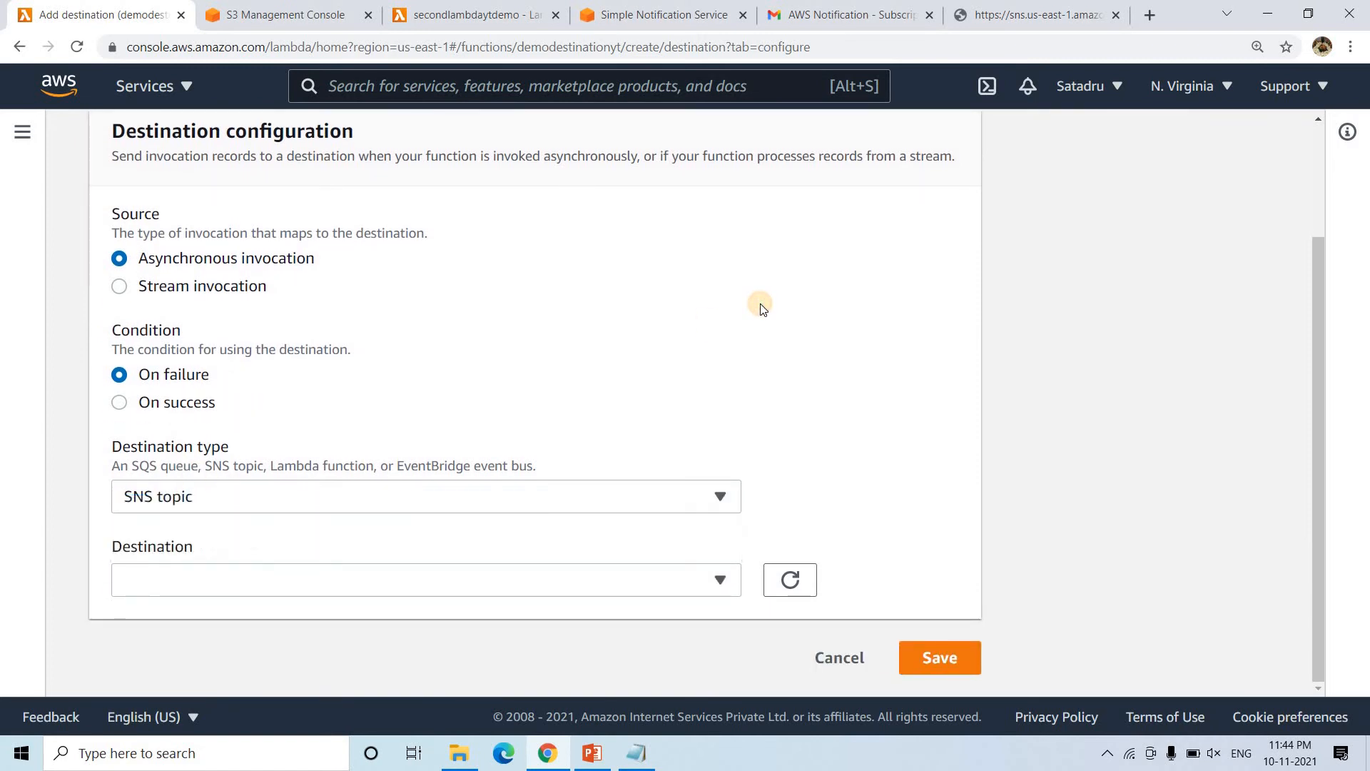
Check the ARN of the demoytawslambda topic in SNS and return to the unfinished destination form.
click(653, 9)
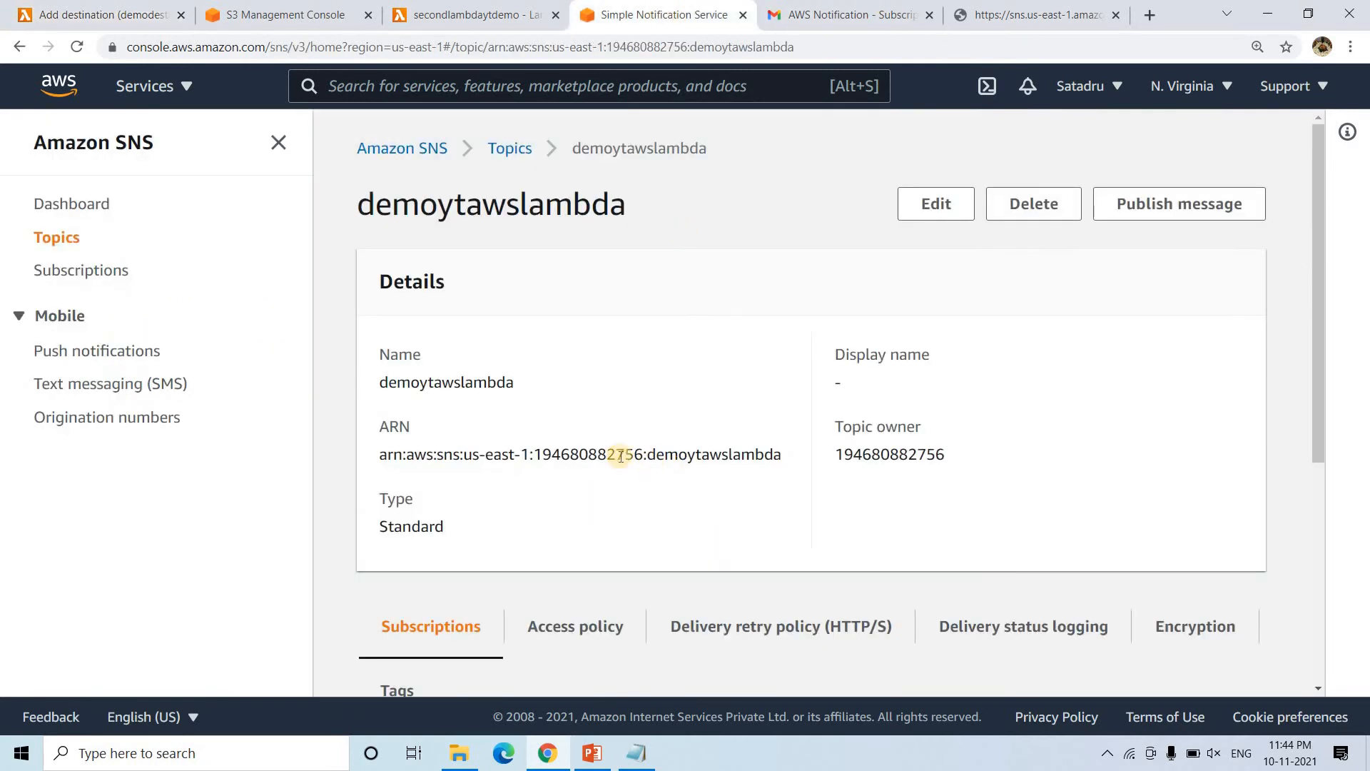
click(598, 452)
triple_click(598, 452)
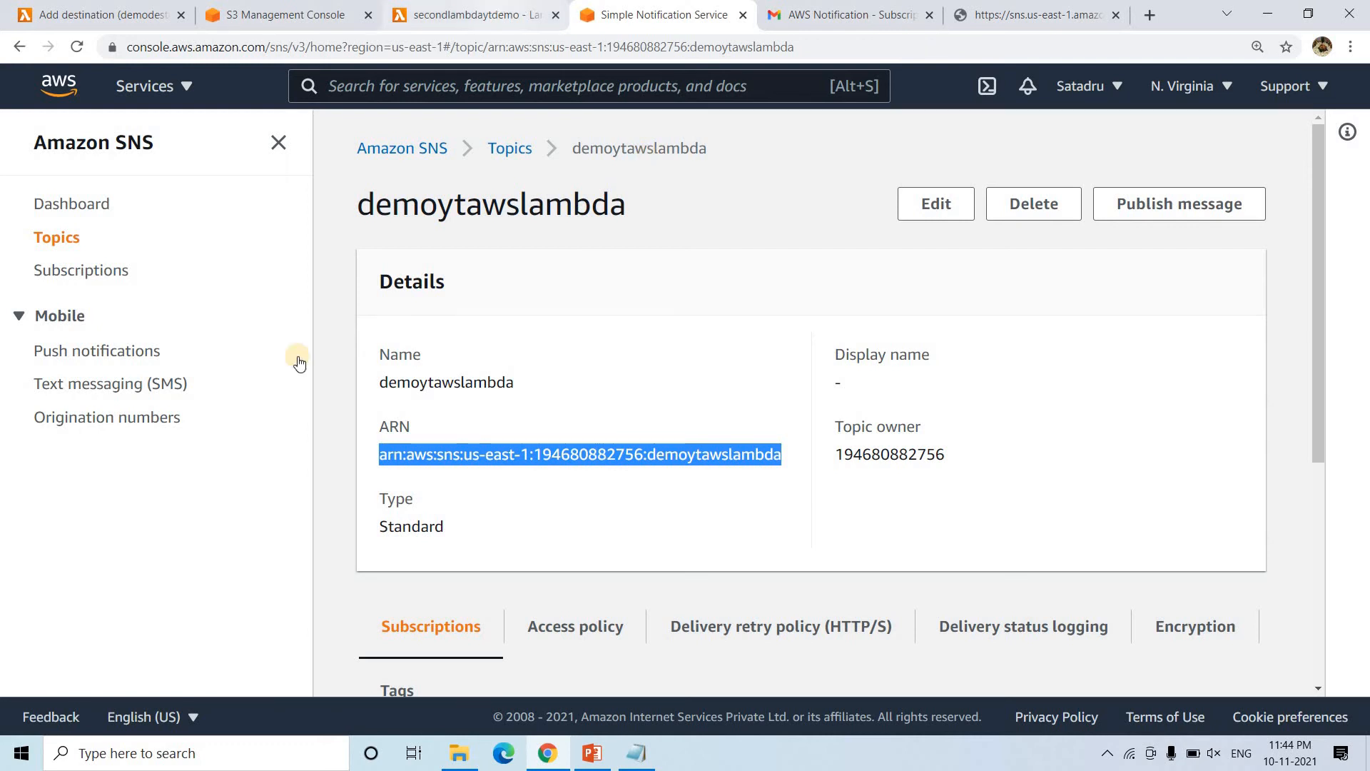
key(ctrl+shift+Tab)
click(147, 6)
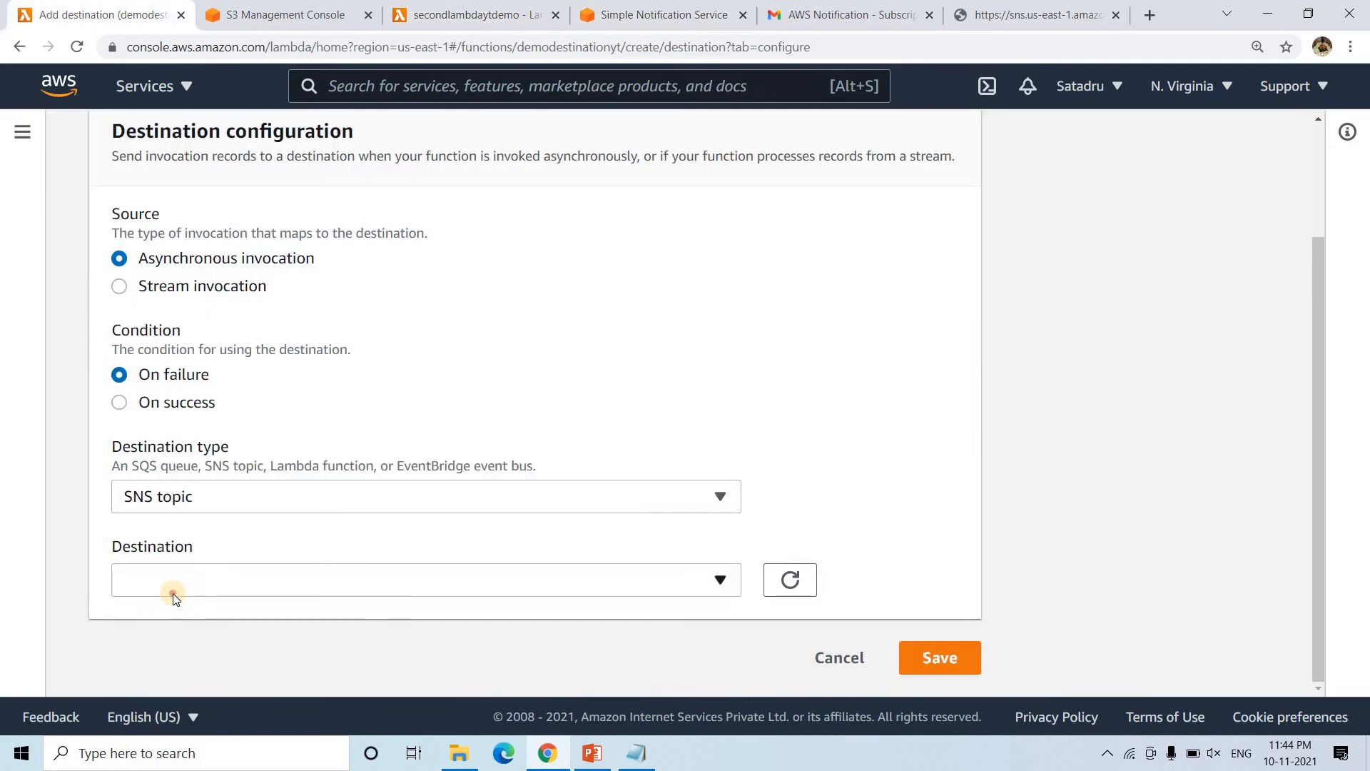
Choose the demoytawslambda topic as the on-failure destination and save the configuration.
click(162, 547)
click(163, 547)
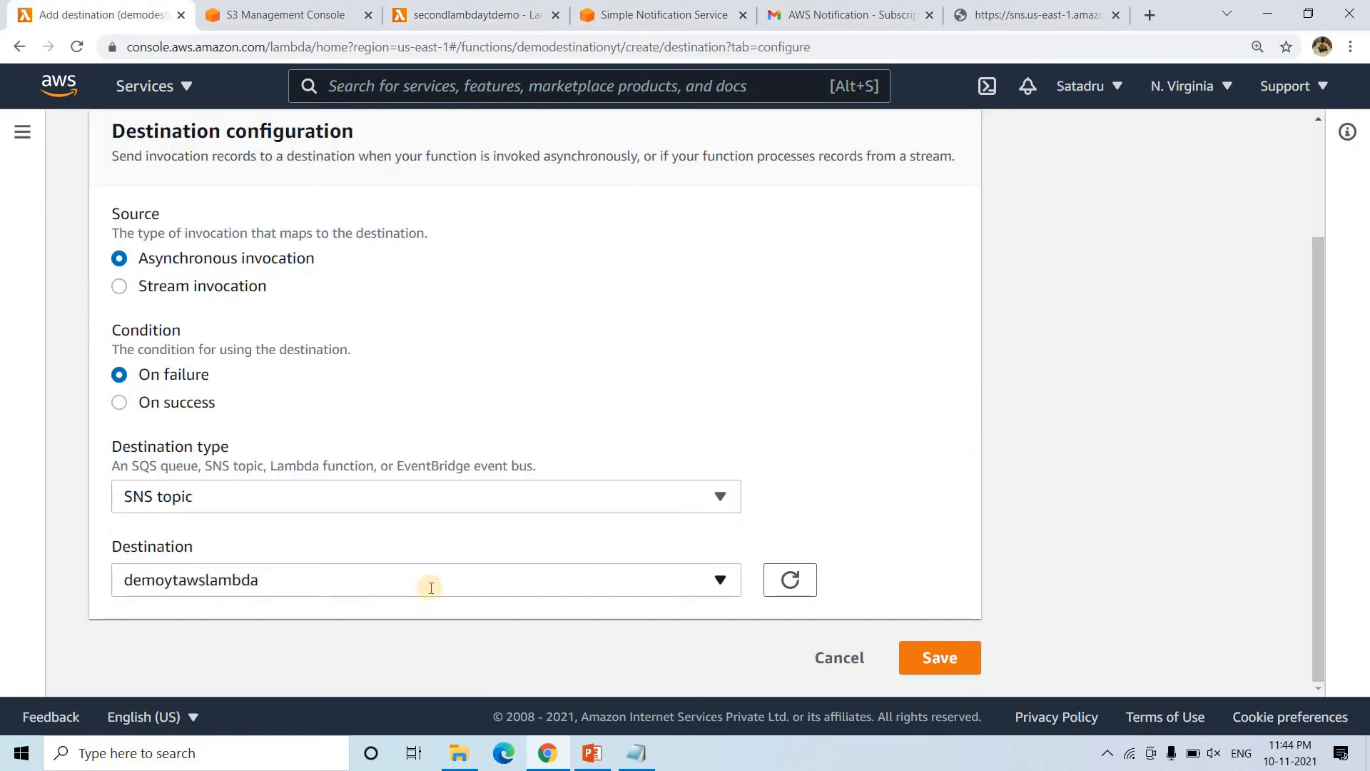
scroll(841, 591, down, 3)
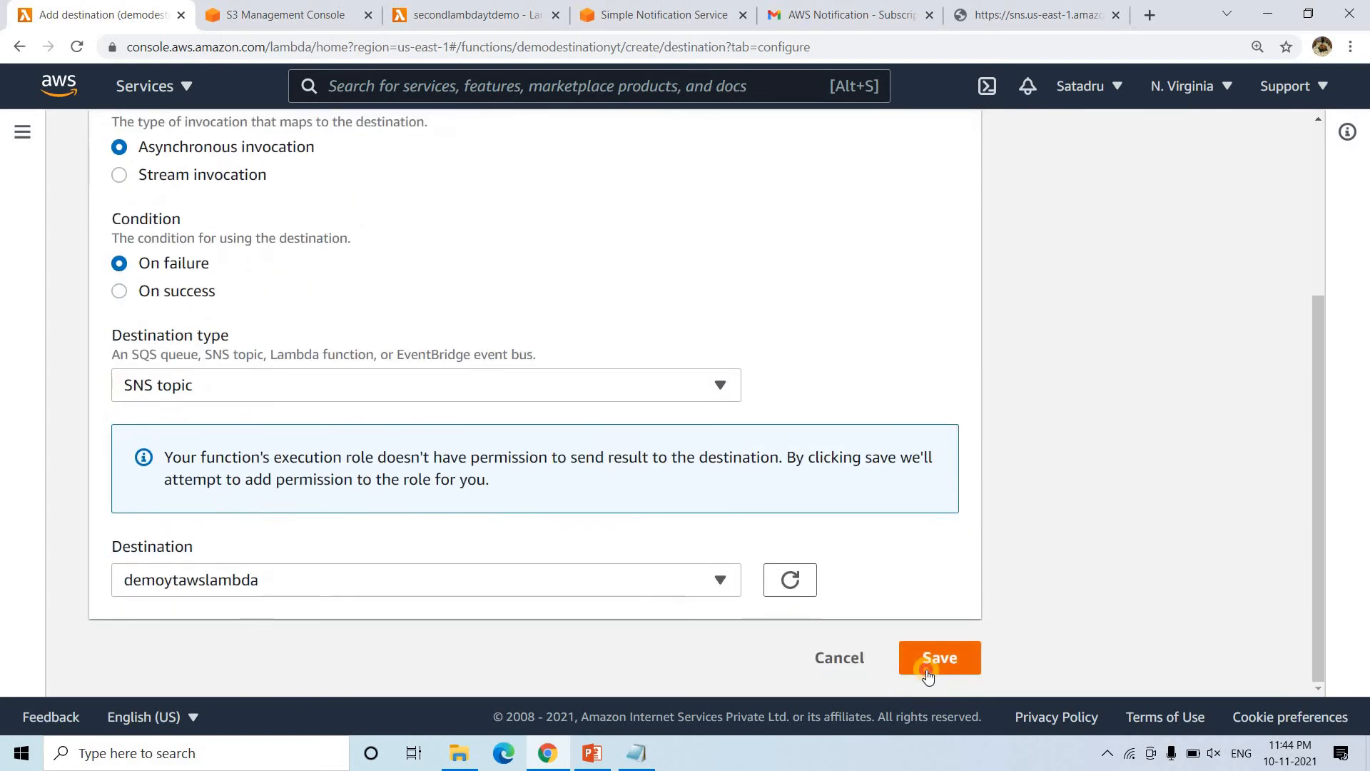
click(928, 671)
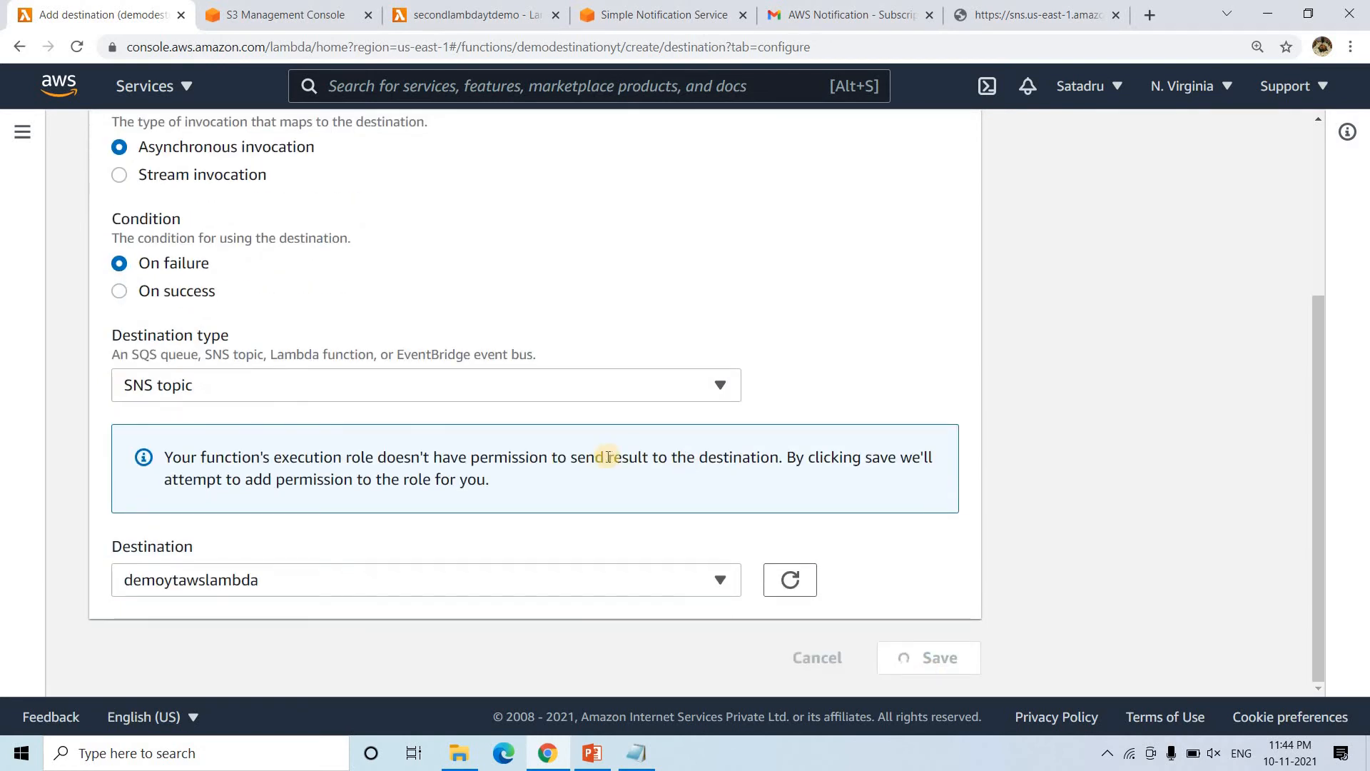
Review the conditions and target ARNs of the function's AWS Lambda and Amazon SNS destinations.
scroll(651, 286, down, 4)
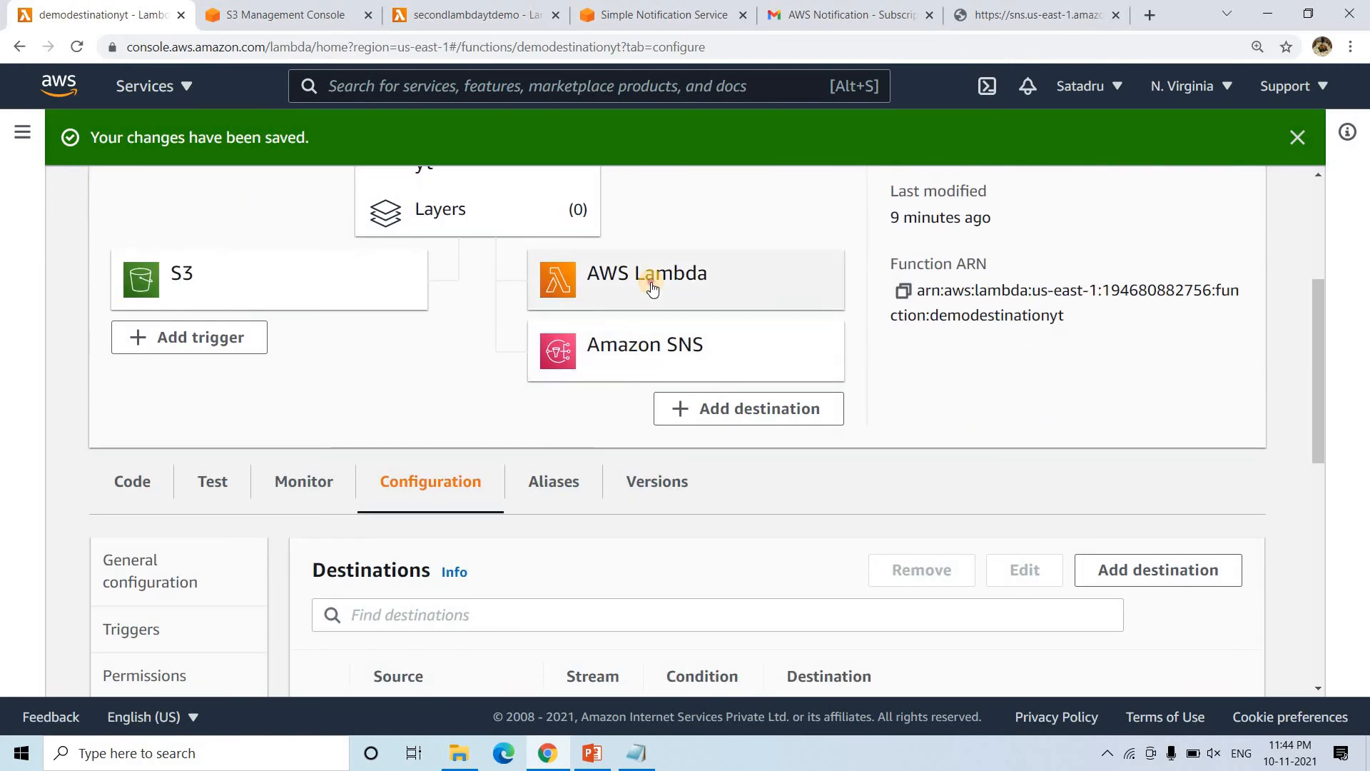
click(652, 287)
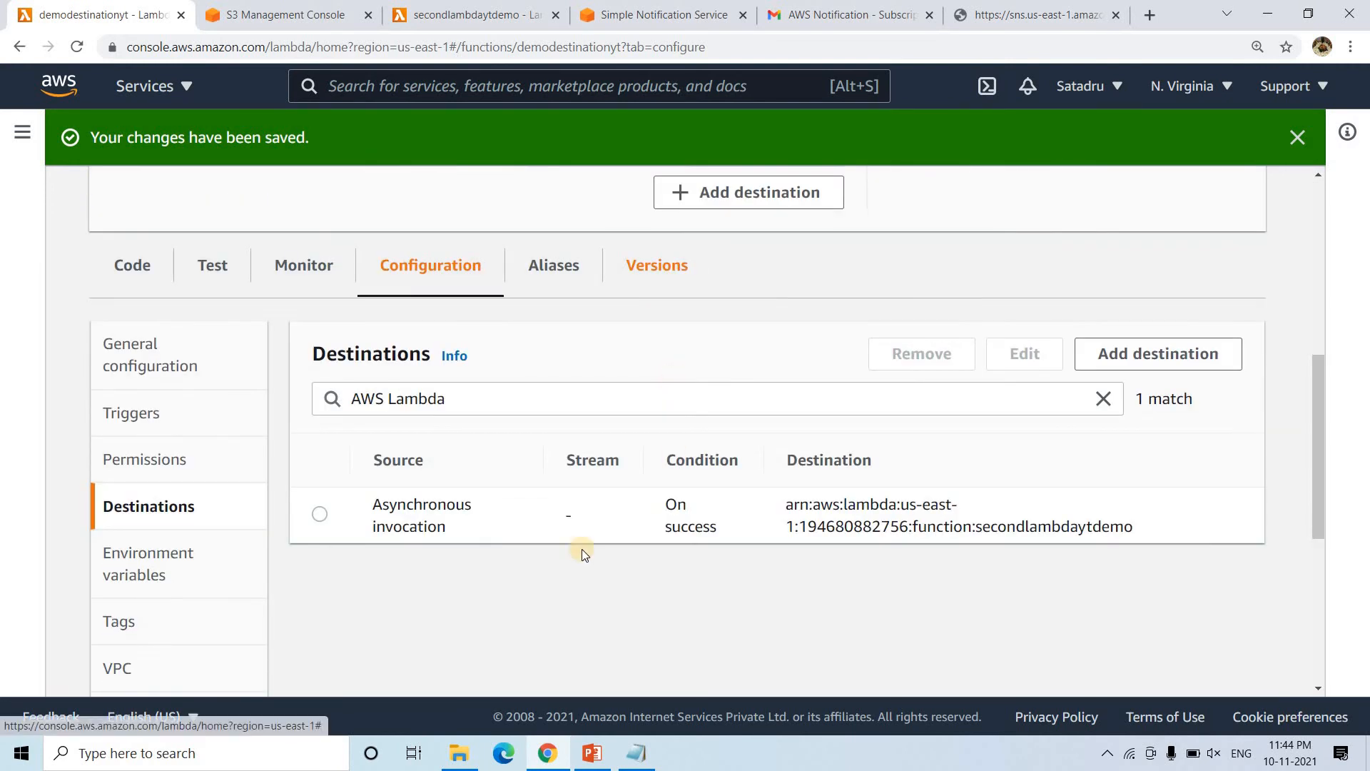
triple_click(702, 518)
scroll(628, 471, up, 4)
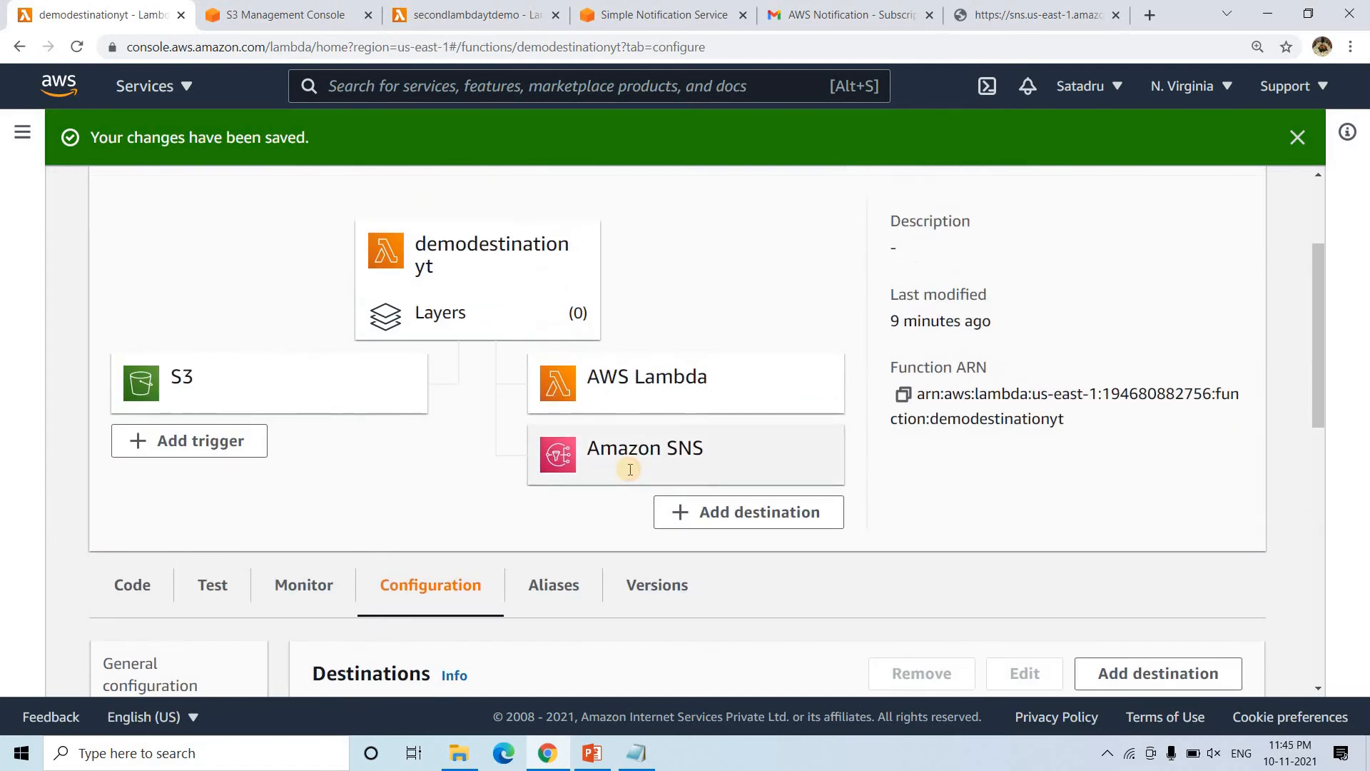
click(630, 469)
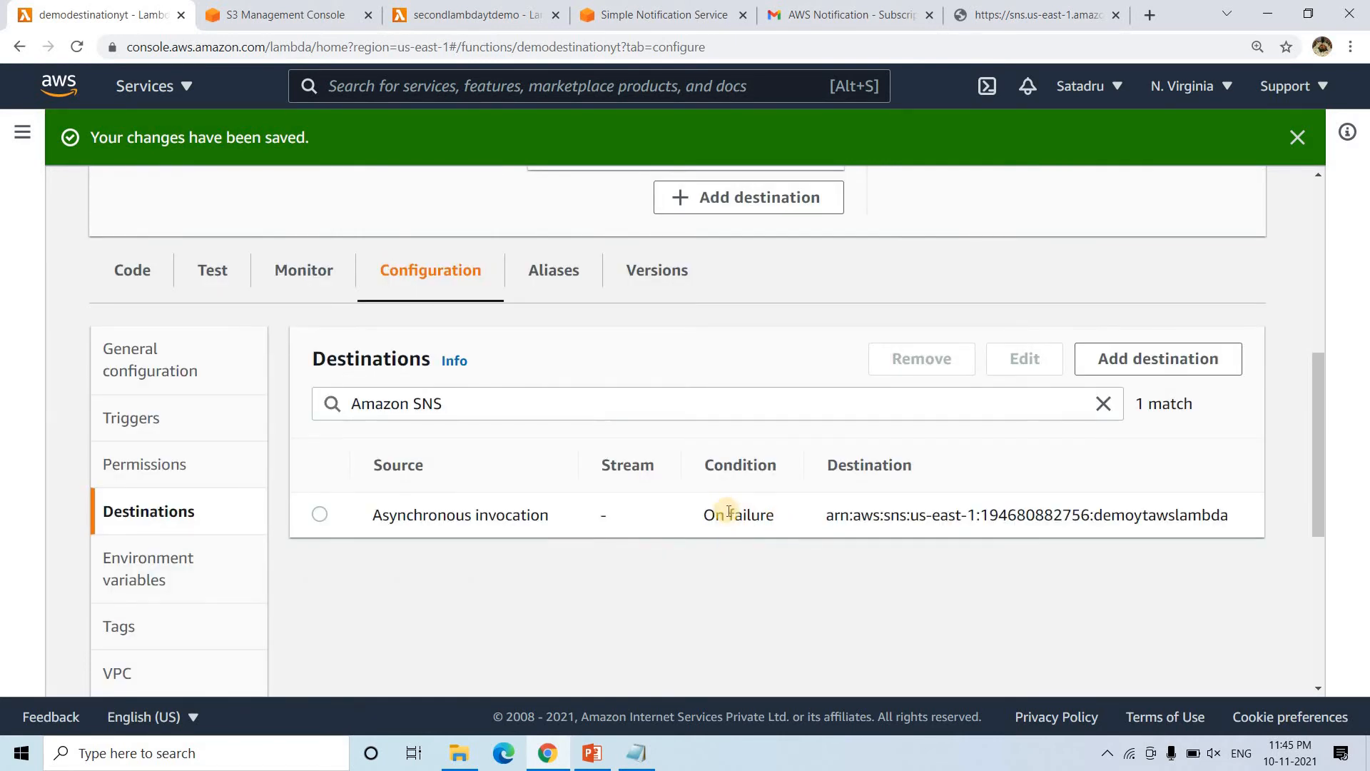
scroll(521, 453, up, 6)
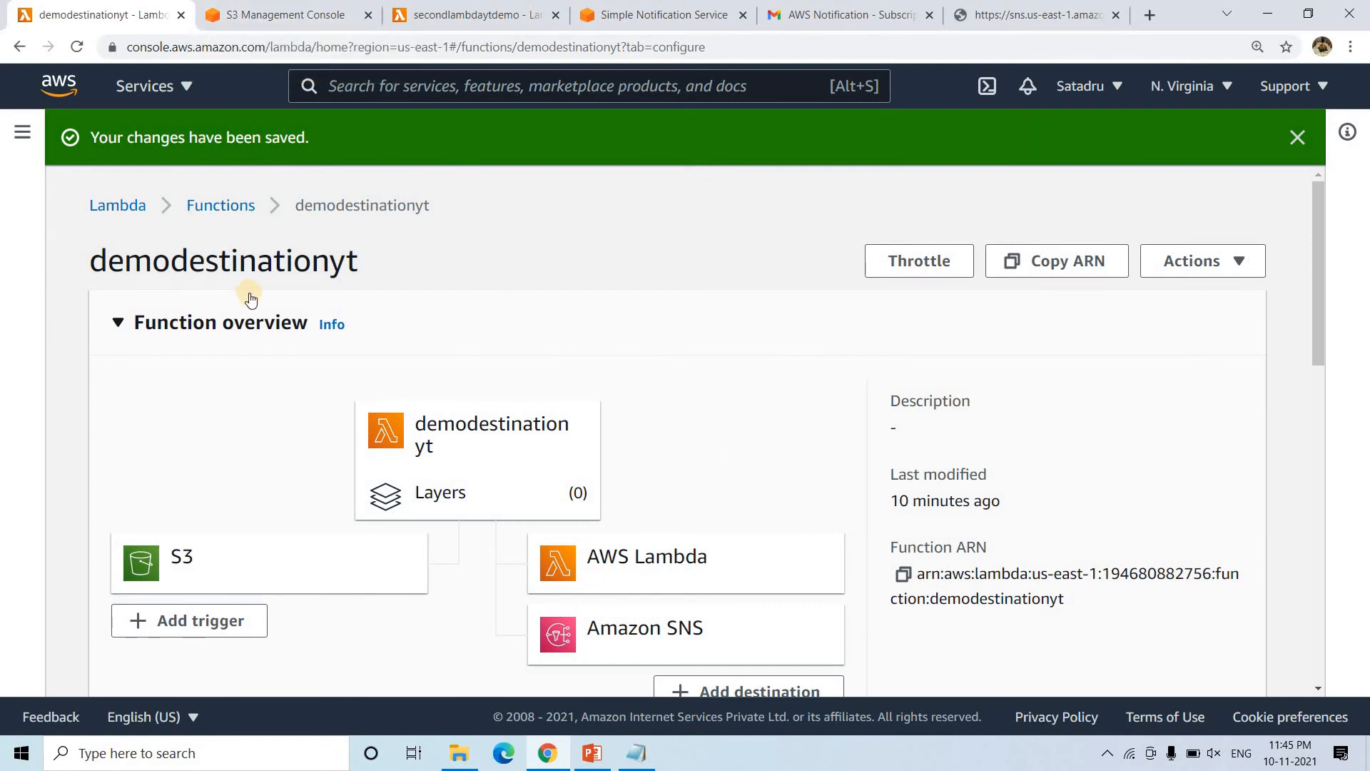
Examine the file-name condition and success branch in demodestinationyt's code alongside its configured destinations.
scroll(379, 277, down, 9)
scroll(162, 299, up, 3)
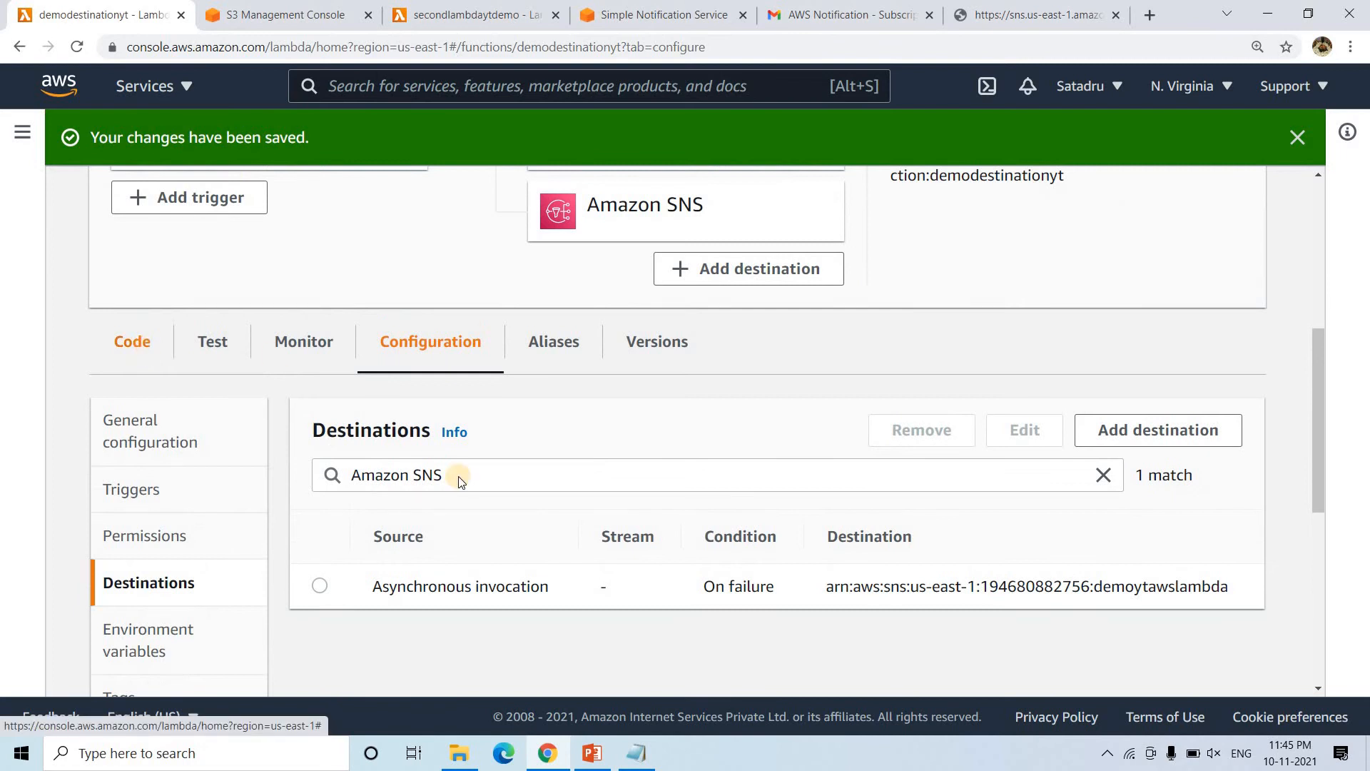
scroll(636, 609, down, 1)
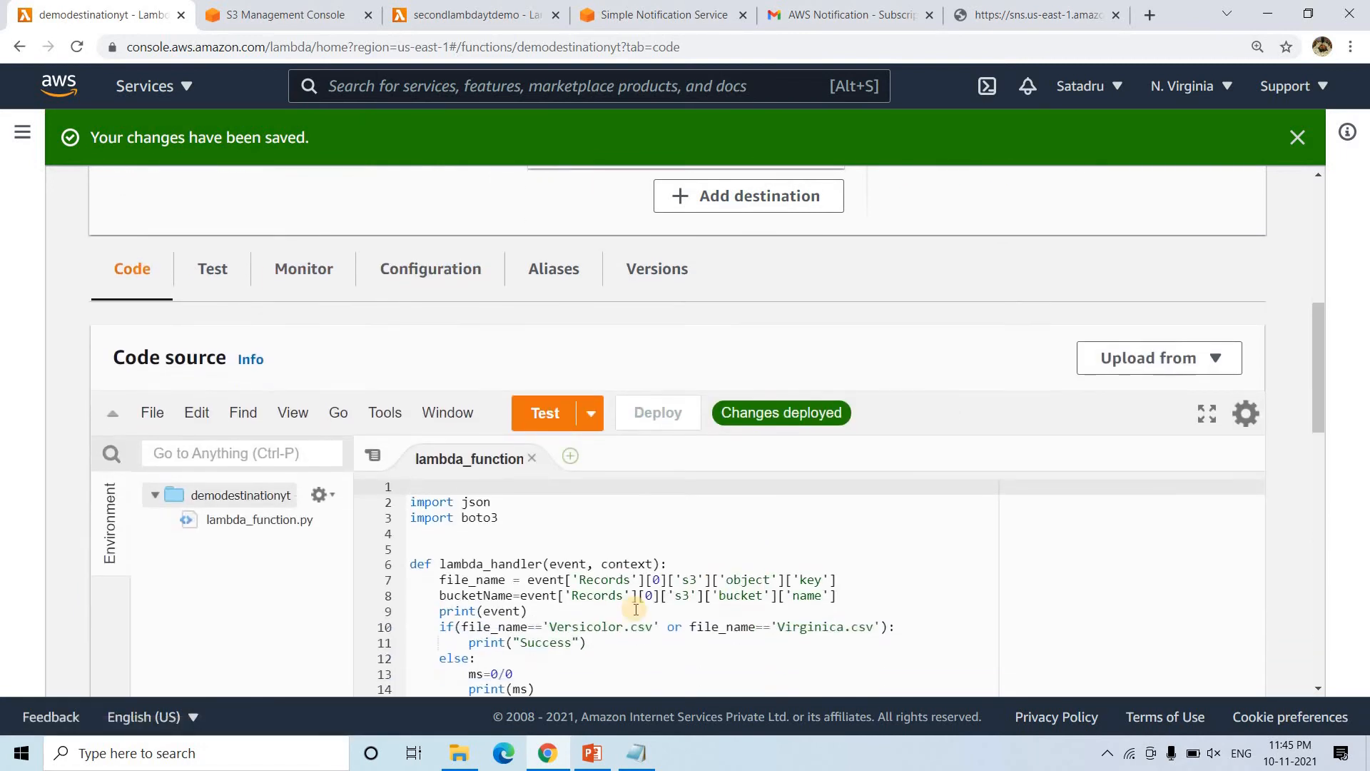
double_click(607, 621)
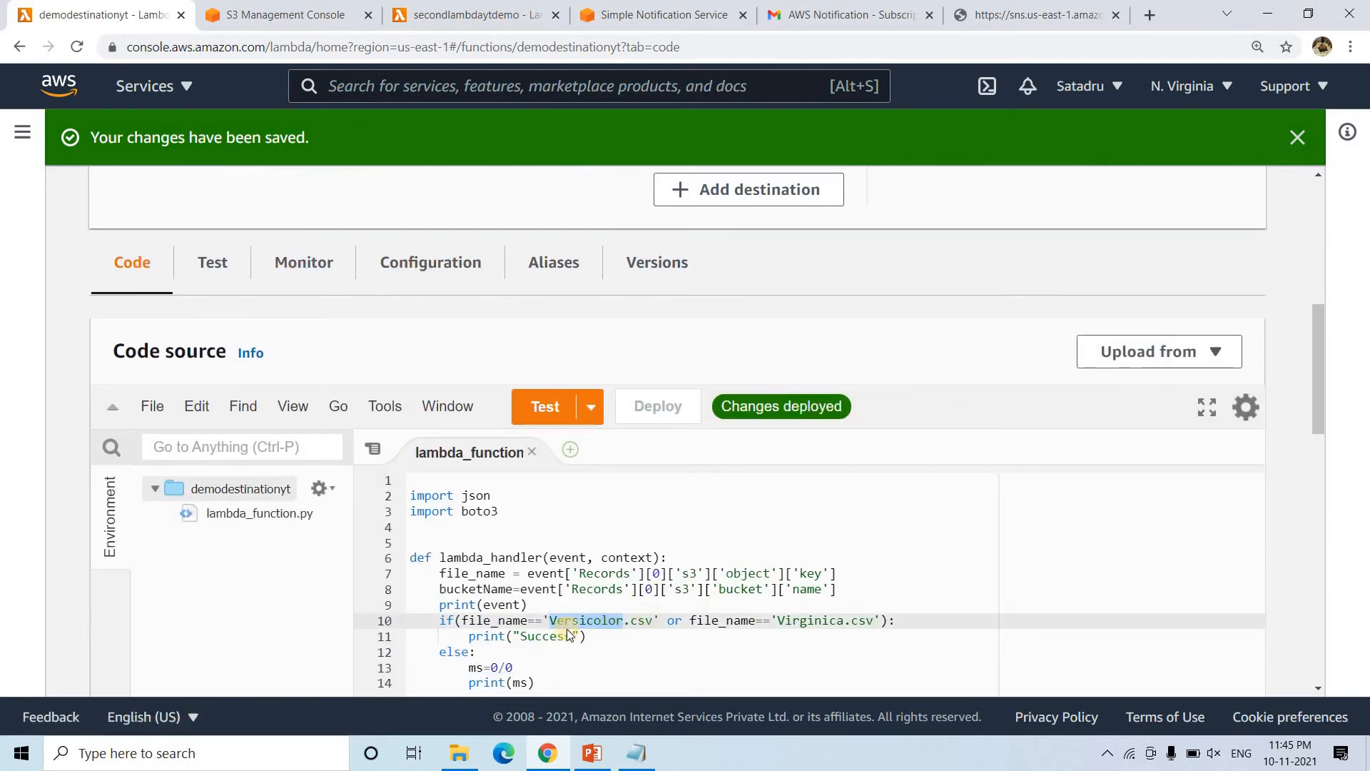
click(543, 646)
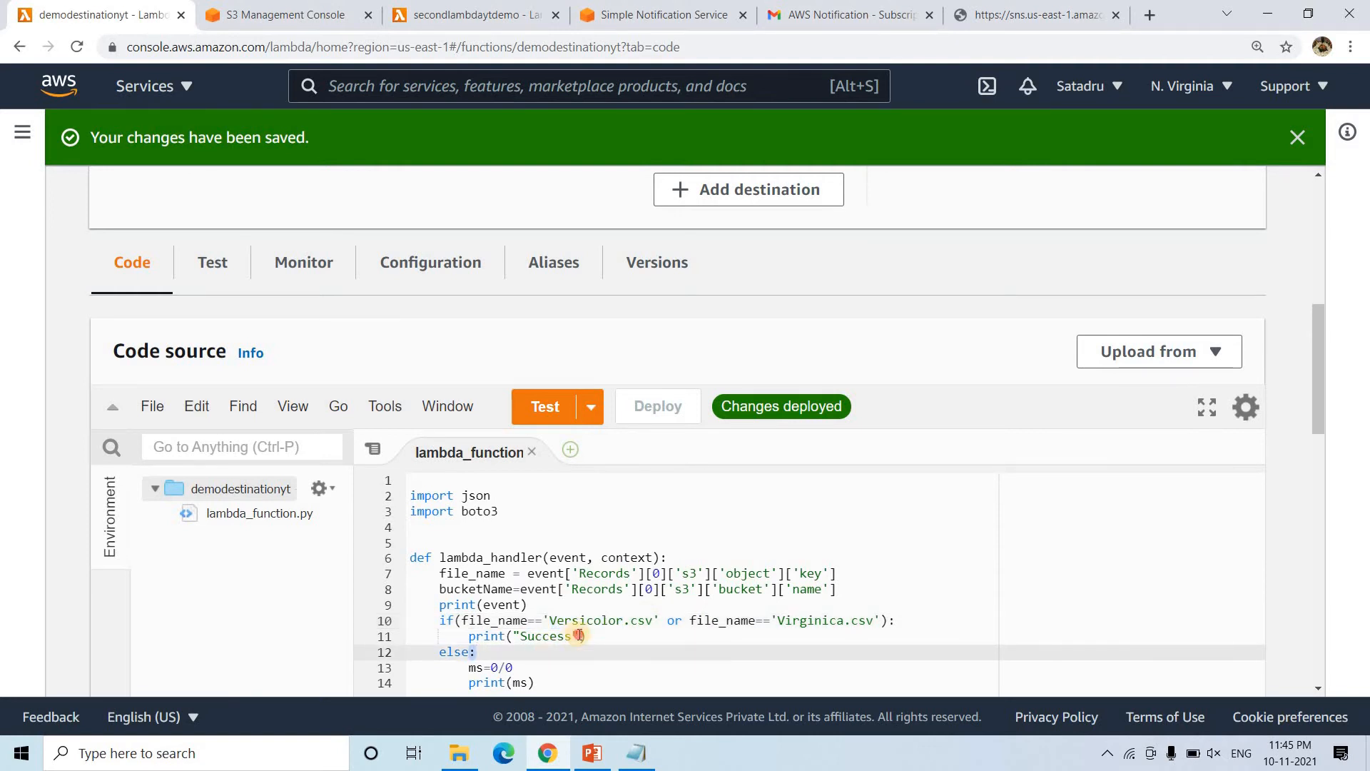
double_click(579, 636)
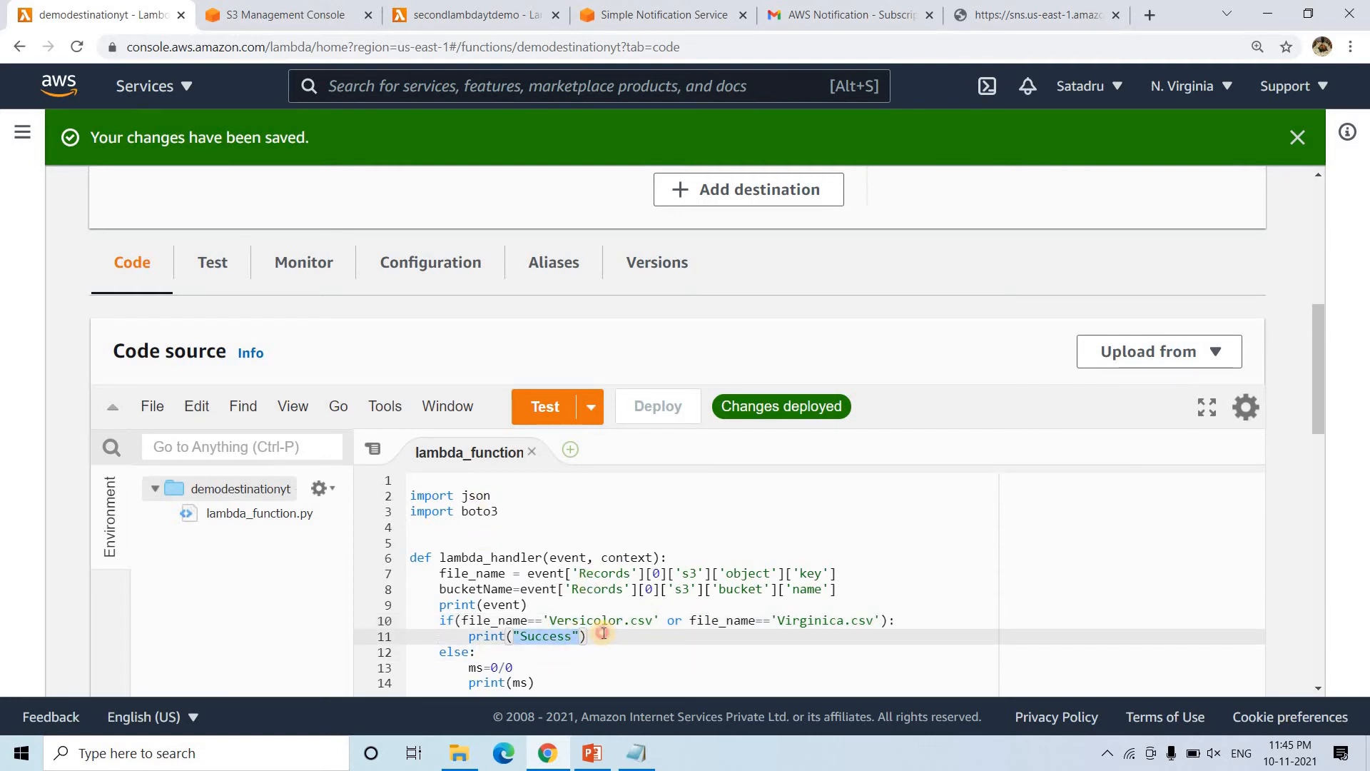
click(603, 633)
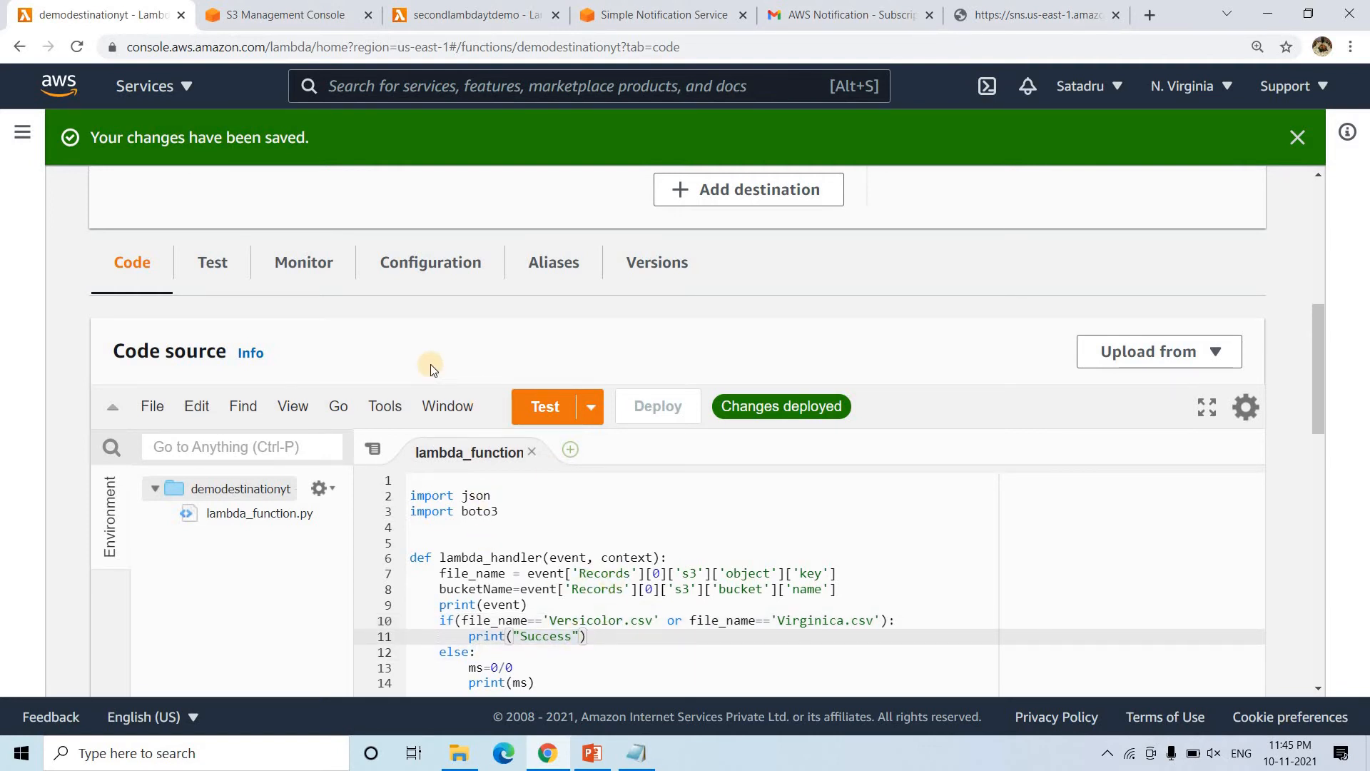
scroll(431, 369, up, 5)
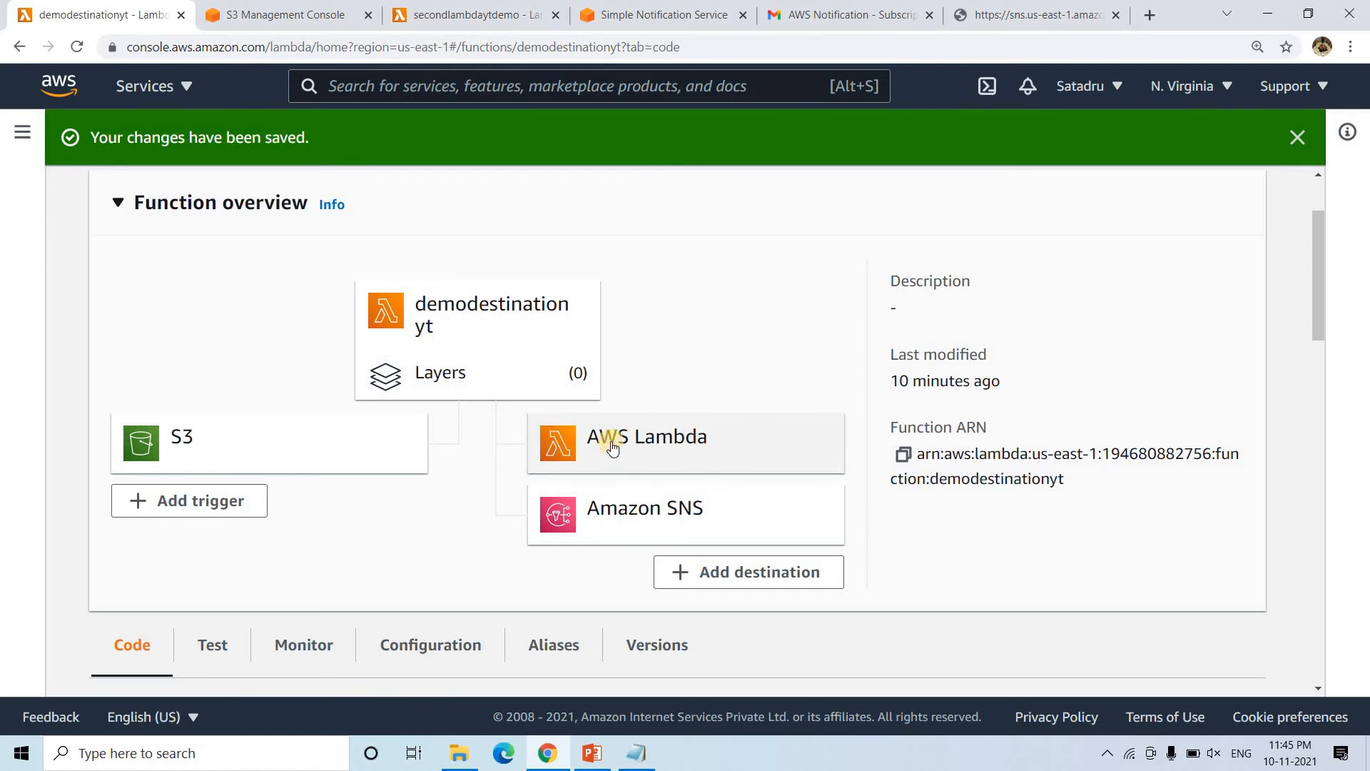
Switch to PowerPoint to review the destinations diagram and the execution record slide, and return to Chrome.
click(592, 758)
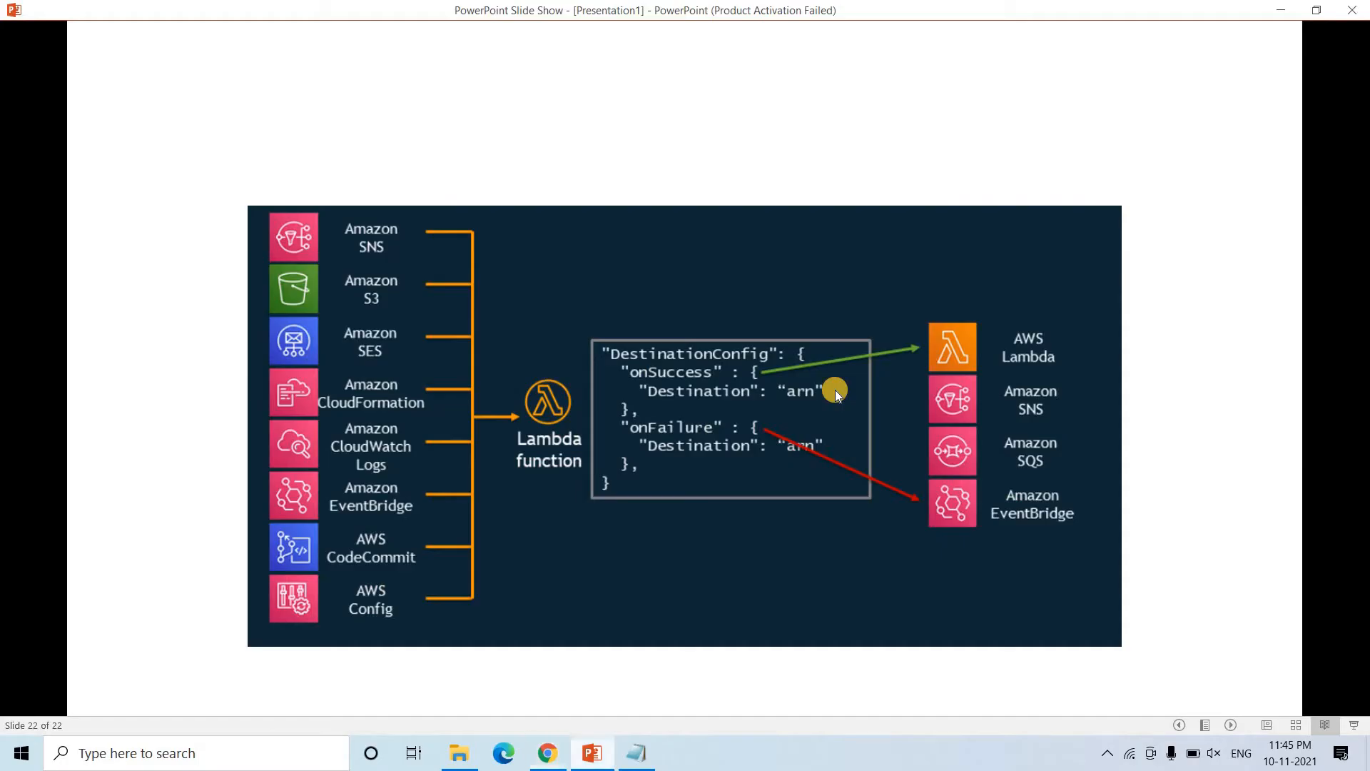
key(Left)
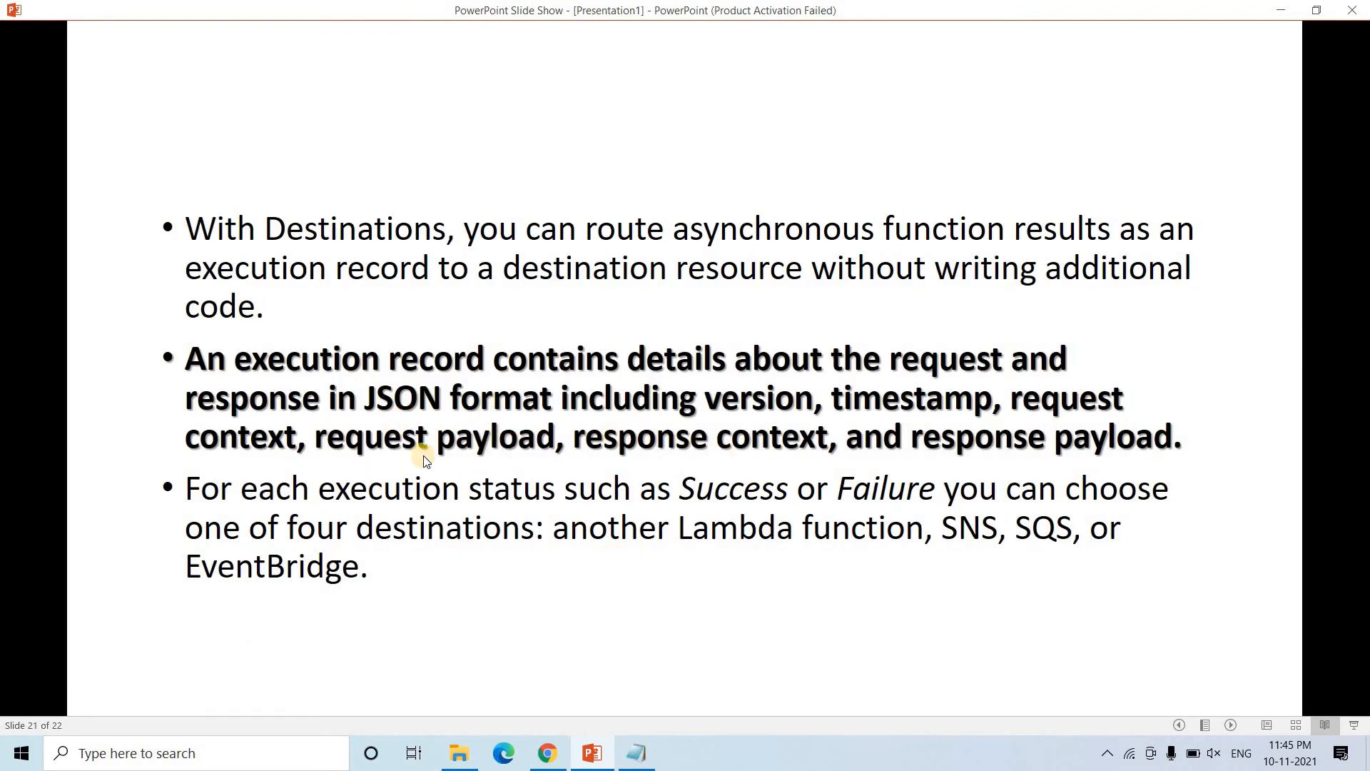
click(547, 753)
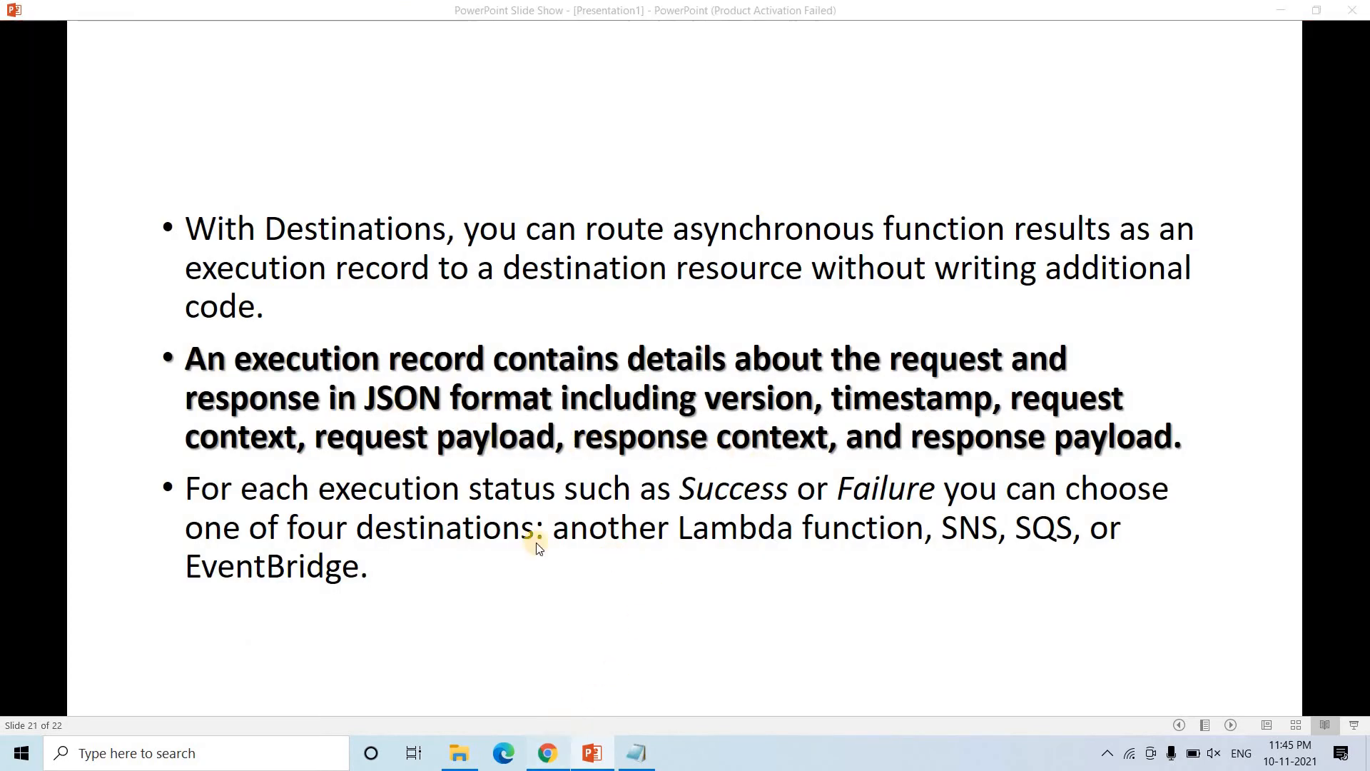
Add return "From First Lambda" below print("Success") in the function's if branch and deploy the code.
scroll(428, 499, down, 5)
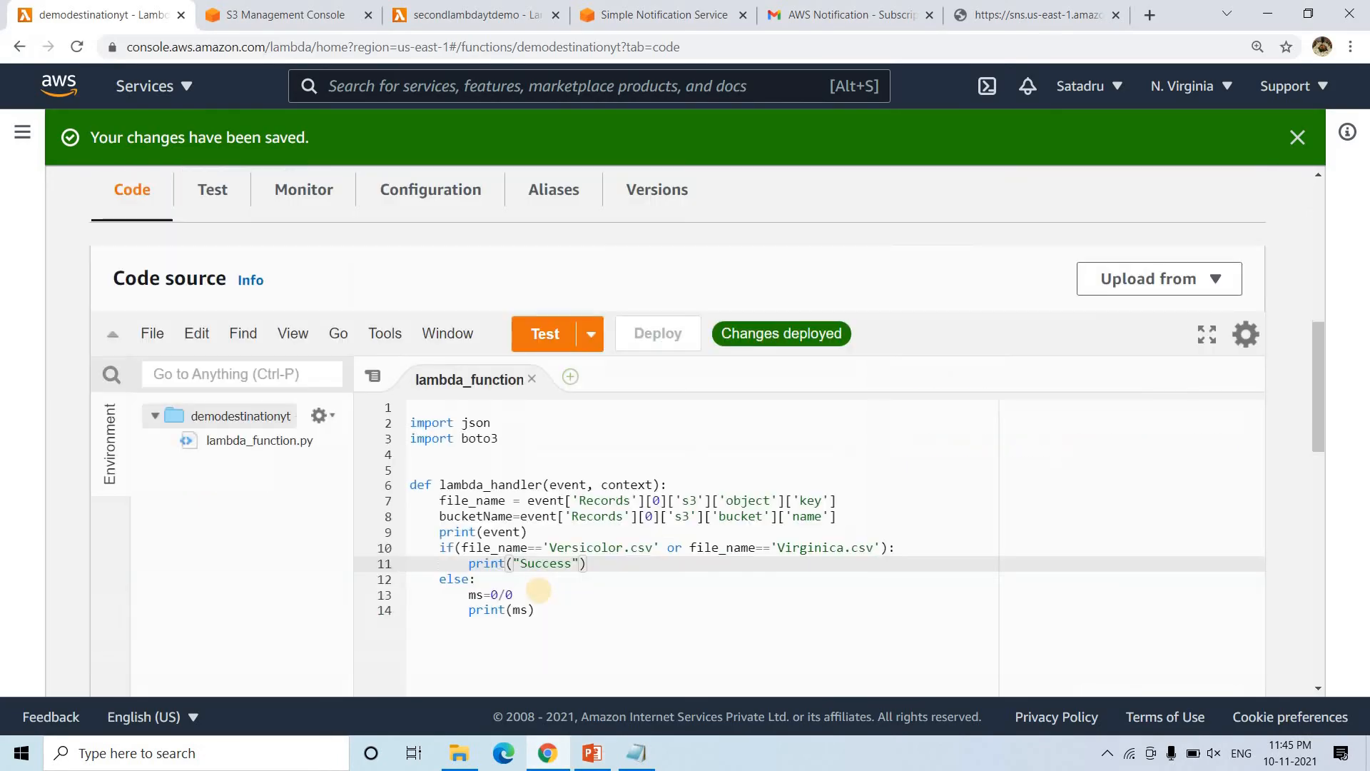
click(917, 546)
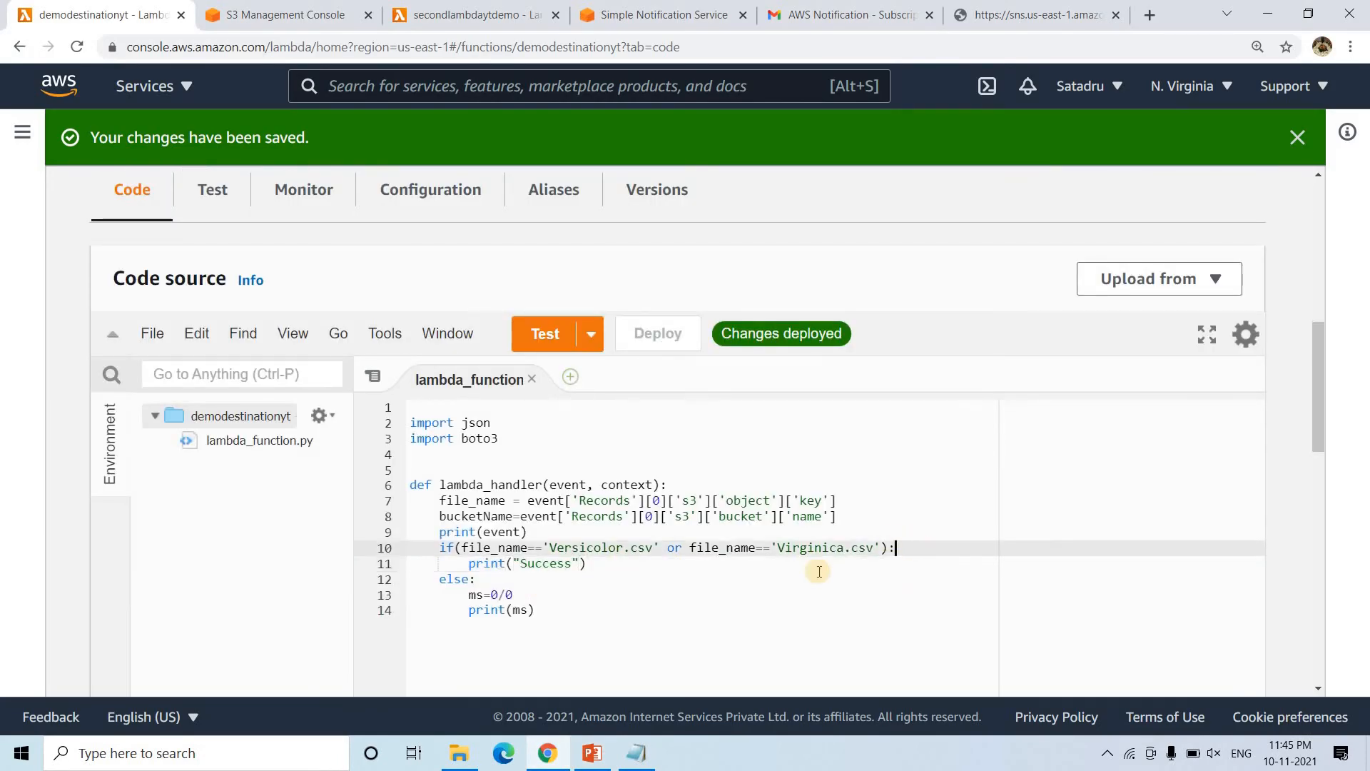
click(603, 565)
key(Return)
text(return)
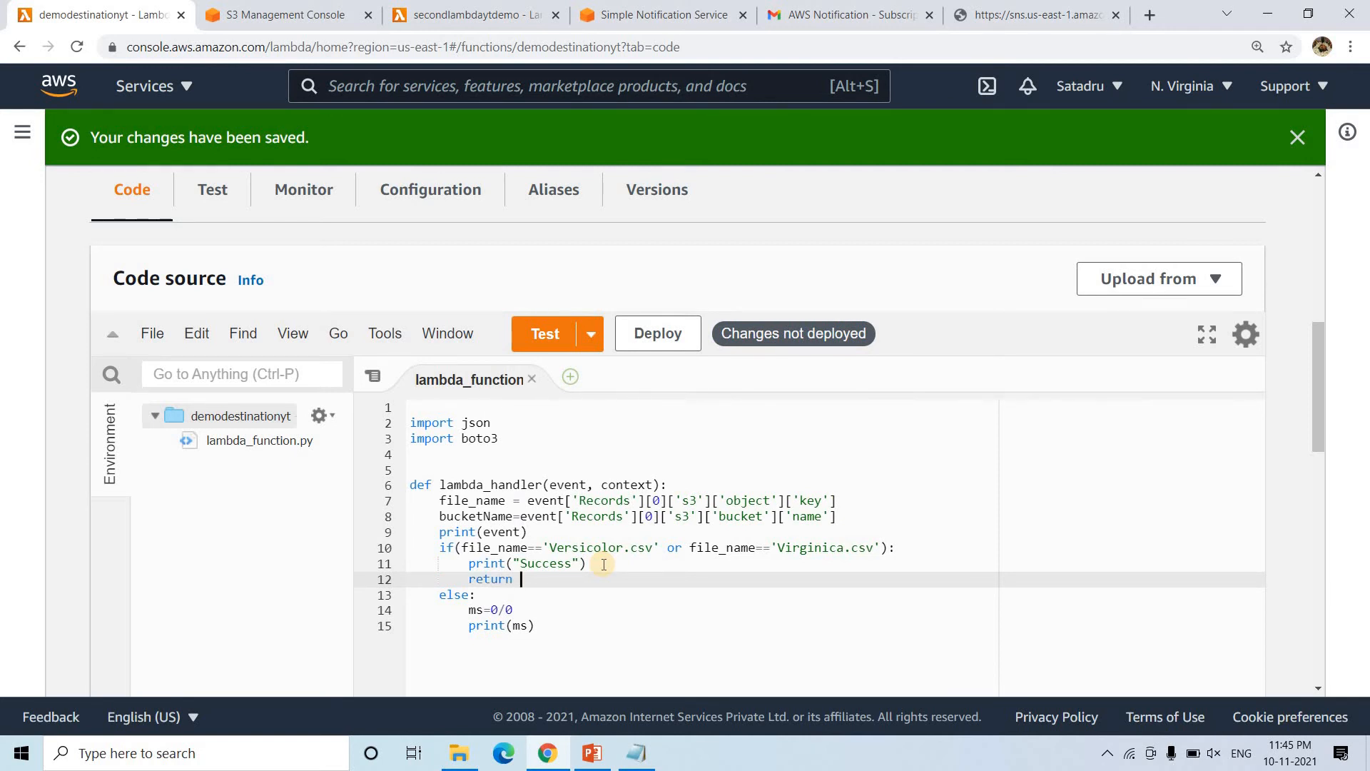
text( "From Firs)
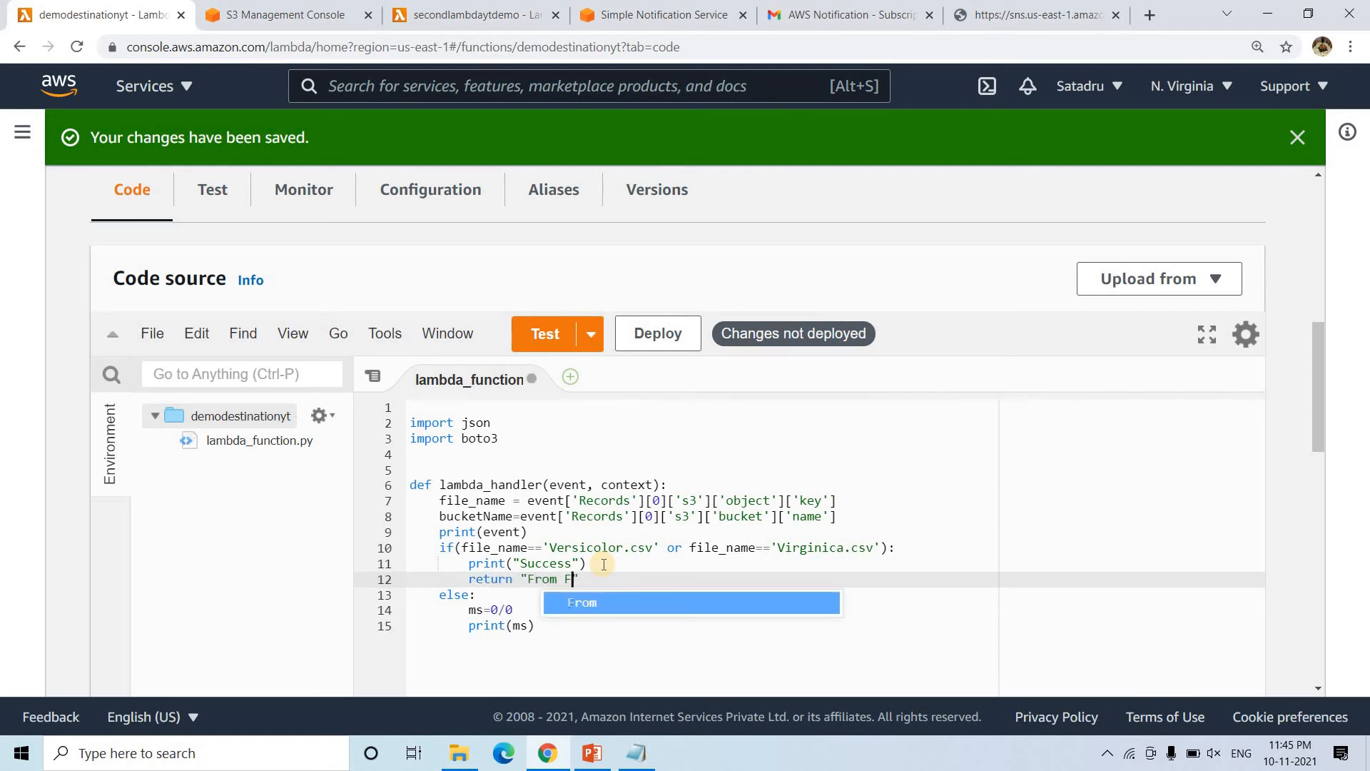
text(t Lambda)
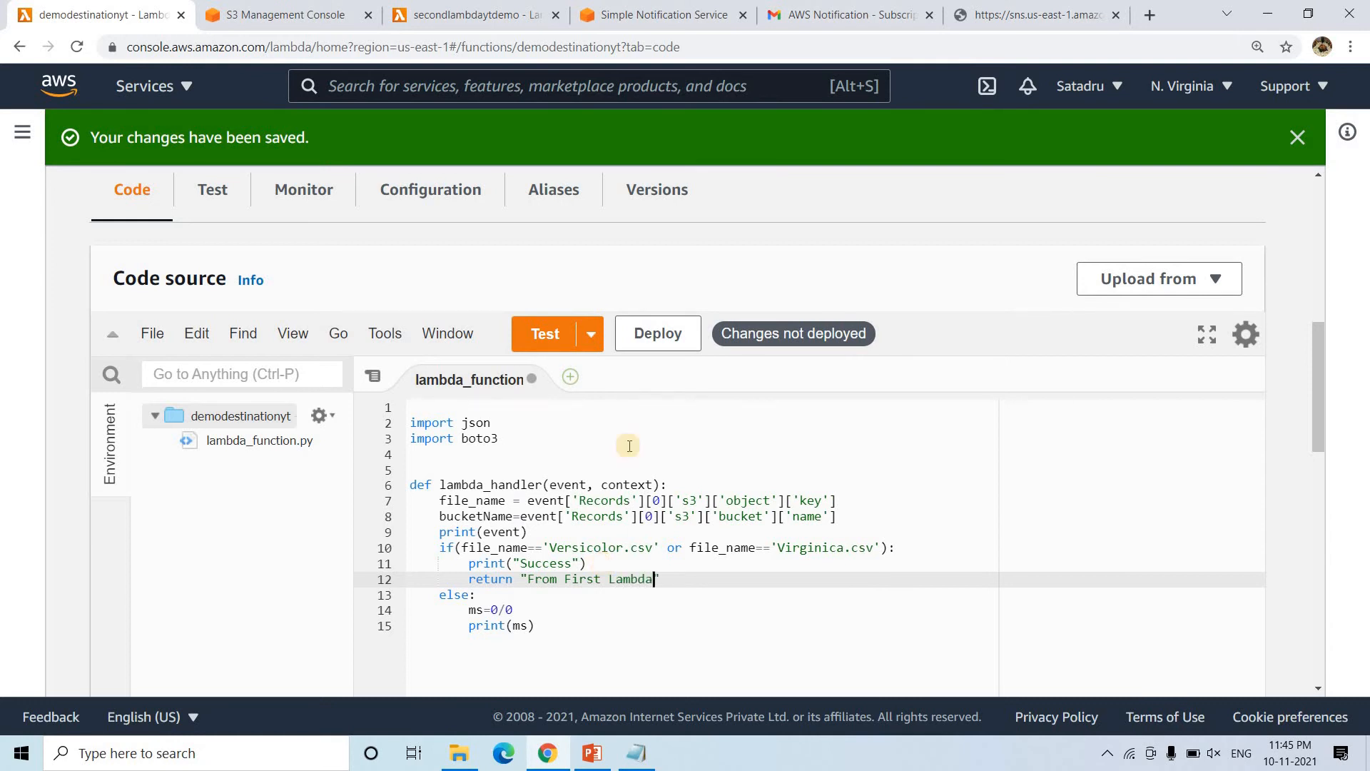
click(660, 333)
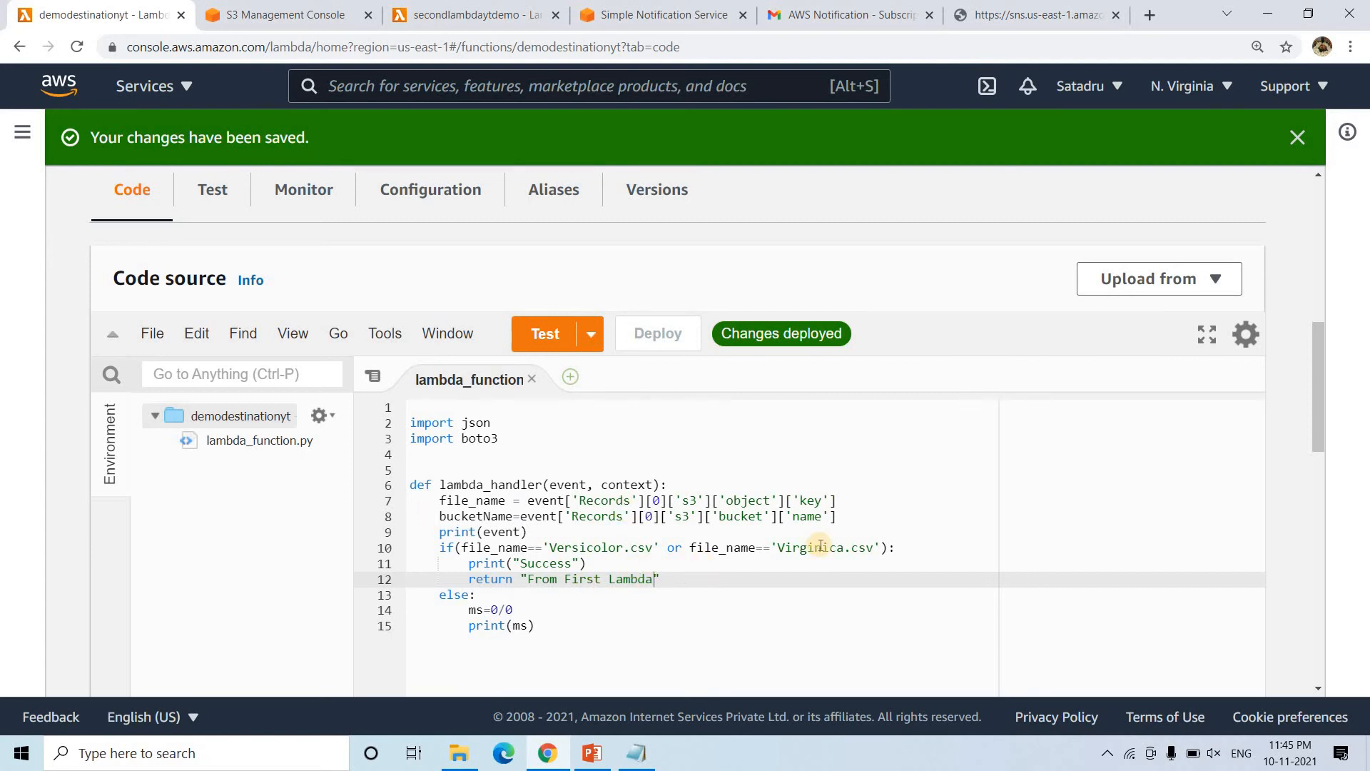
Upload Versicolor.csv from the Talend folder to the demotestingdataversi S3 bucket.
scroll(400, 414, up, 10)
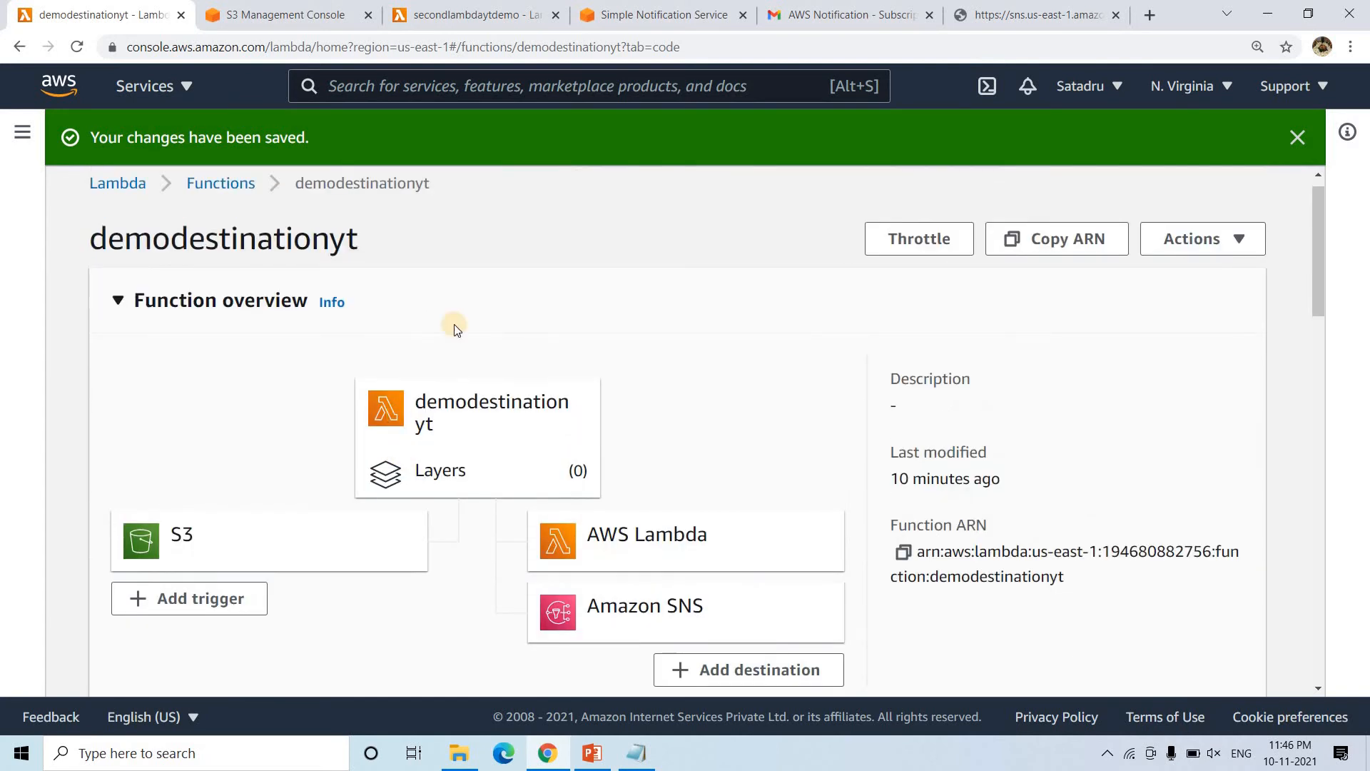
key(ctrl+Tab)
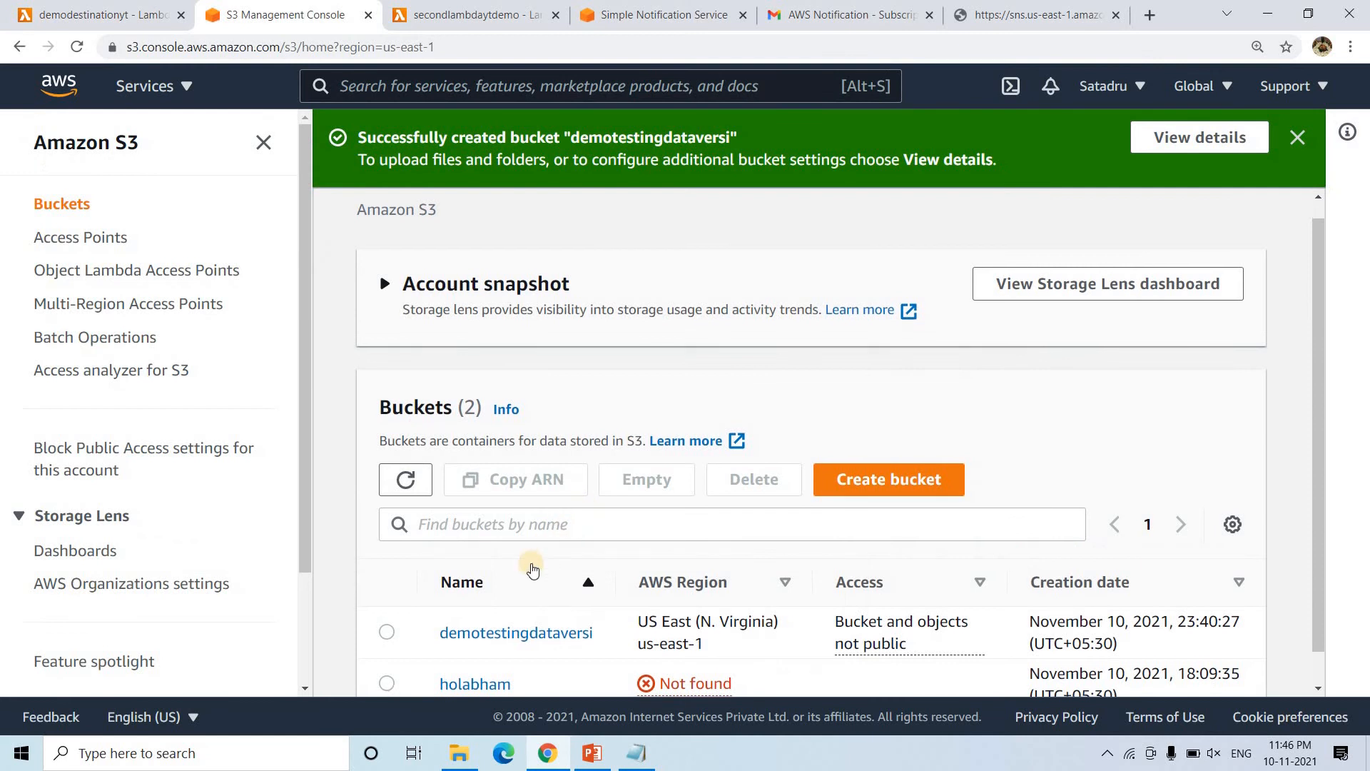
scroll(526, 563, down, 1)
click(502, 600)
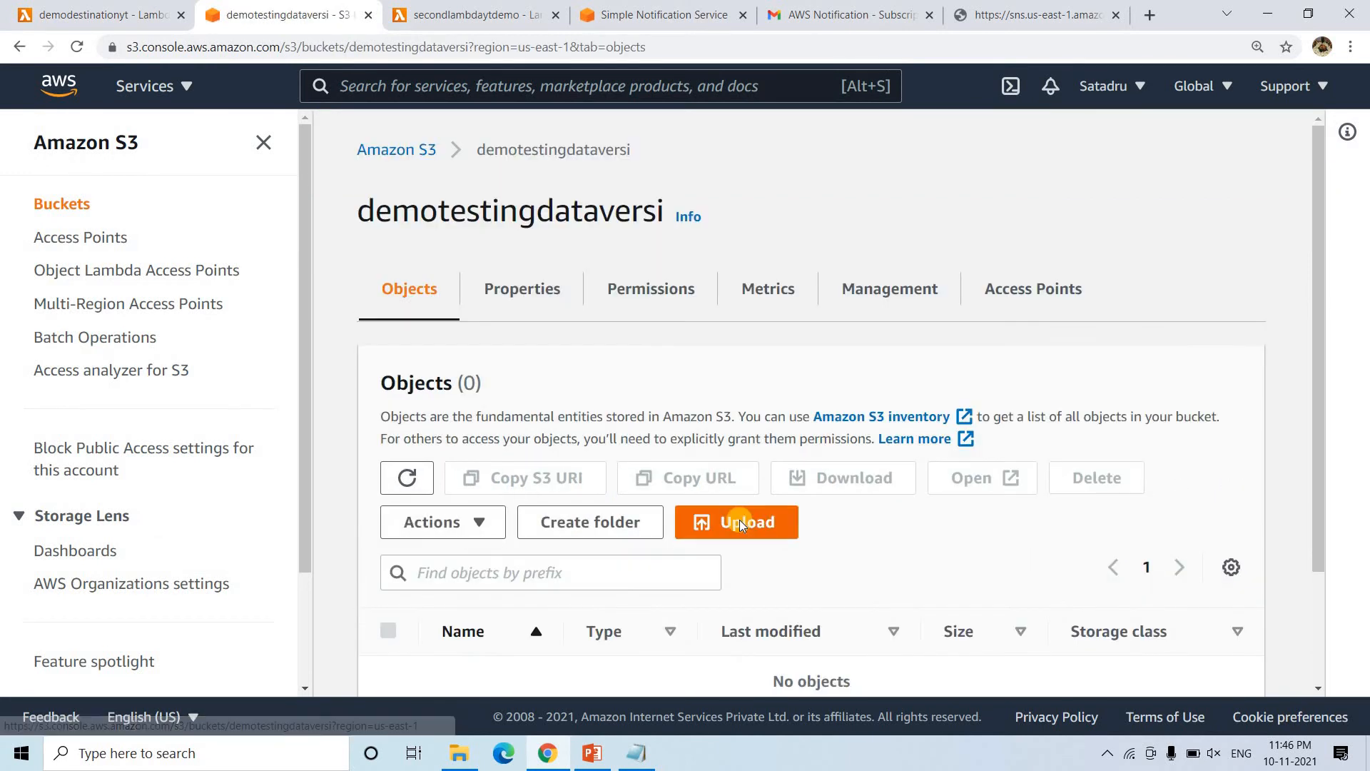
scroll(740, 519, down, 2)
click(808, 625)
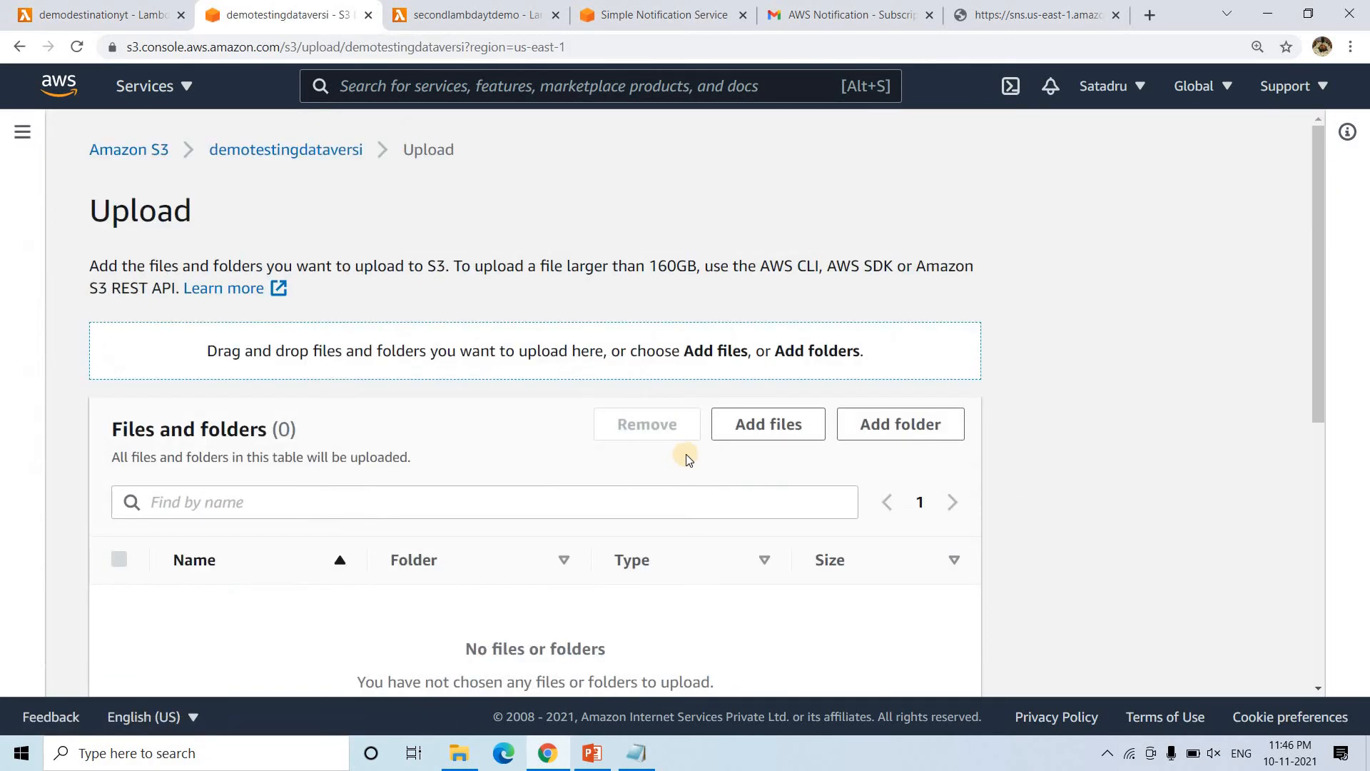
click(723, 430)
click(210, 207)
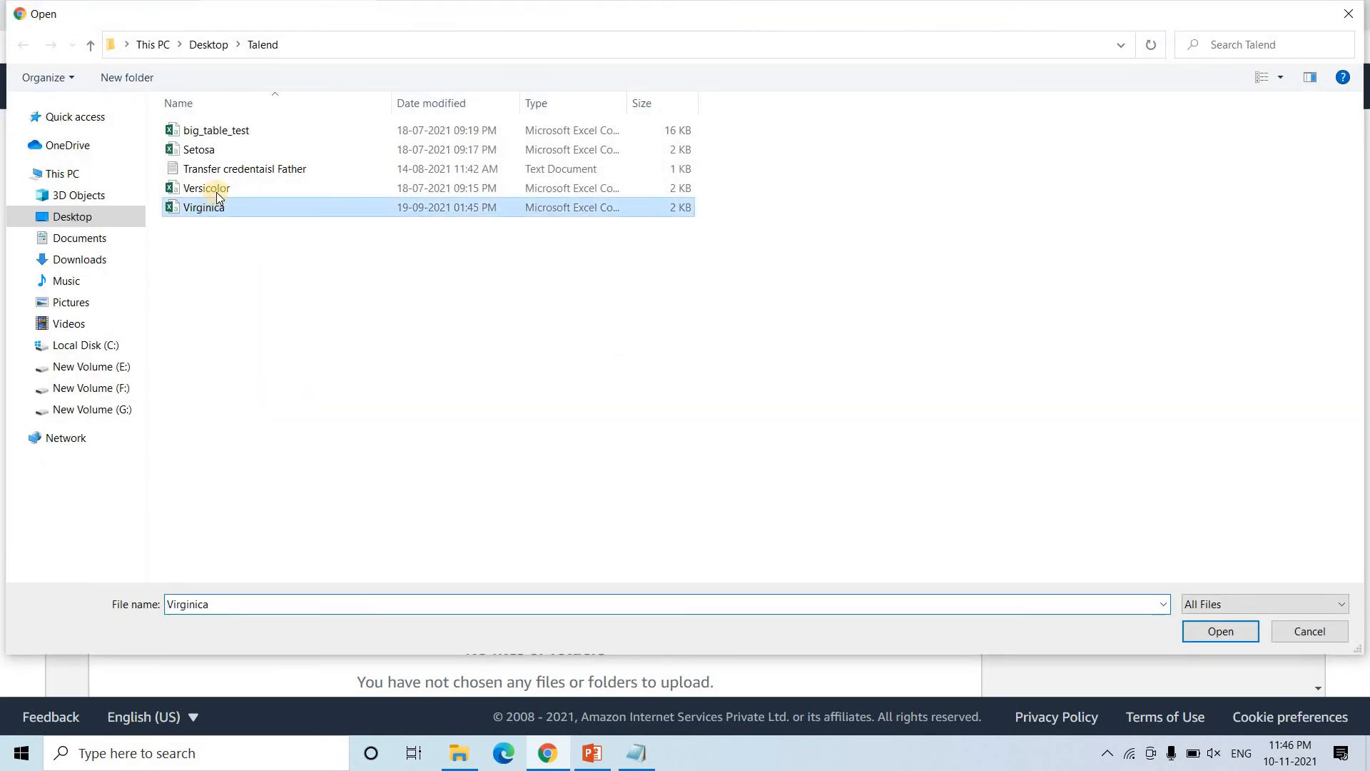
double_click(216, 190)
scroll(362, 506, down, 5)
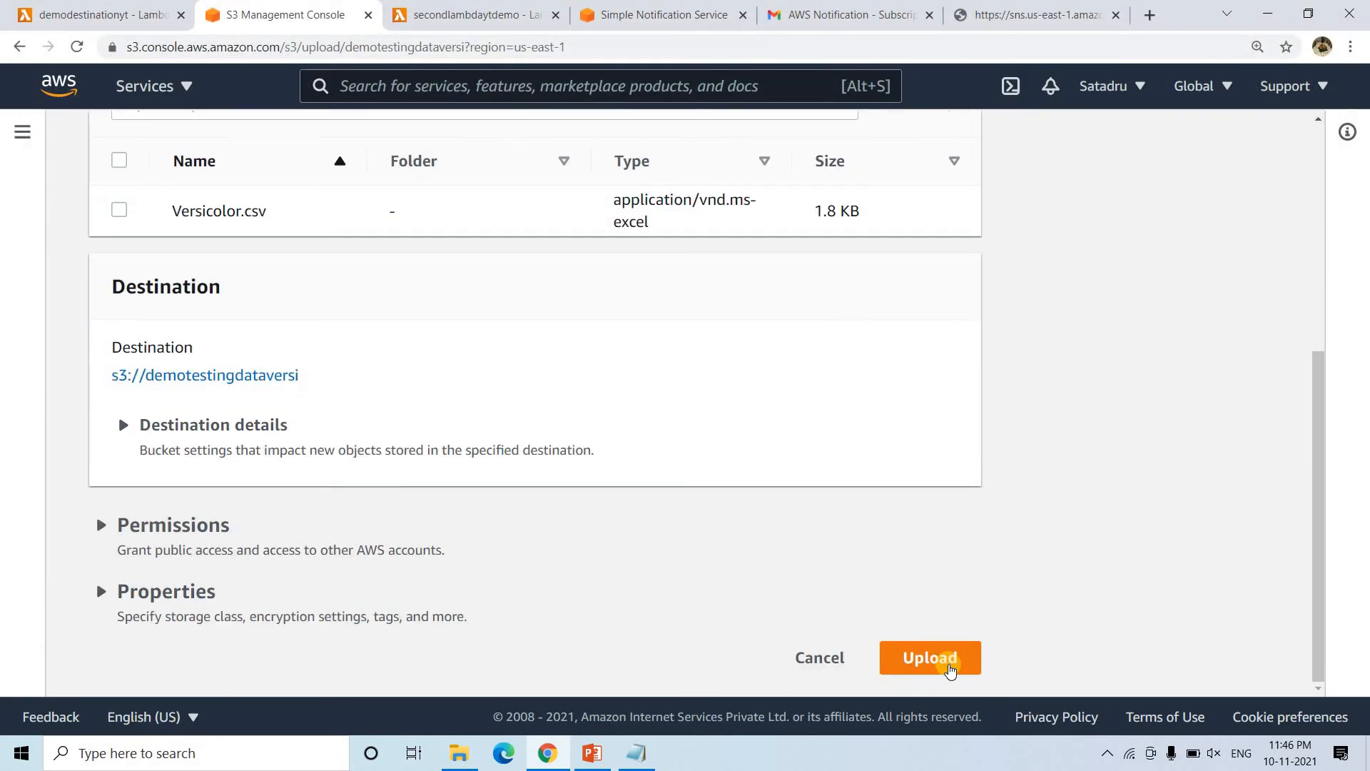
click(931, 658)
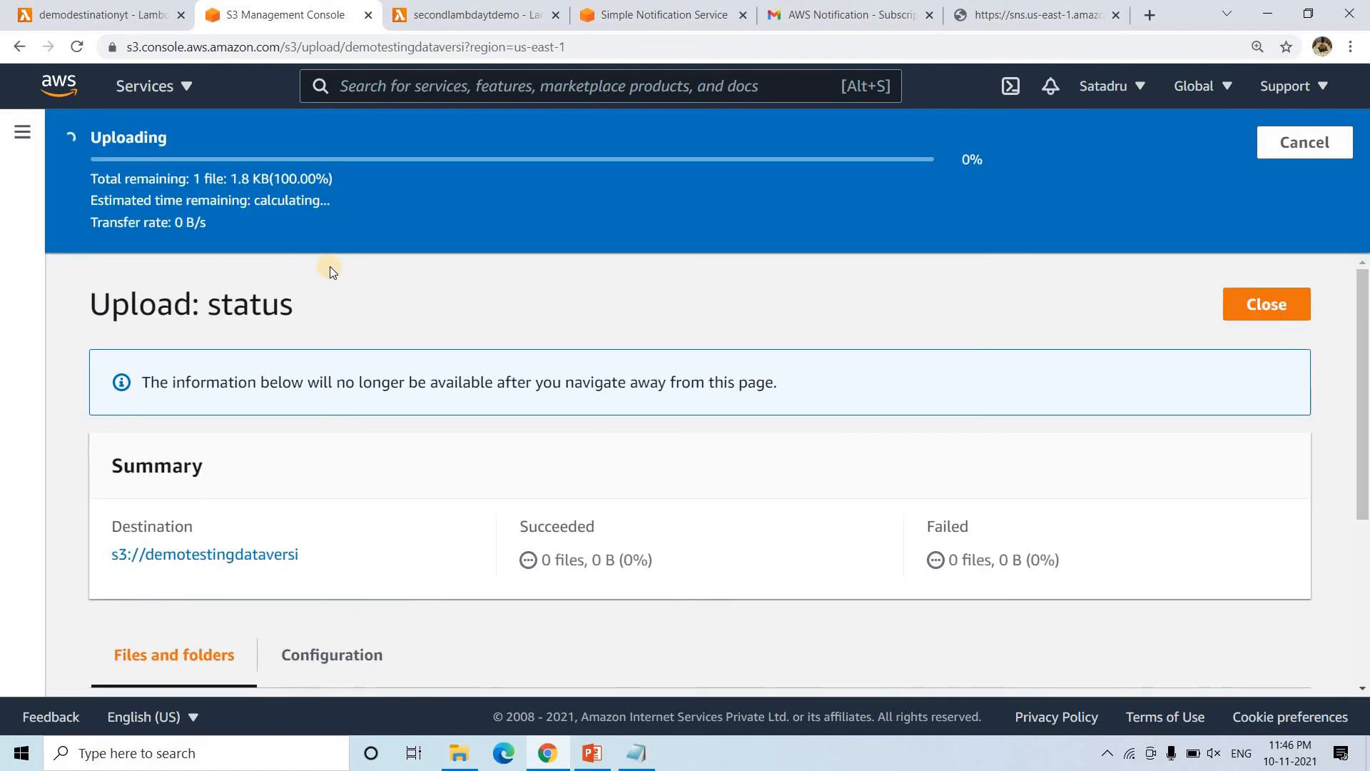
Open the latest CloudWatch log stream of the demodestinationyt function.
click(21, 10)
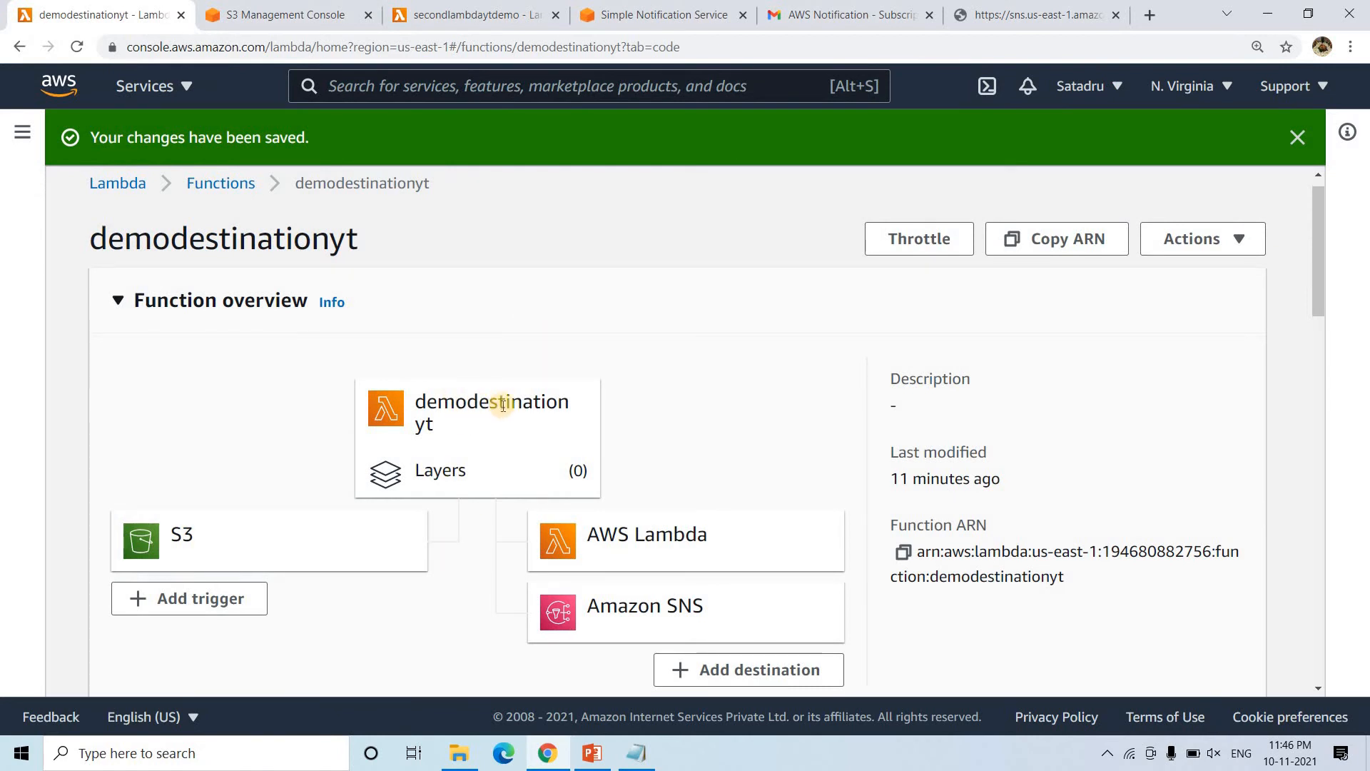
scroll(431, 391, down, 5)
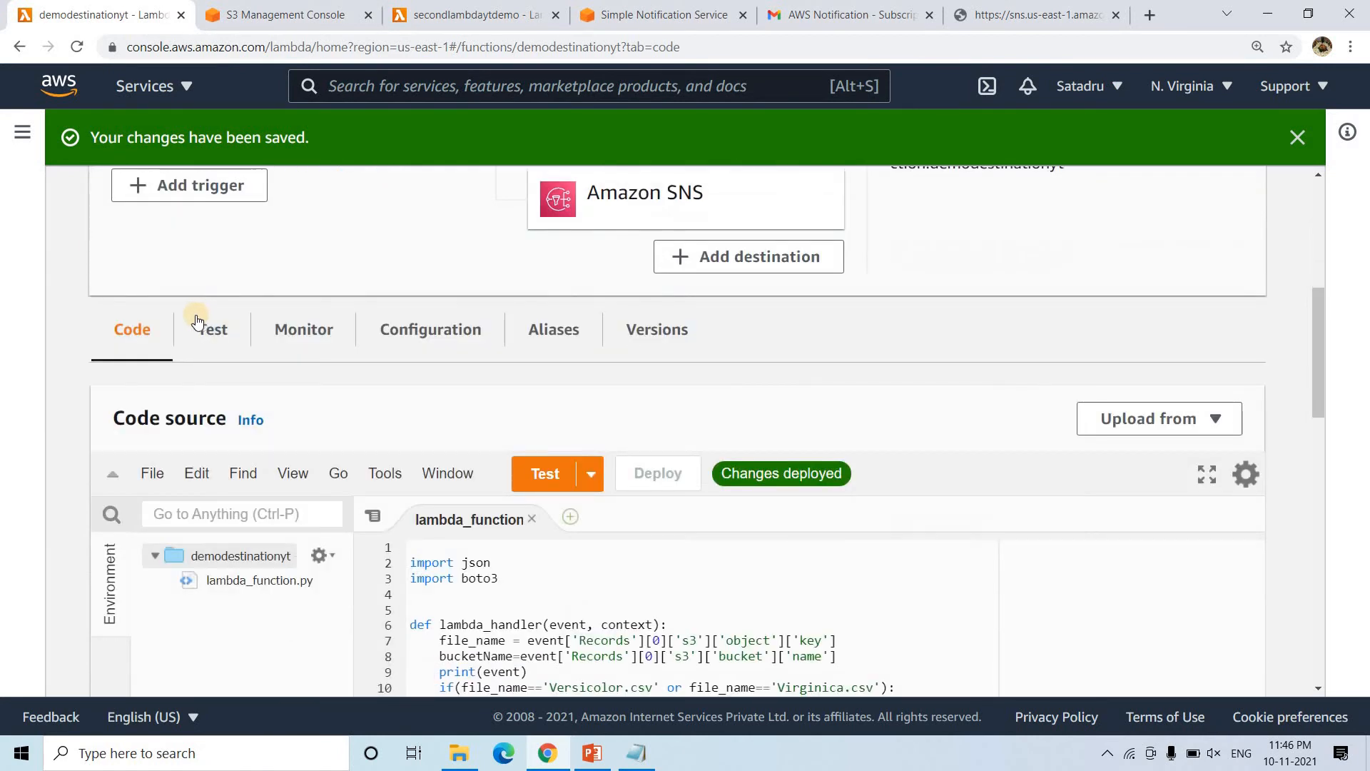
click(277, 335)
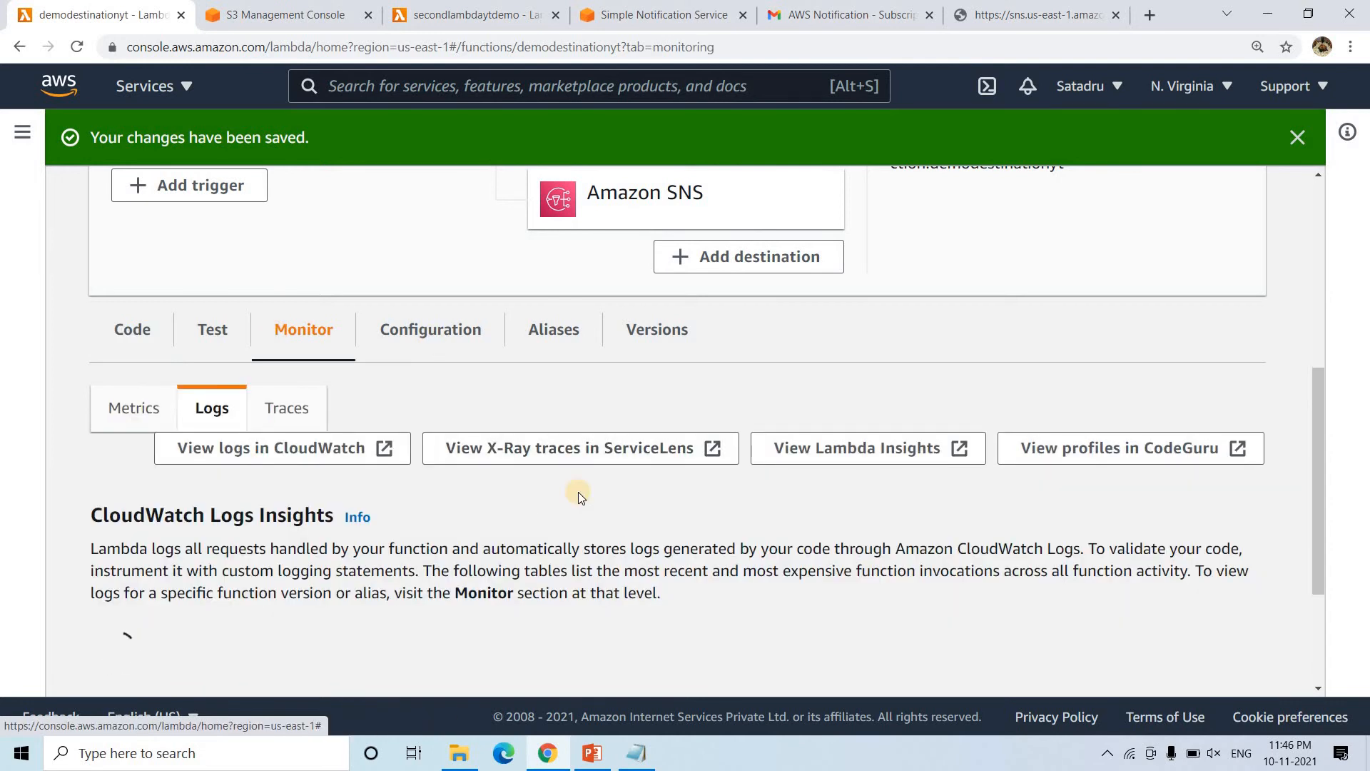
scroll(443, 498, down, 3)
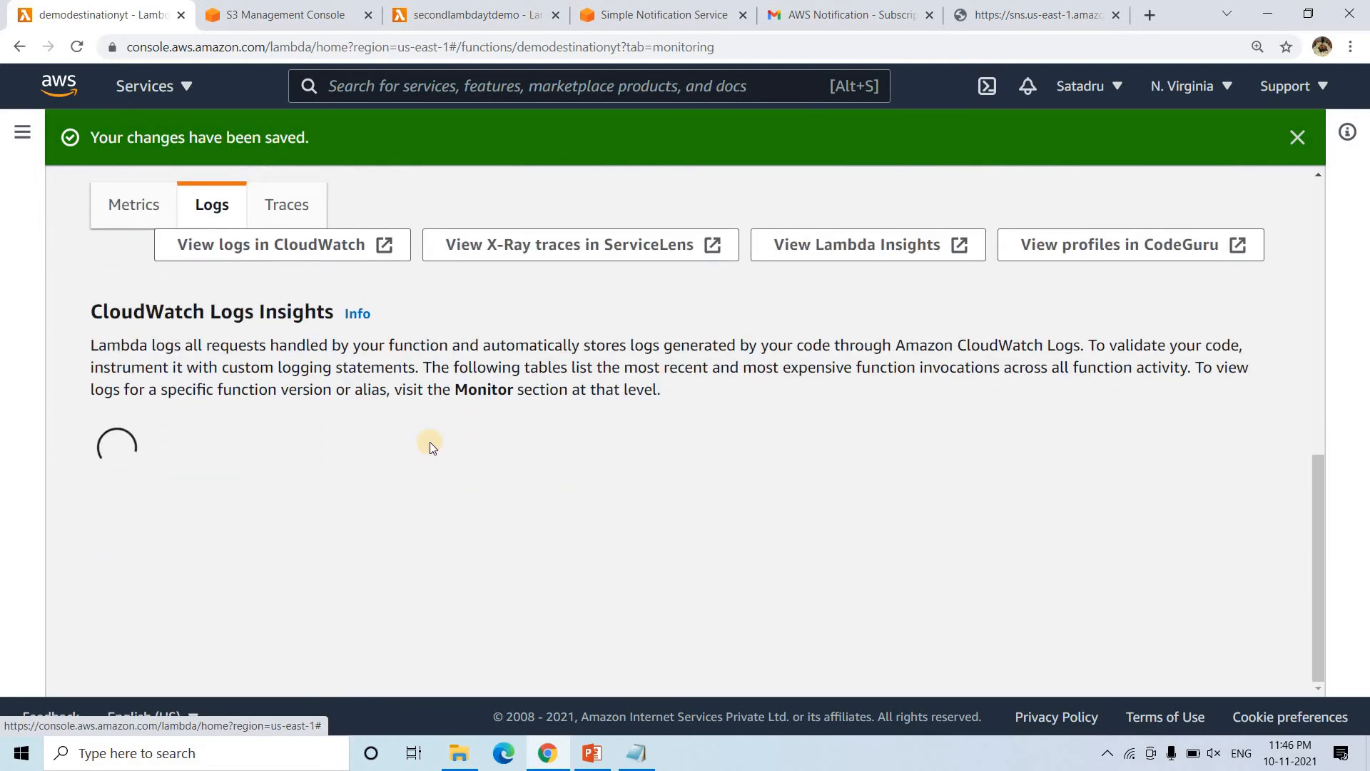
scroll(328, 285, up, 1)
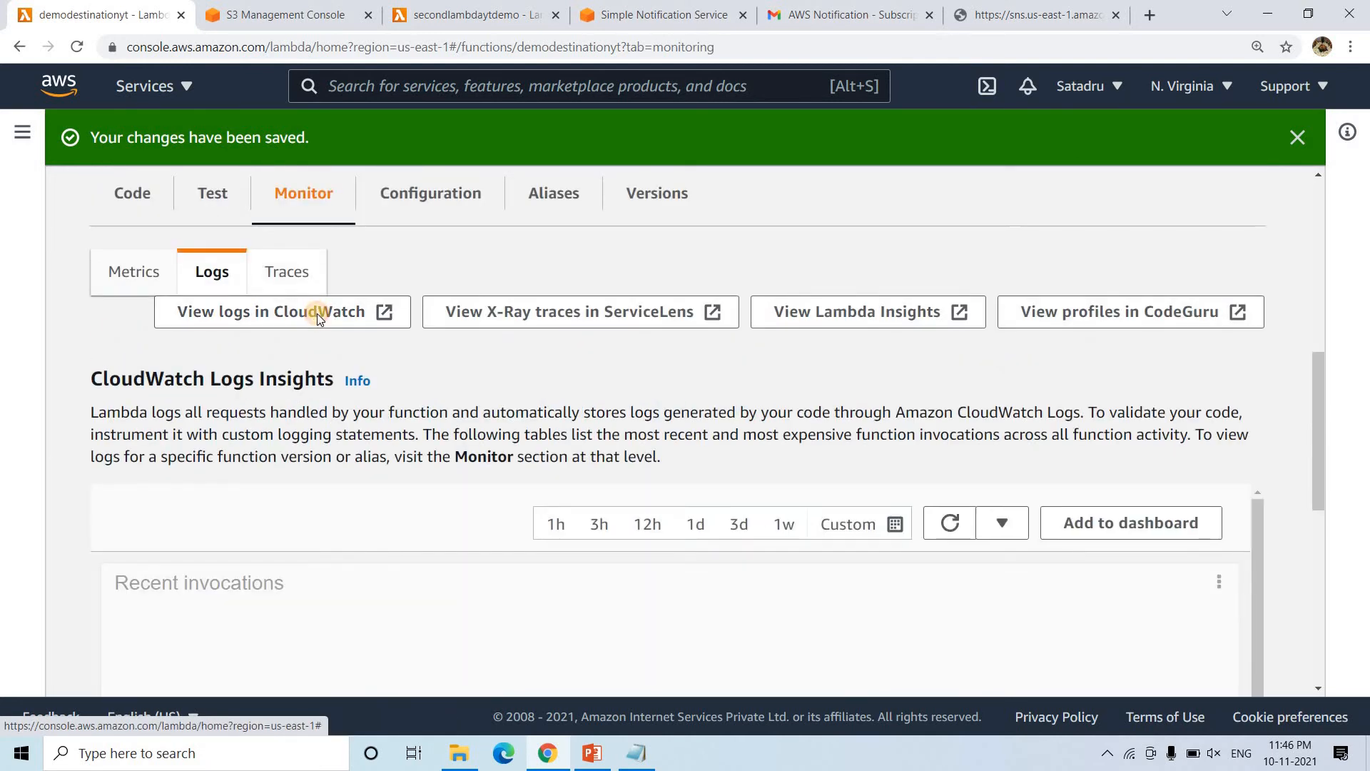
click(317, 314)
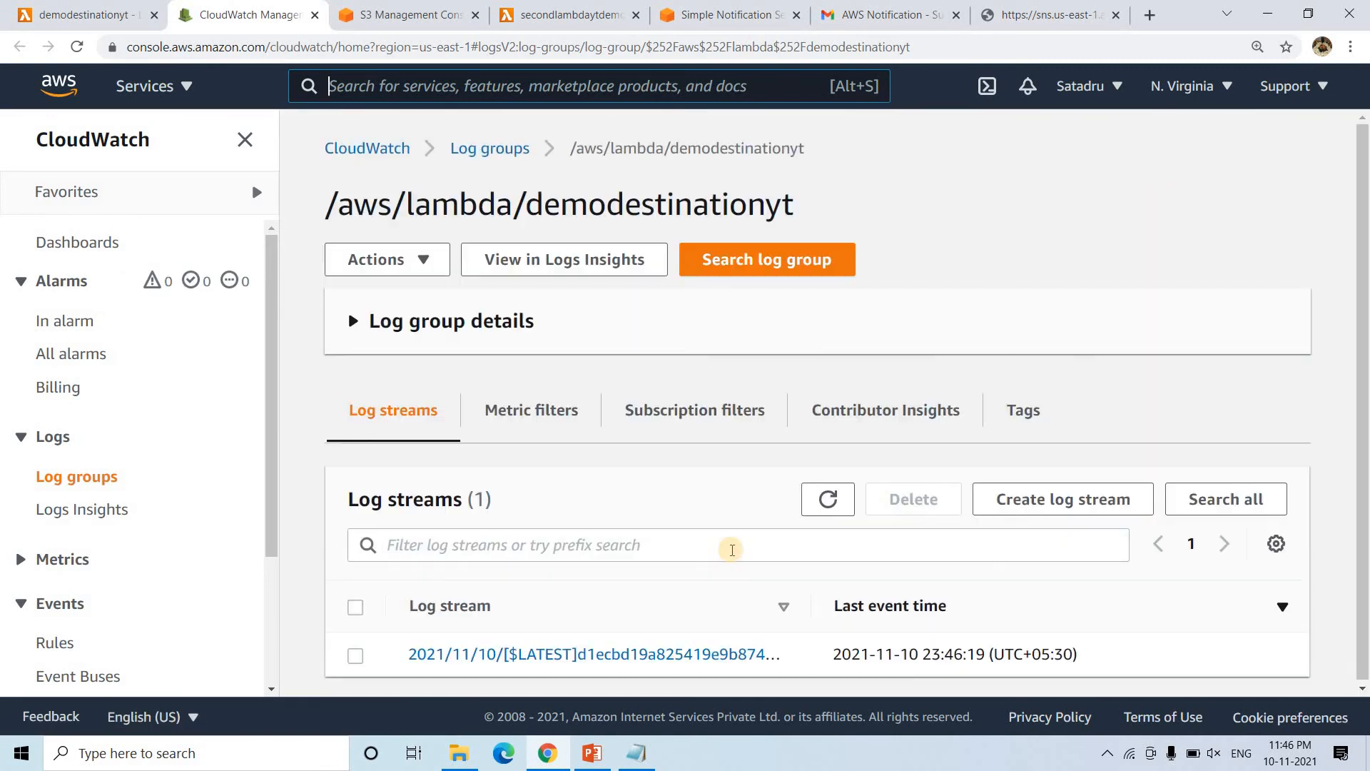
click(616, 654)
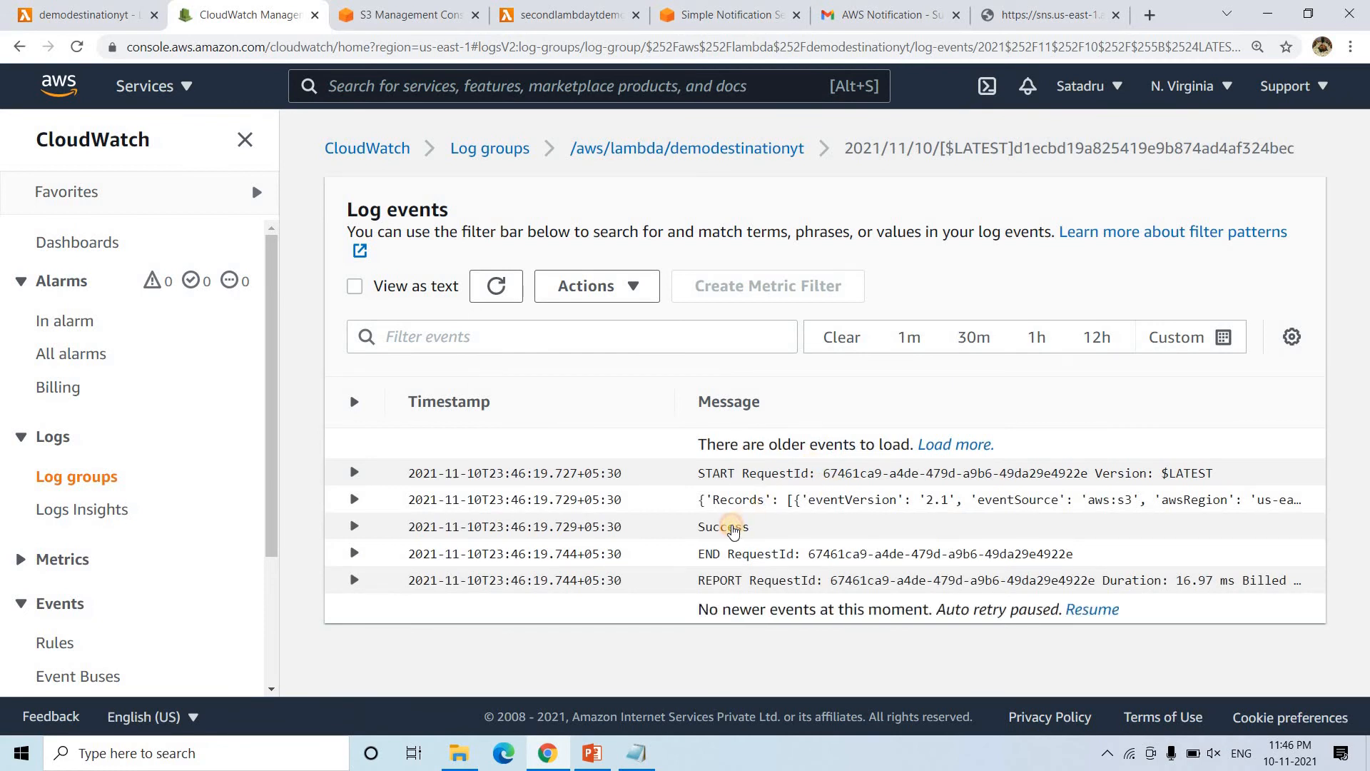
Expand the Success message and the S3 event record in the log events and examine the record.
click(733, 529)
click(737, 503)
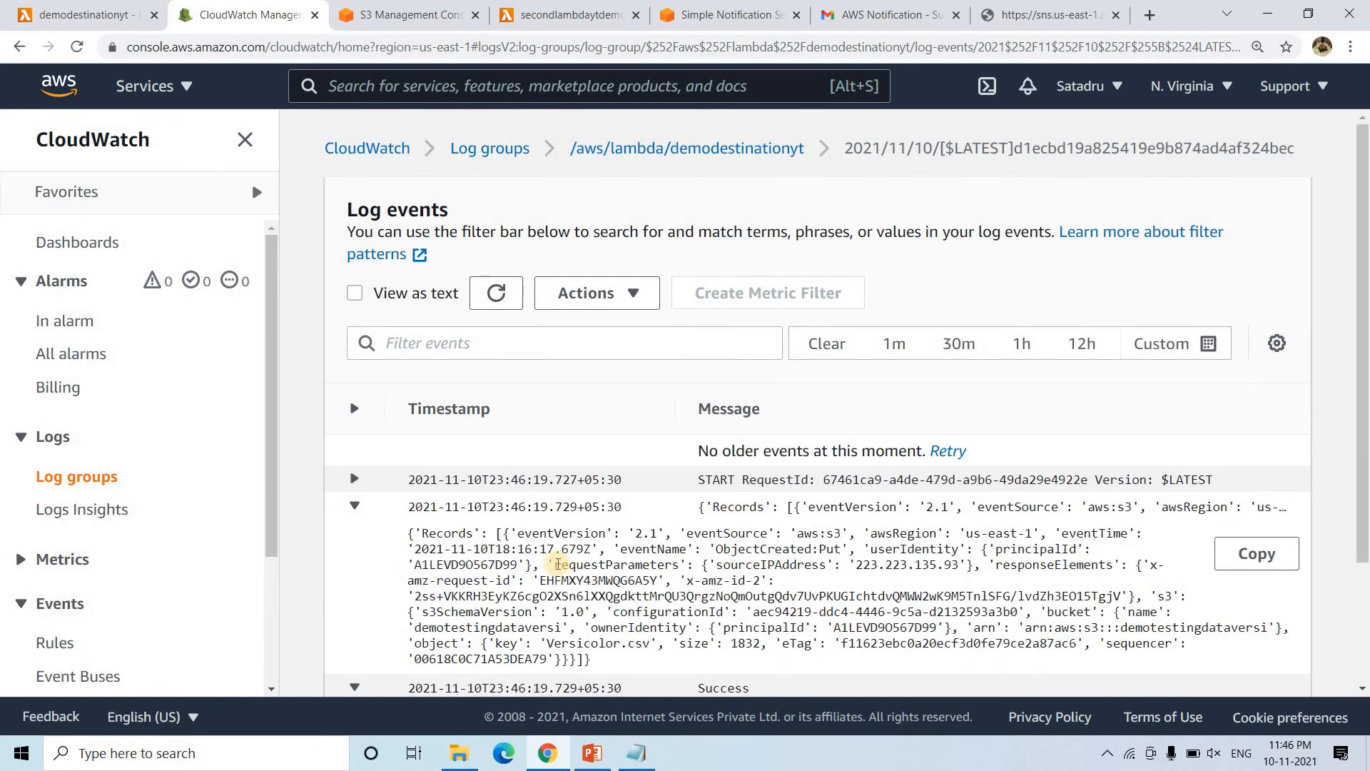
drag(412, 534, 621, 660)
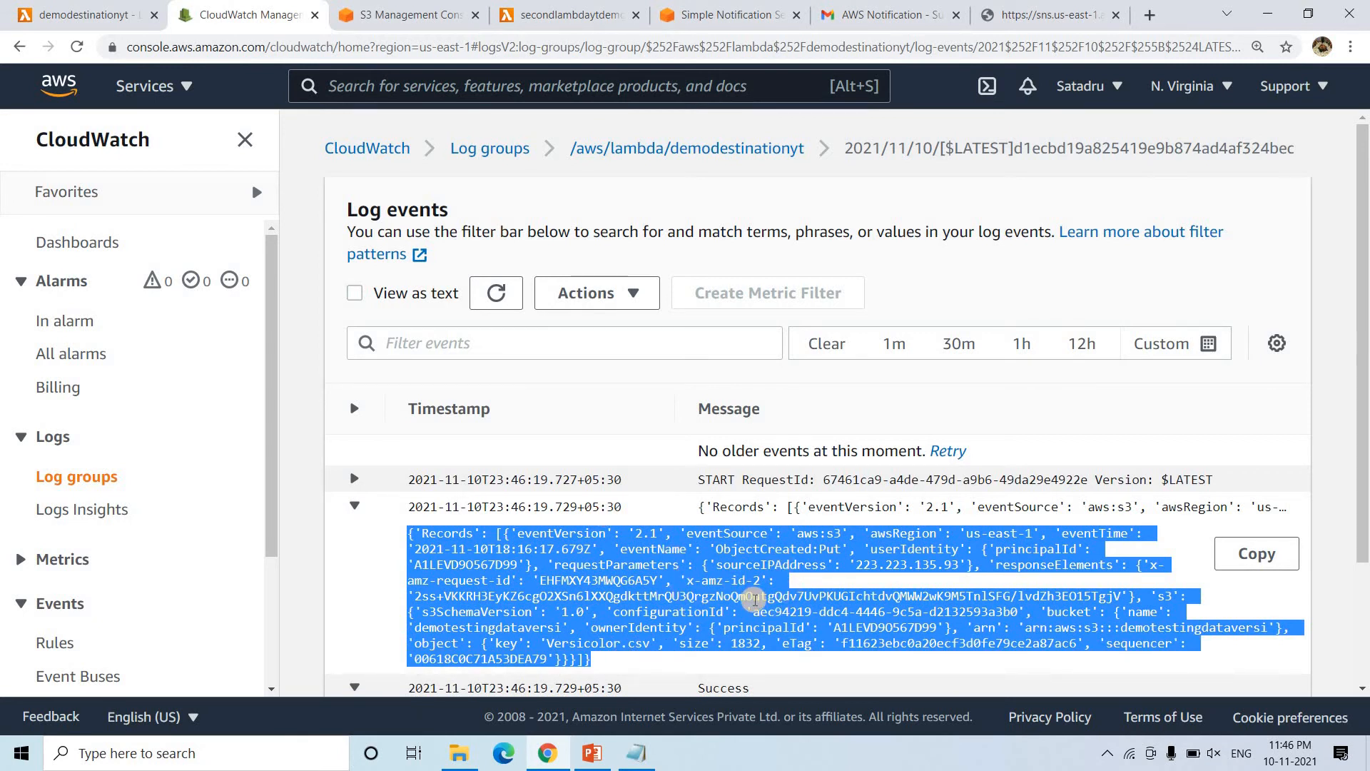
click(439, 521)
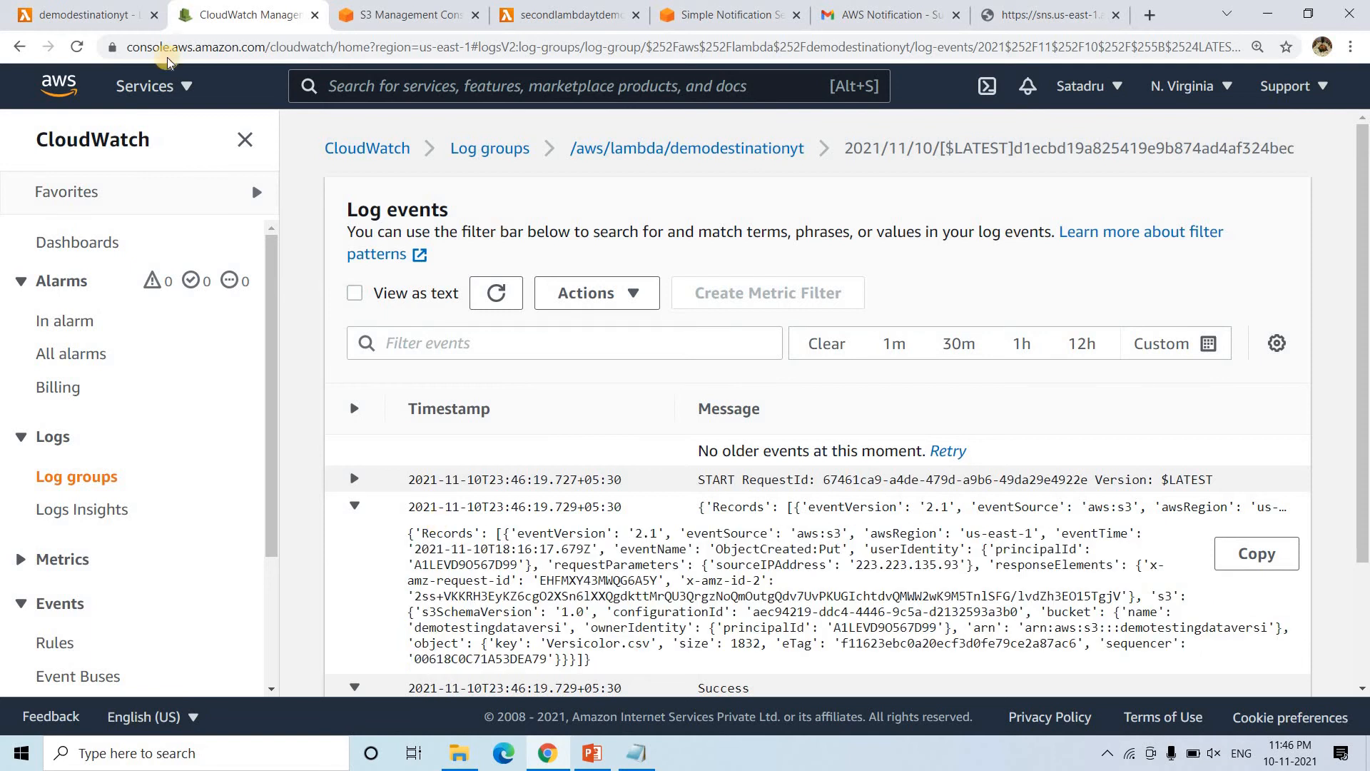
Return to demodestinationyt's destinations, and open the latest CloudWatch log stream of the secondlambdaytdemo function.
click(105, 13)
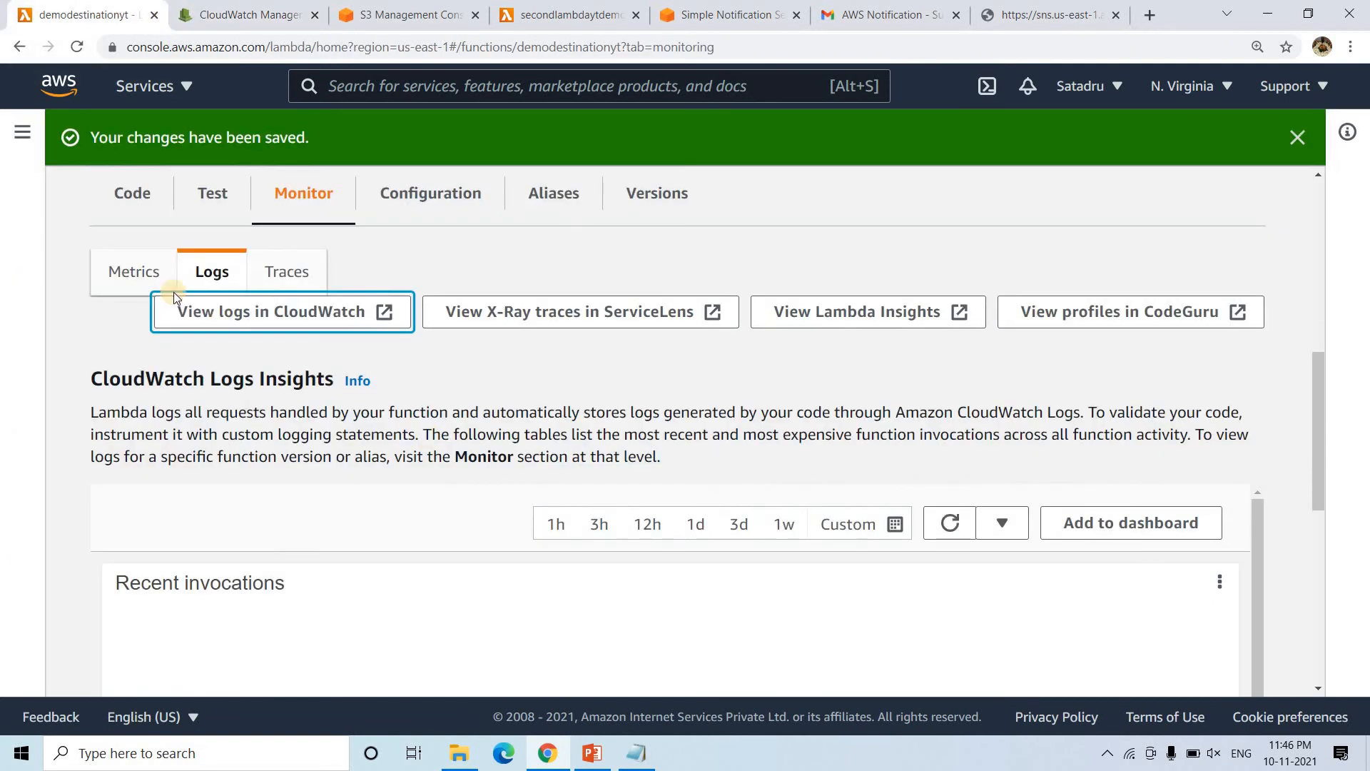
scroll(338, 273, up, 1)
scroll(338, 272, up, 4)
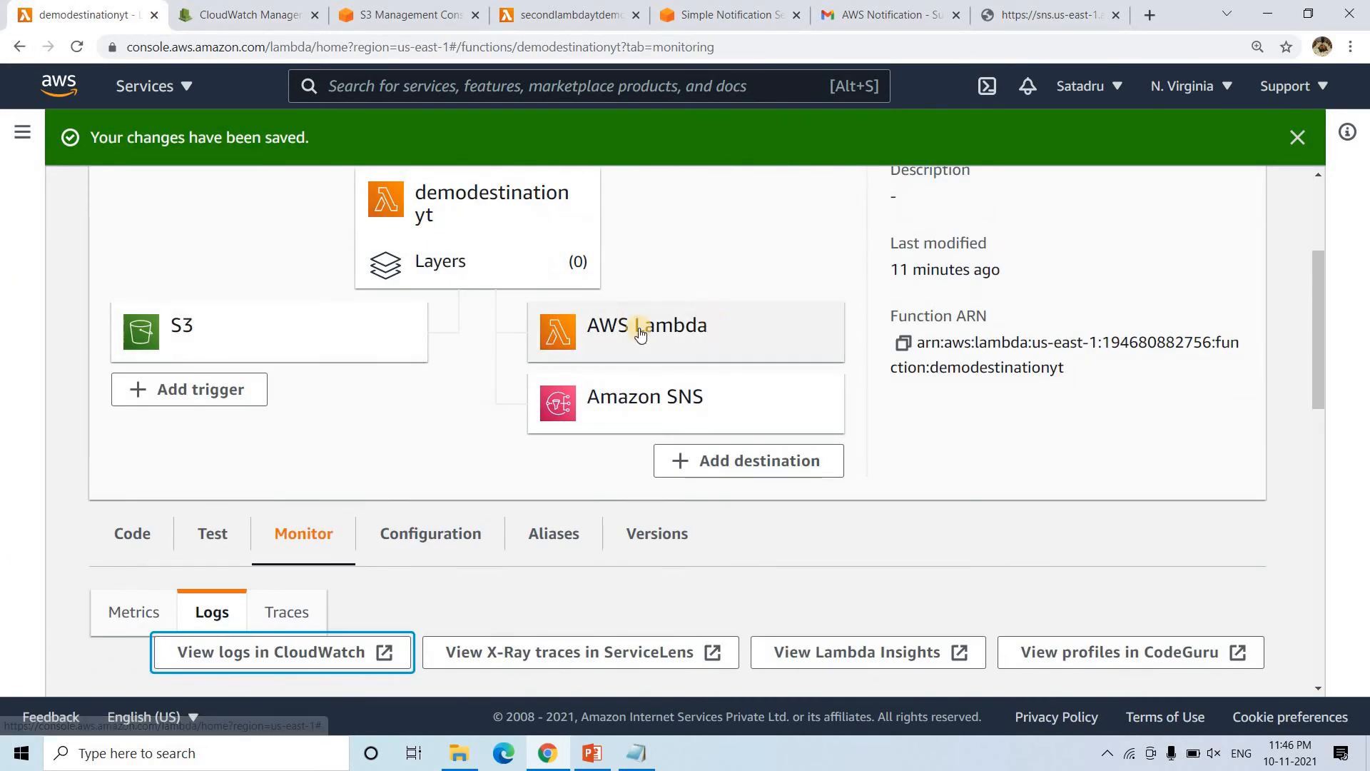
click(555, 9)
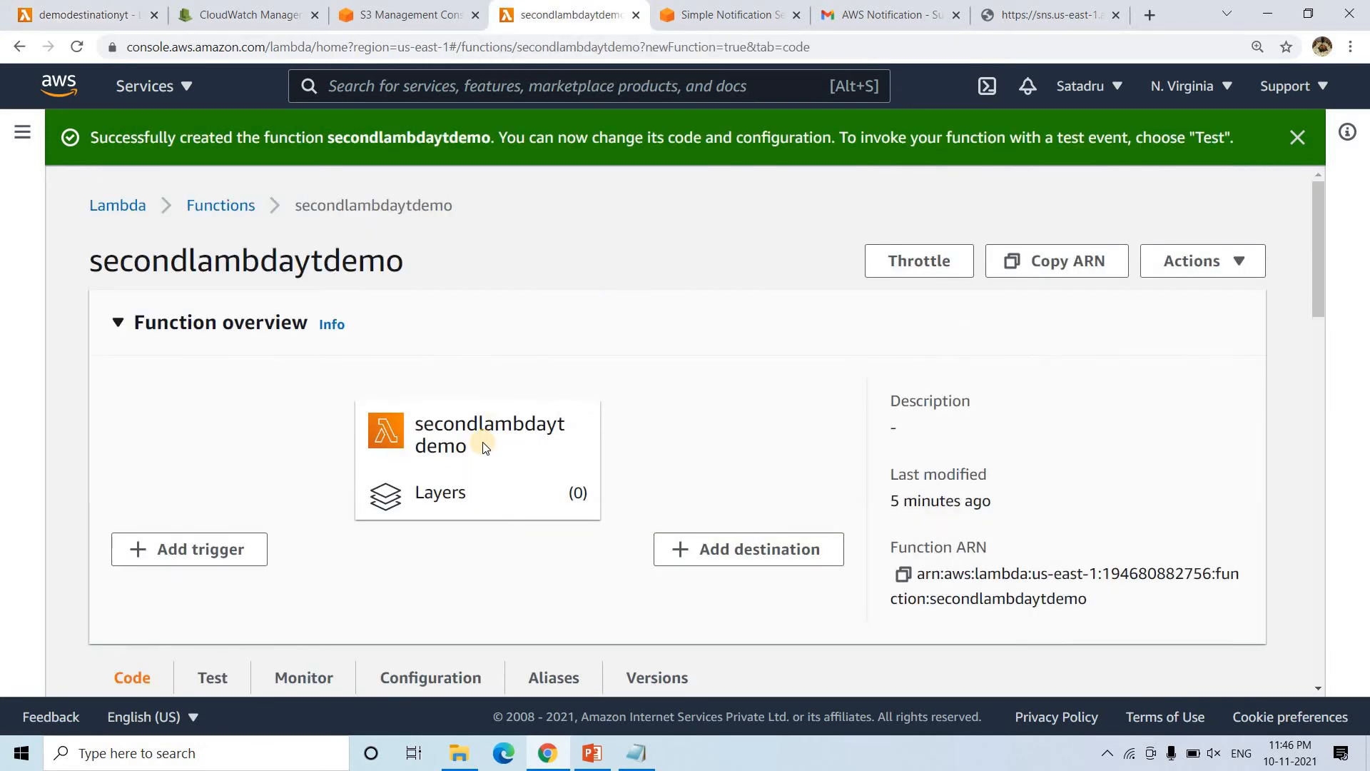
scroll(311, 363, down, 5)
click(312, 364)
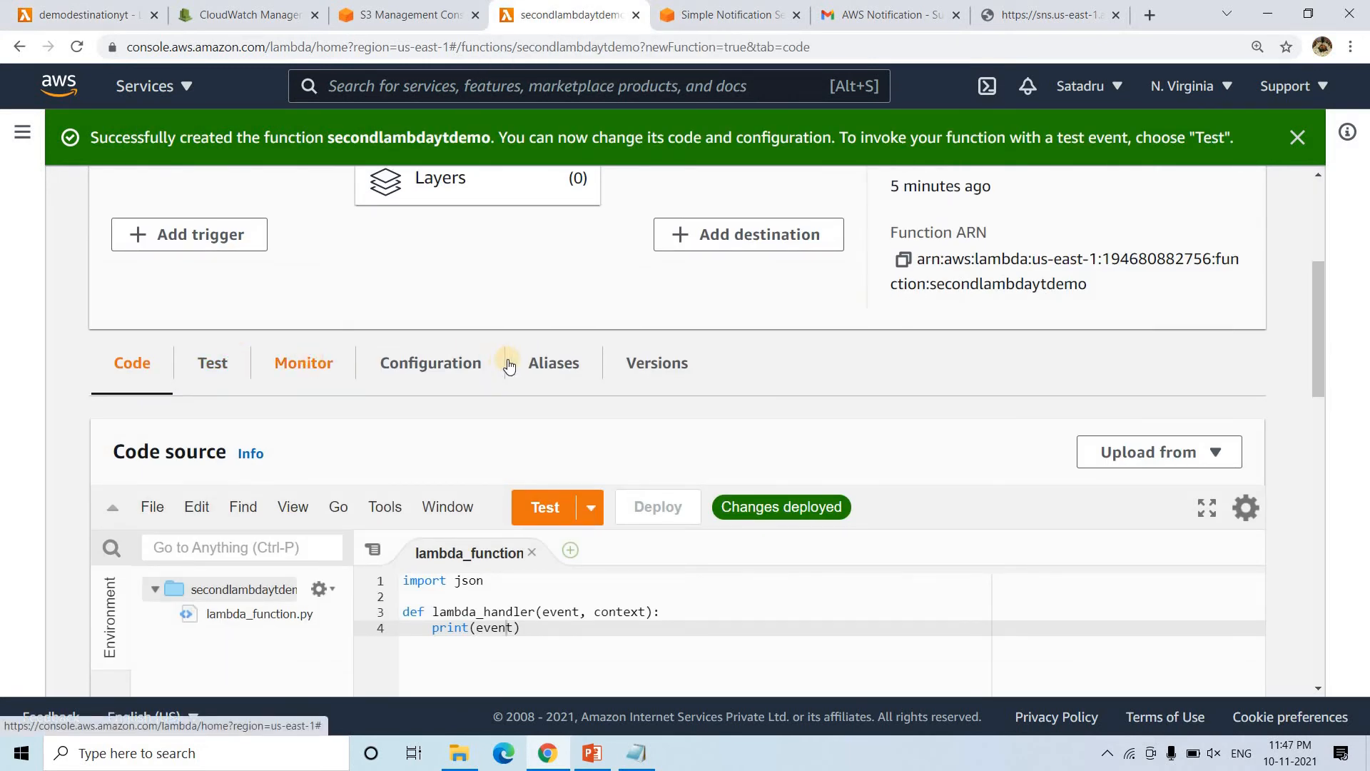
scroll(297, 249, down, 3)
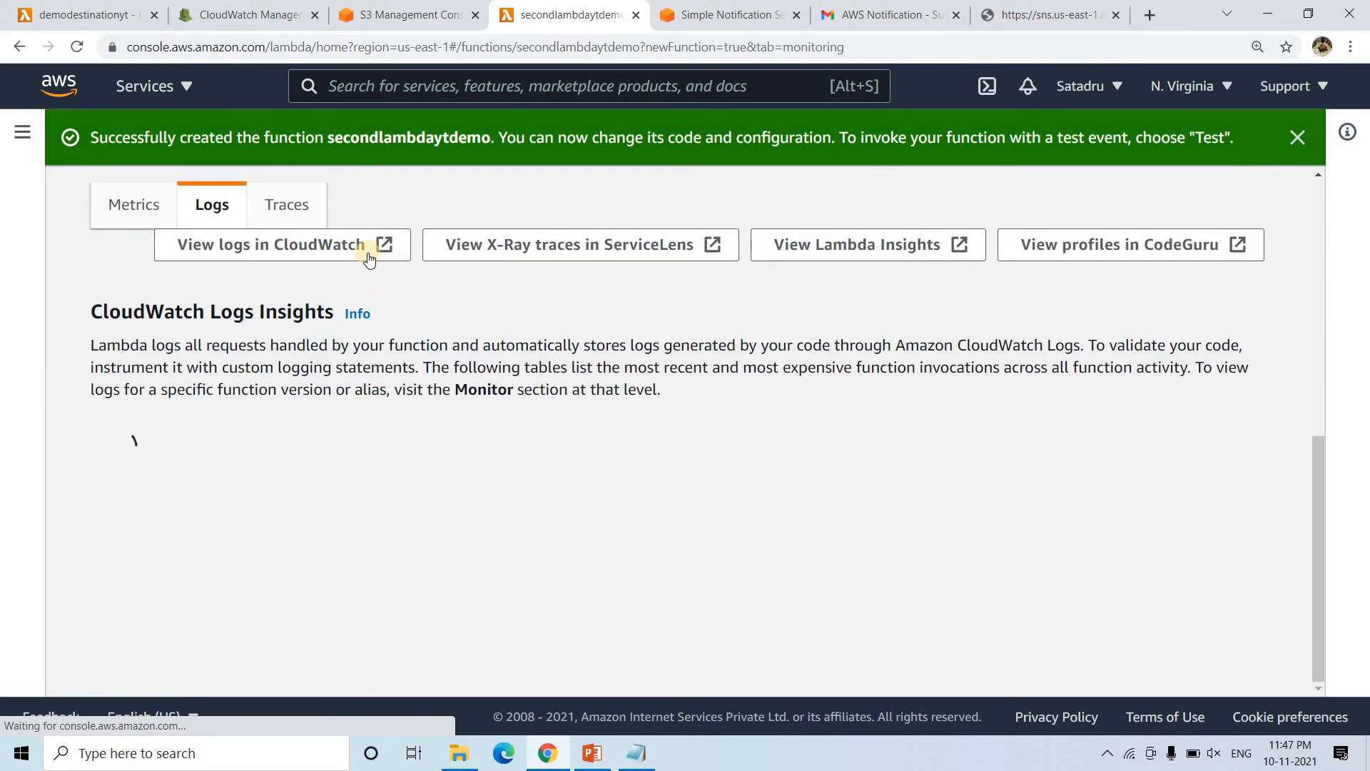
click(295, 244)
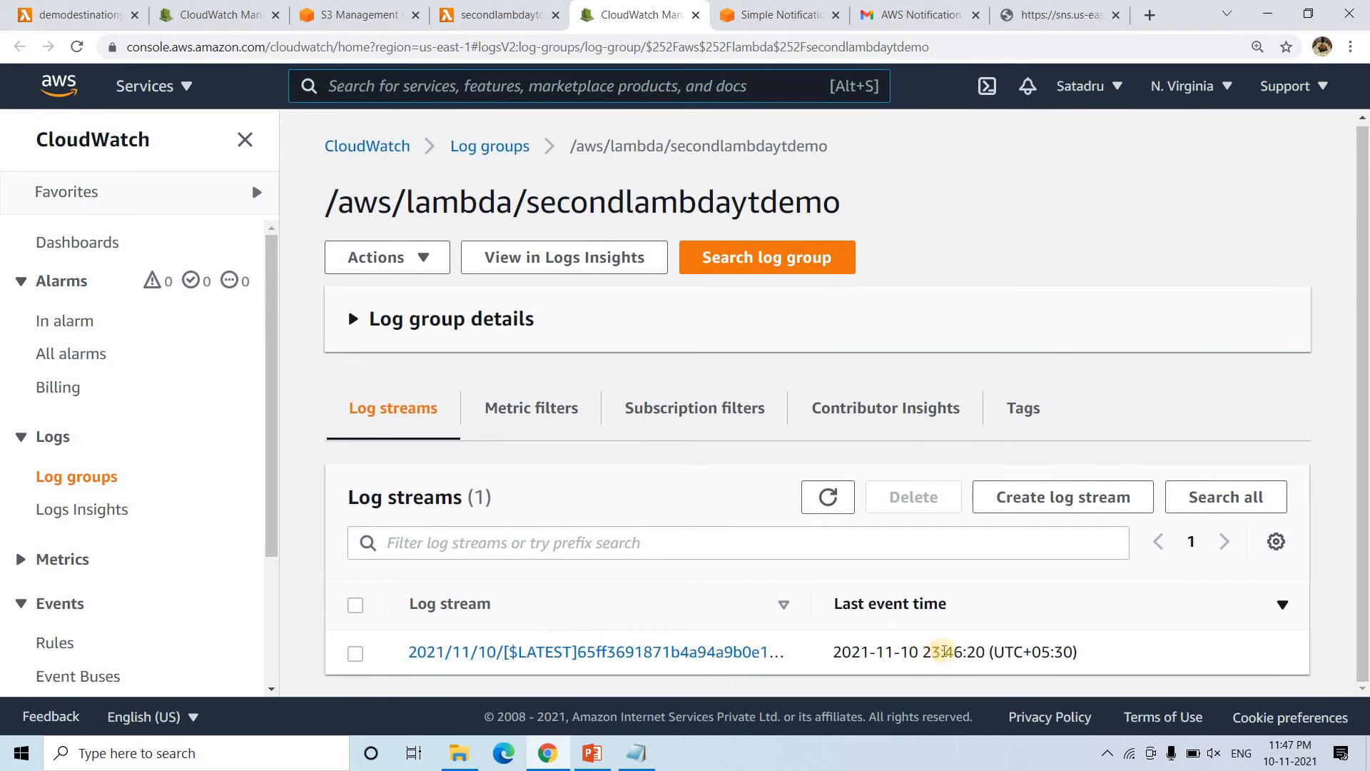
click(651, 652)
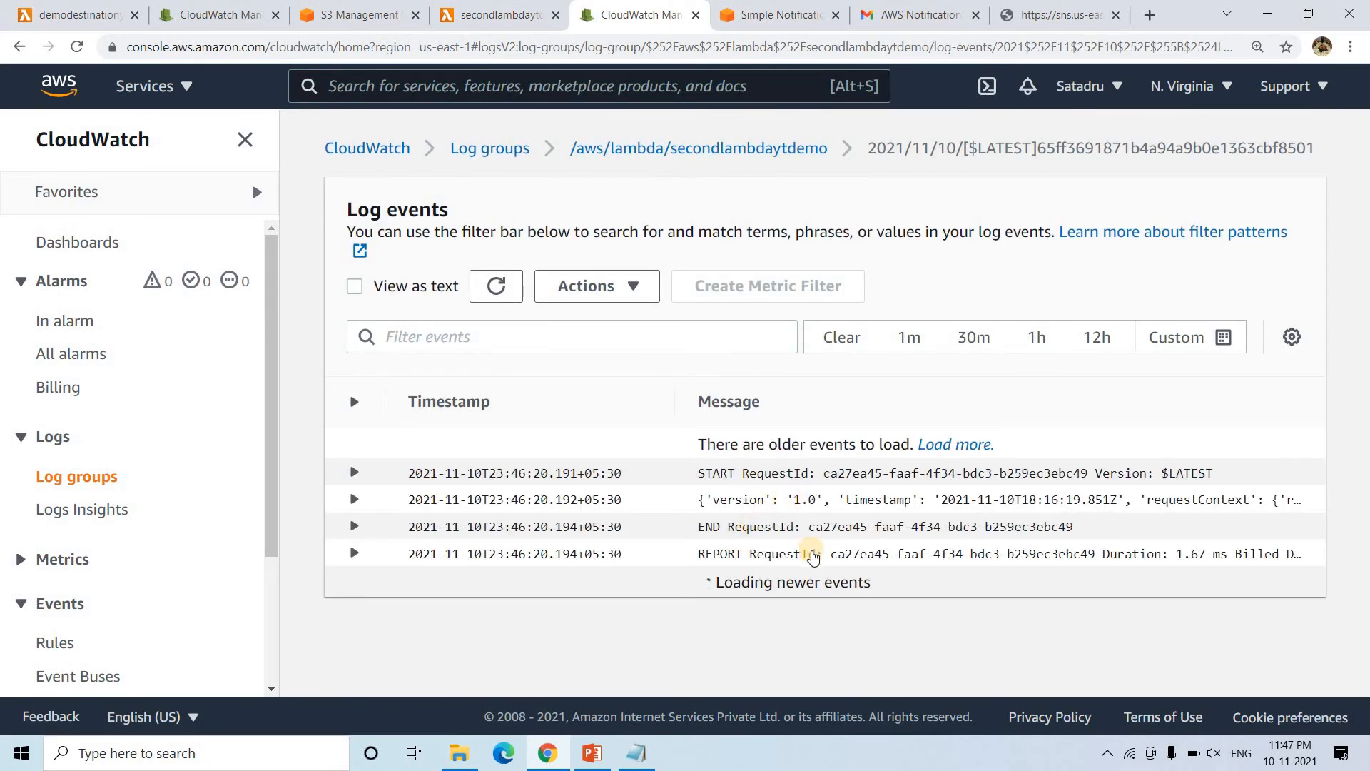
Expand the logged invocation record and examine its version, timestamp and requestContext fields.
click(798, 500)
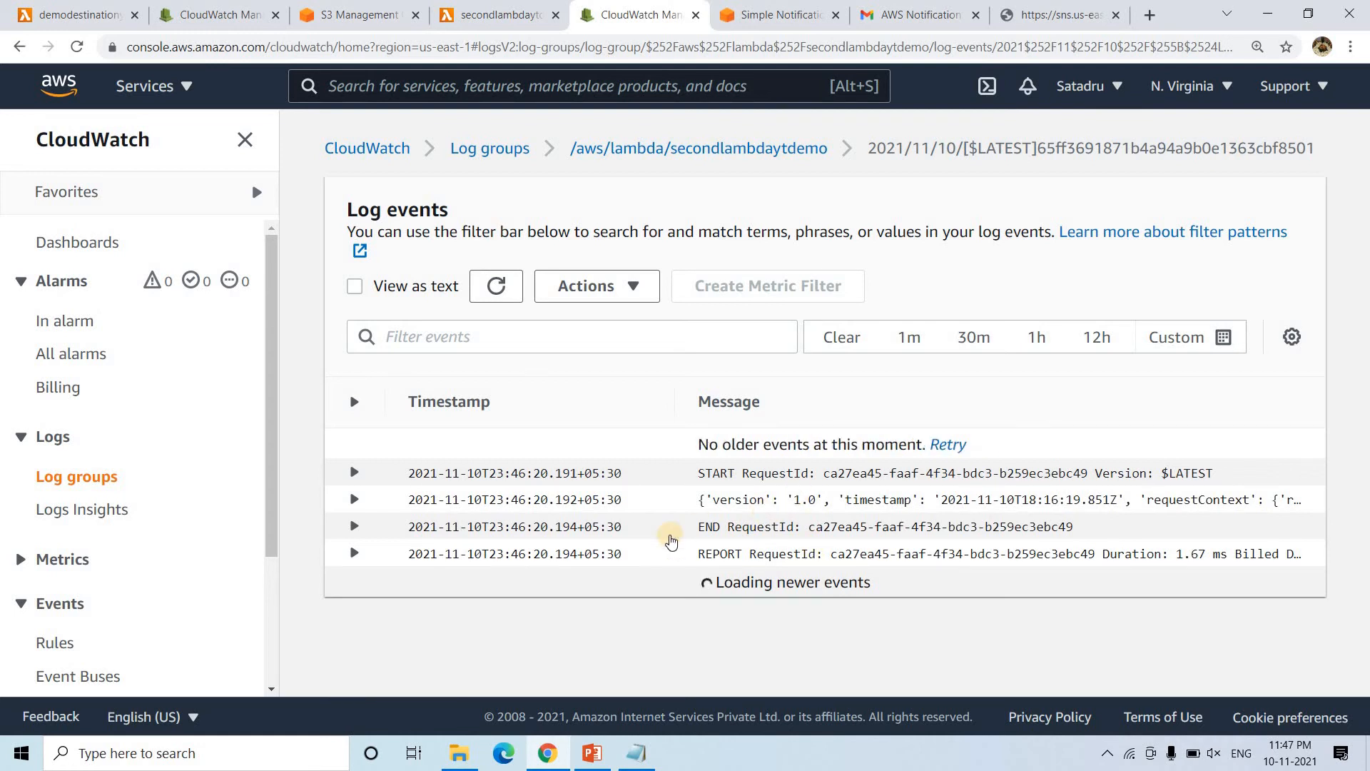
scroll(957, 580, down, 2)
drag(542, 604, 406, 424)
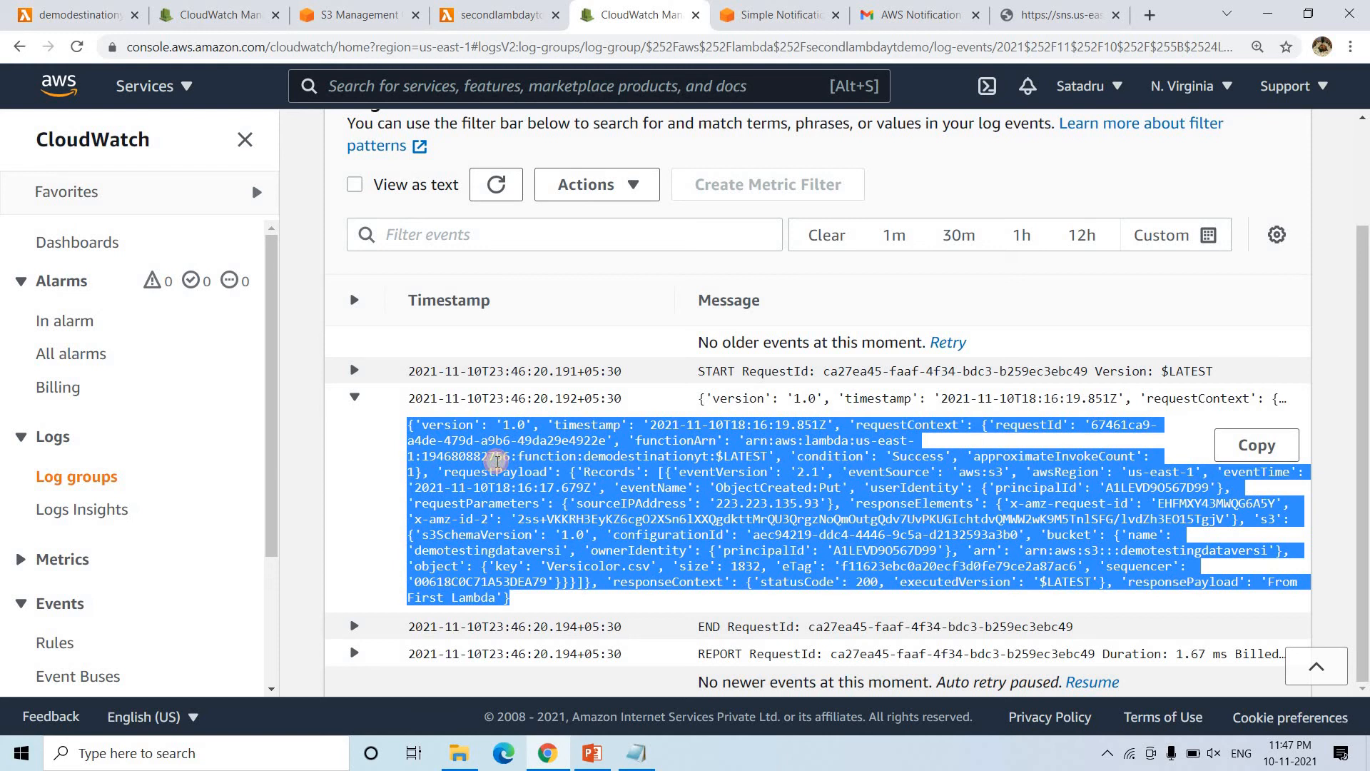
click(451, 424)
double_click(451, 424)
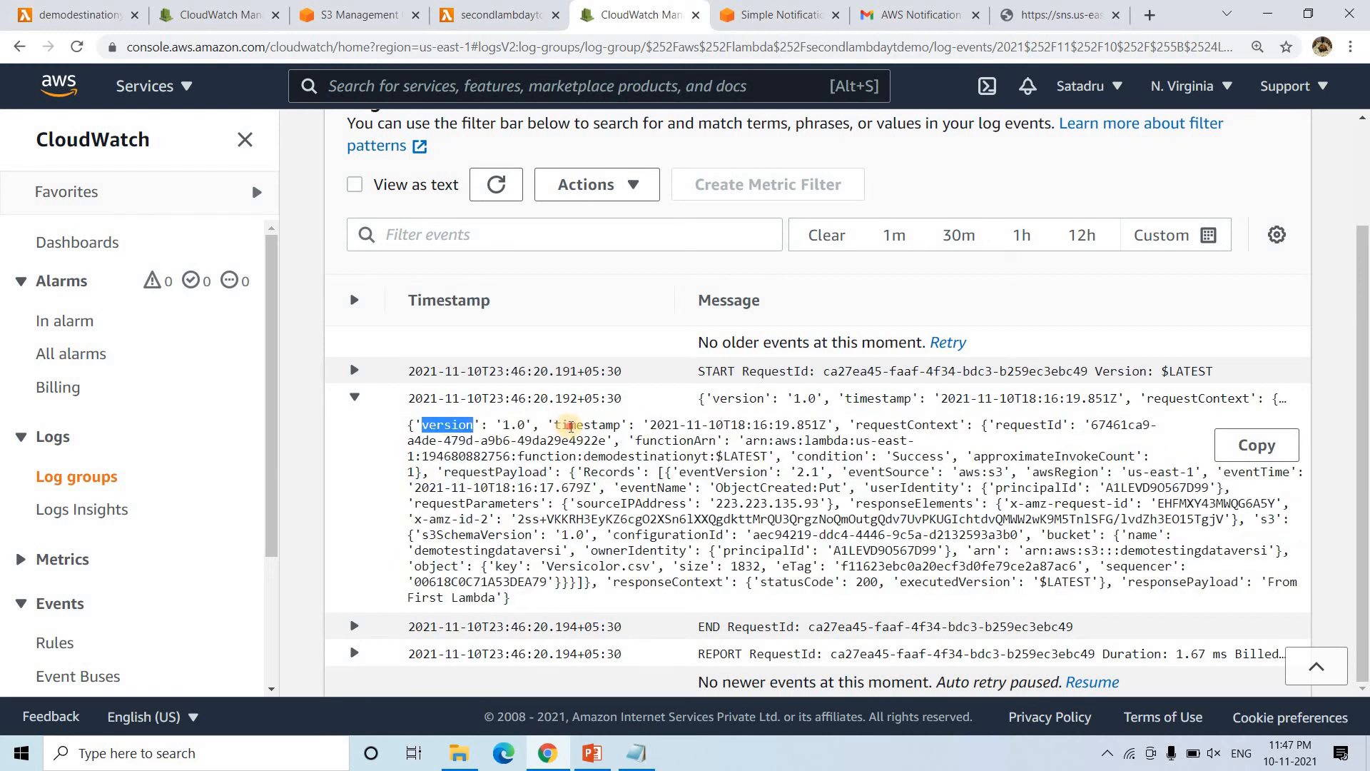
double_click(580, 424)
drag(851, 425, 965, 421)
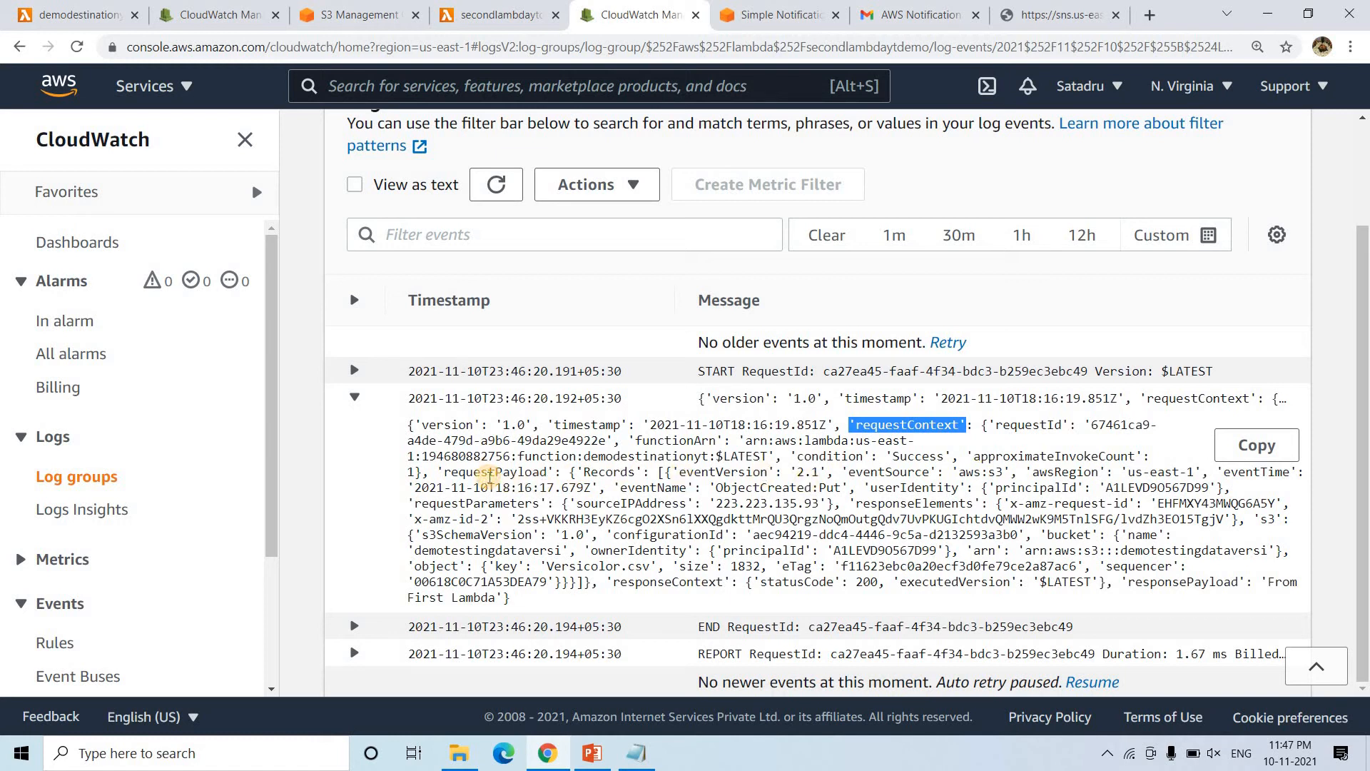
Examine the record's requestPayload, including the event source, region, event time, event name and bucket name.
double_click(487, 475)
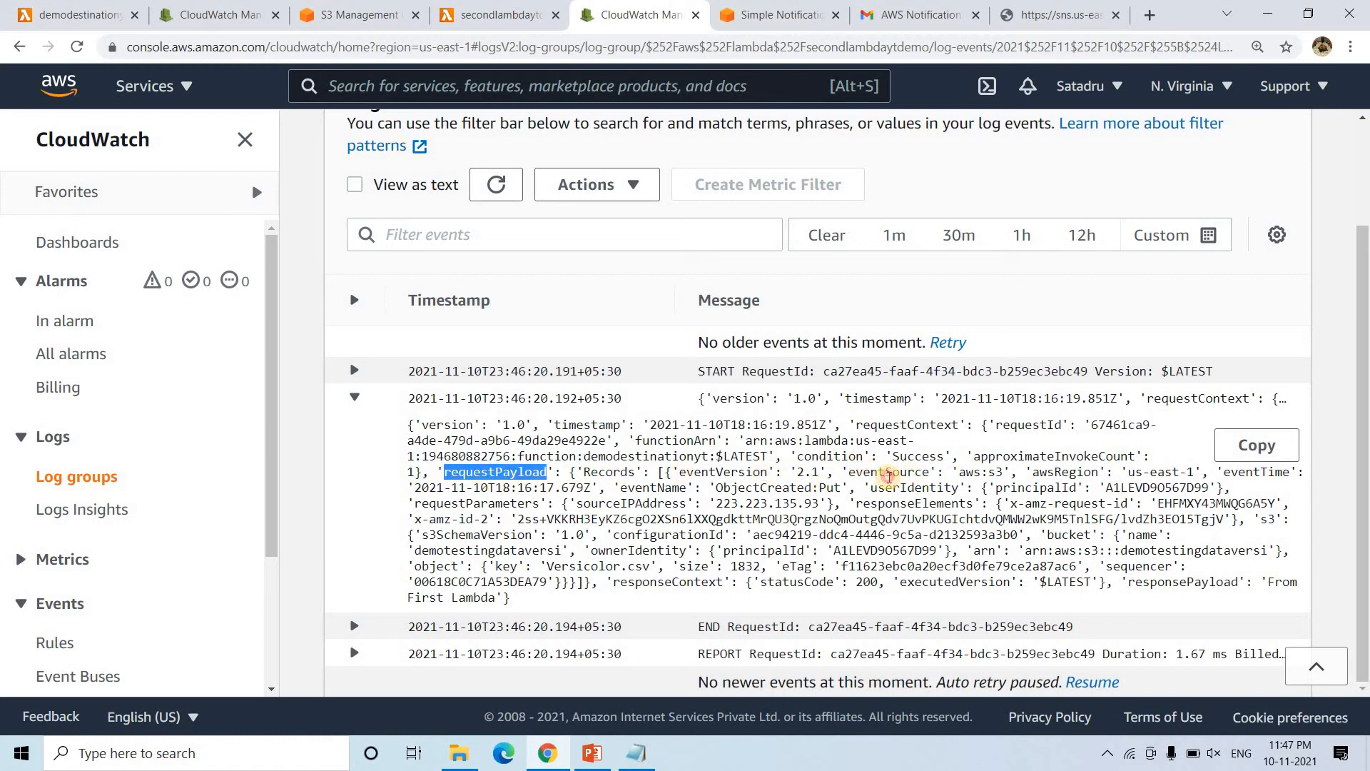
double_click(888, 473)
double_click(980, 473)
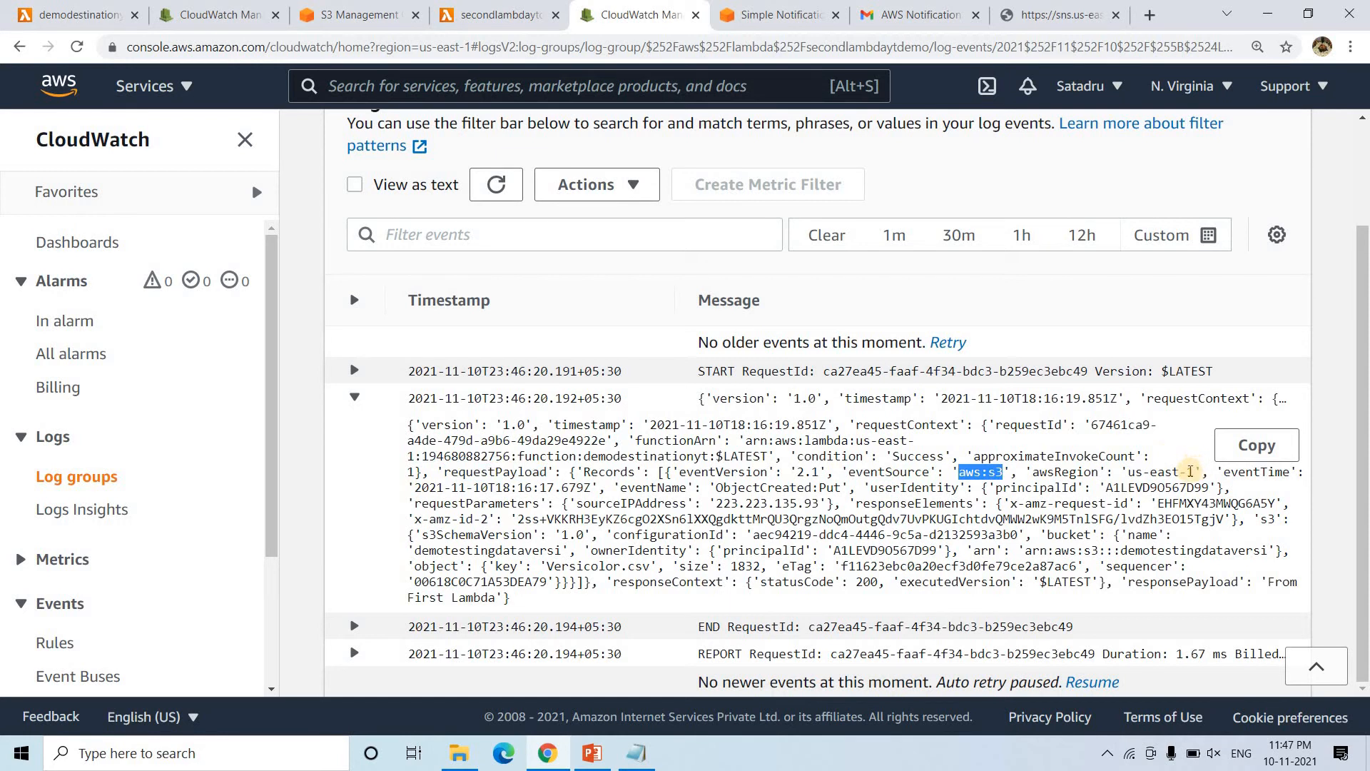
click(1190, 471)
double_click(491, 488)
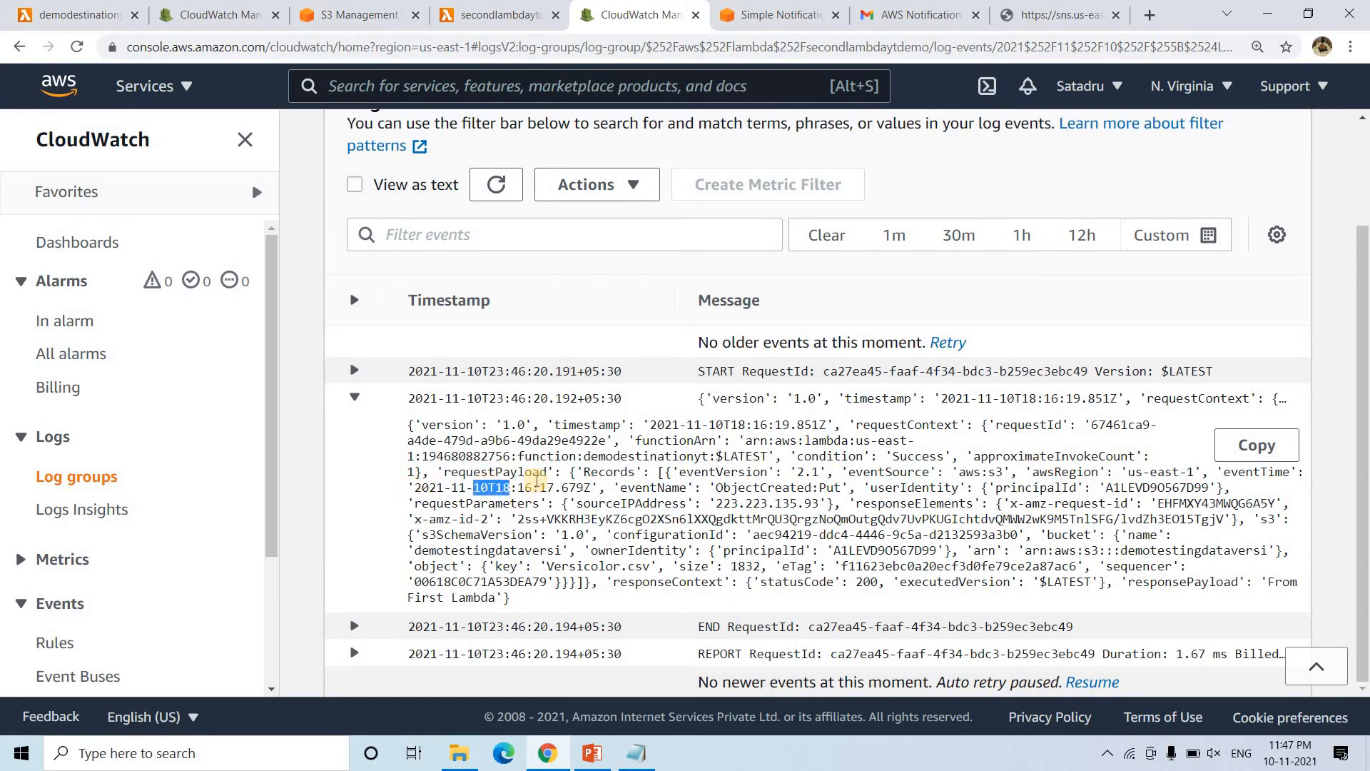
double_click(765, 491)
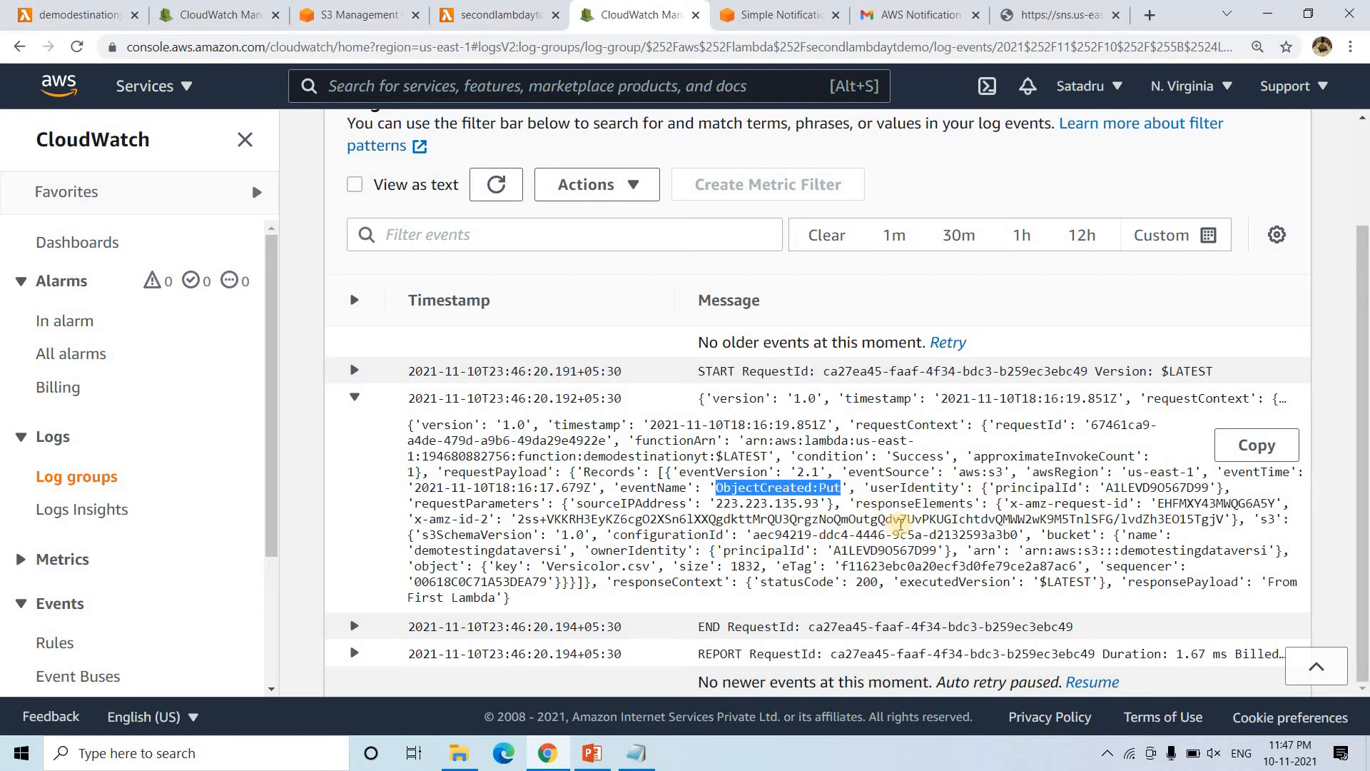
double_click(1140, 536)
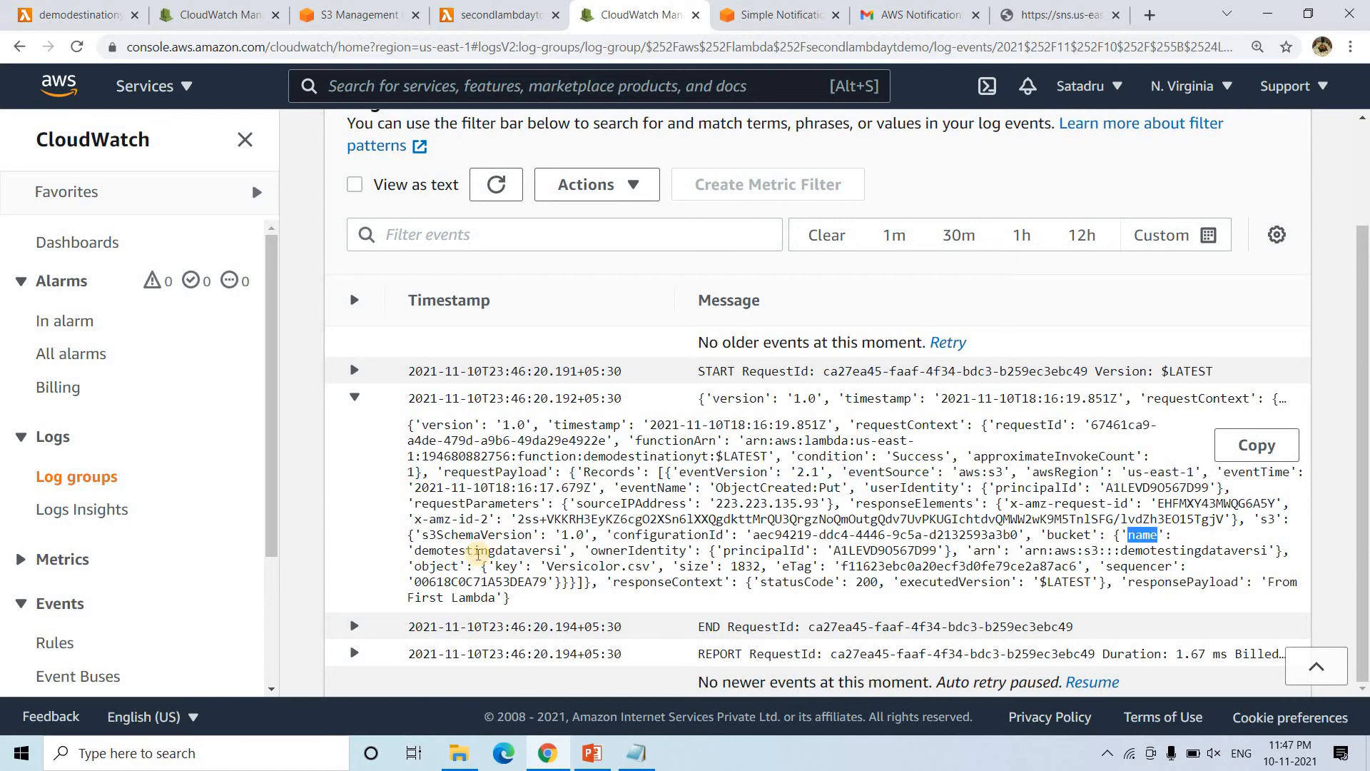
double_click(477, 553)
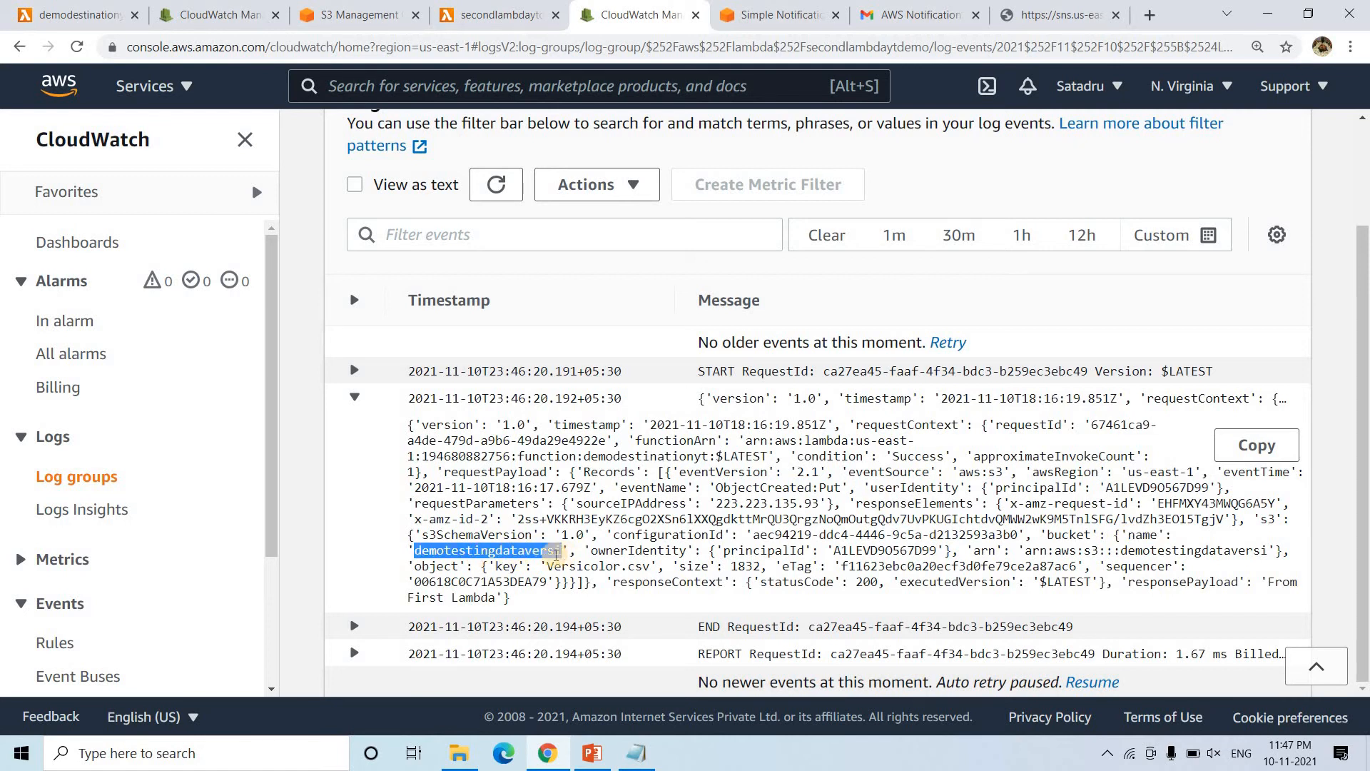
click(543, 554)
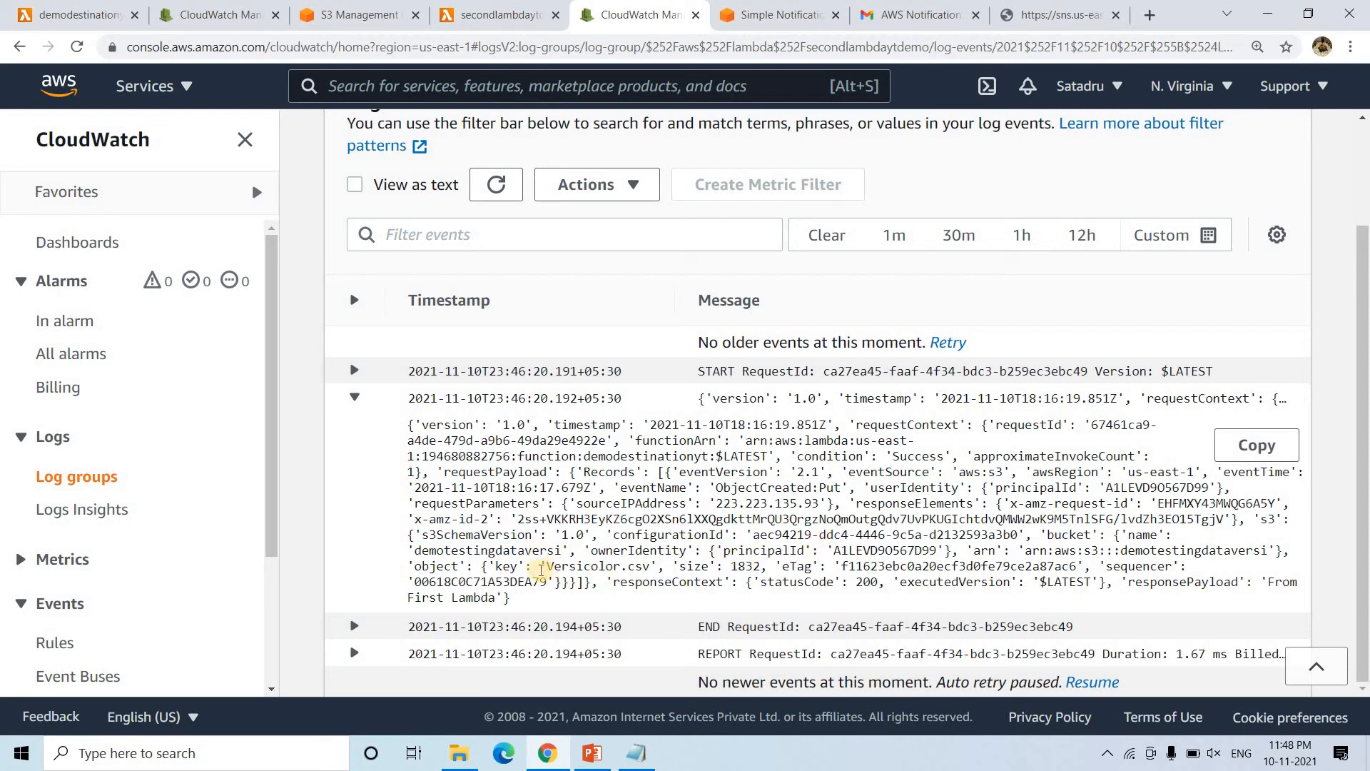
Examine the record's object key, responseContext with its status code, and responsePayload in the secondlambdaytdemo log.
drag(545, 565, 651, 567)
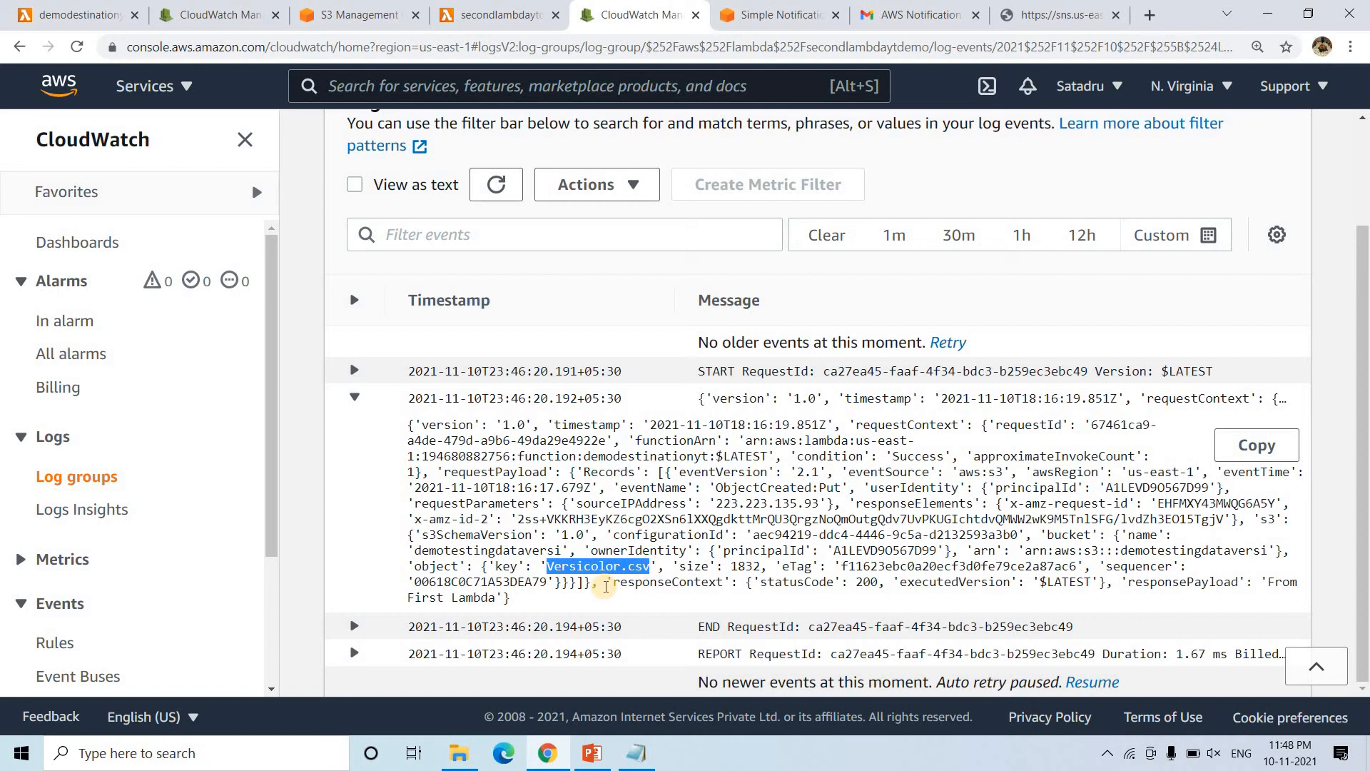
drag(607, 581, 738, 581)
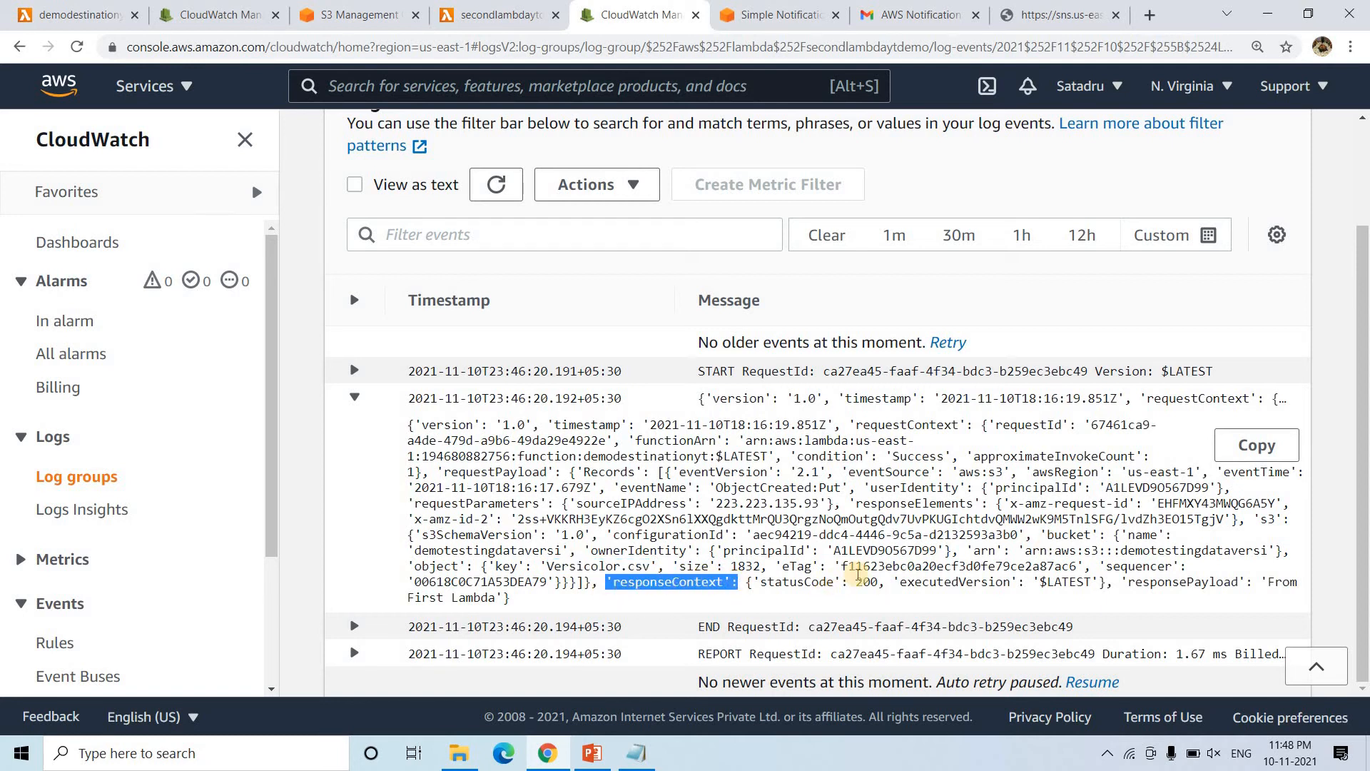
click(874, 585)
drag(876, 583, 880, 584)
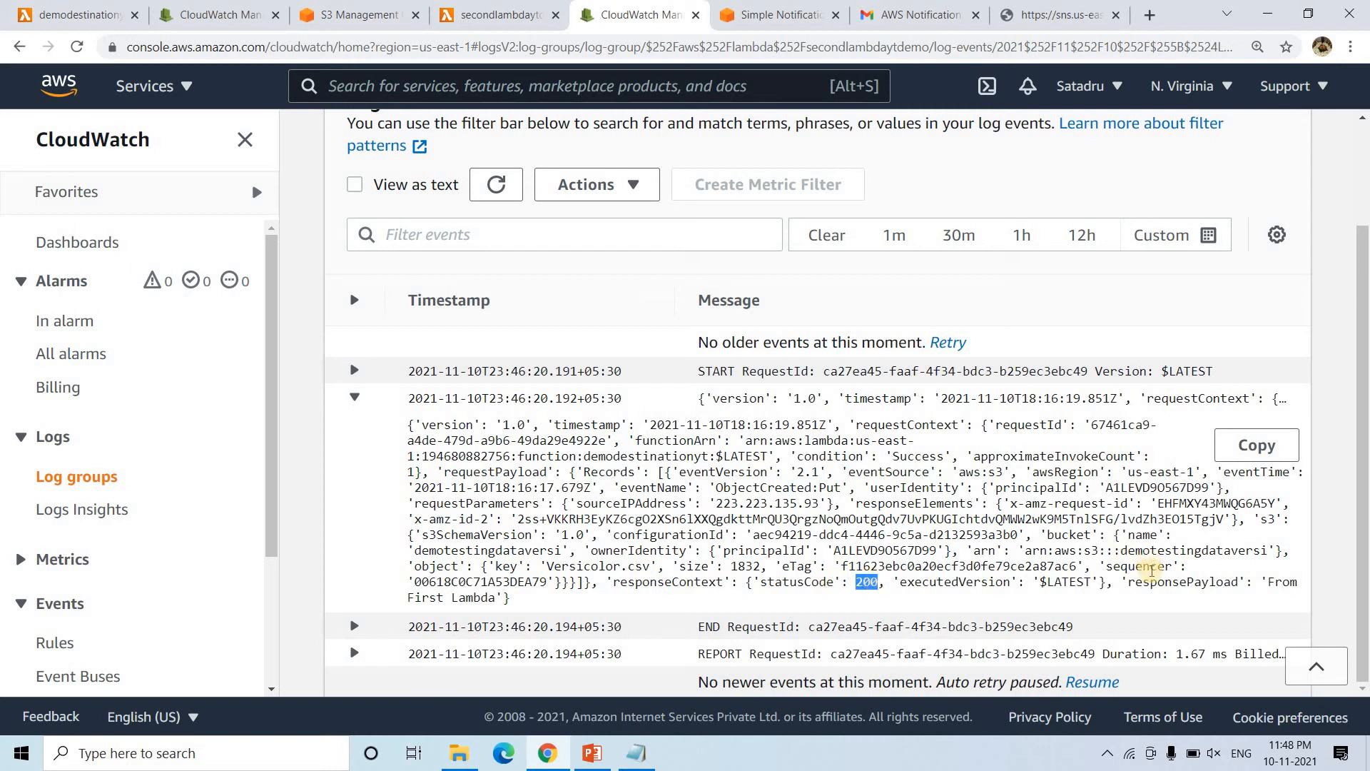
double_click(1154, 584)
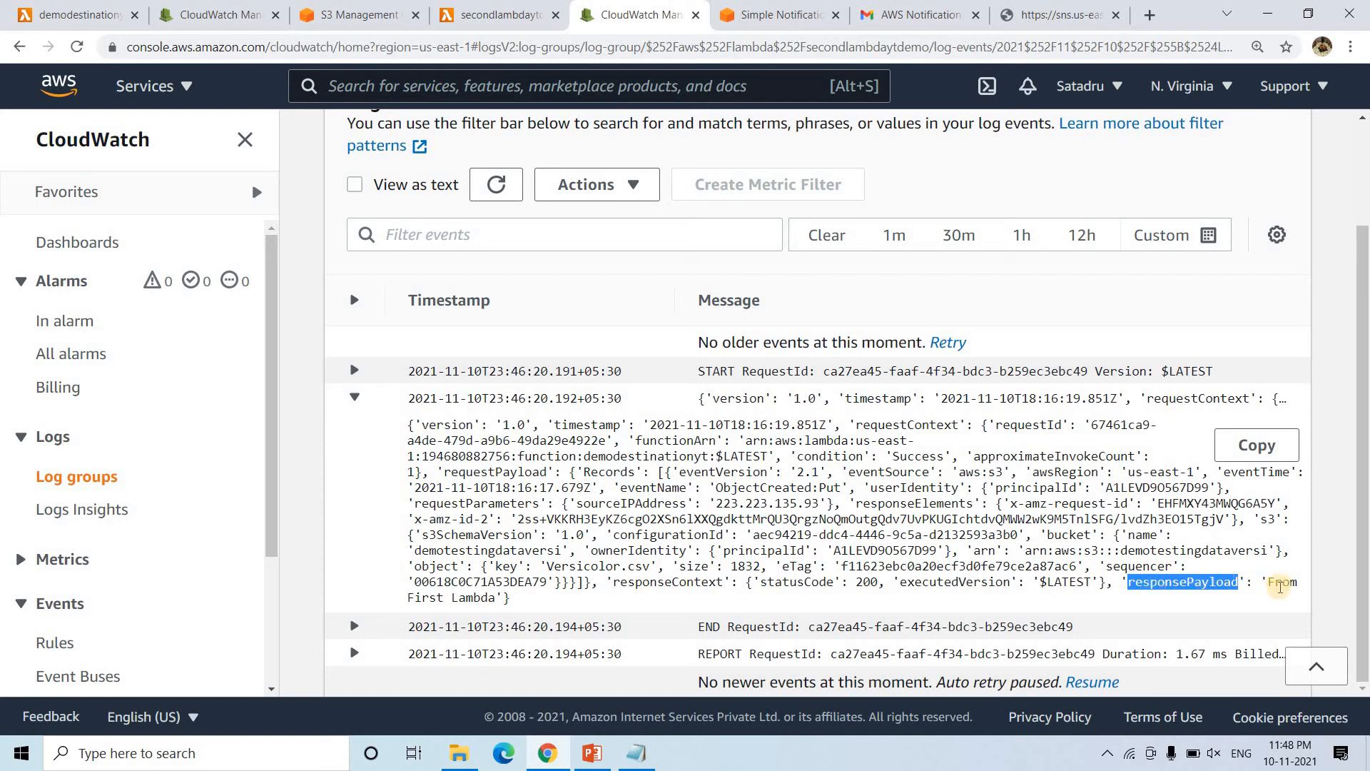
click(666, 539)
drag(1262, 582, 499, 598)
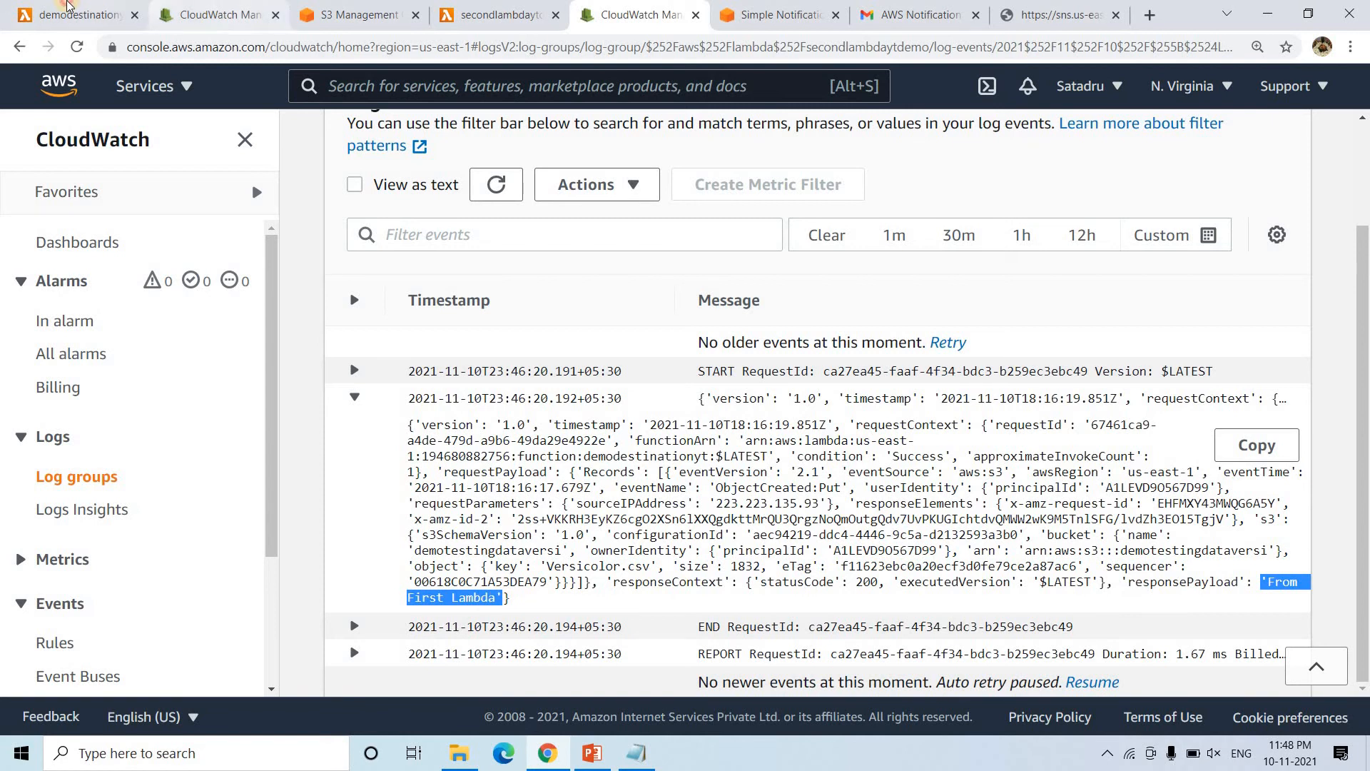
Return to the demodestinationyt function and examine the return statement in its code and the function overview.
click(78, 14)
scroll(143, 270, down, 3)
scroll(142, 270, down, 1)
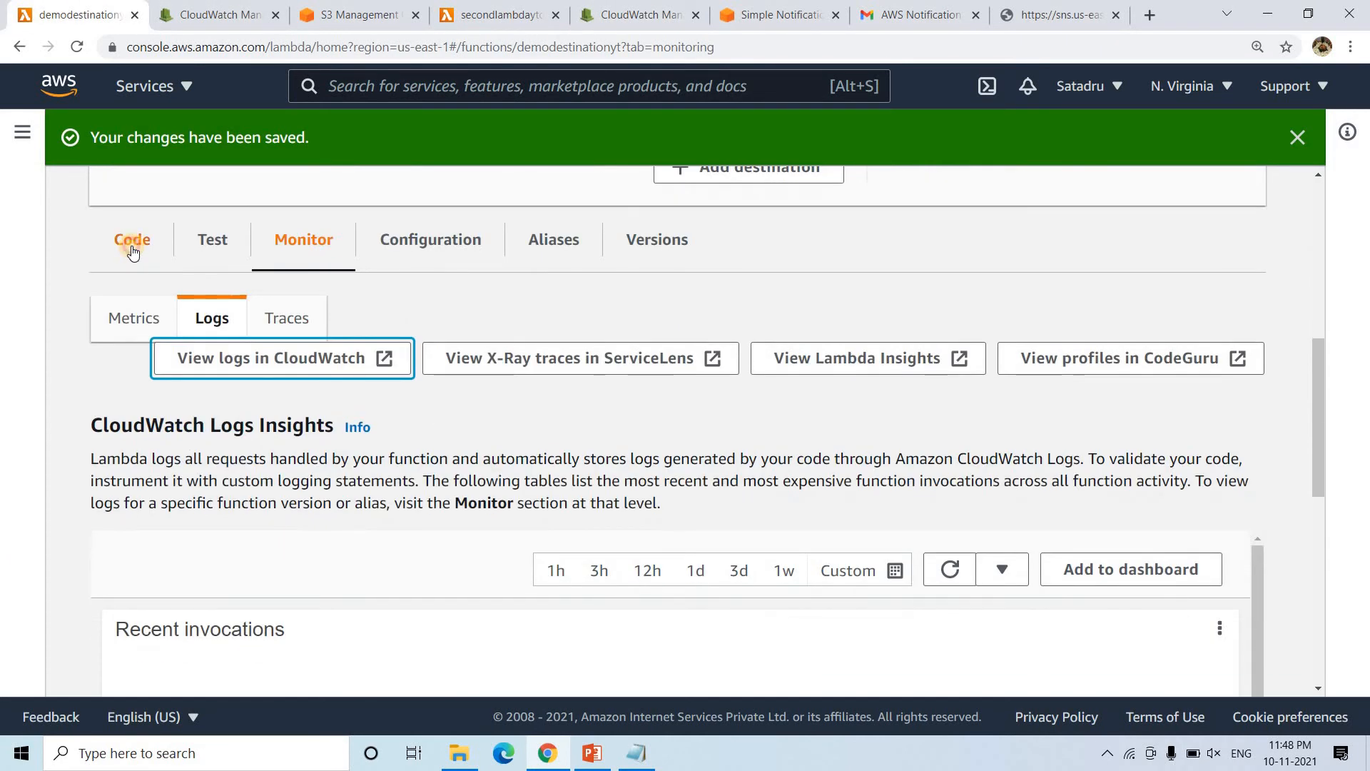
click(132, 240)
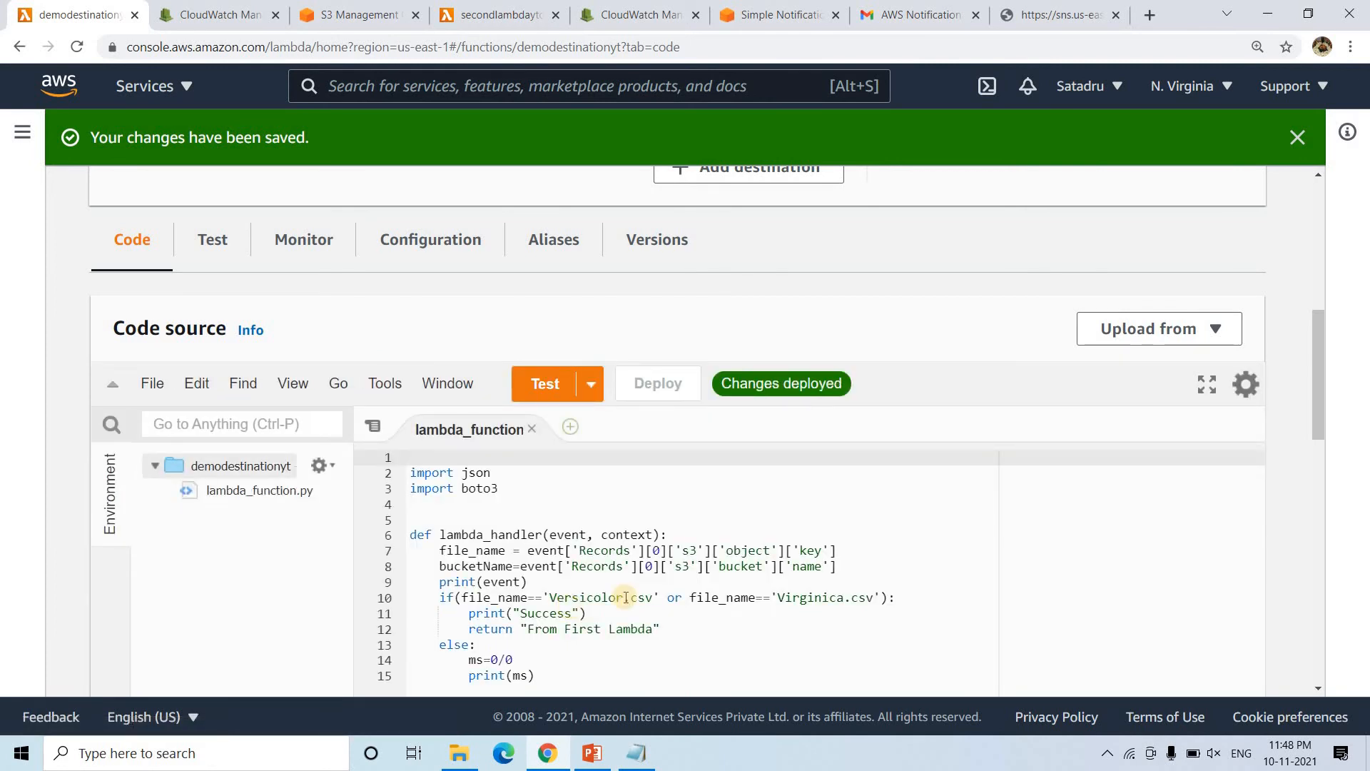
scroll(623, 598, down, 1)
drag(521, 575, 677, 576)
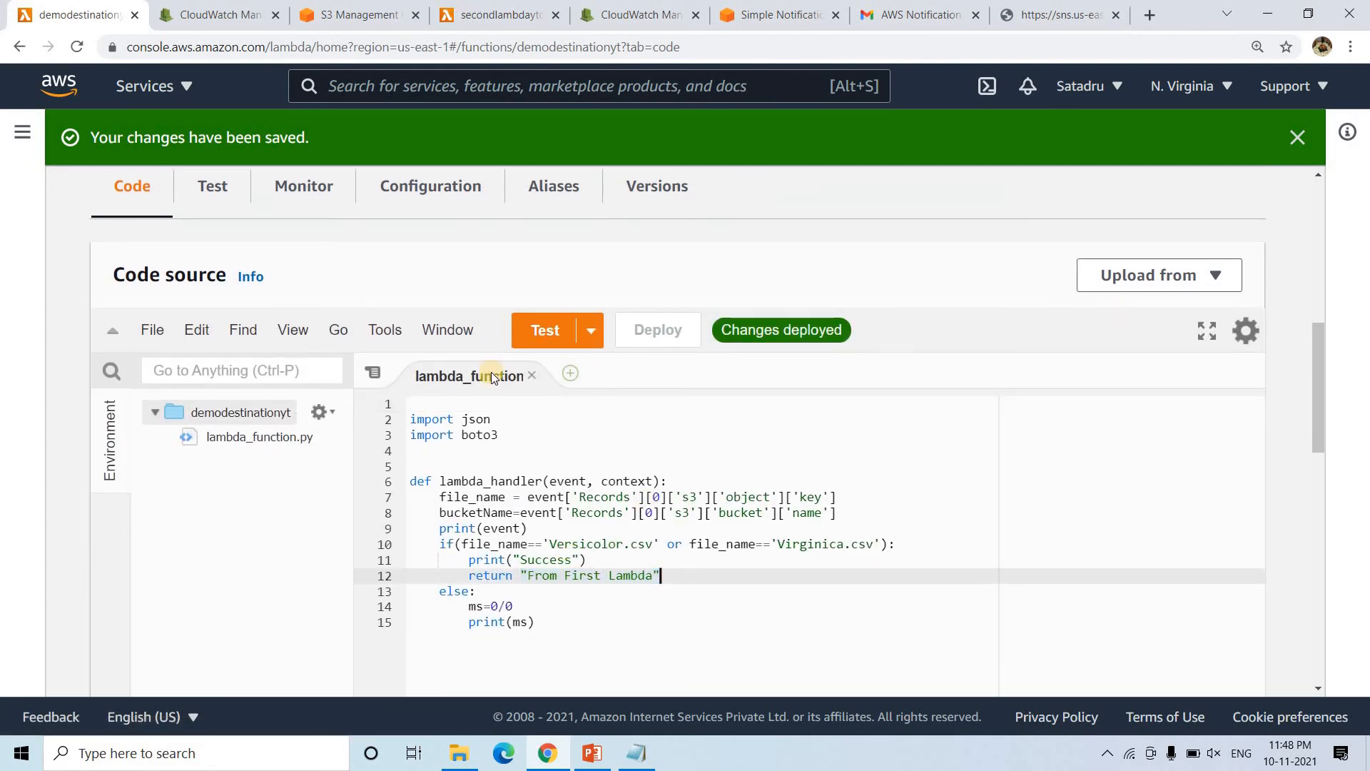
scroll(491, 393, up, 6)
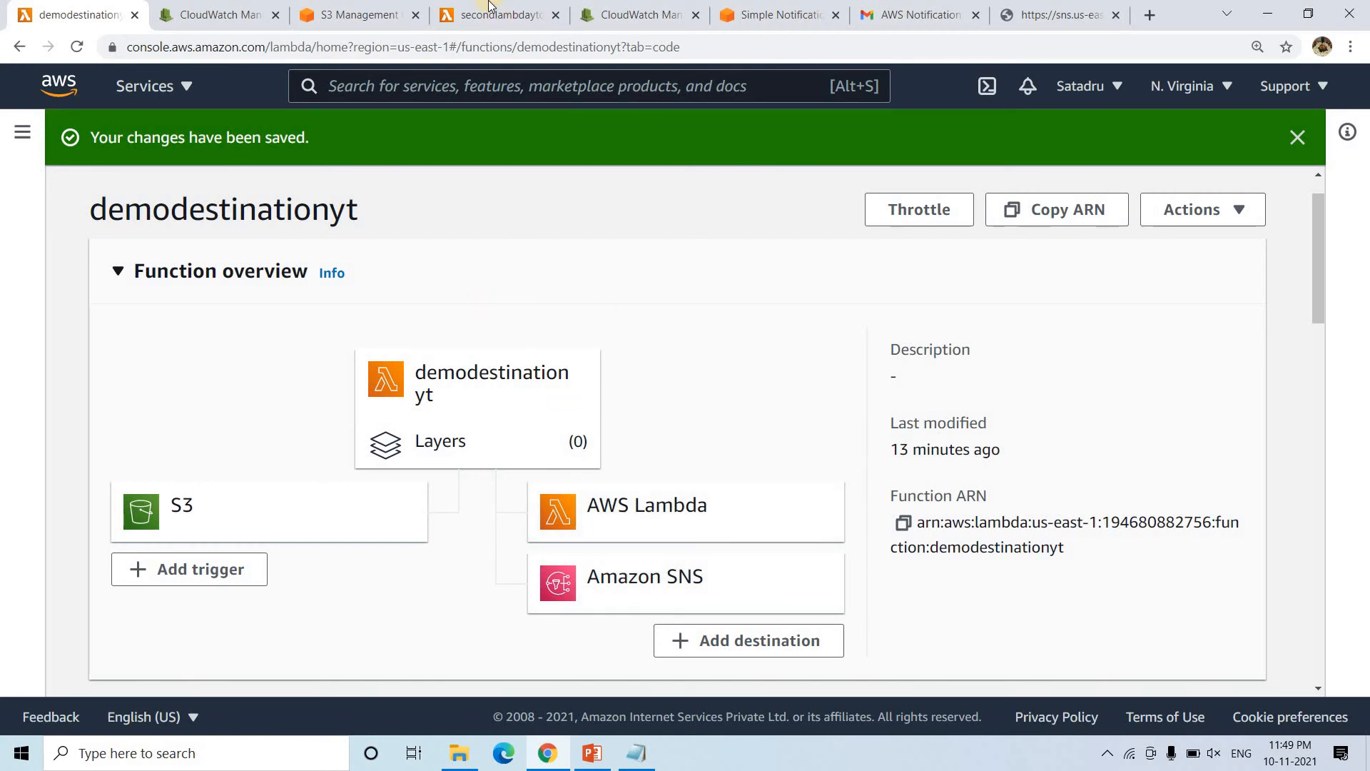
Upload Setosa.csv from the Talend folder to the demotestingdataversi S3 bucket.
click(347, 9)
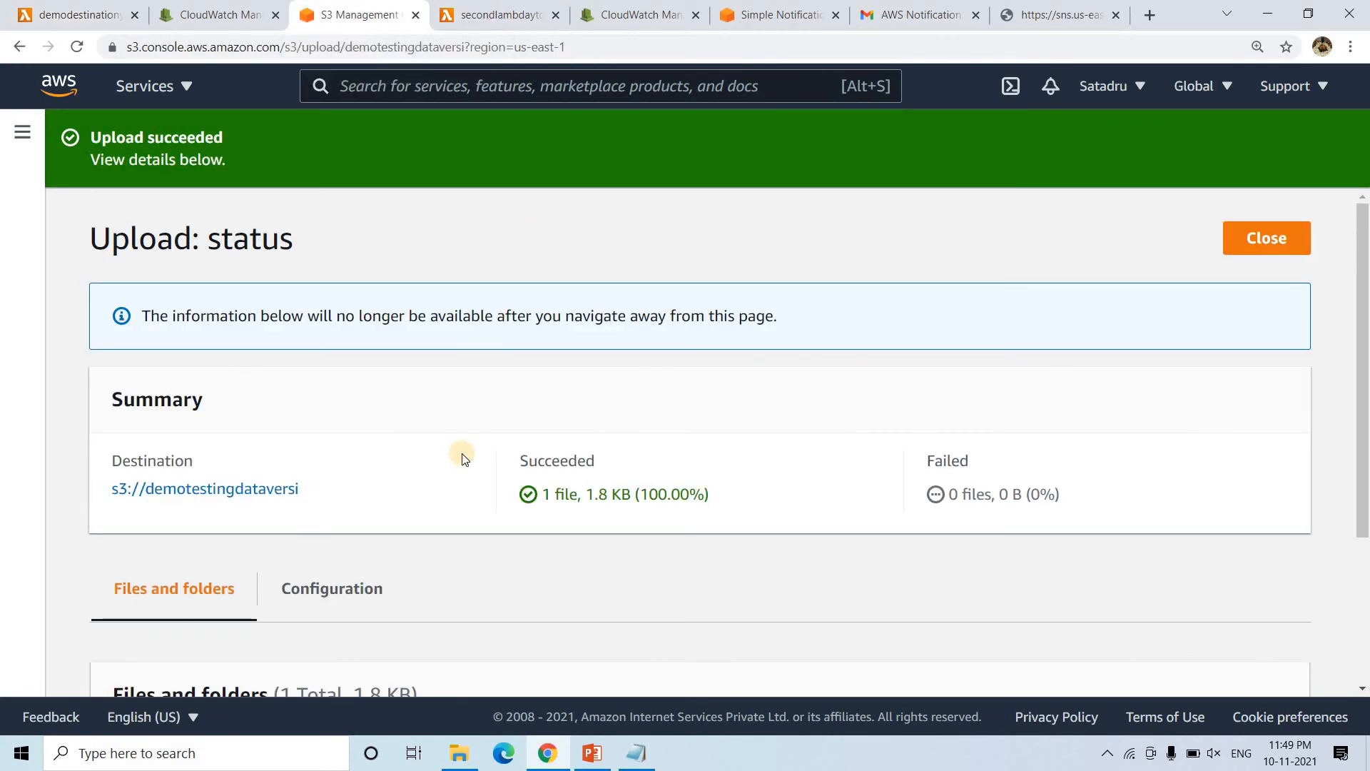
click(264, 489)
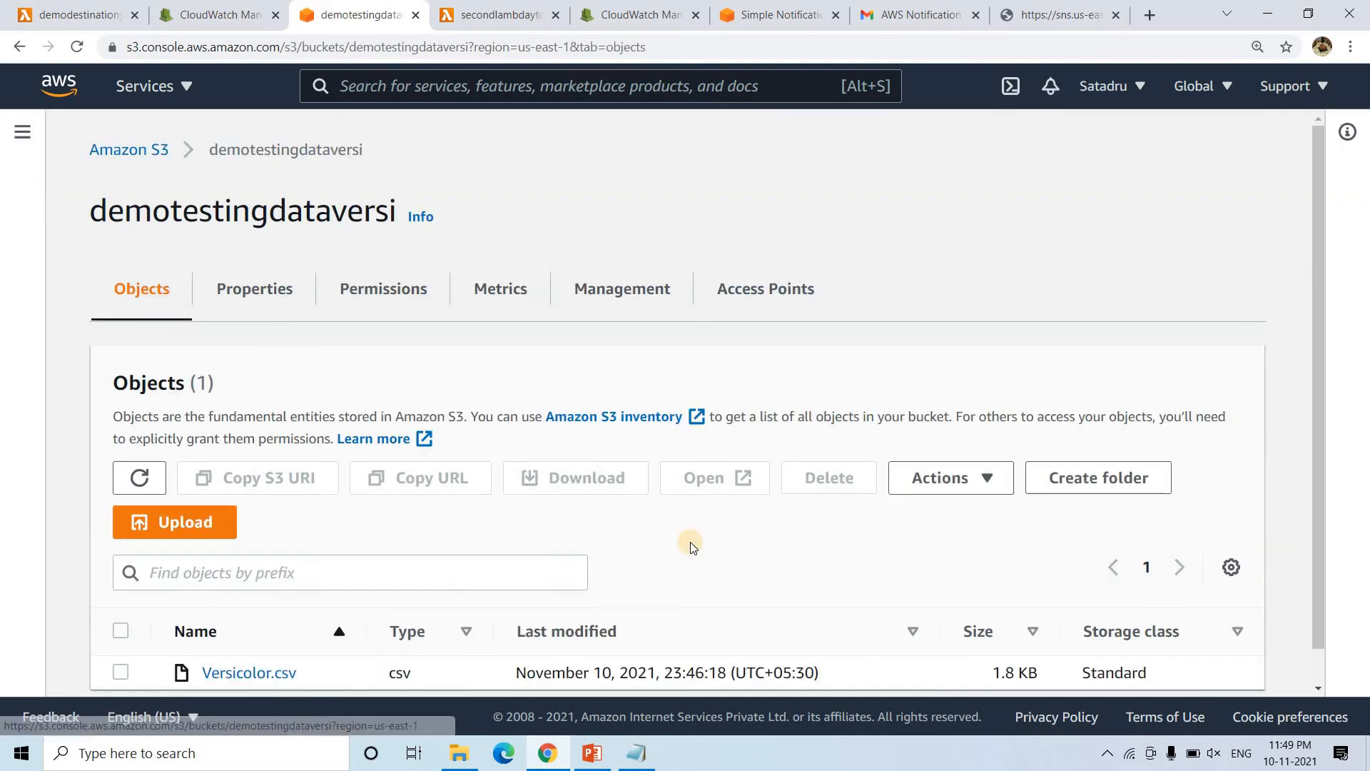
scroll(691, 543, down, 1)
click(156, 485)
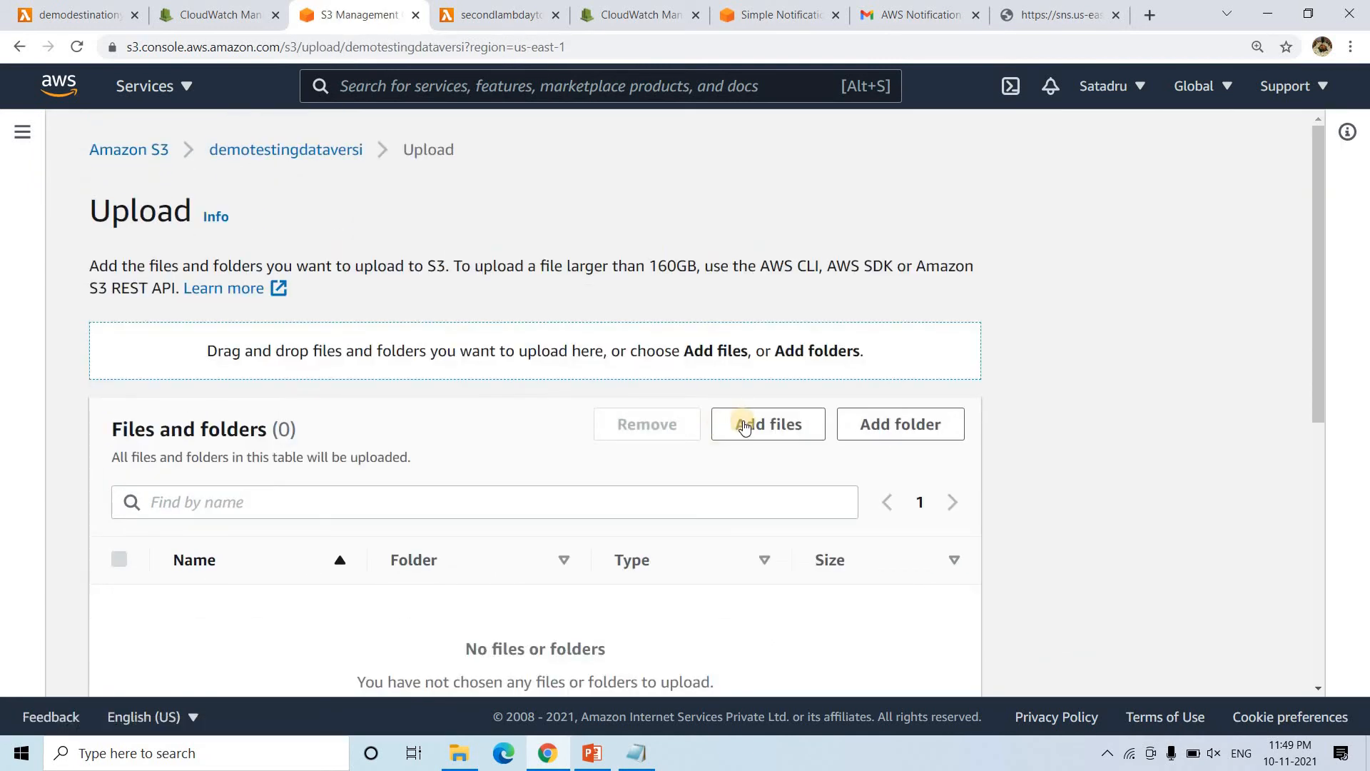
click(744, 426)
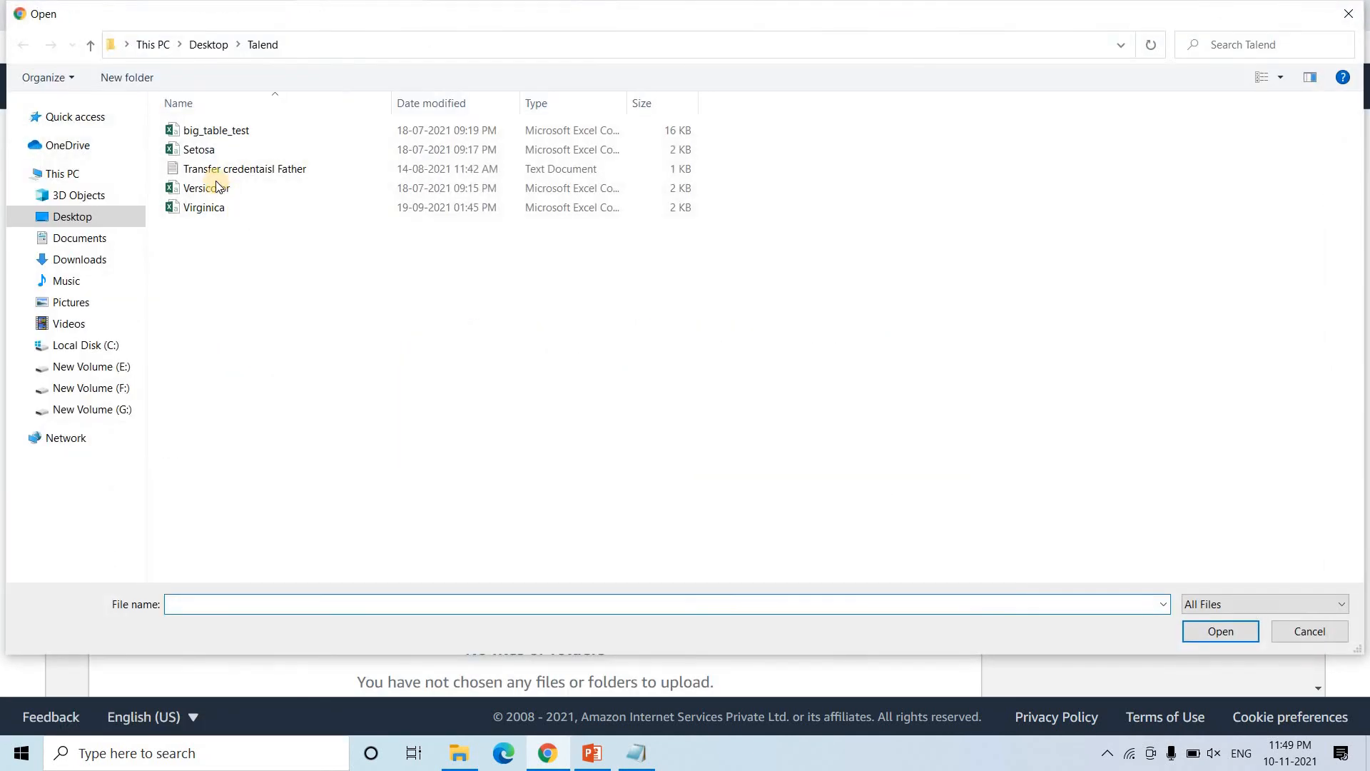
click(270, 151)
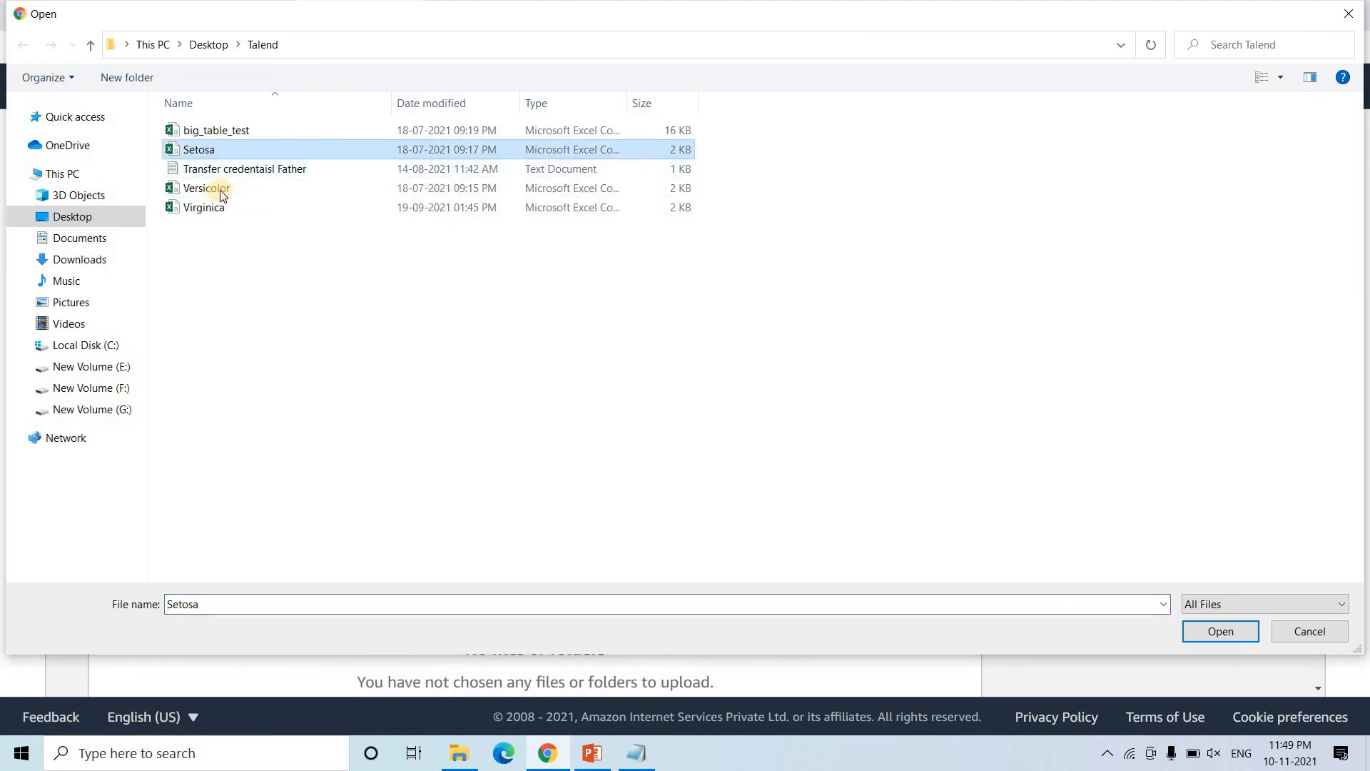
click(1200, 631)
scroll(932, 648, down, 5)
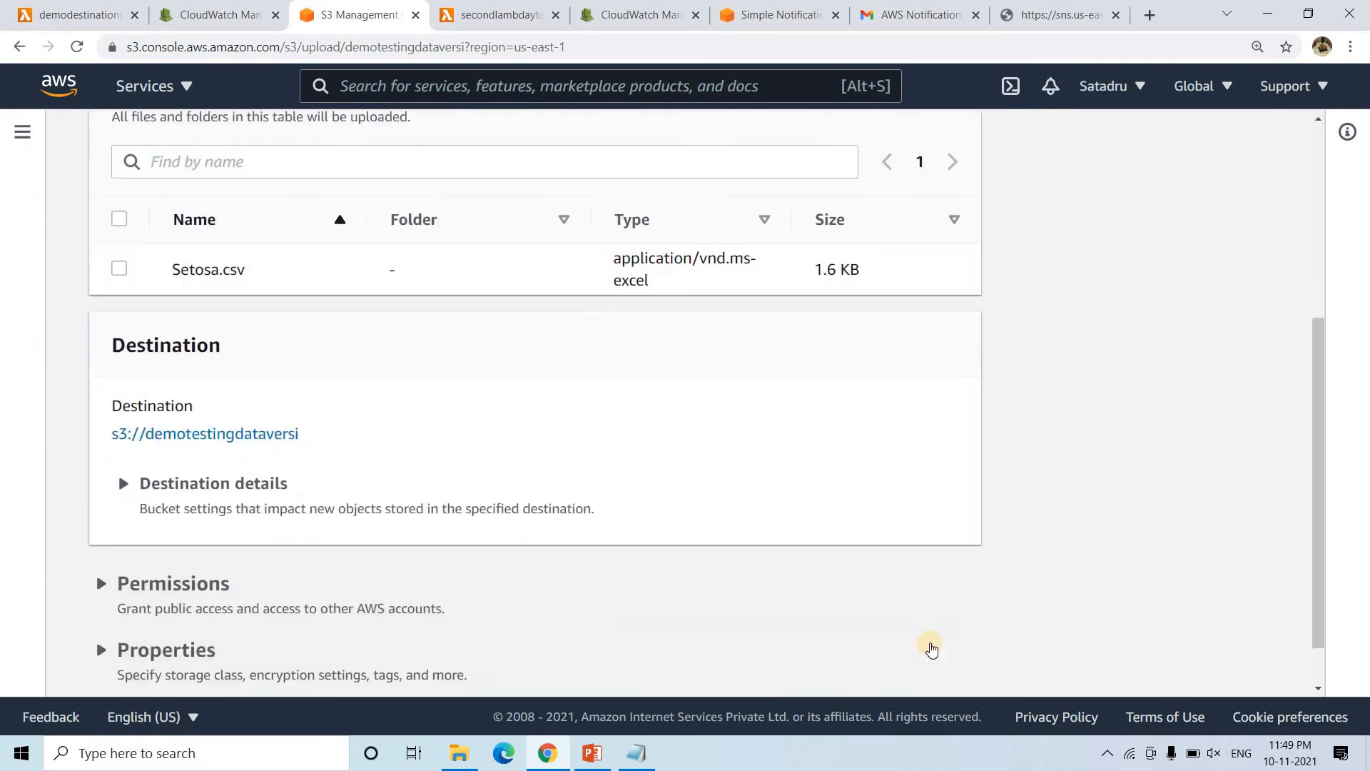
scroll(931, 648, down, 1)
click(931, 646)
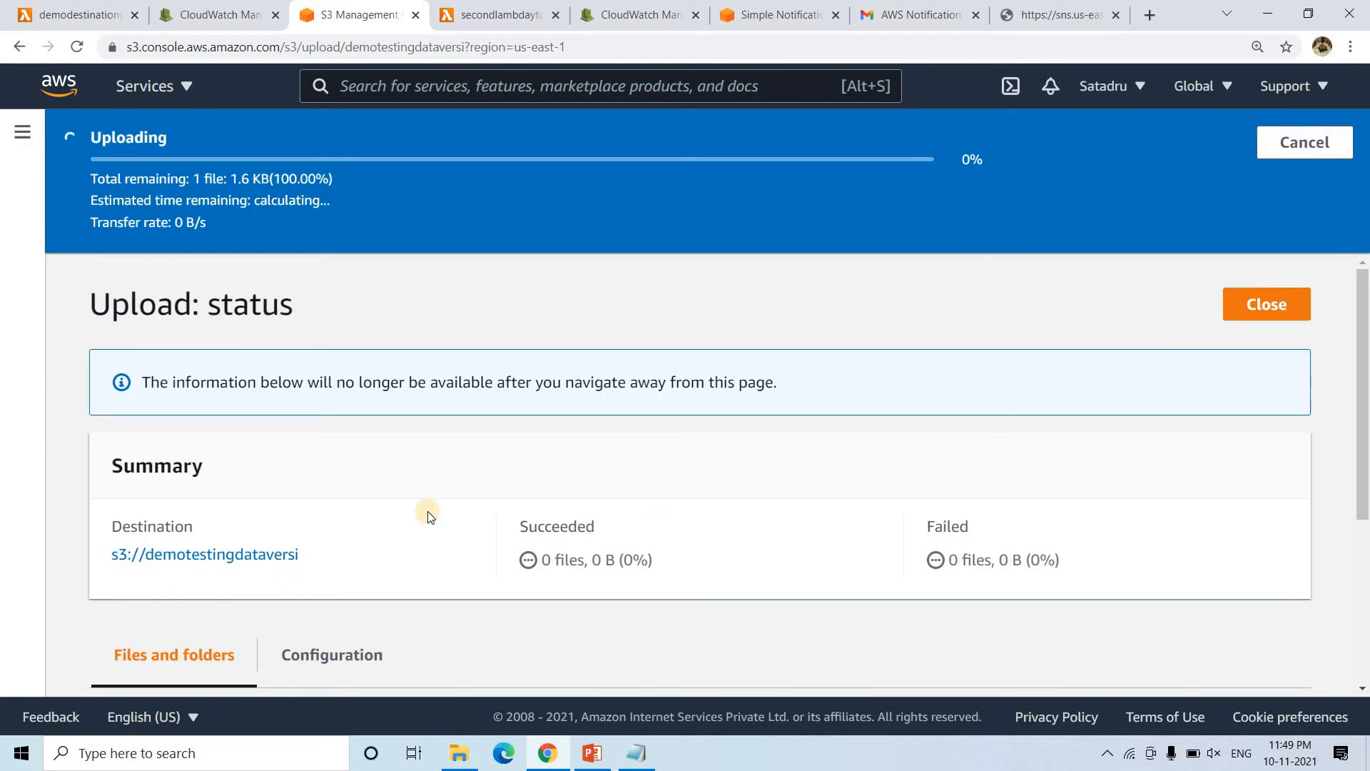
Review the file-name condition and the else branch with ms=0/0 in the demodestinationyt function code.
click(70, 15)
scroll(381, 633, down, 5)
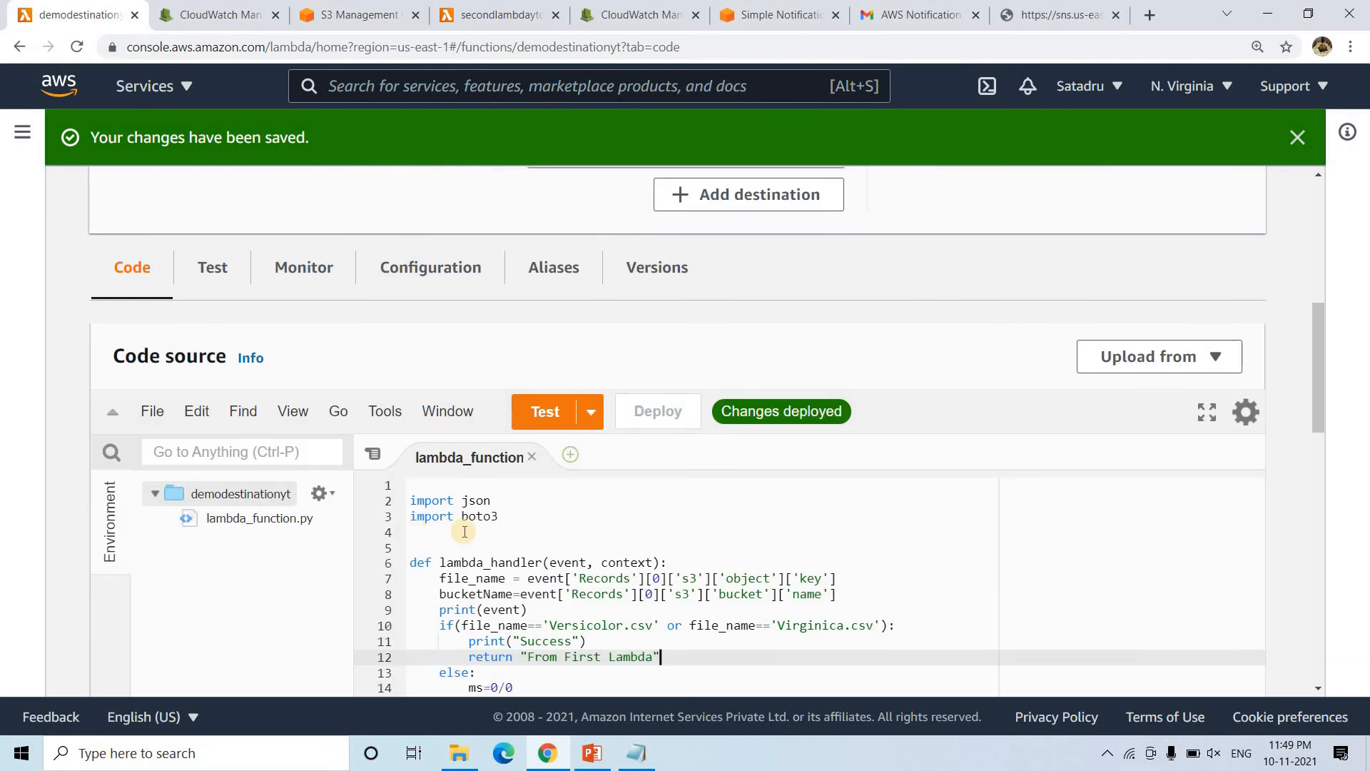
scroll(457, 542, down, 1)
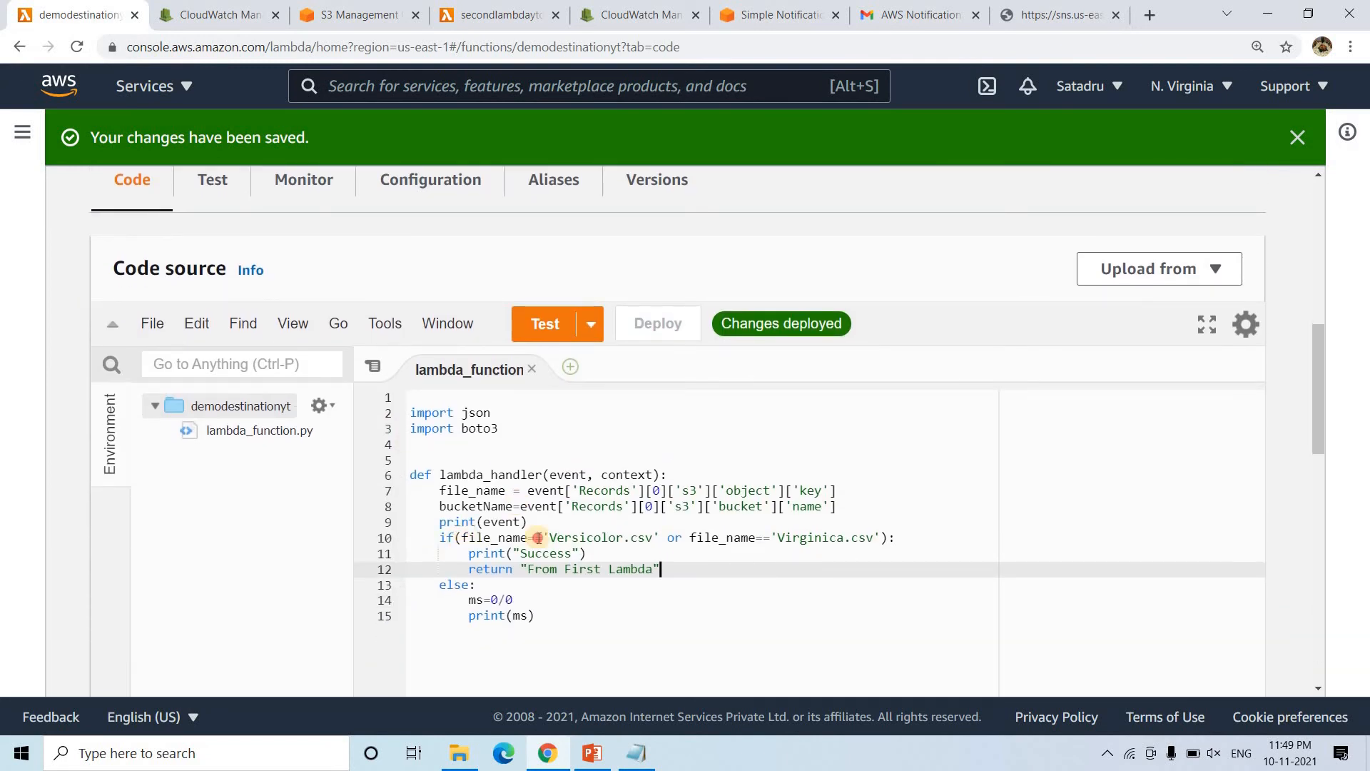
drag(455, 538, 898, 538)
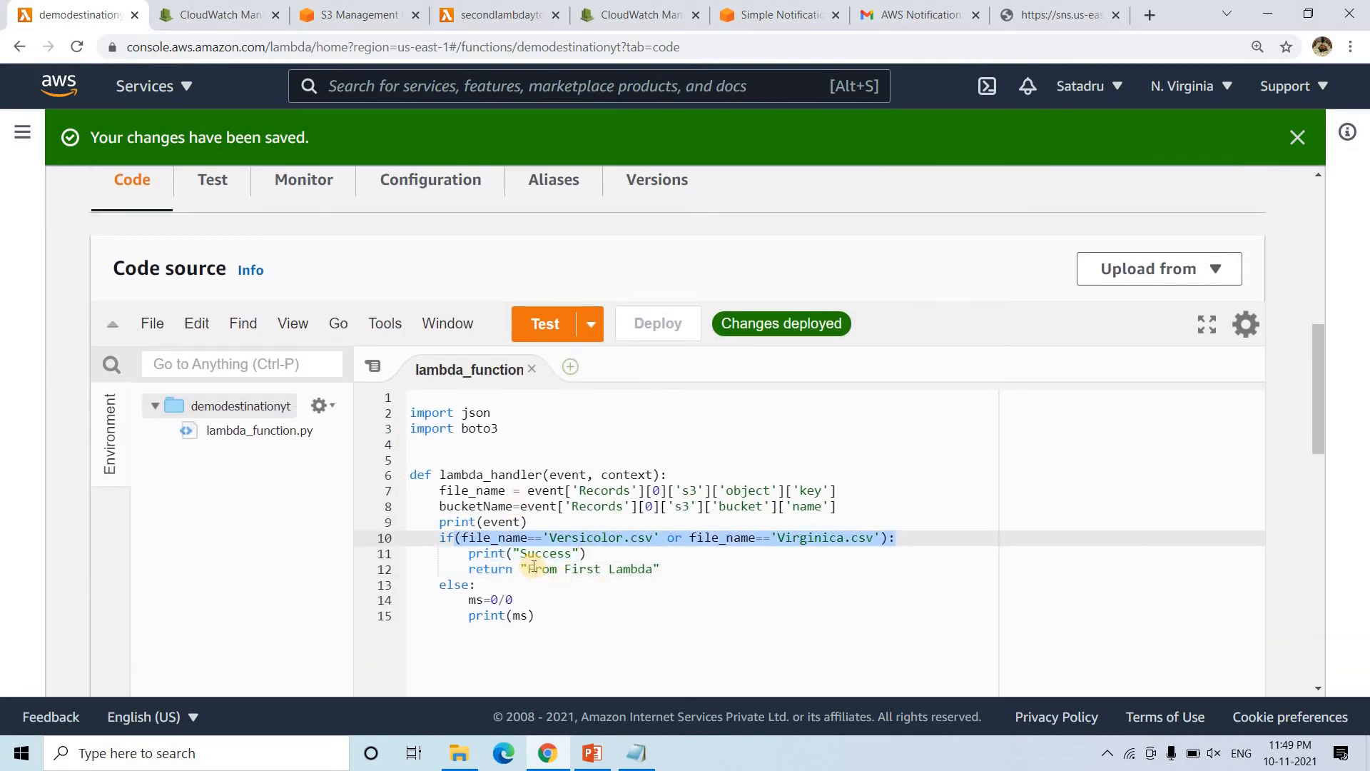
drag(535, 615, 395, 587)
click(601, 600)
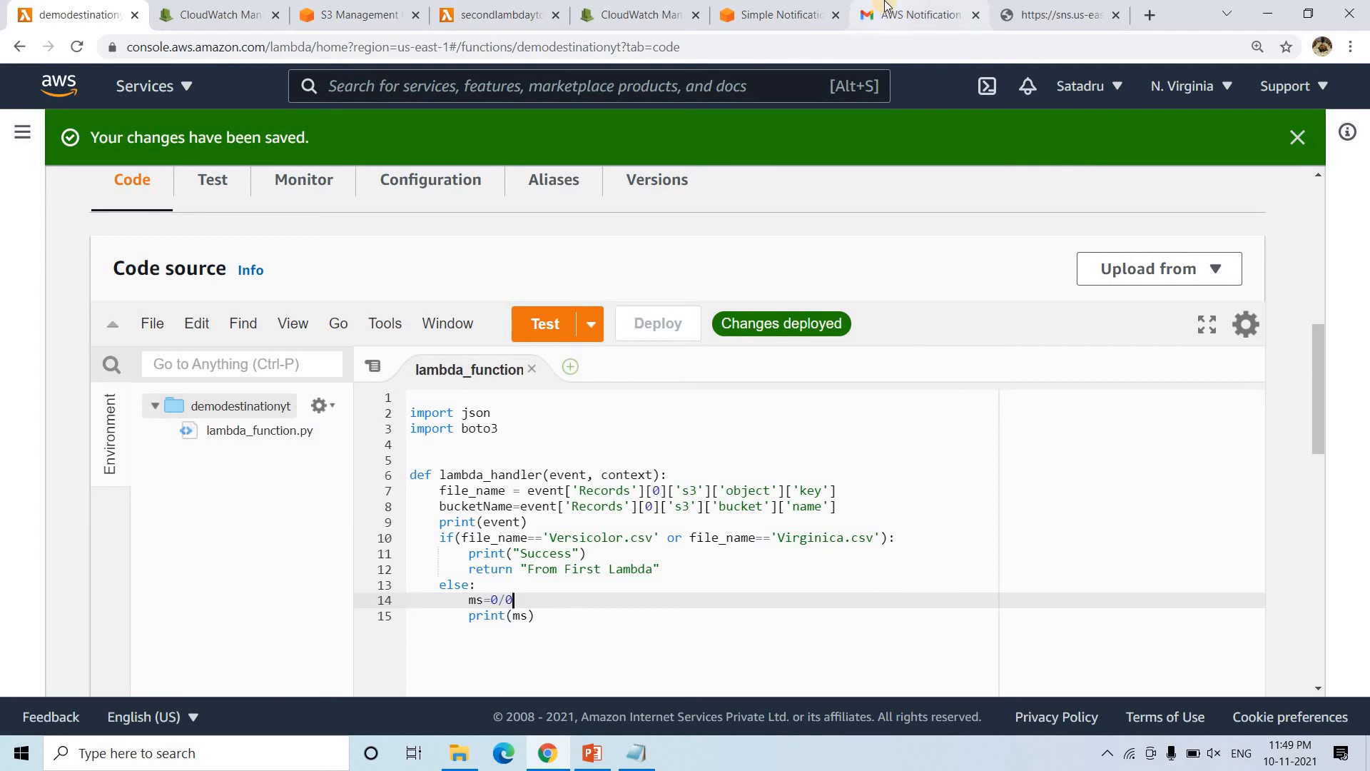
Switch to Gmail and check the refreshed Inbox and All Mail for an SNS failure notification.
click(920, 15)
scroll(121, 235, up, 4)
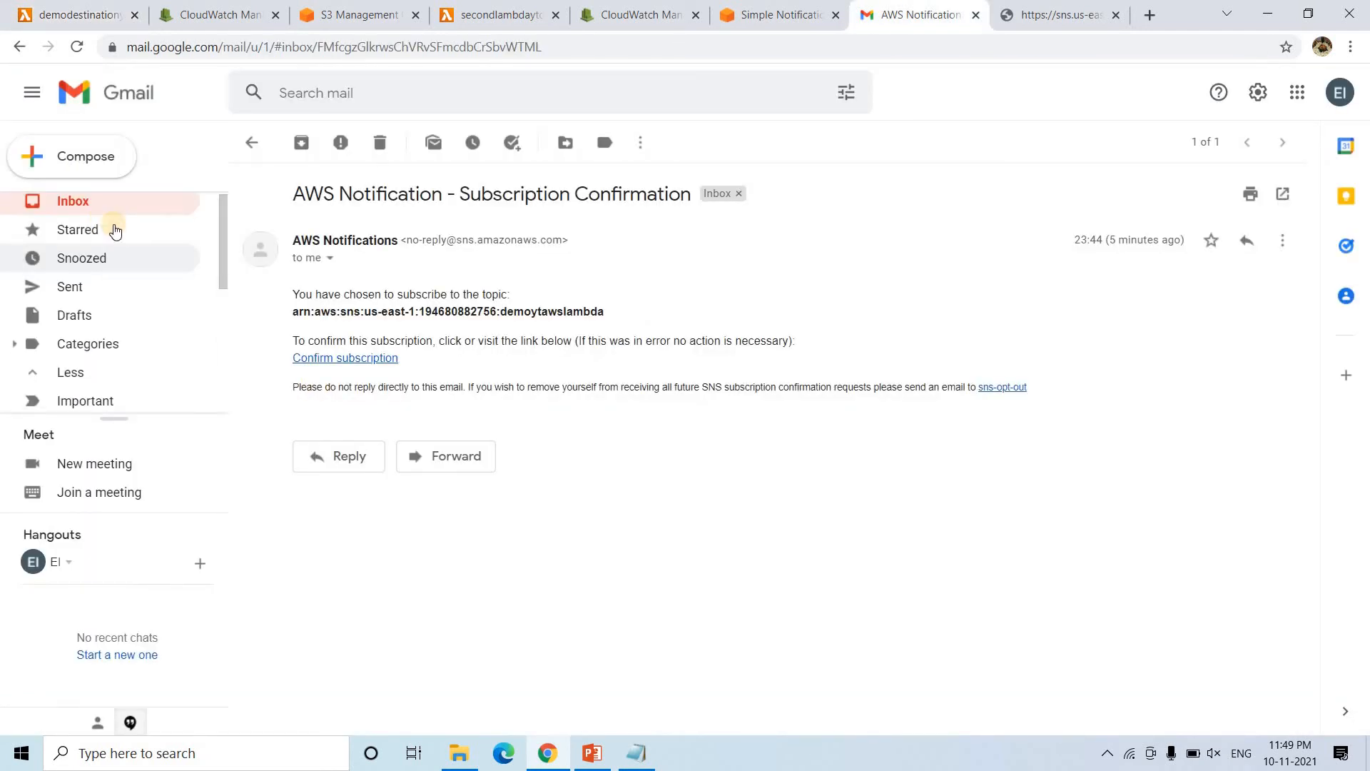
click(104, 208)
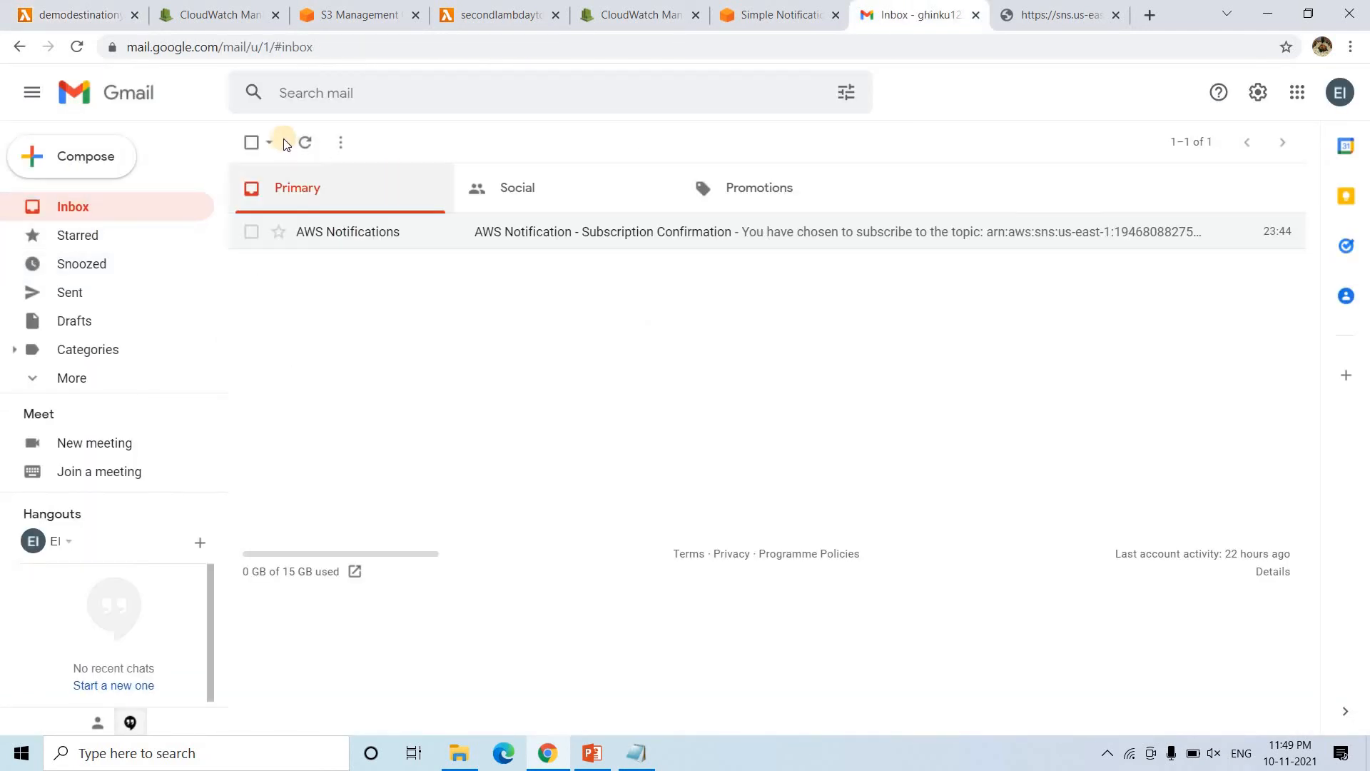
click(308, 143)
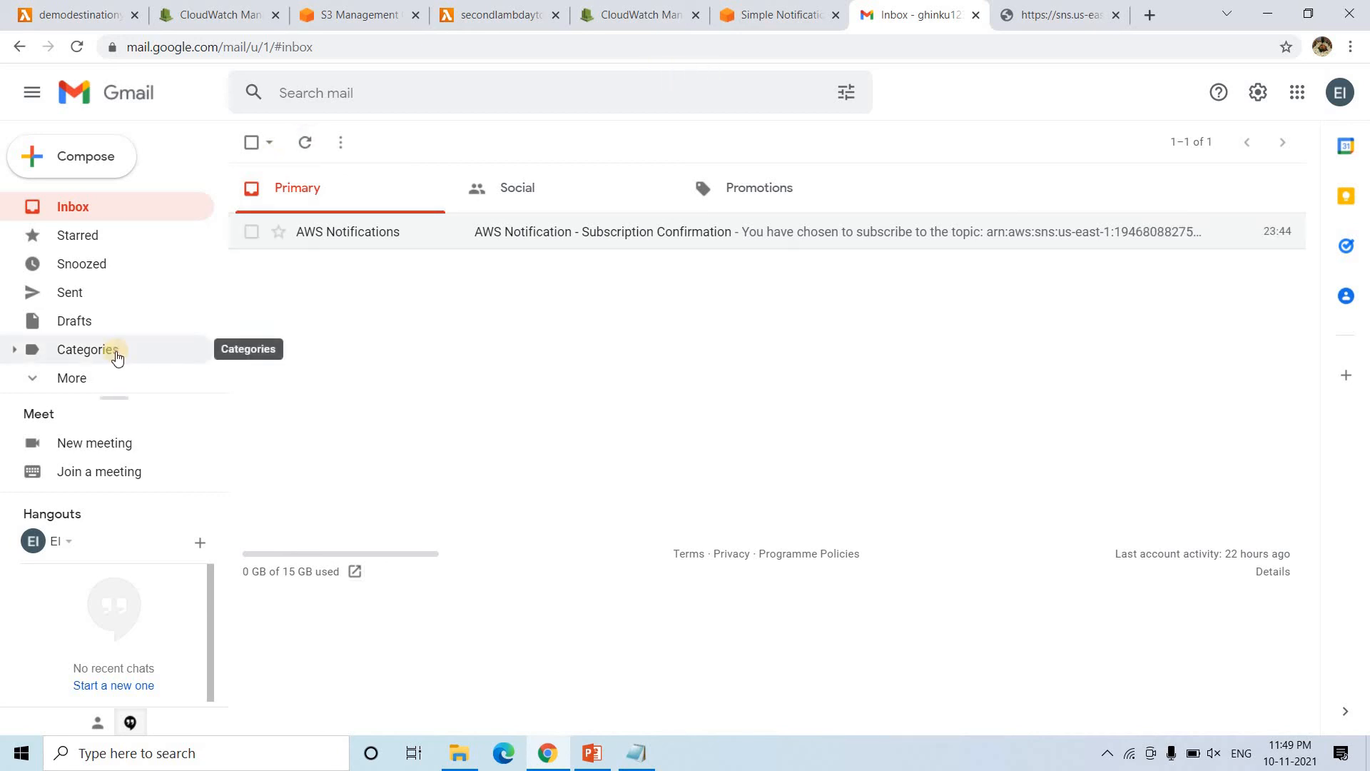
click(95, 377)
scroll(94, 297, down, 3)
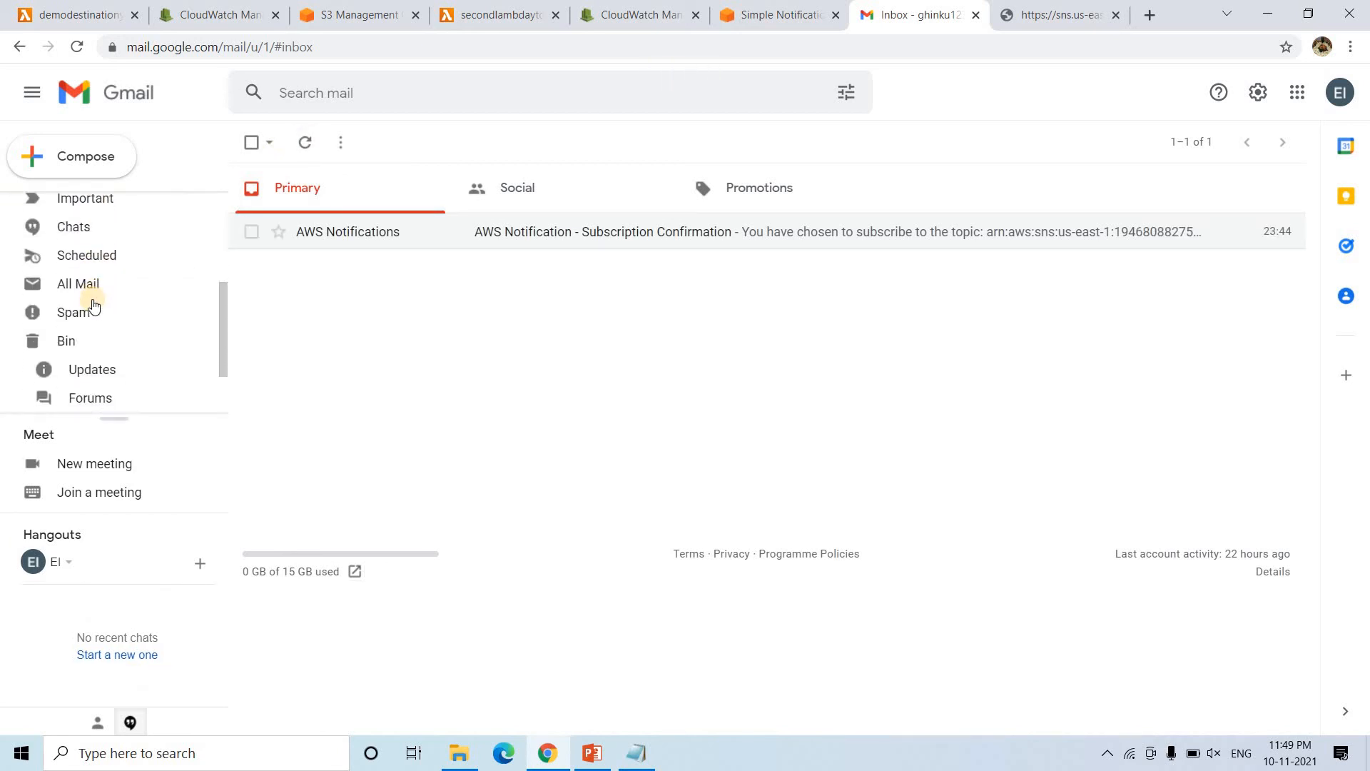
click(95, 297)
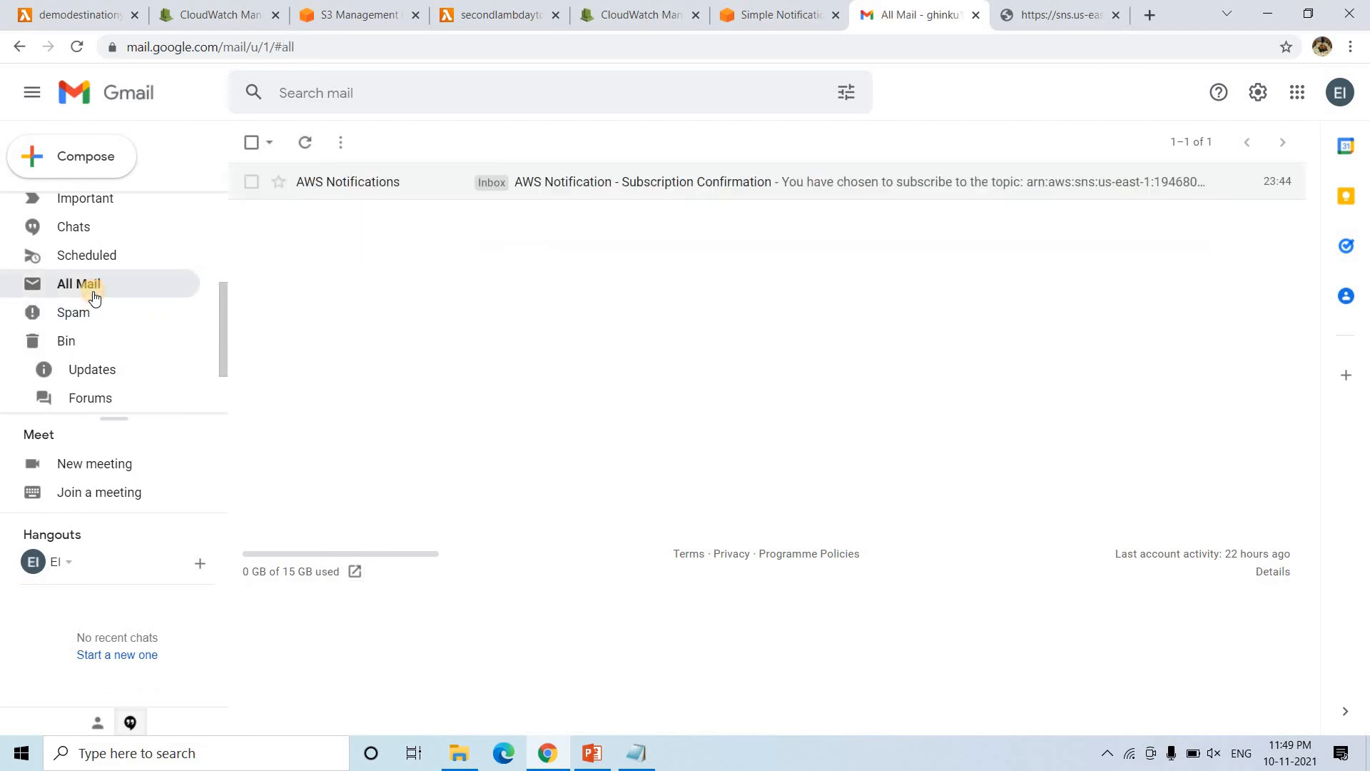
click(305, 146)
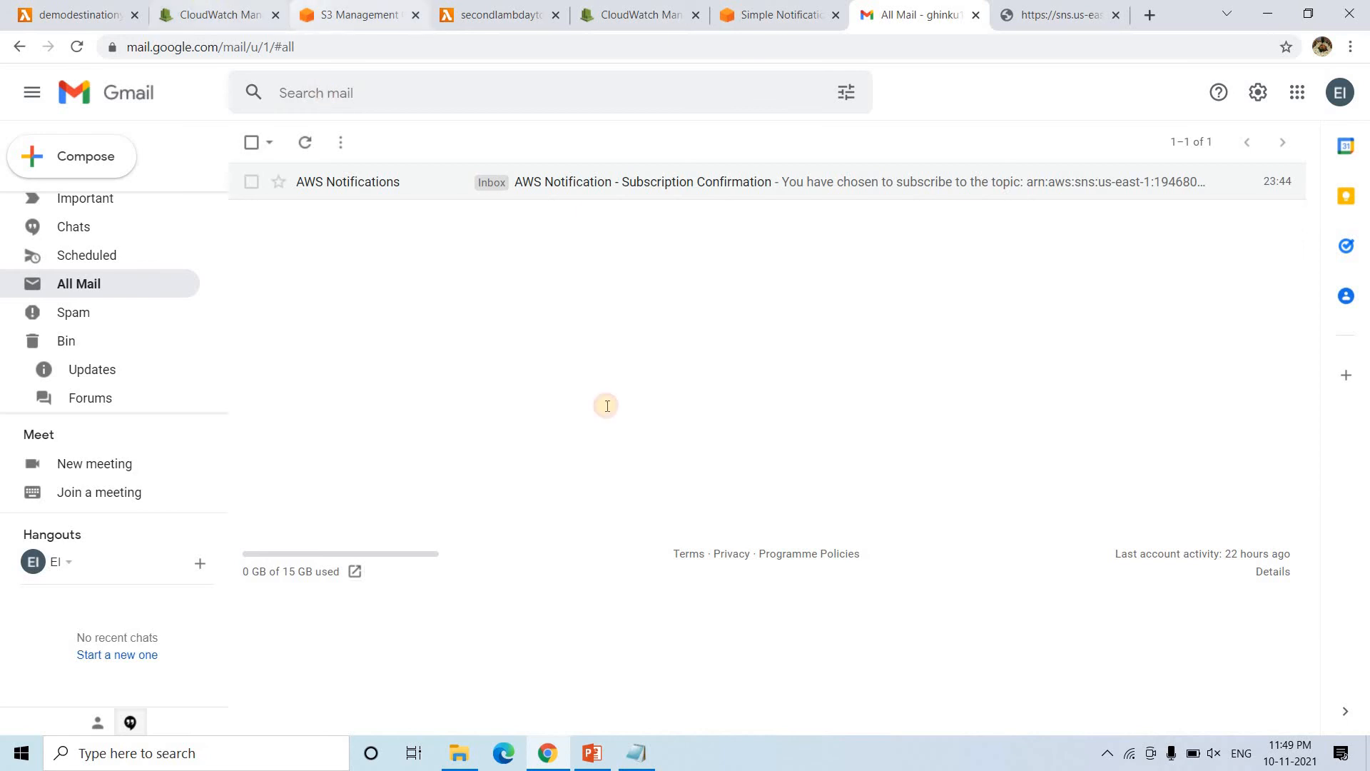
Refresh the demodestinationyt log events in CloudWatch, then expand the error event and examine its traceback.
click(217, 15)
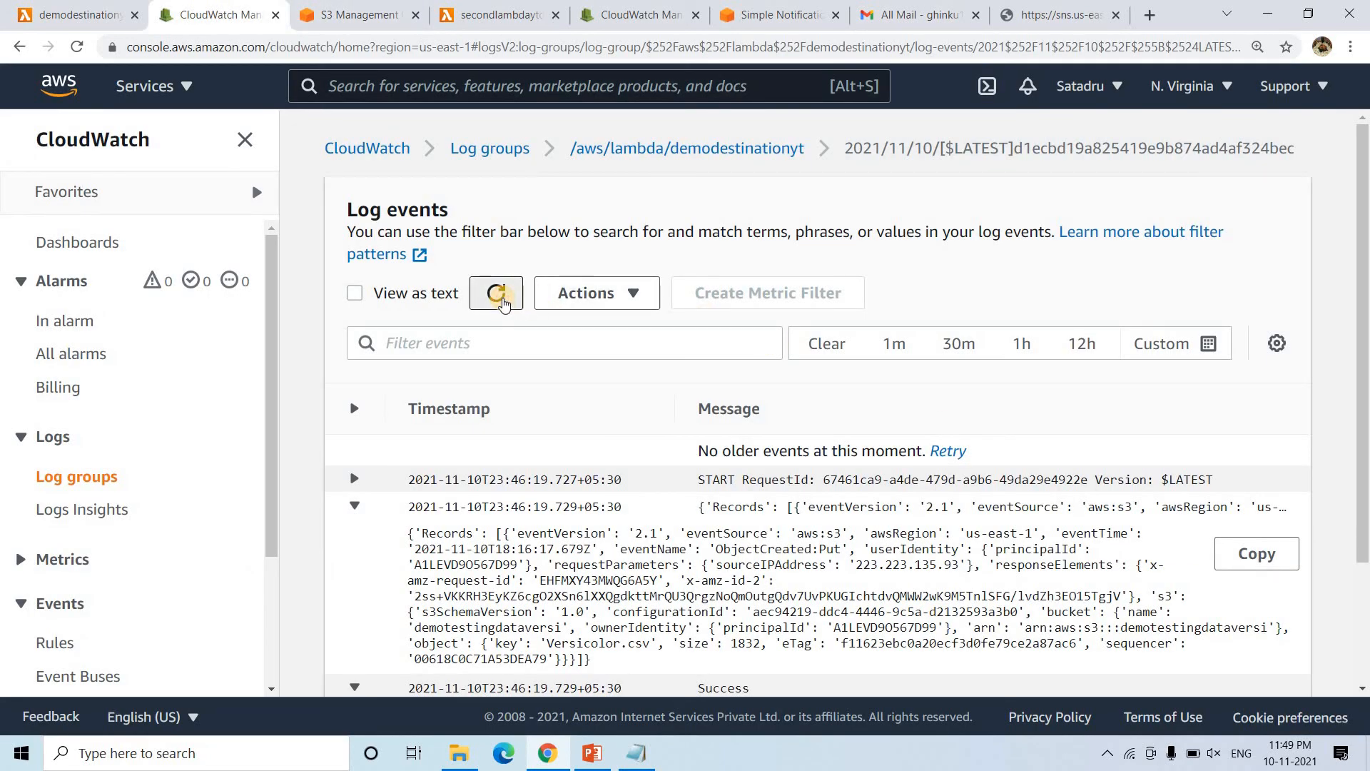
click(498, 294)
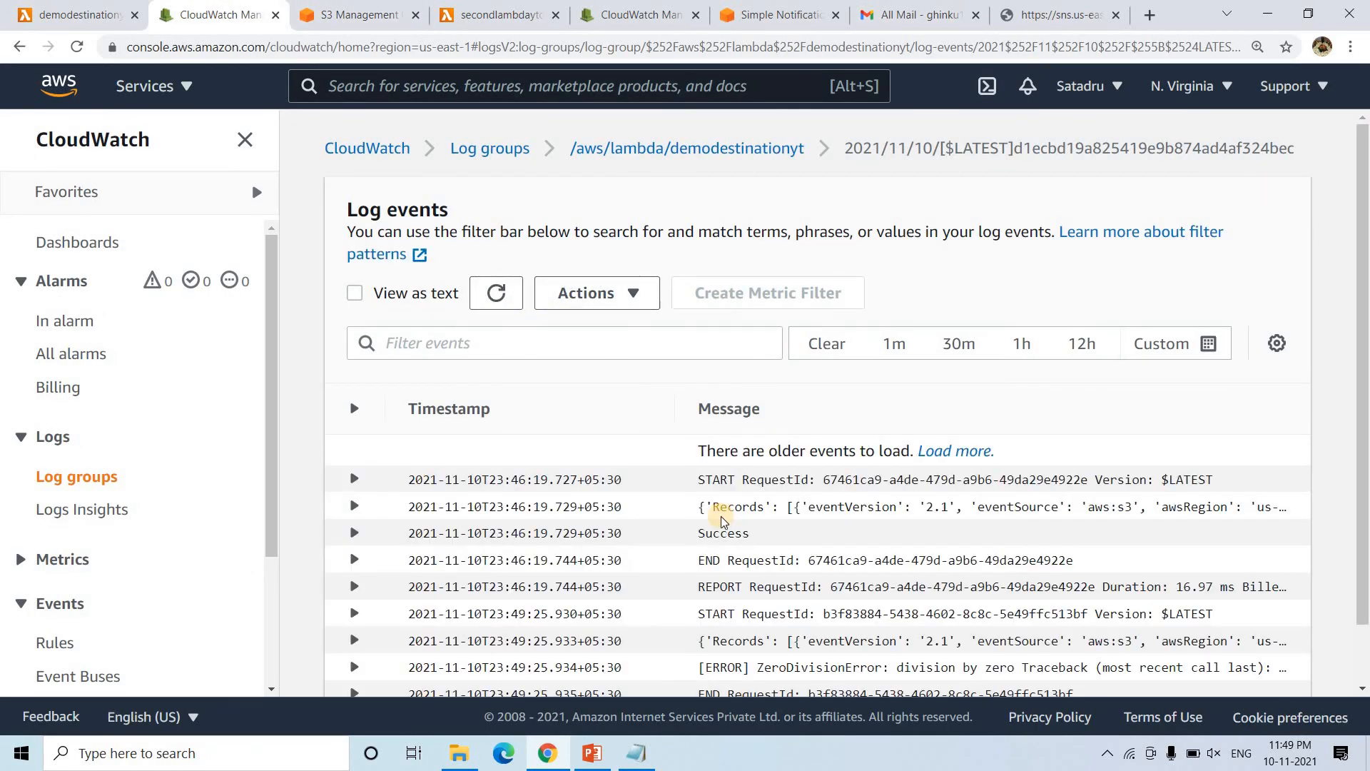
scroll(721, 517, down, 2)
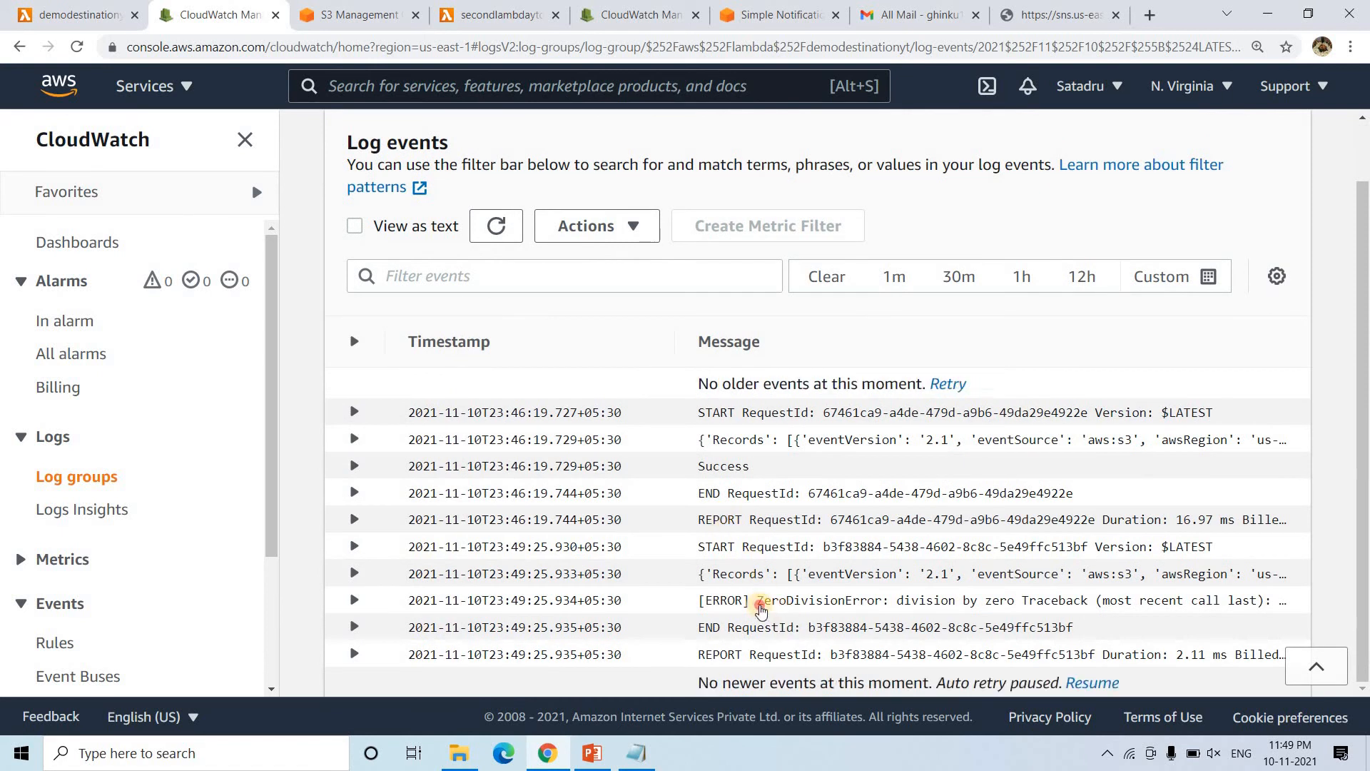
click(762, 609)
scroll(571, 586, down, 2)
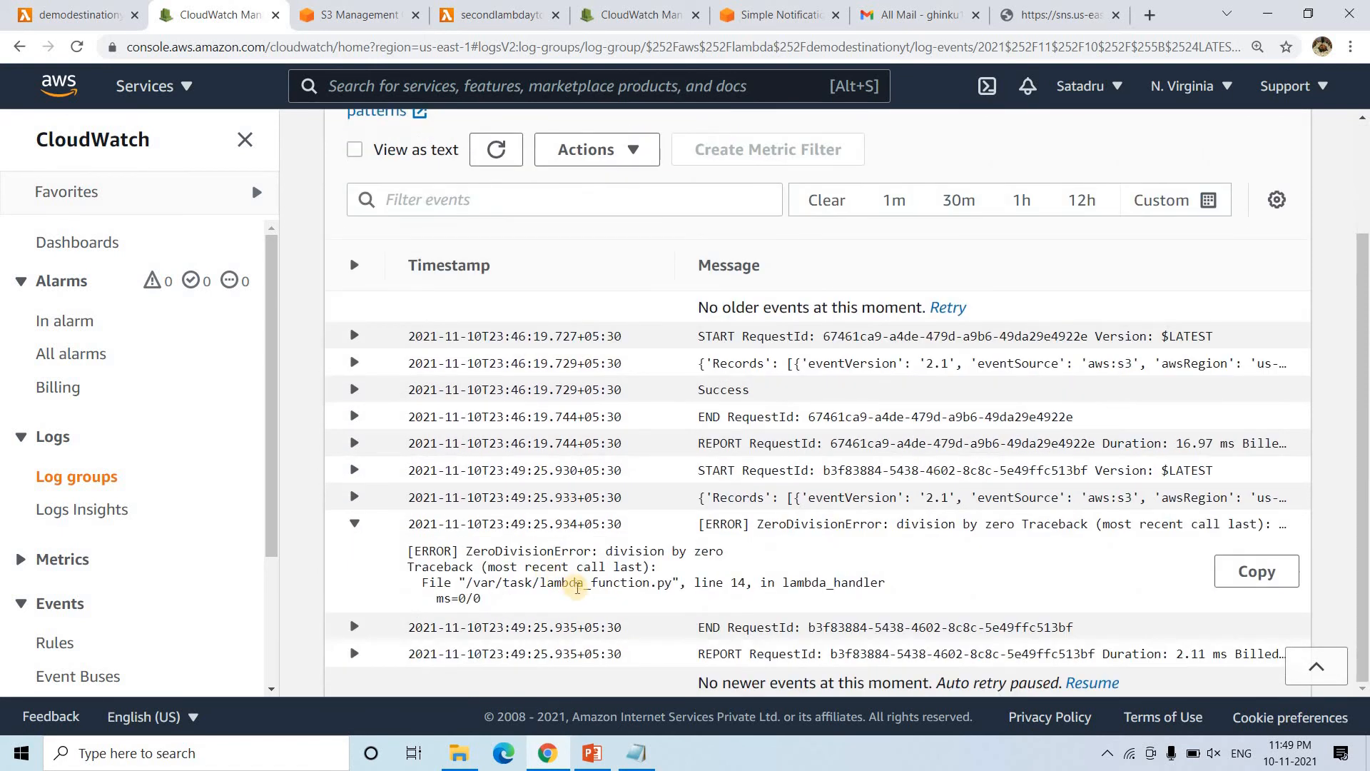
drag(407, 540, 761, 556)
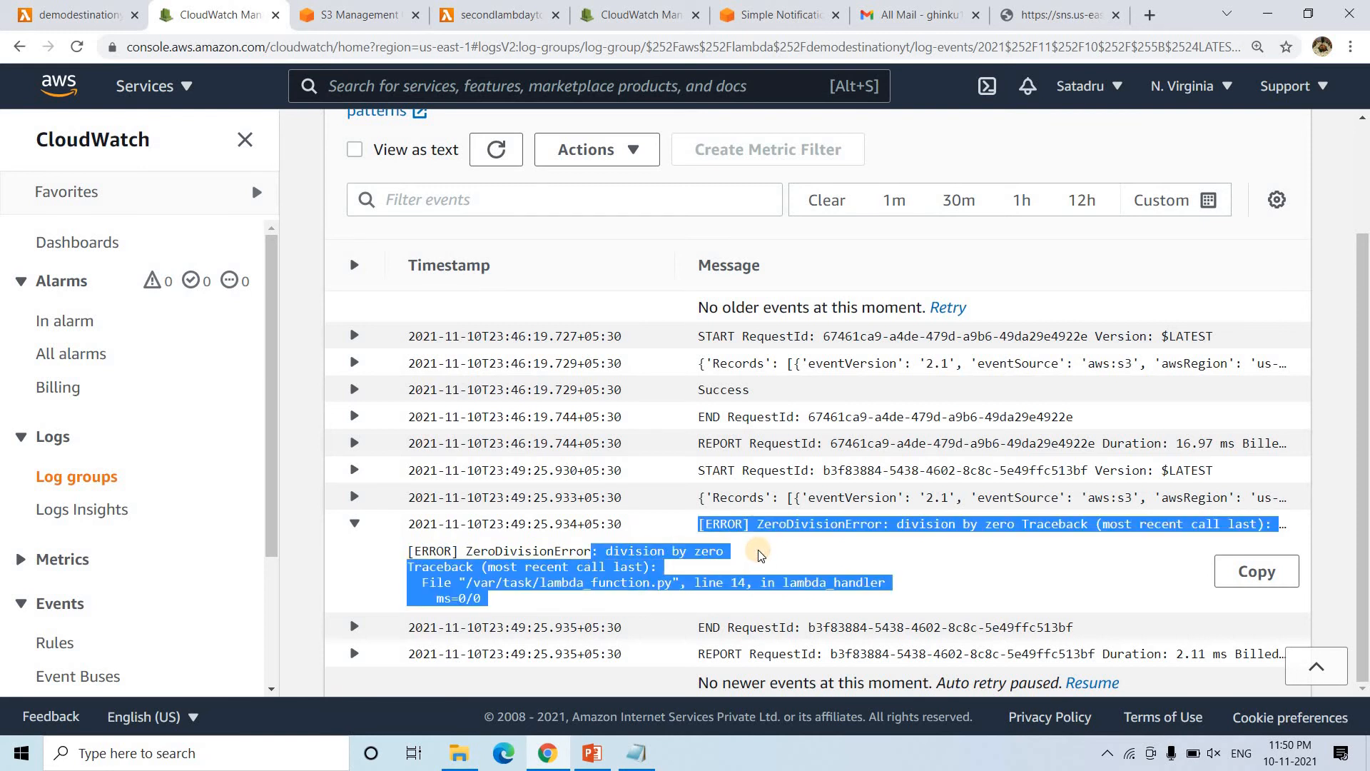
click(759, 555)
Open the Amazon SNS destination of the demodestinationyt function and examine its on-failure topic ARN.
click(79, 15)
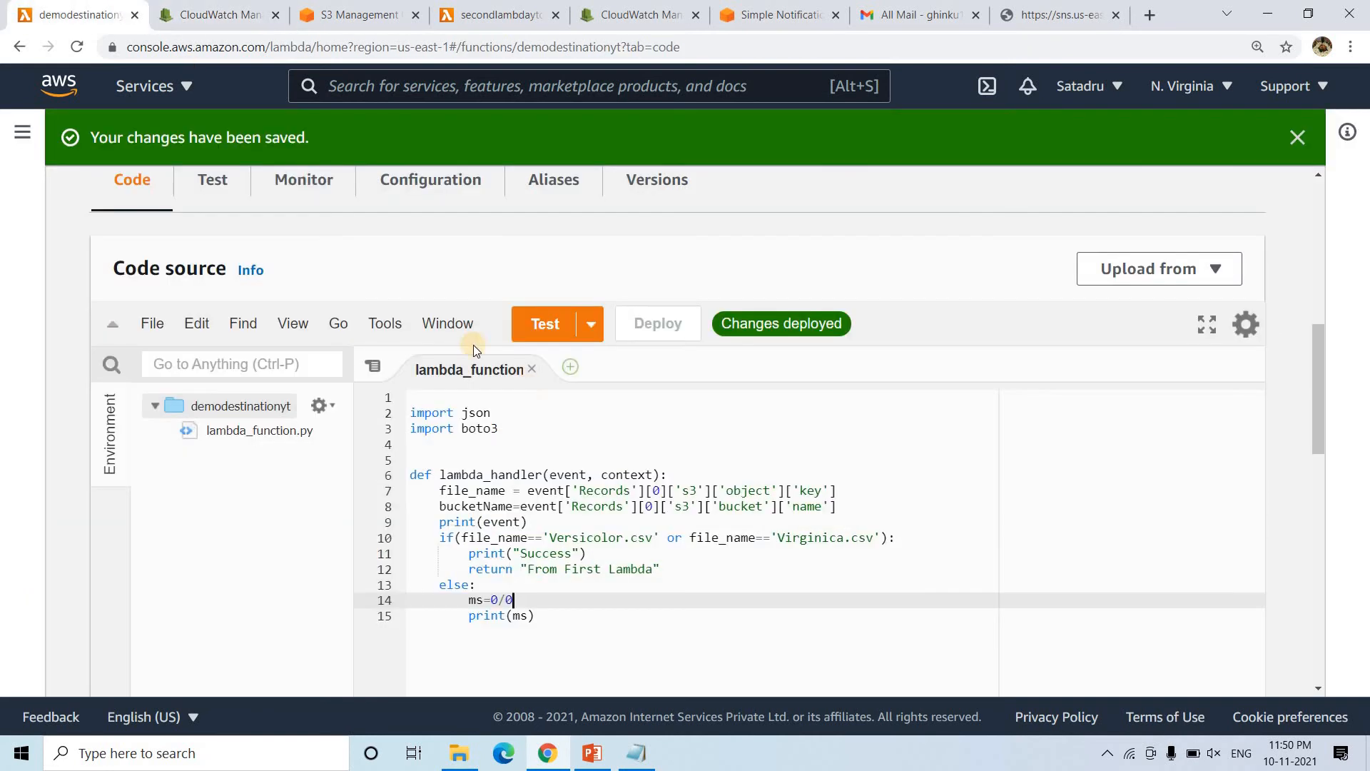
scroll(465, 344, up, 8)
scroll(687, 451, down, 3)
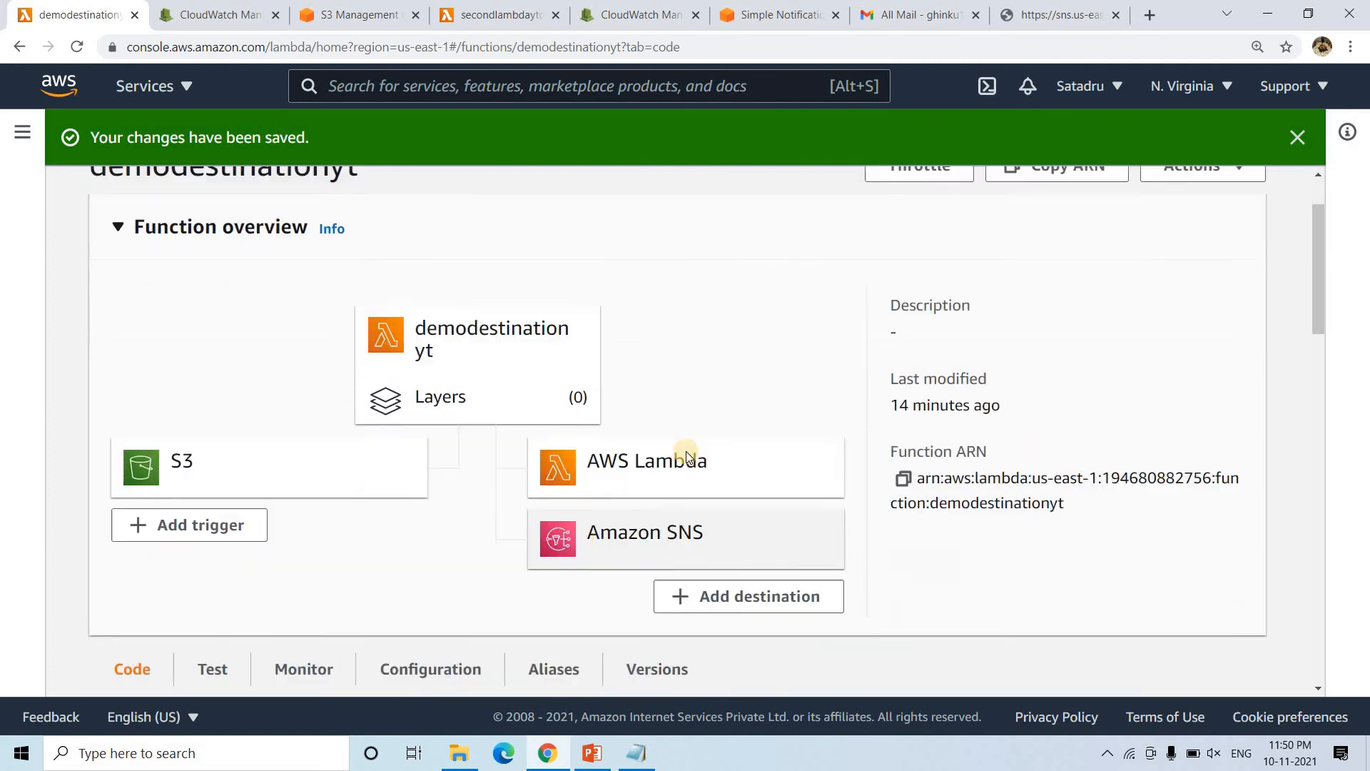
click(704, 435)
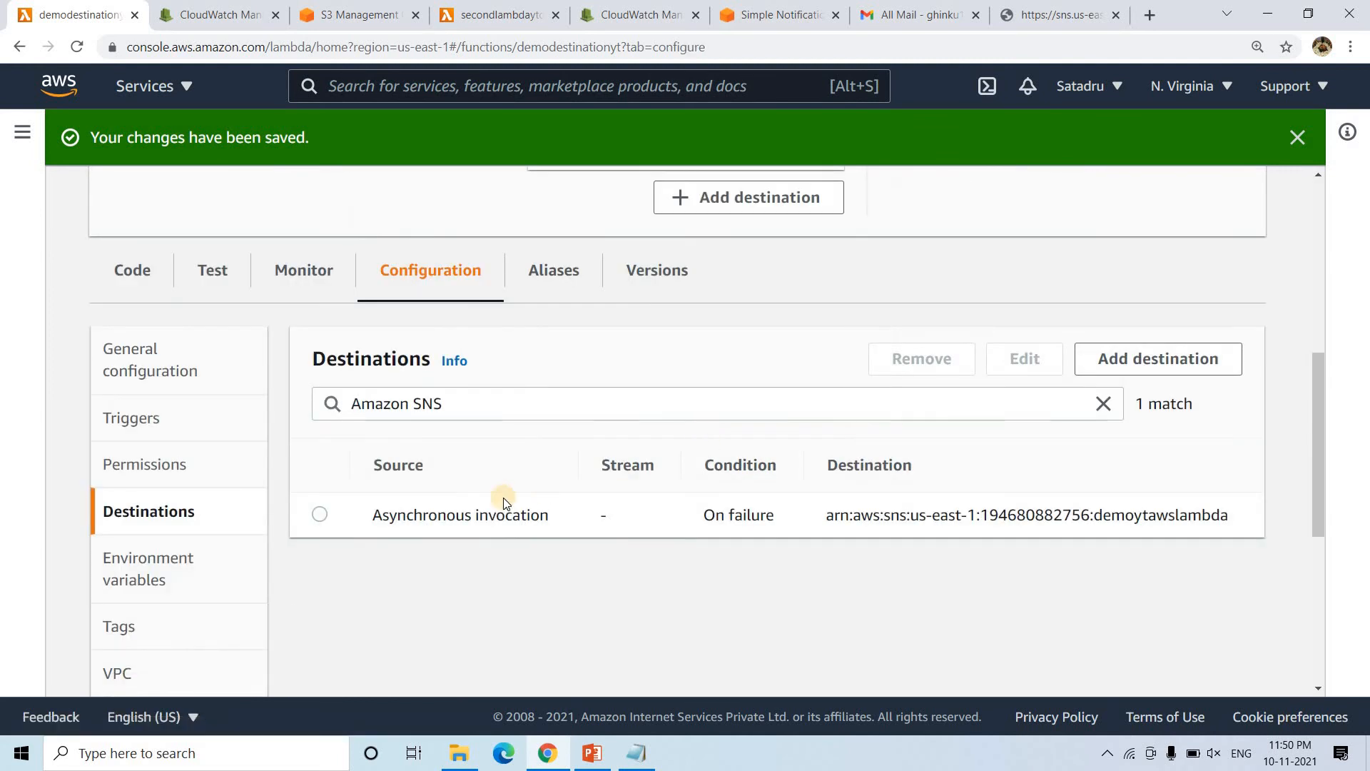
triple_click(1151, 519)
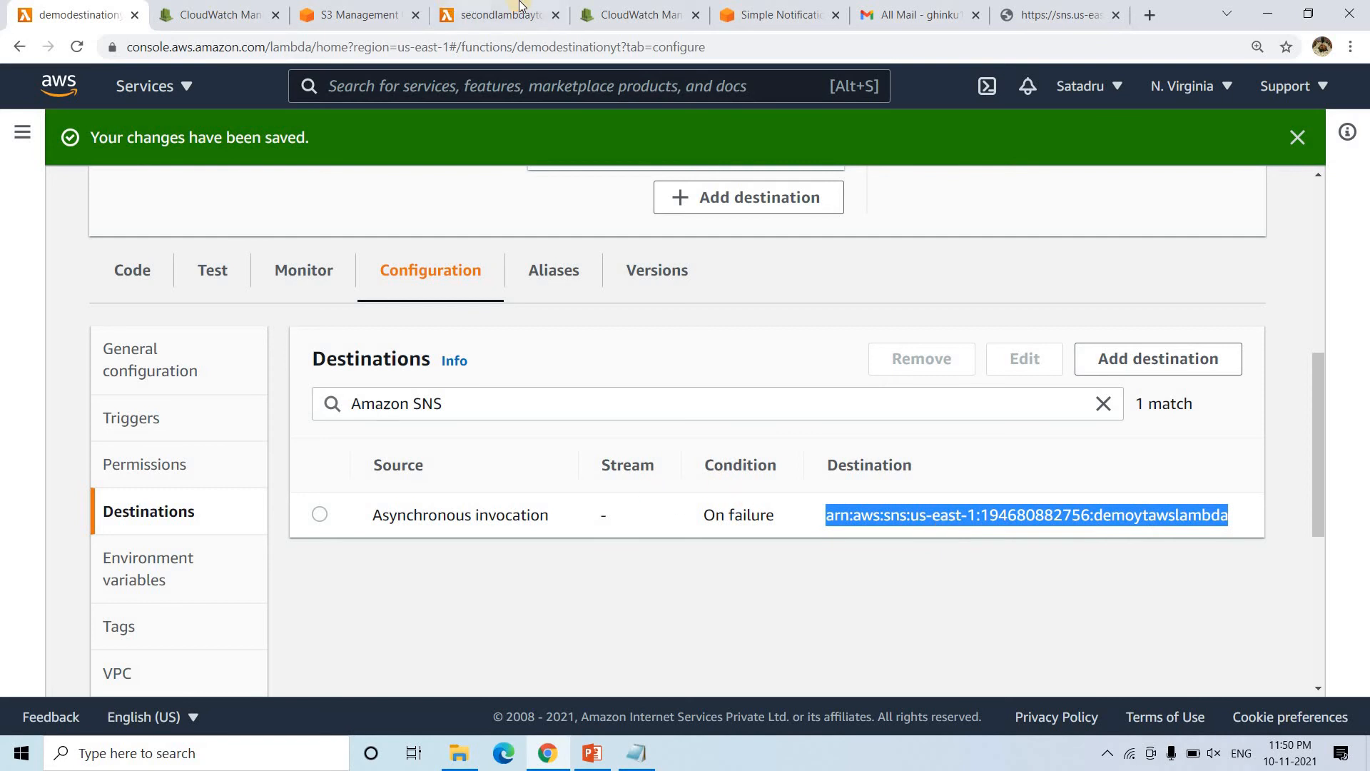
Refresh the demoytawslambda topic page in Amazon SNS and check the status of its e-mail subscription.
click(773, 10)
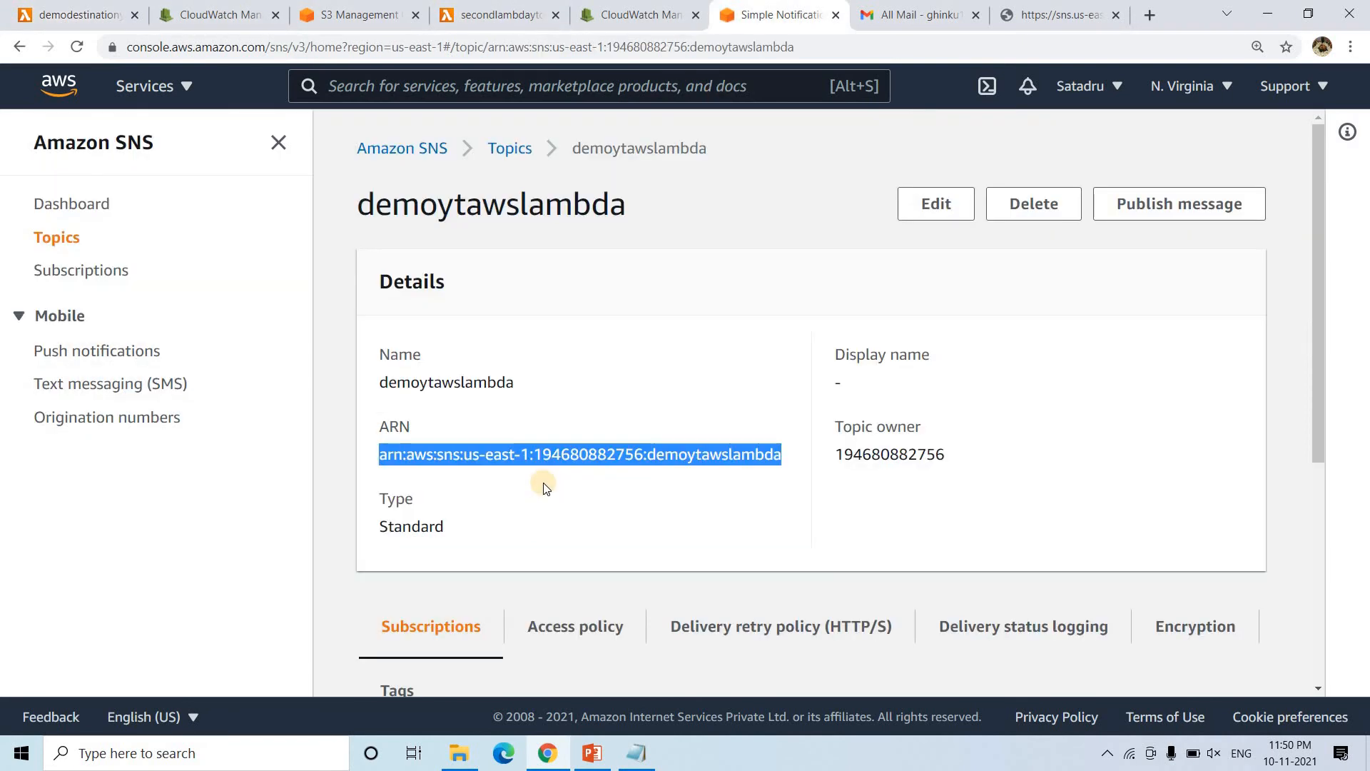
scroll(687, 409, down, 5)
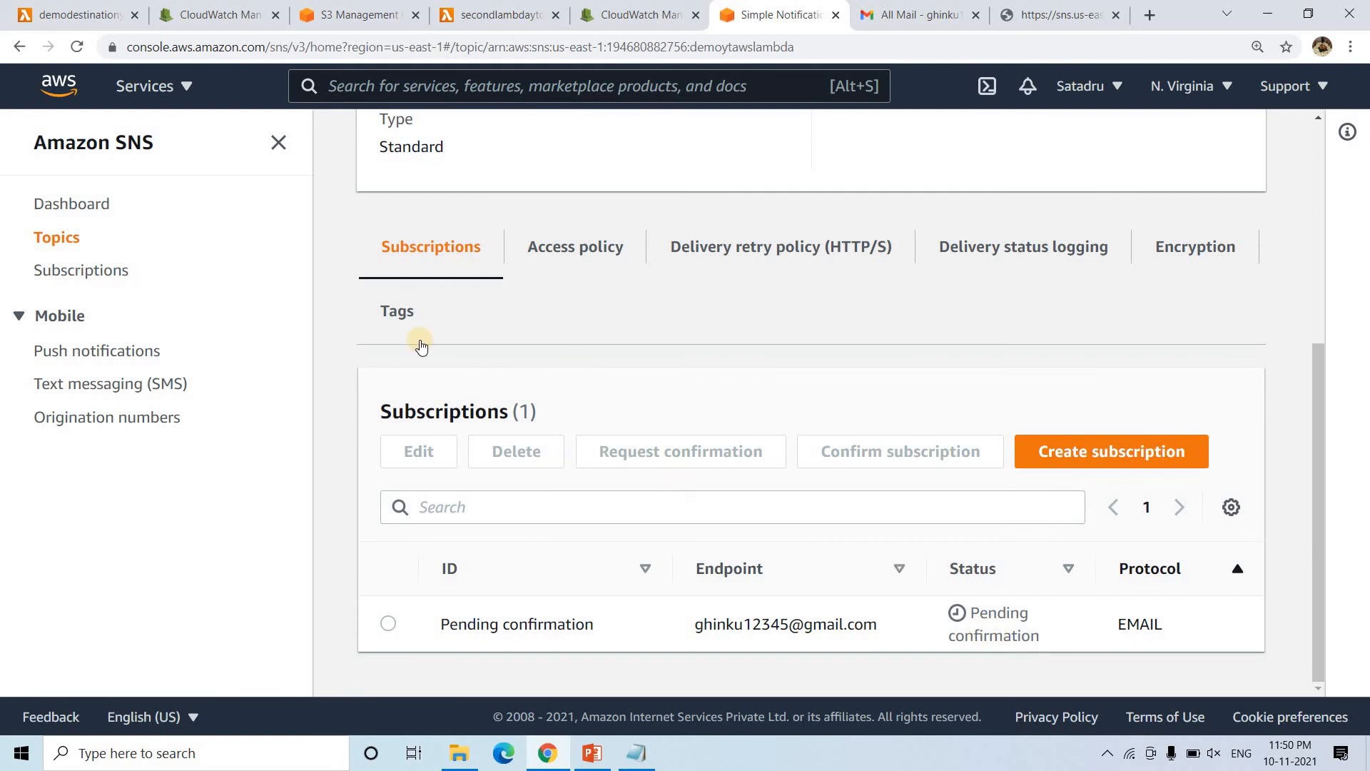
click(78, 47)
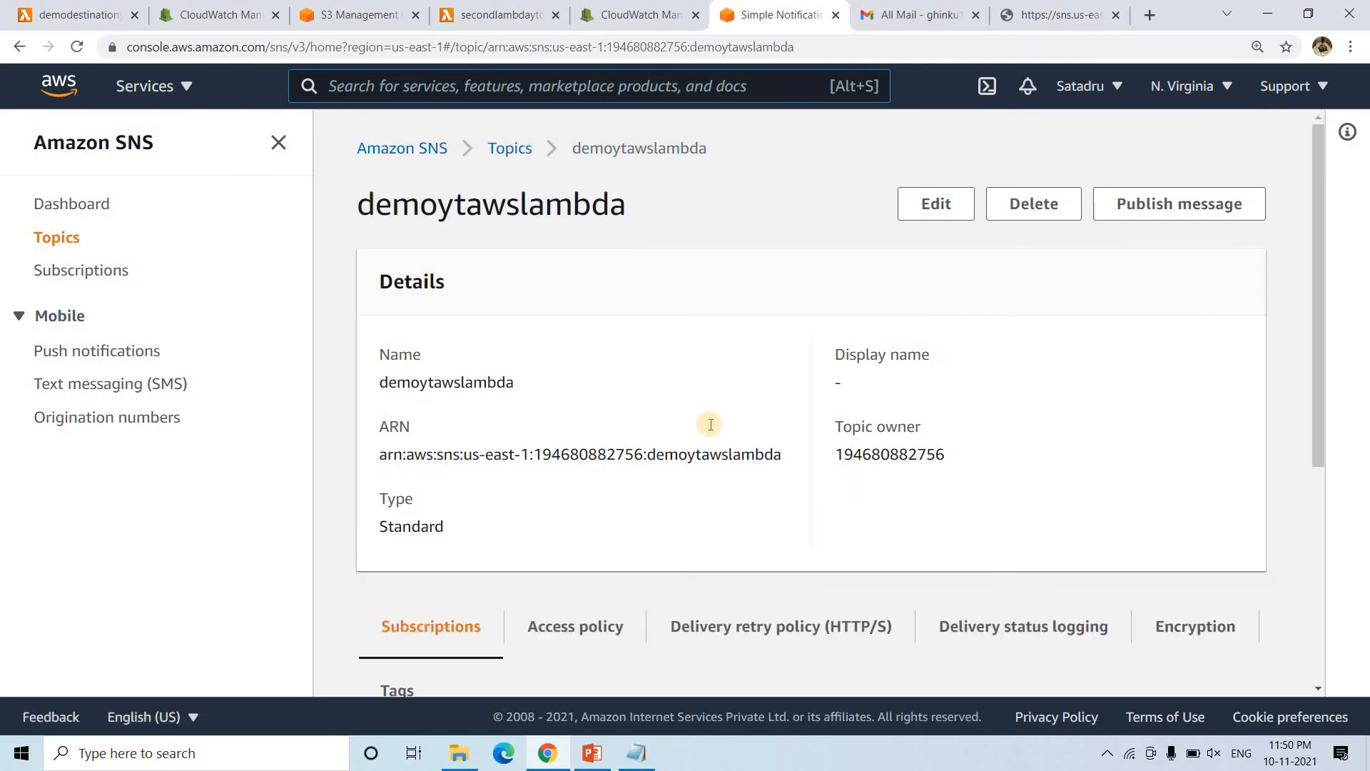
scroll(711, 426, down, 5)
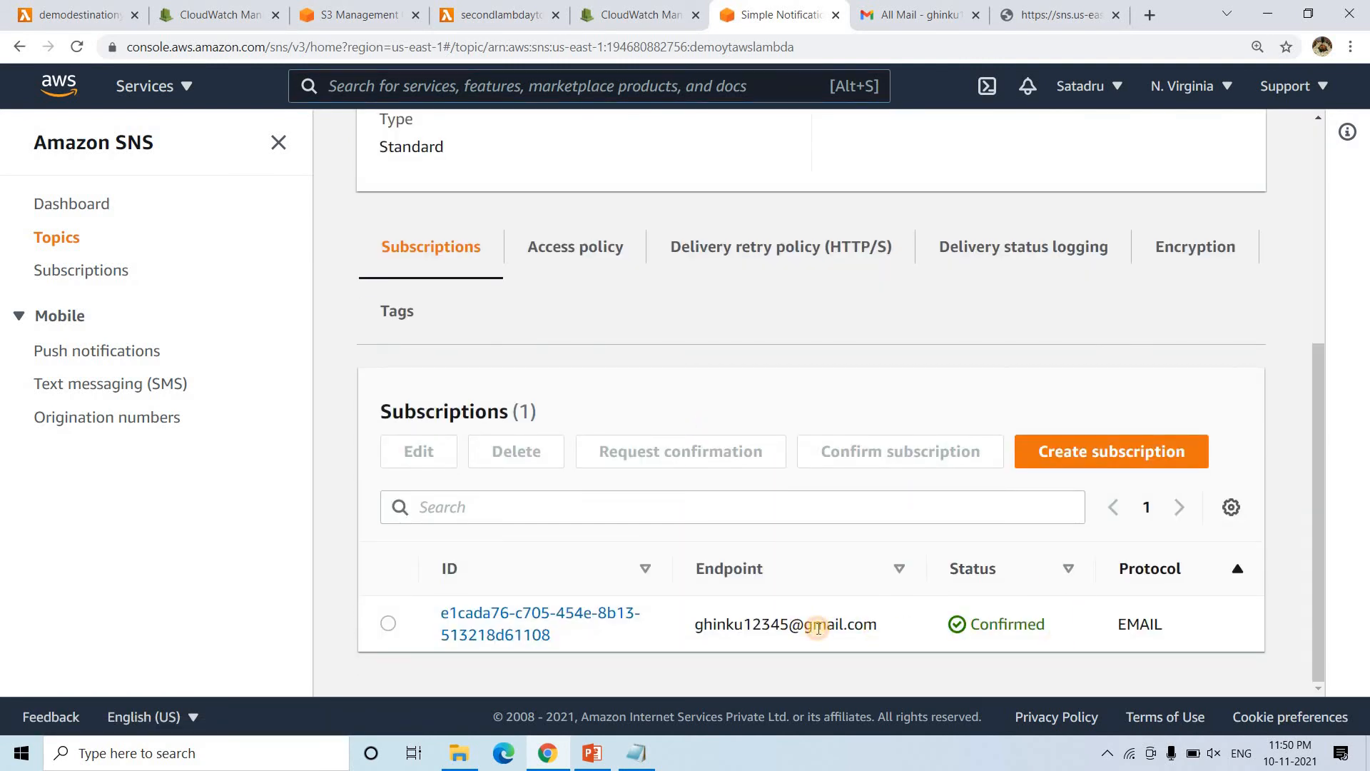
triple_click(818, 627)
click(842, 350)
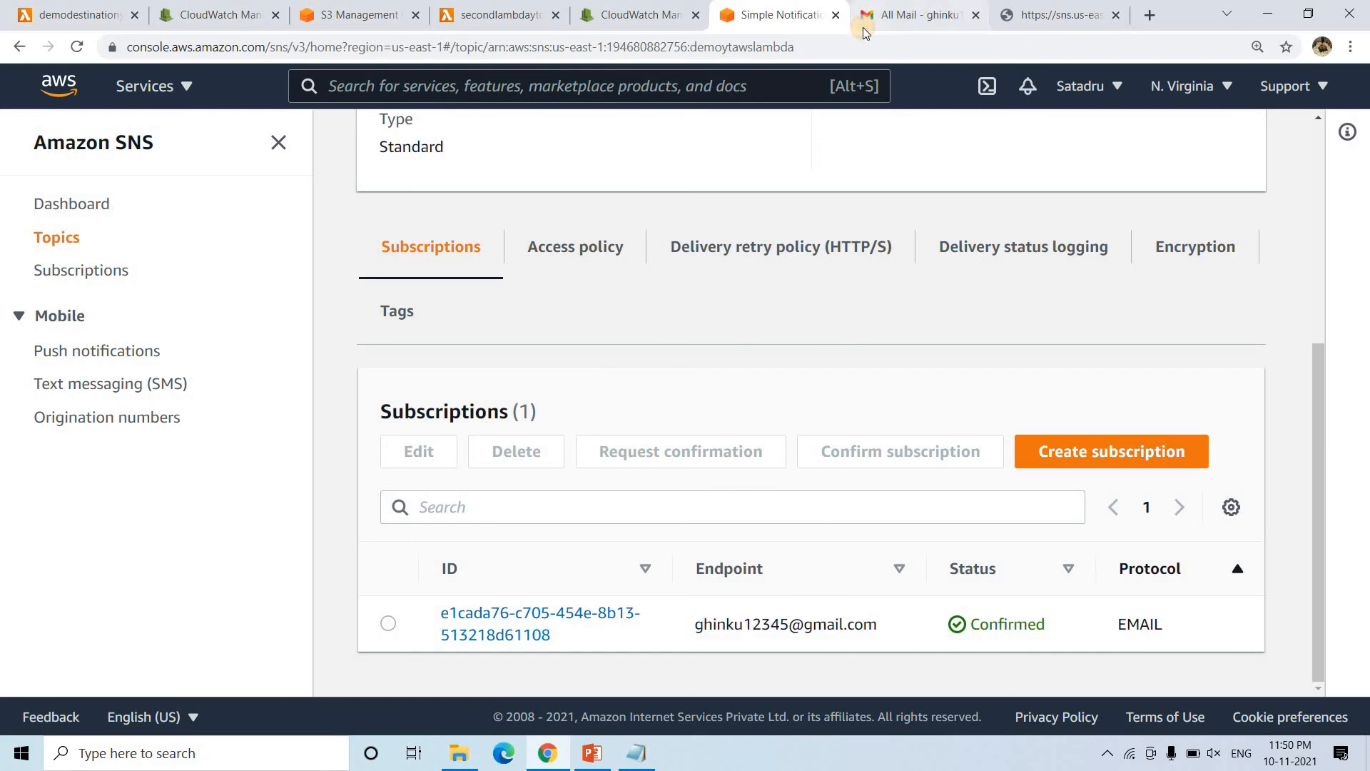
Reload Gmail and check the Scheduled, Spam and All Mail folders for an SNS failure notification.
click(863, 27)
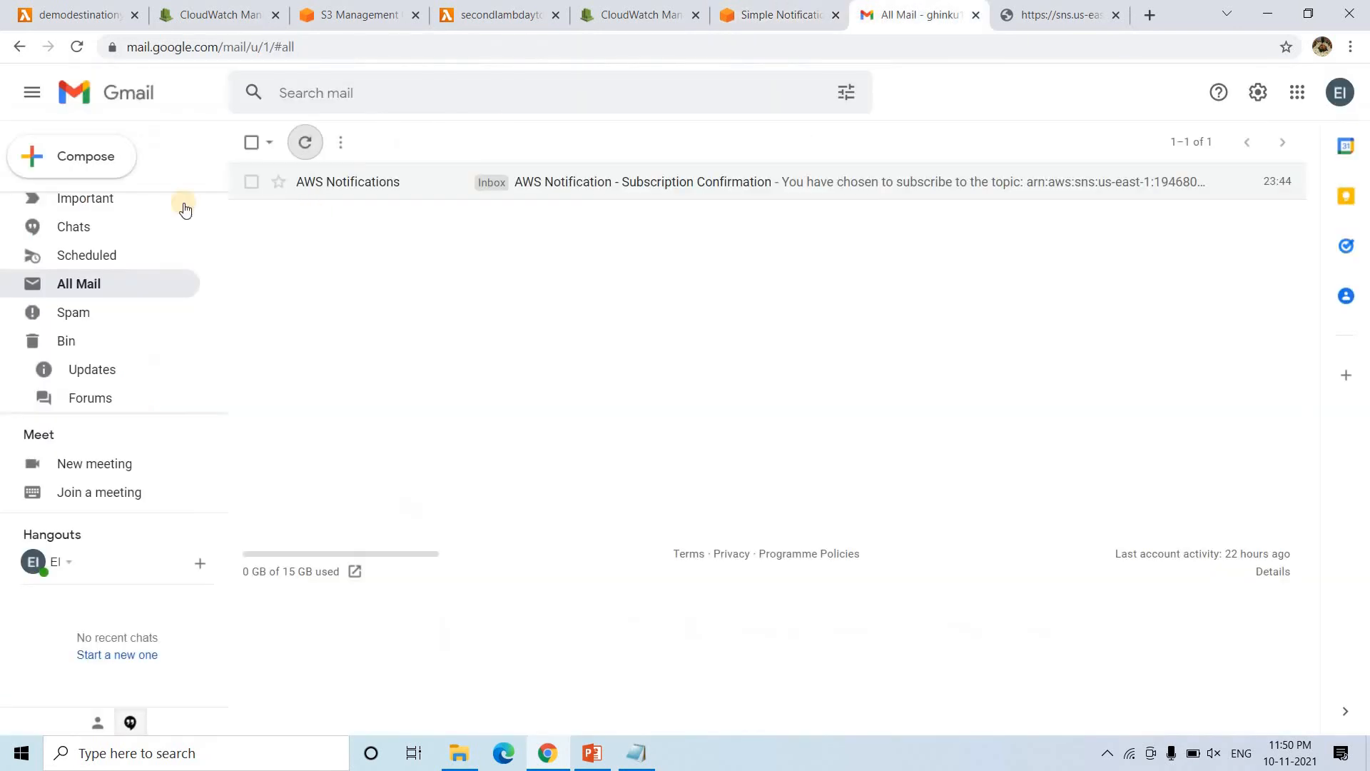
click(78, 47)
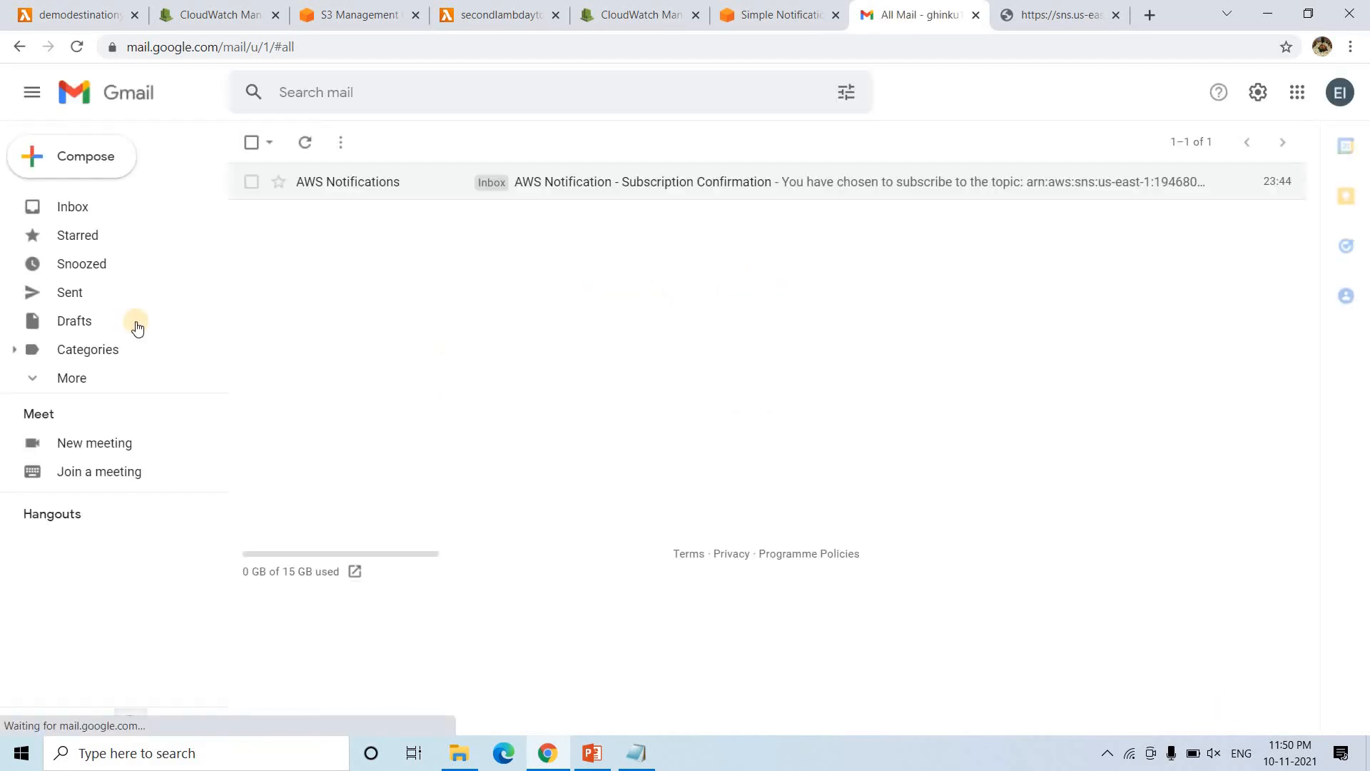
click(98, 376)
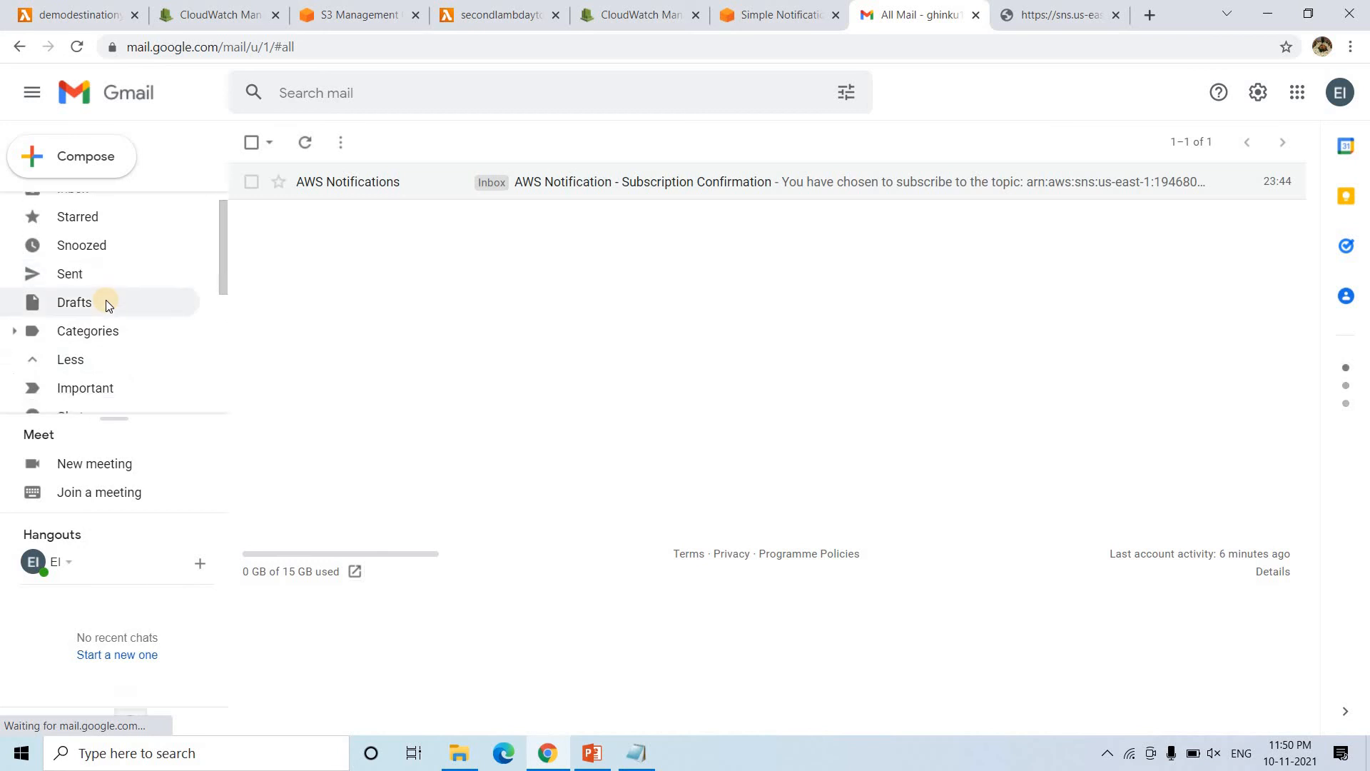
scroll(108, 305, down, 3)
click(75, 272)
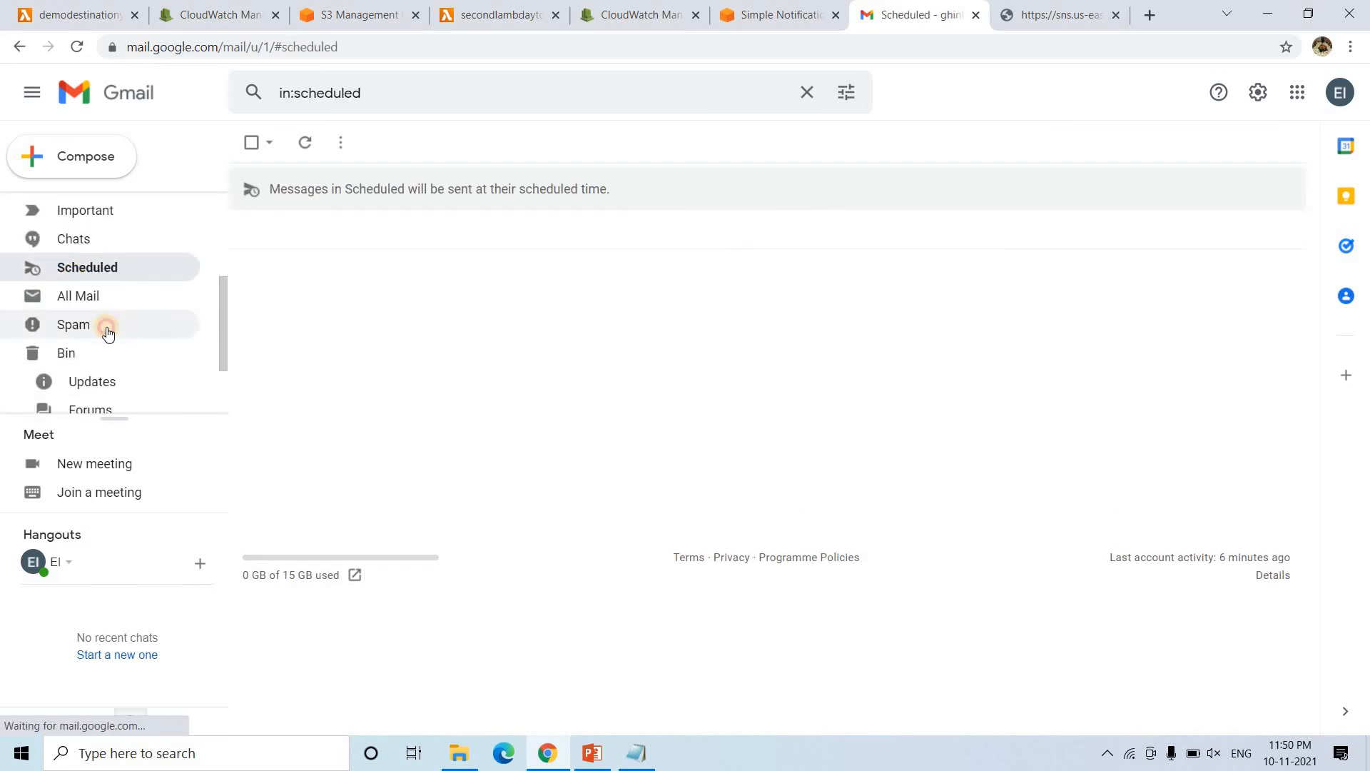
click(107, 330)
scroll(107, 330, down, 1)
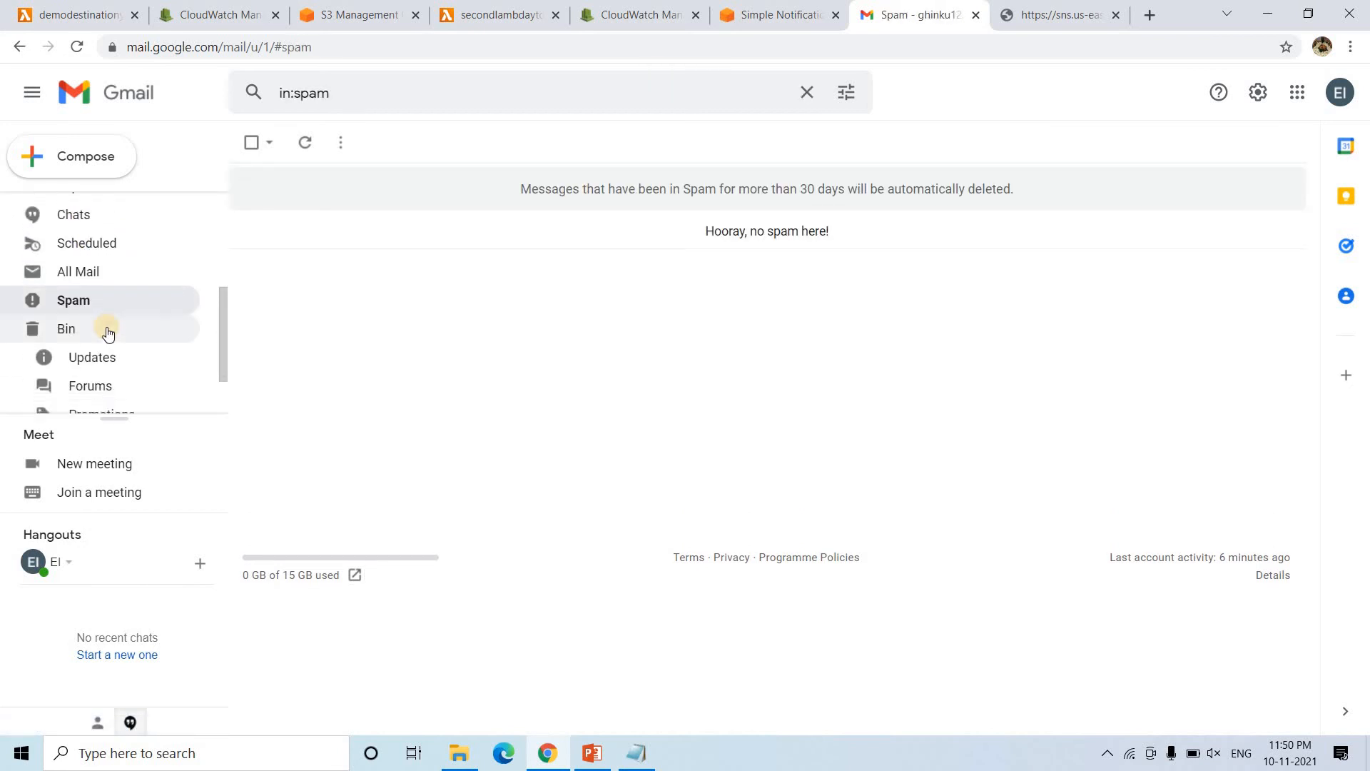
click(86, 237)
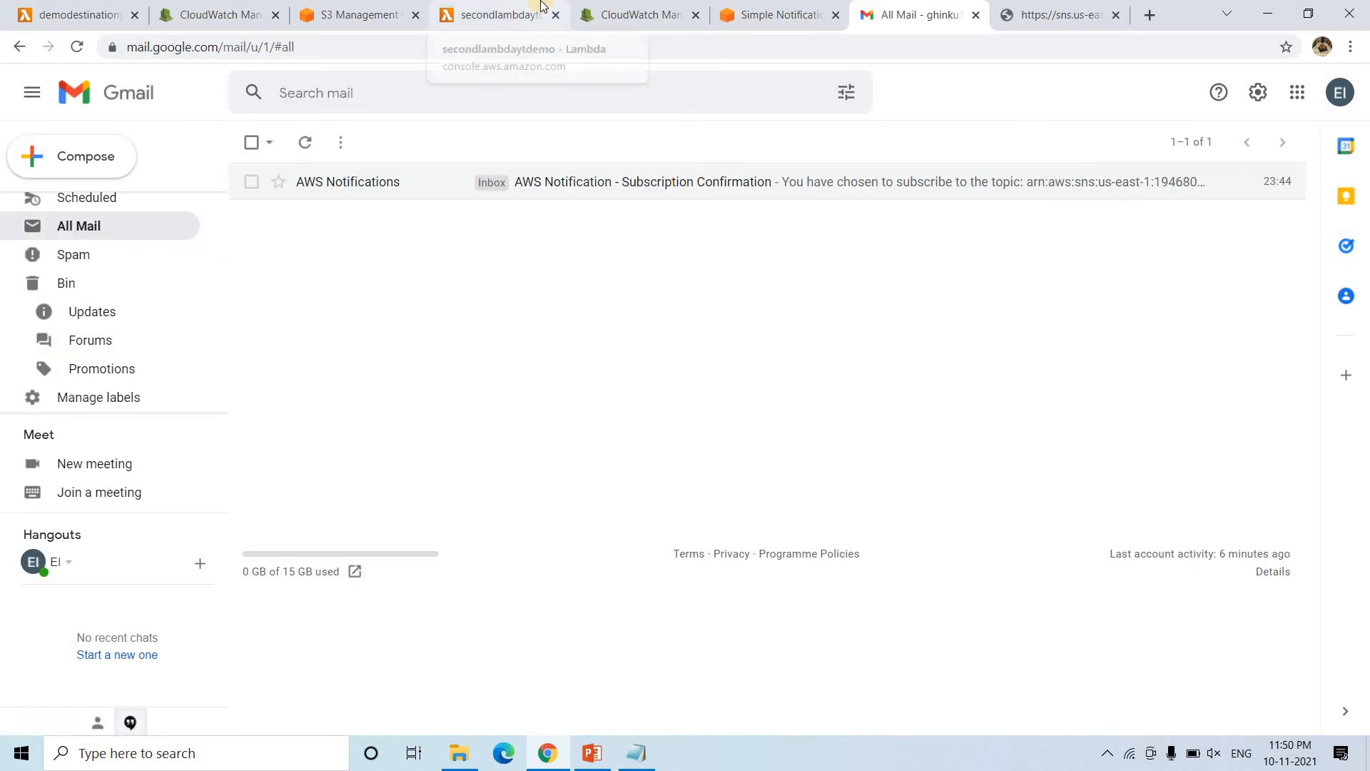
Return to the demodestinationyt function in the Lambda console and re-examine its on-failure Amazon SNS destination.
click(539, 10)
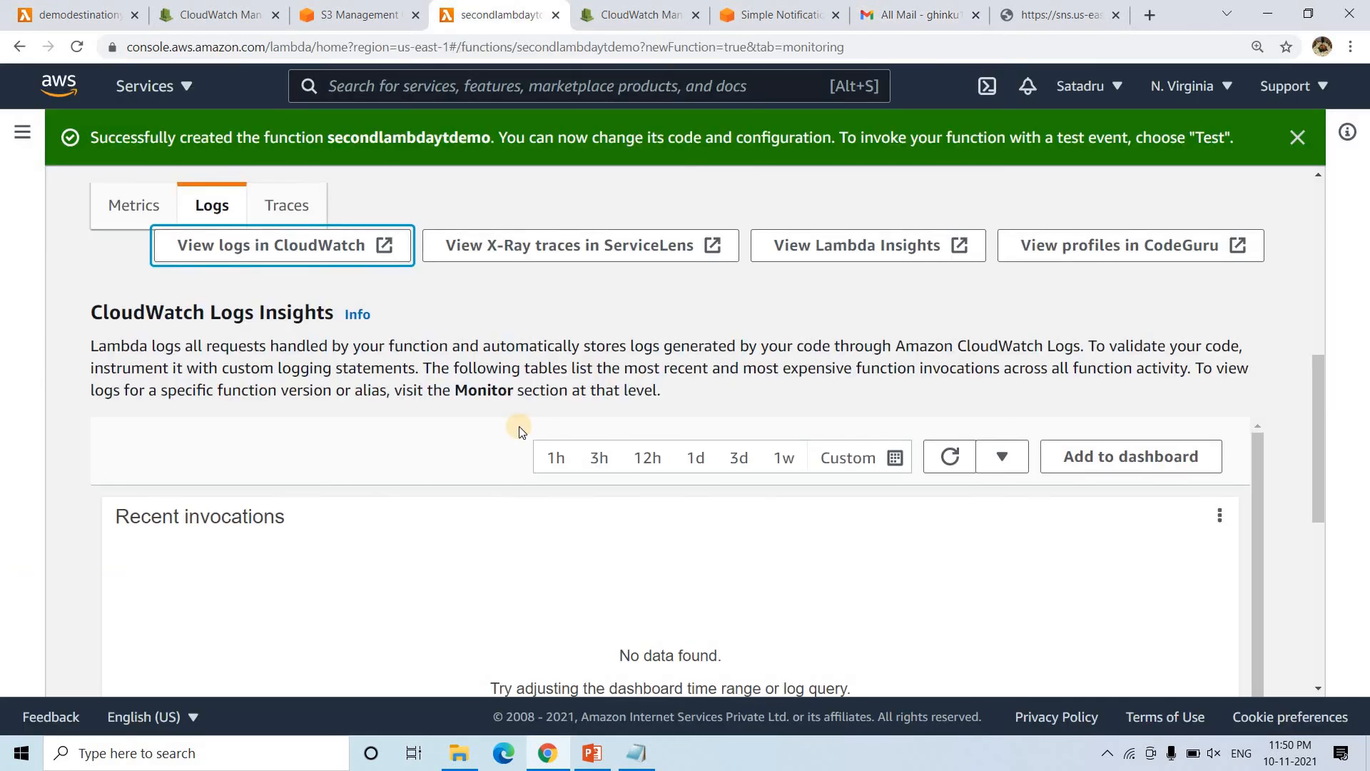
scroll(519, 426, up, 6)
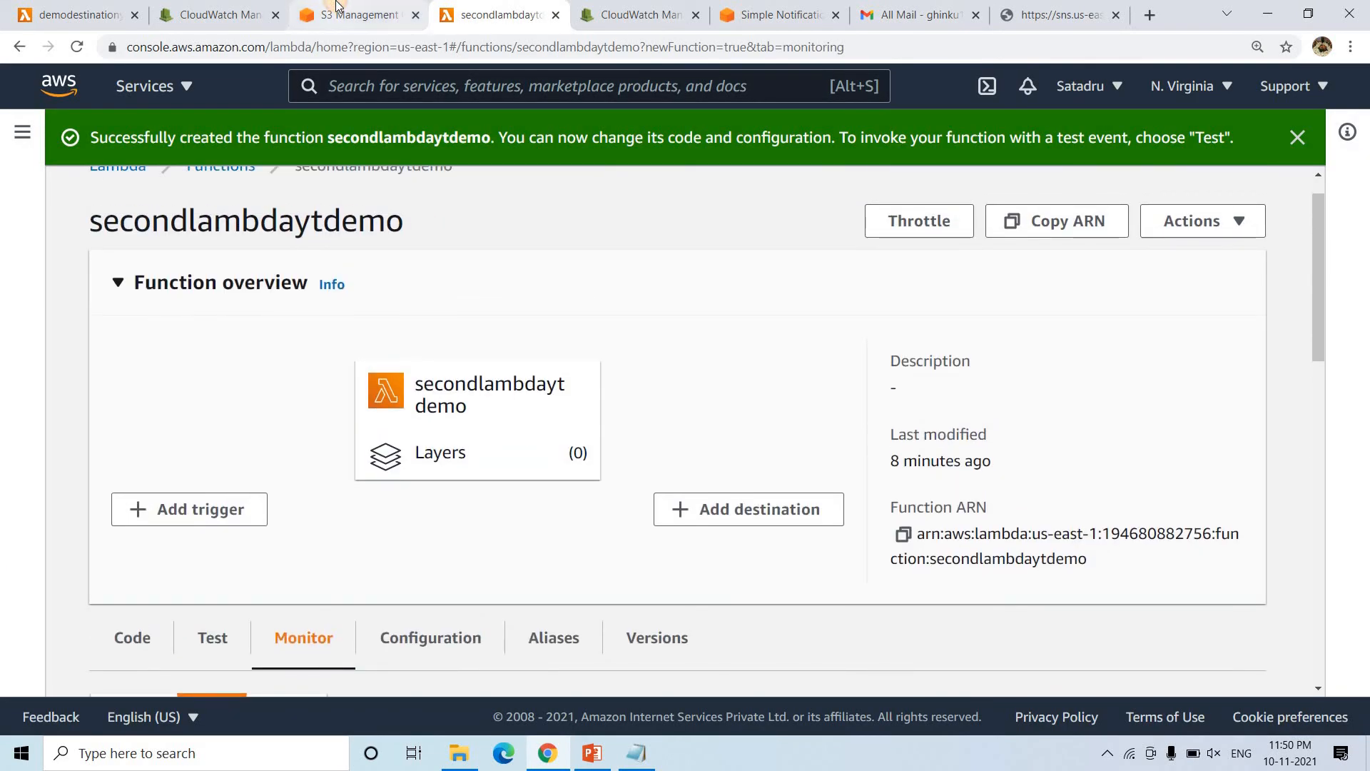
click(338, 7)
scroll(404, 389, down, 3)
scroll(404, 388, up, 3)
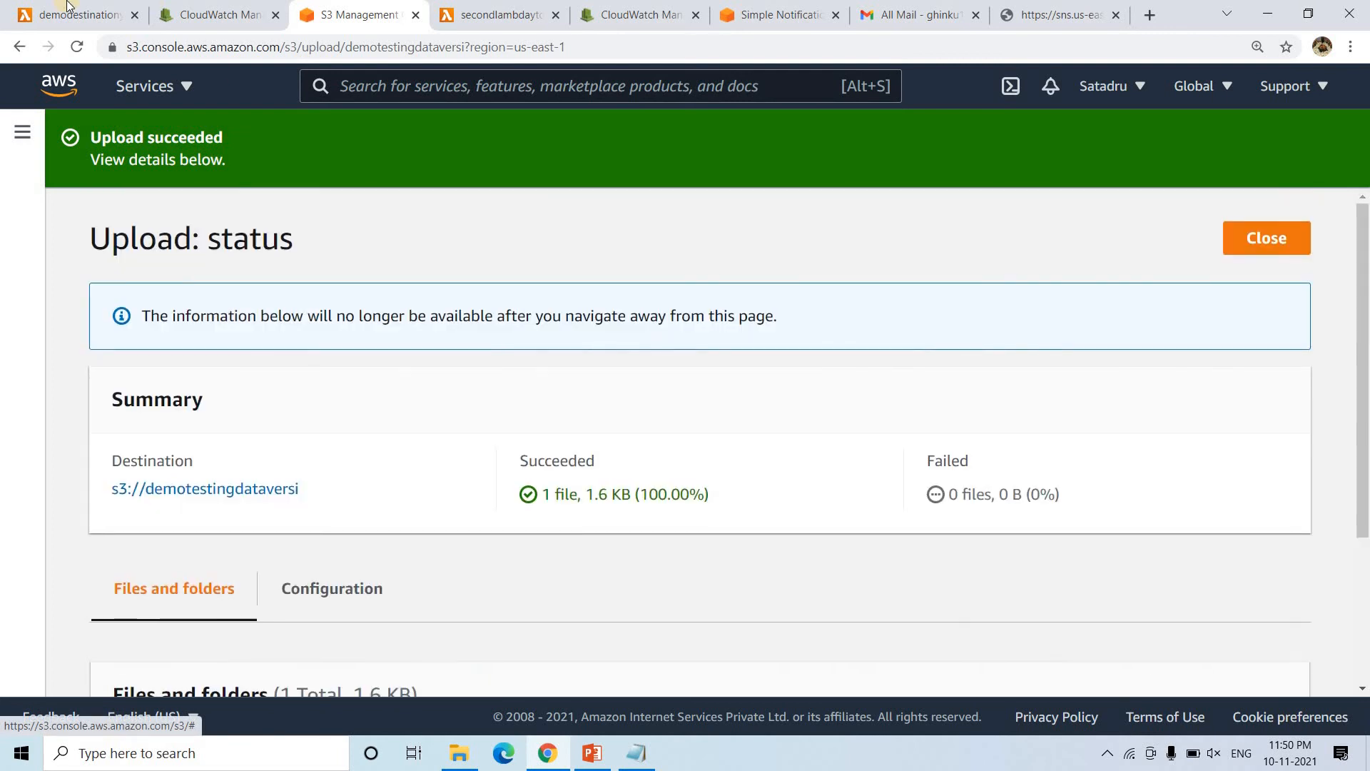
click(72, 15)
scroll(512, 324, up, 4)
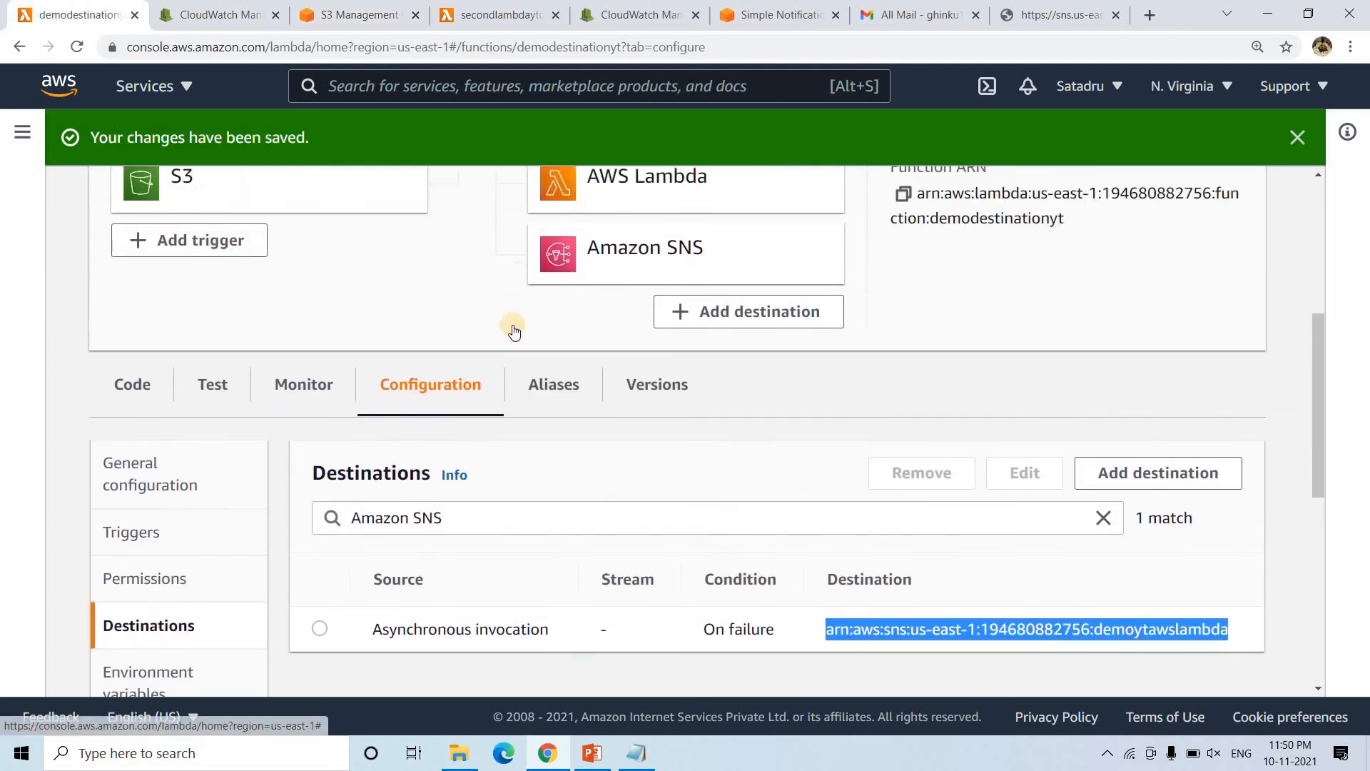
click(640, 420)
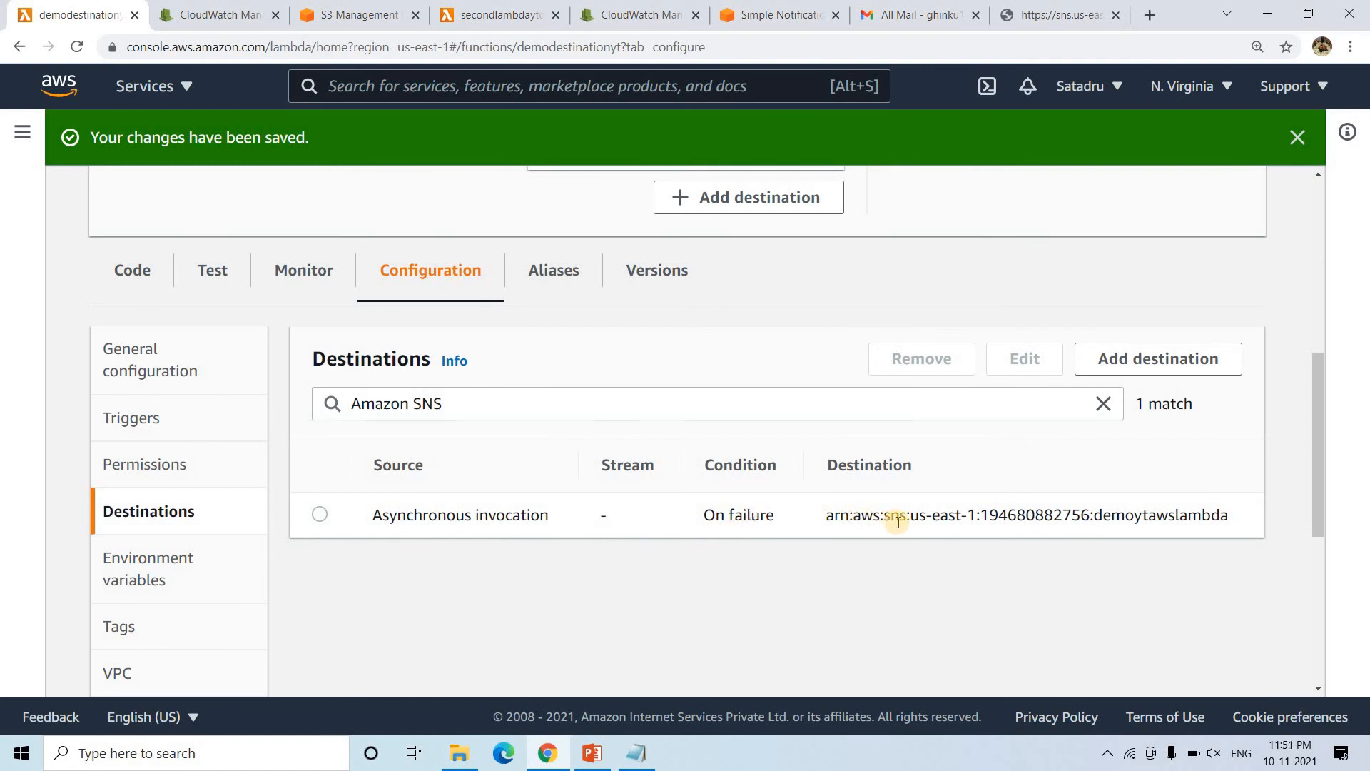
Open the demodestinationyt function code and review its file-name condition and else branch against the function overview.
scroll(453, 526, up, 4)
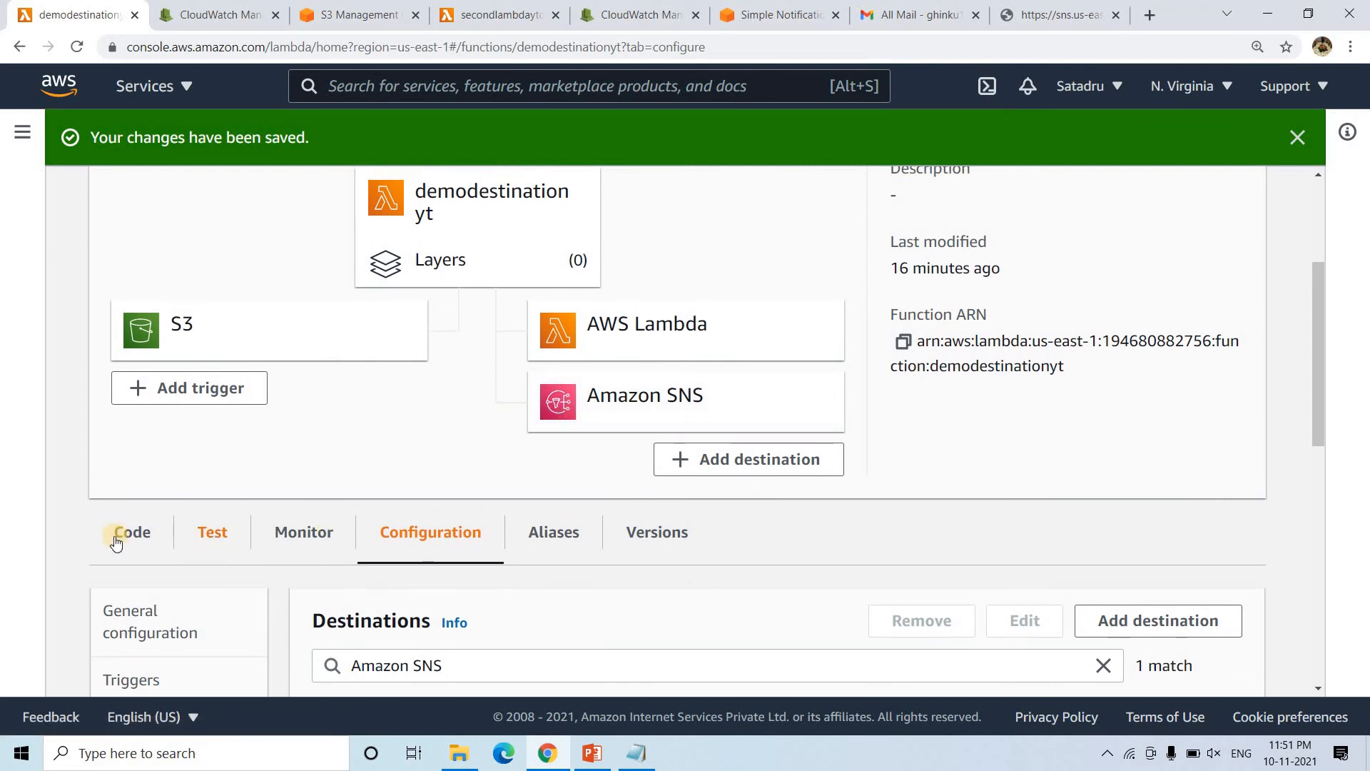
click(118, 535)
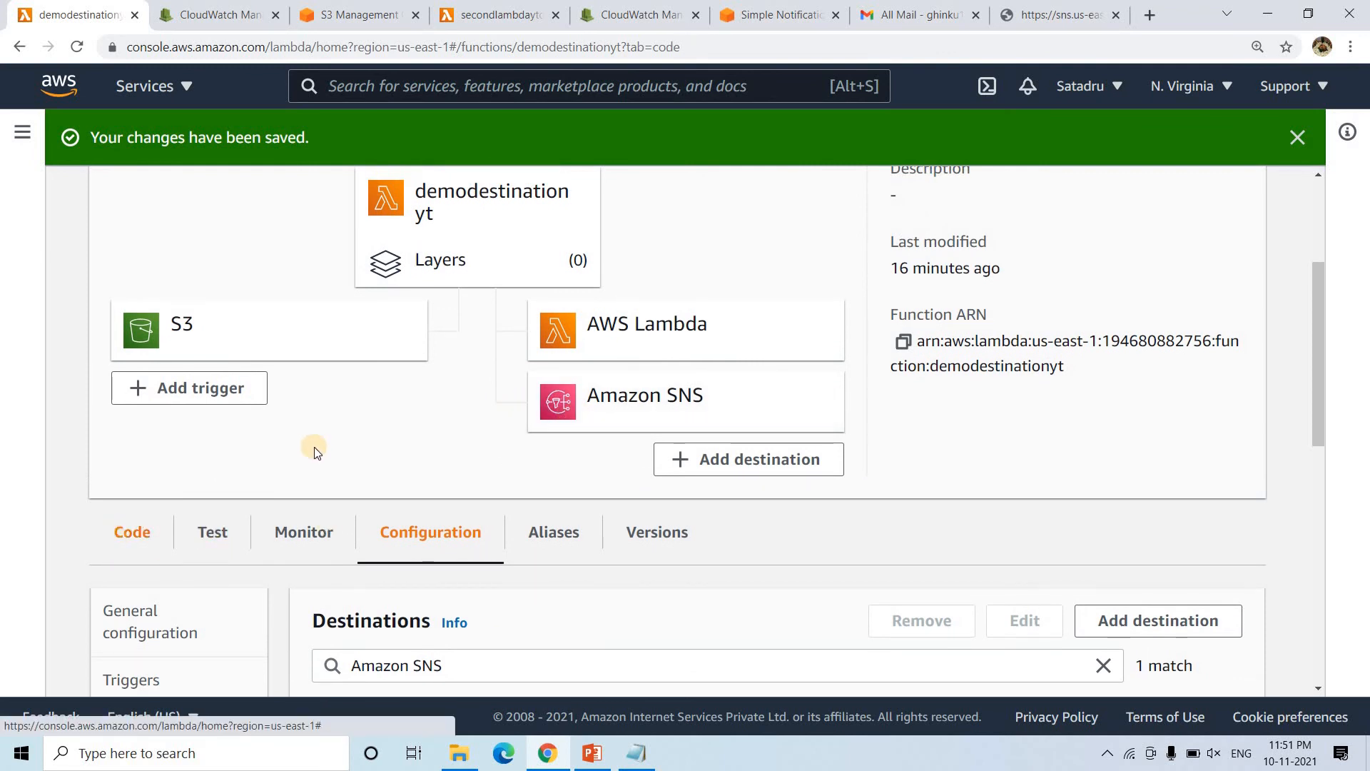
scroll(318, 452, down, 4)
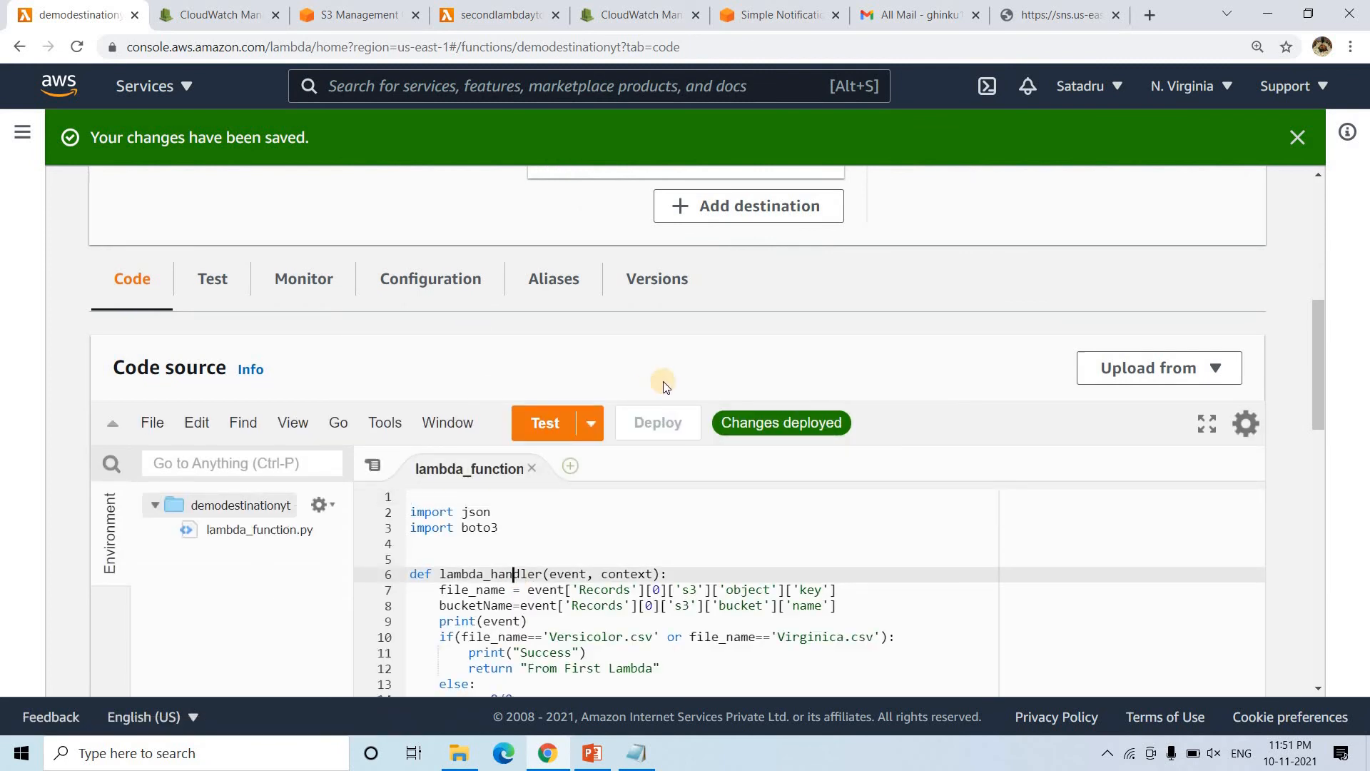
scroll(640, 498, down, 3)
click(640, 497)
scroll(639, 498, up, 7)
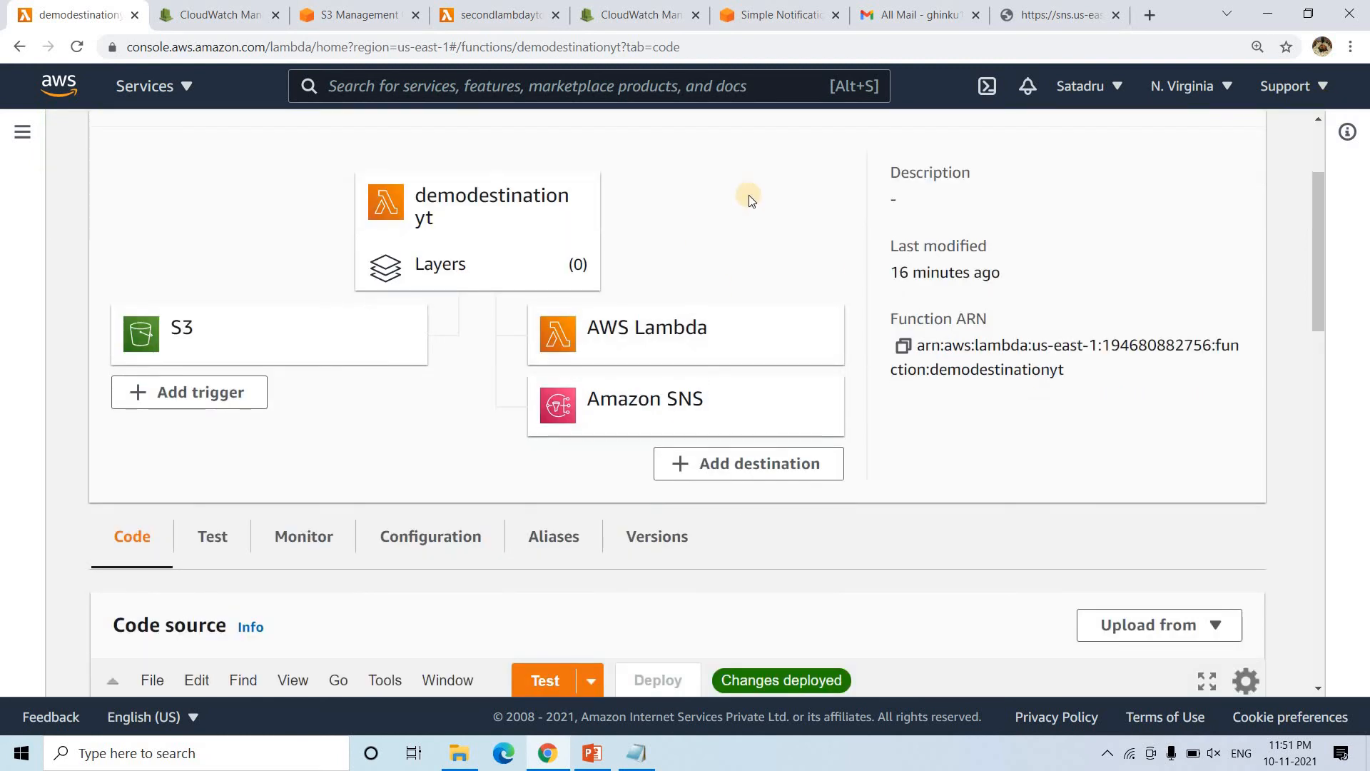
scroll(748, 195, up, 3)
Reload Gmail again and check the Inbox for the SNS failure notification.
click(906, 14)
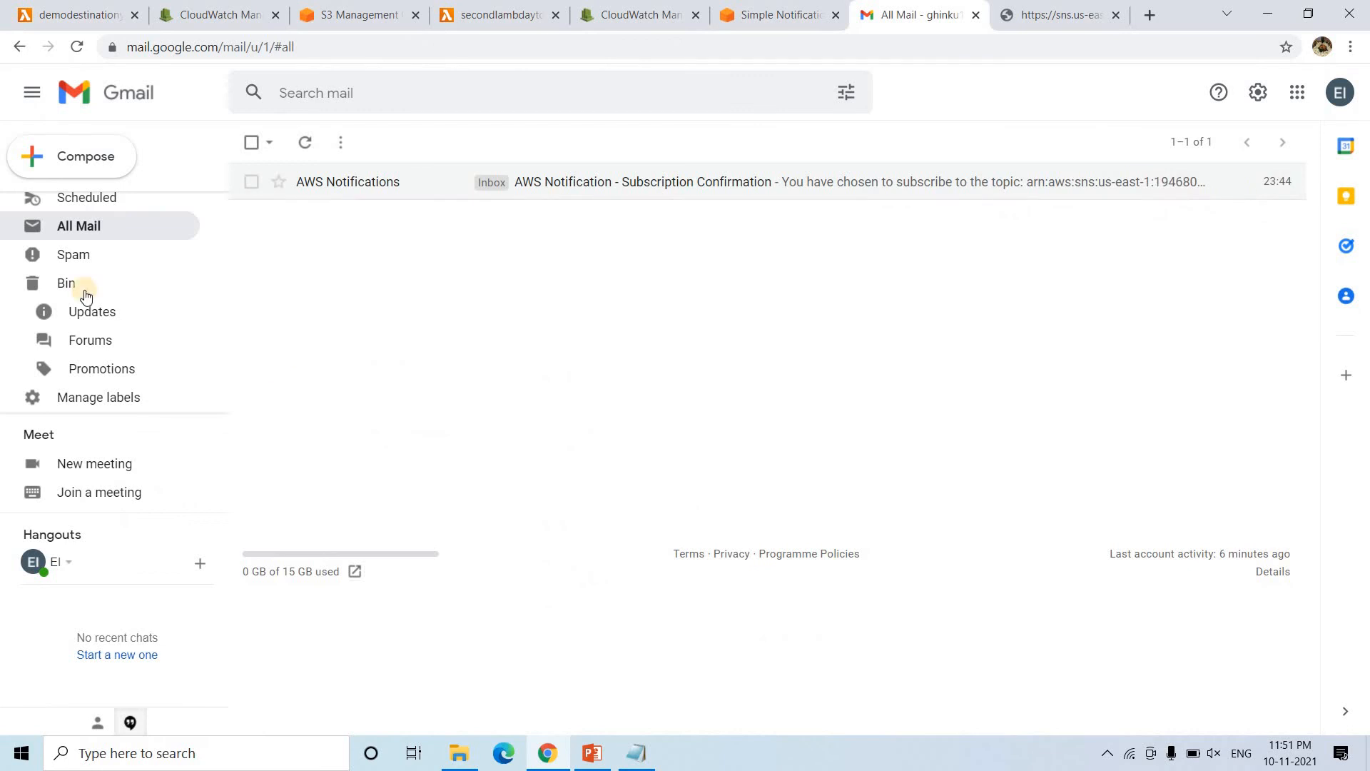
scroll(107, 286, up, 3)
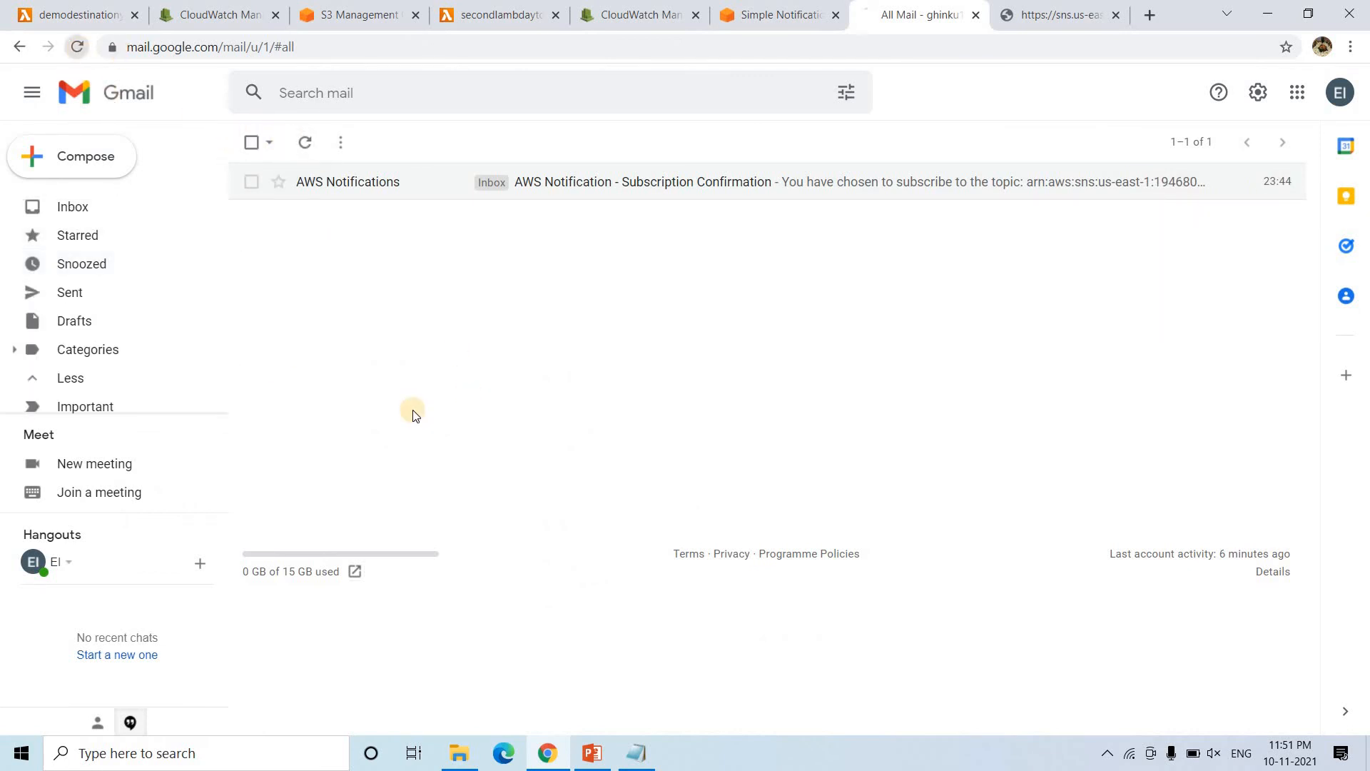
key(F5)
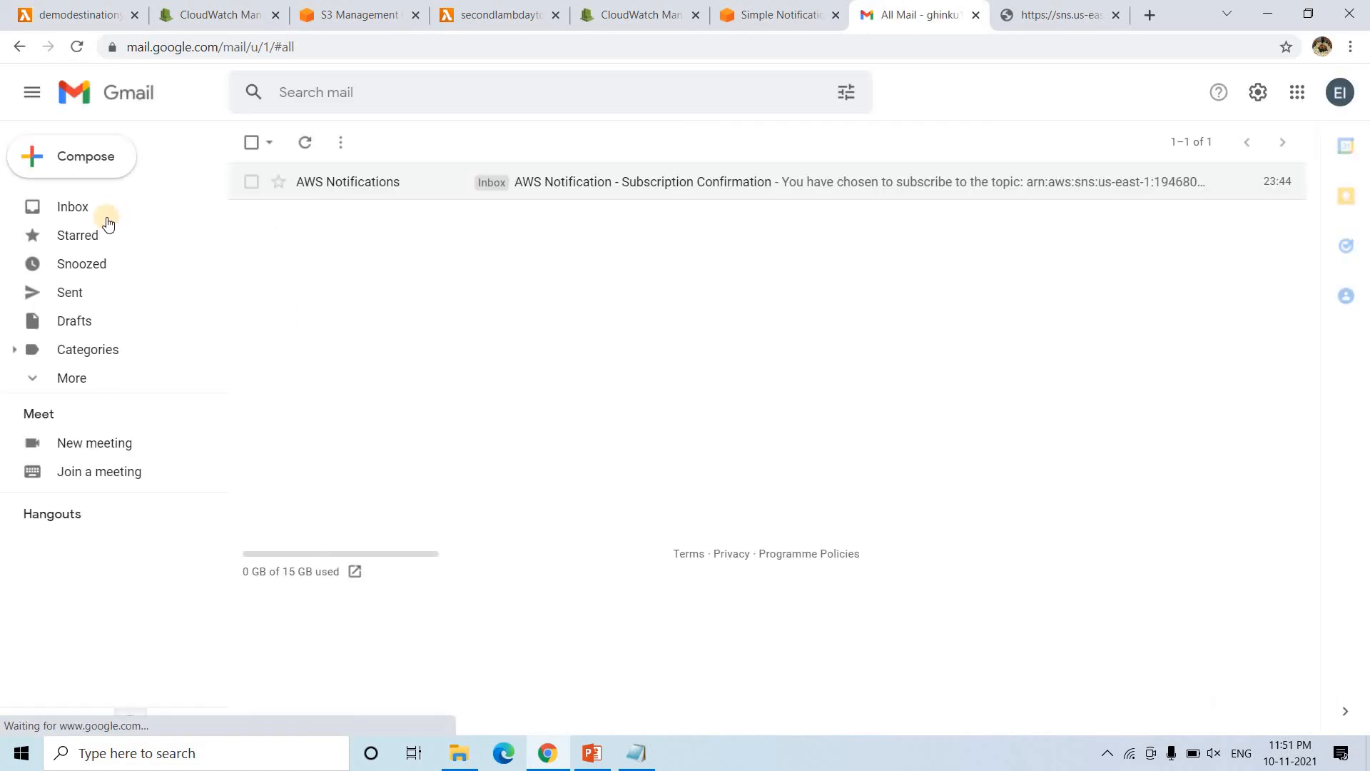
click(107, 216)
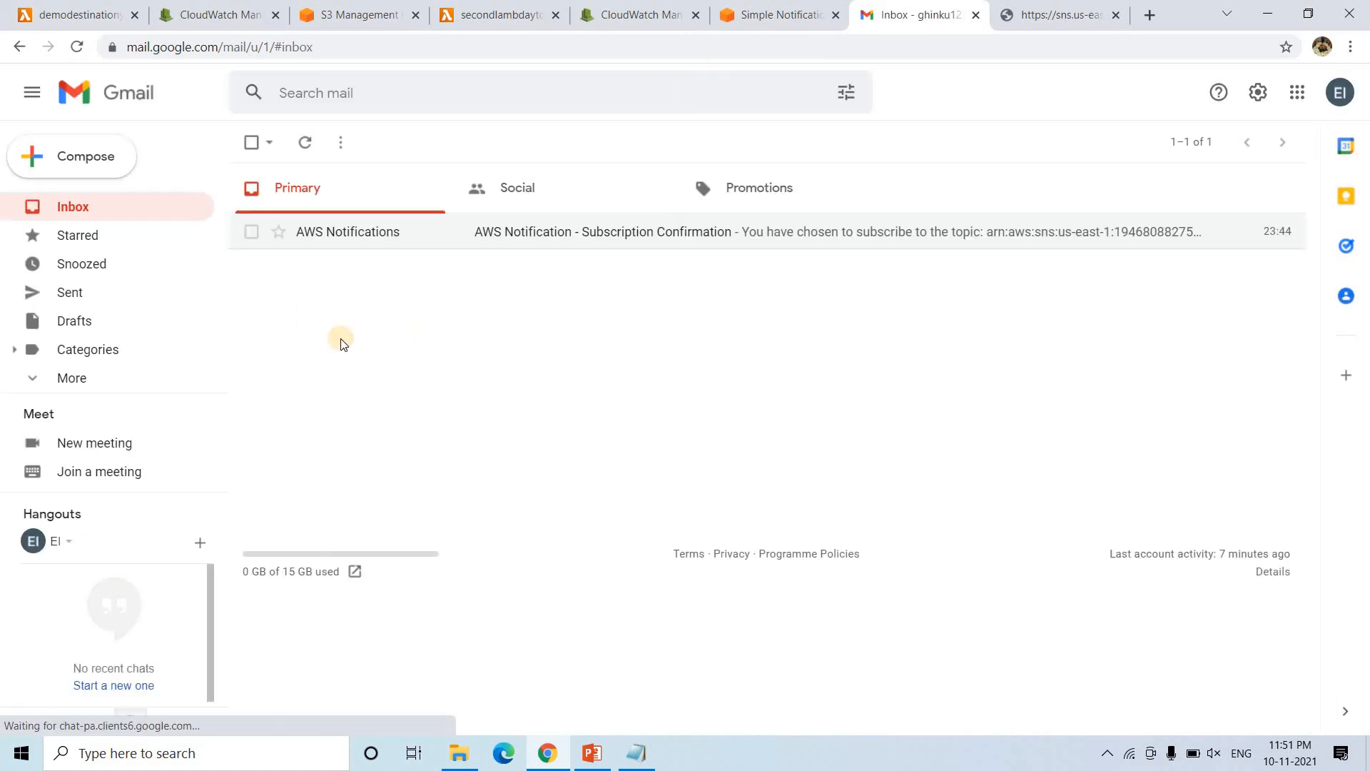
Upload the file Transfer credentaisl Father.txt from the Talend folder to the S3 bucket demotestingdataversi.
click(86, 12)
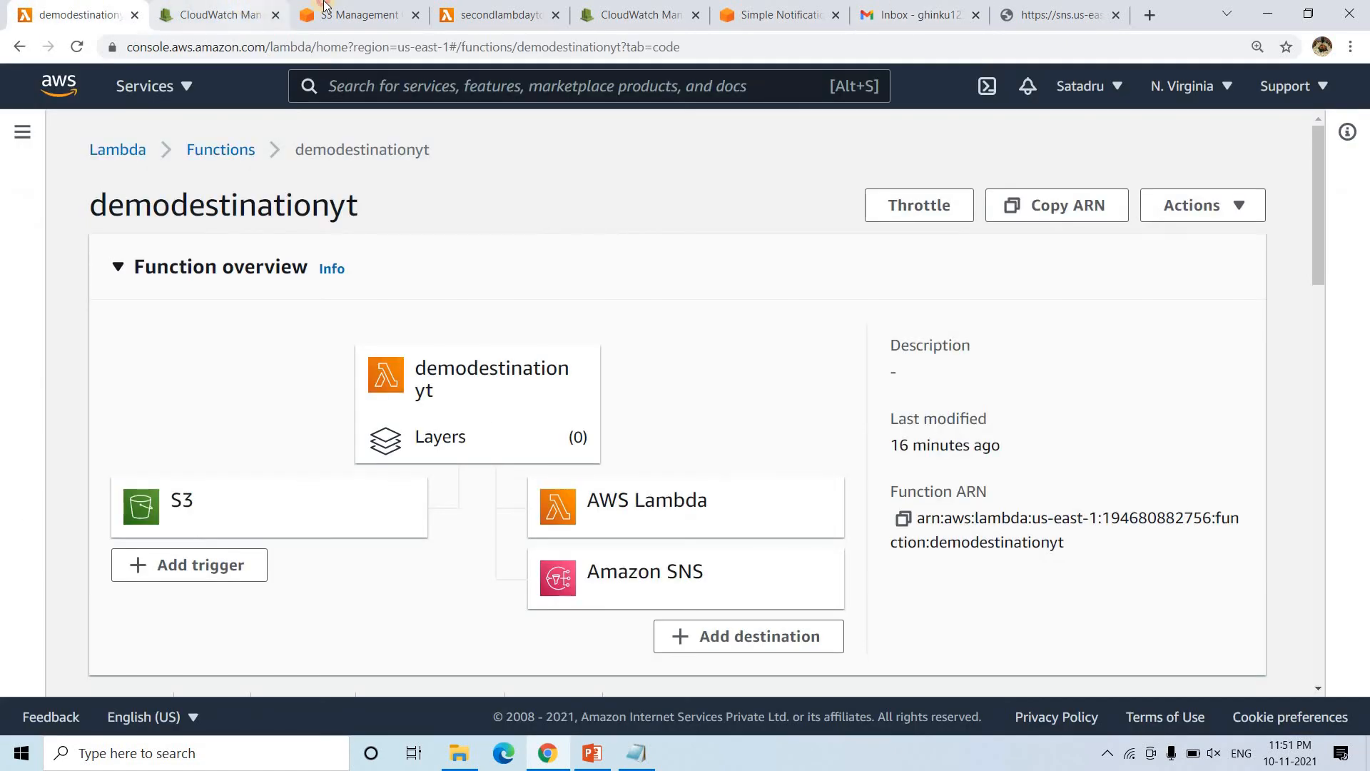
click(324, 7)
click(1293, 232)
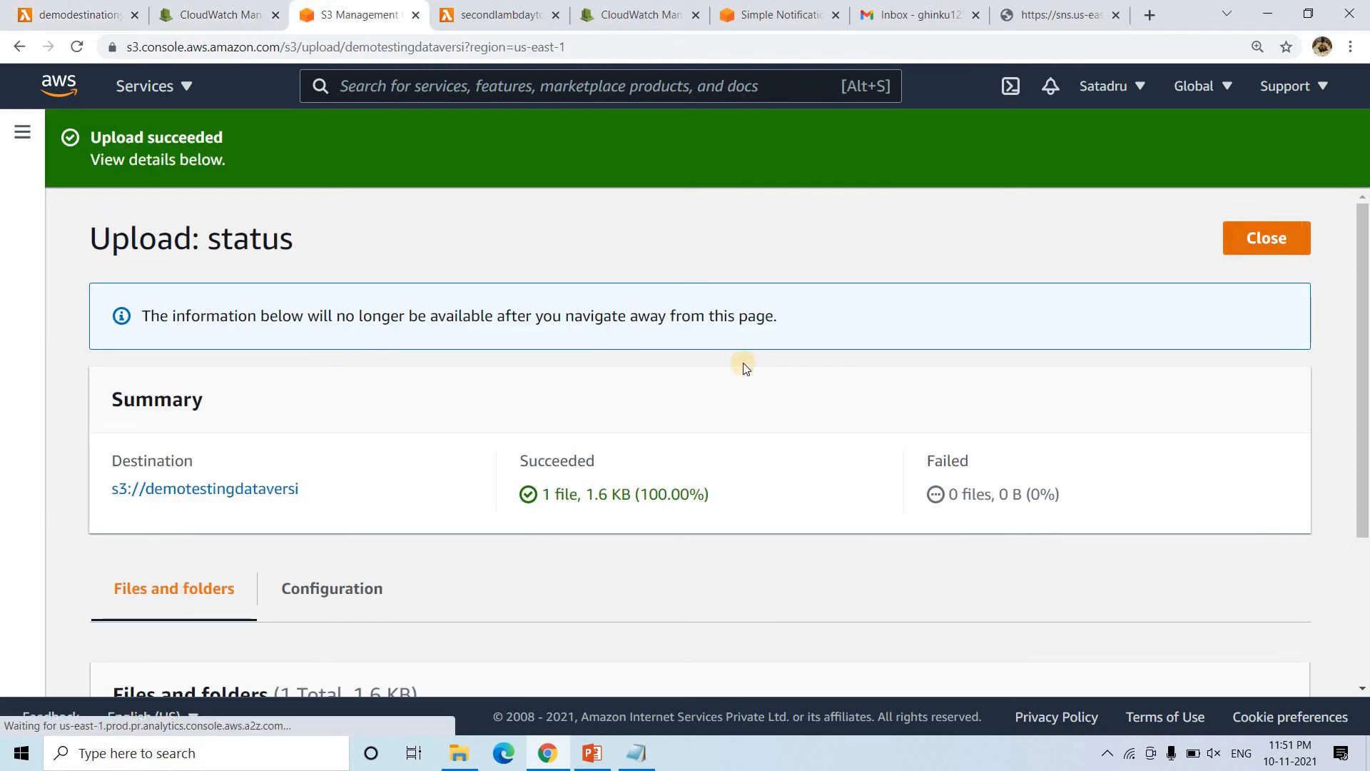
scroll(364, 579, down, 1)
click(202, 450)
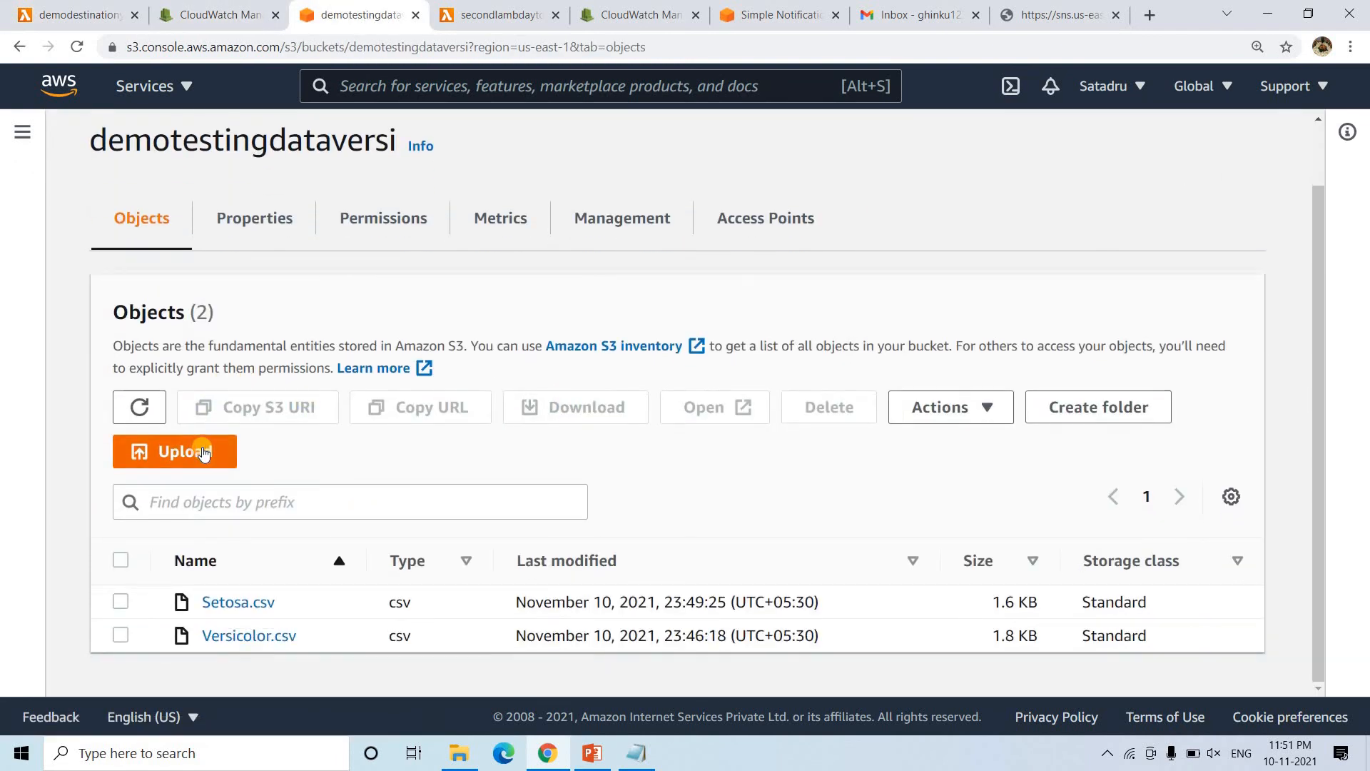
click(765, 432)
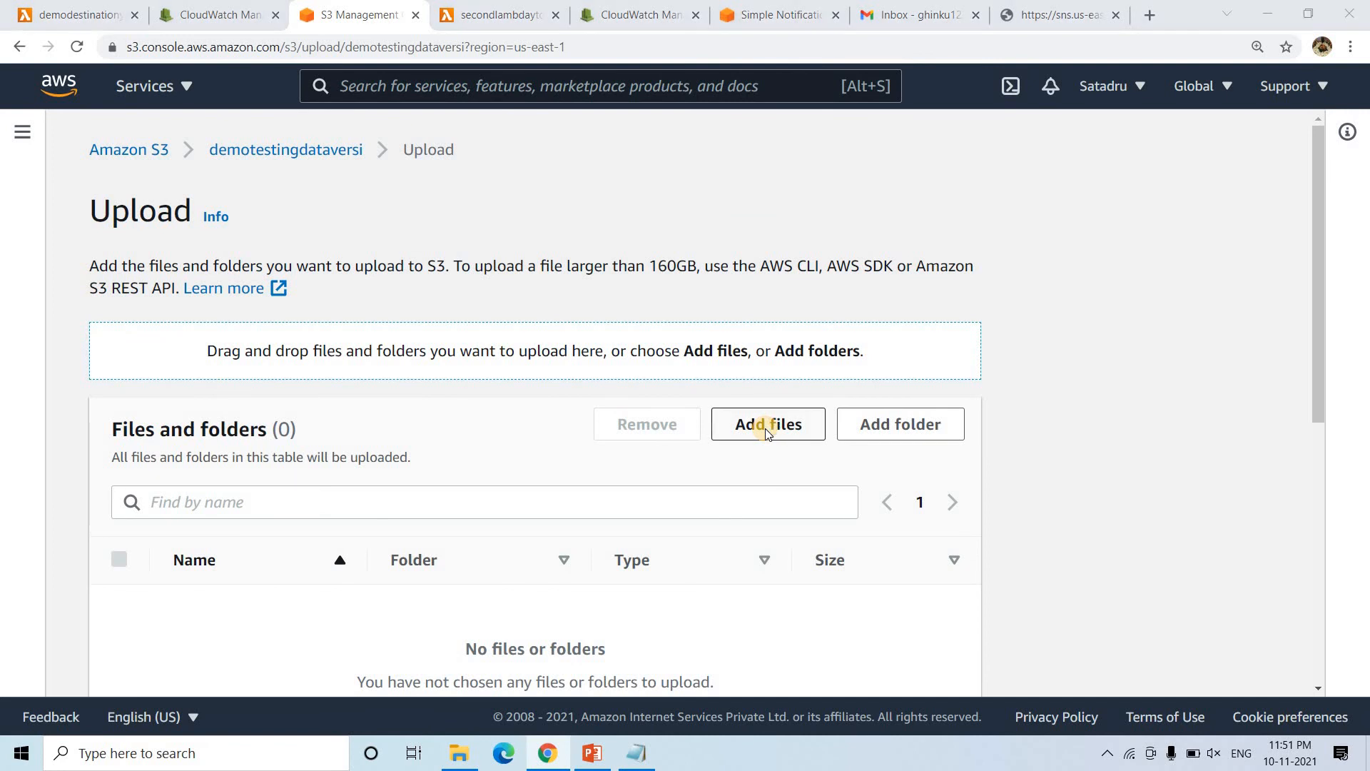
click(190, 176)
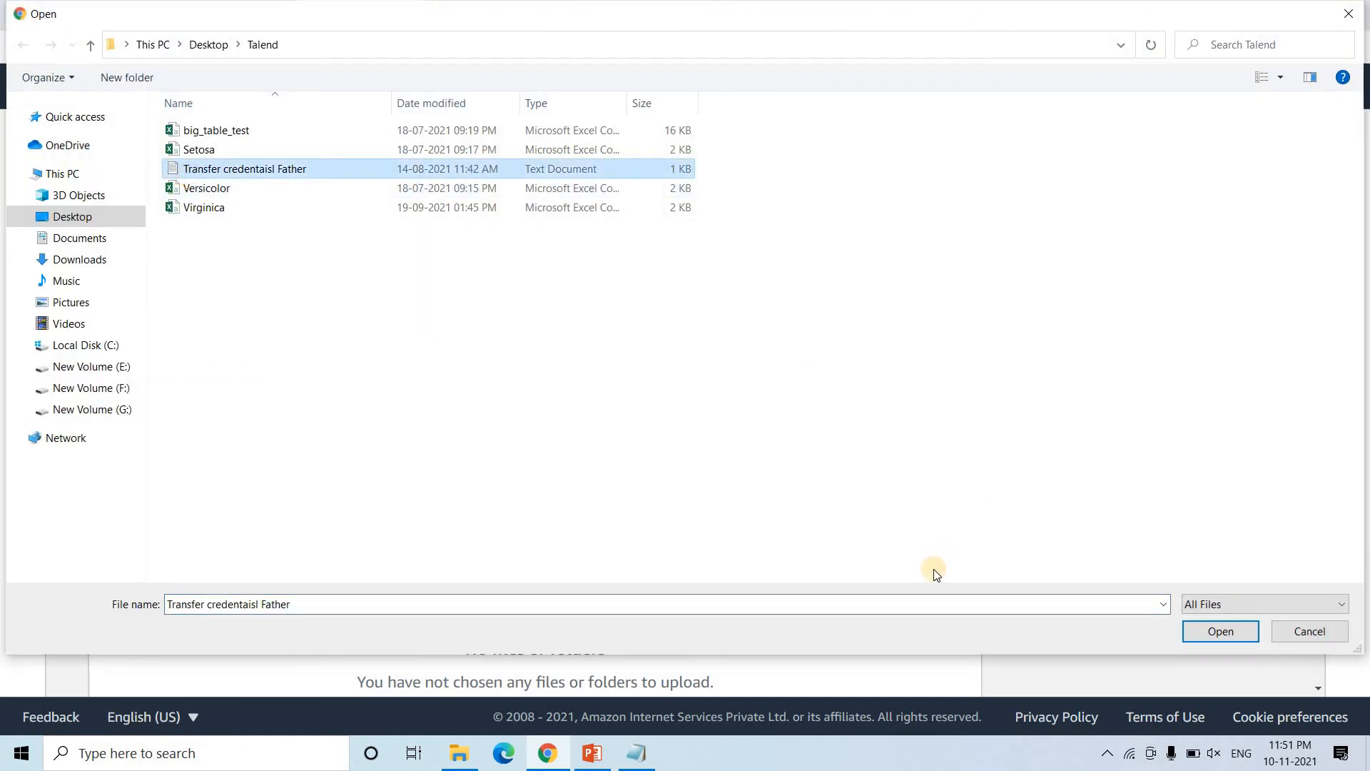
click(1219, 629)
scroll(616, 598, down, 5)
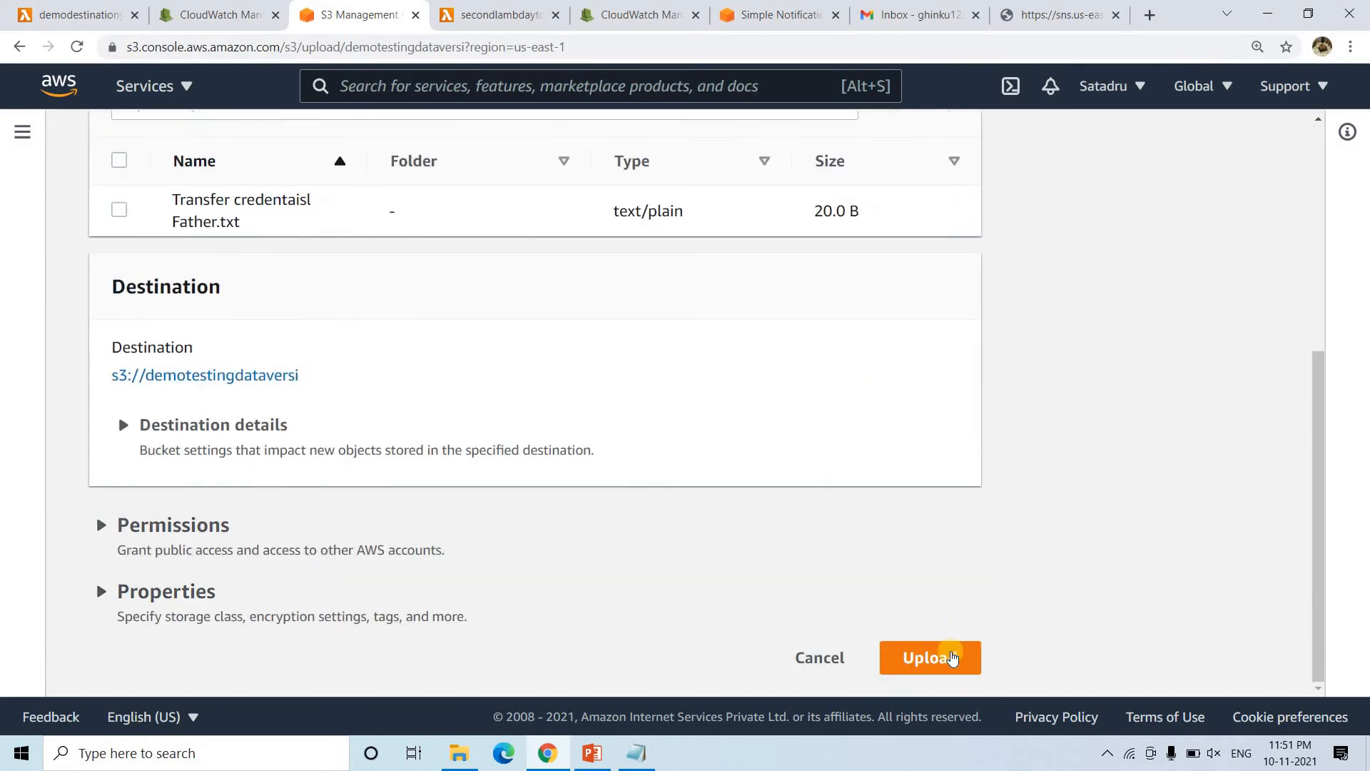
click(953, 657)
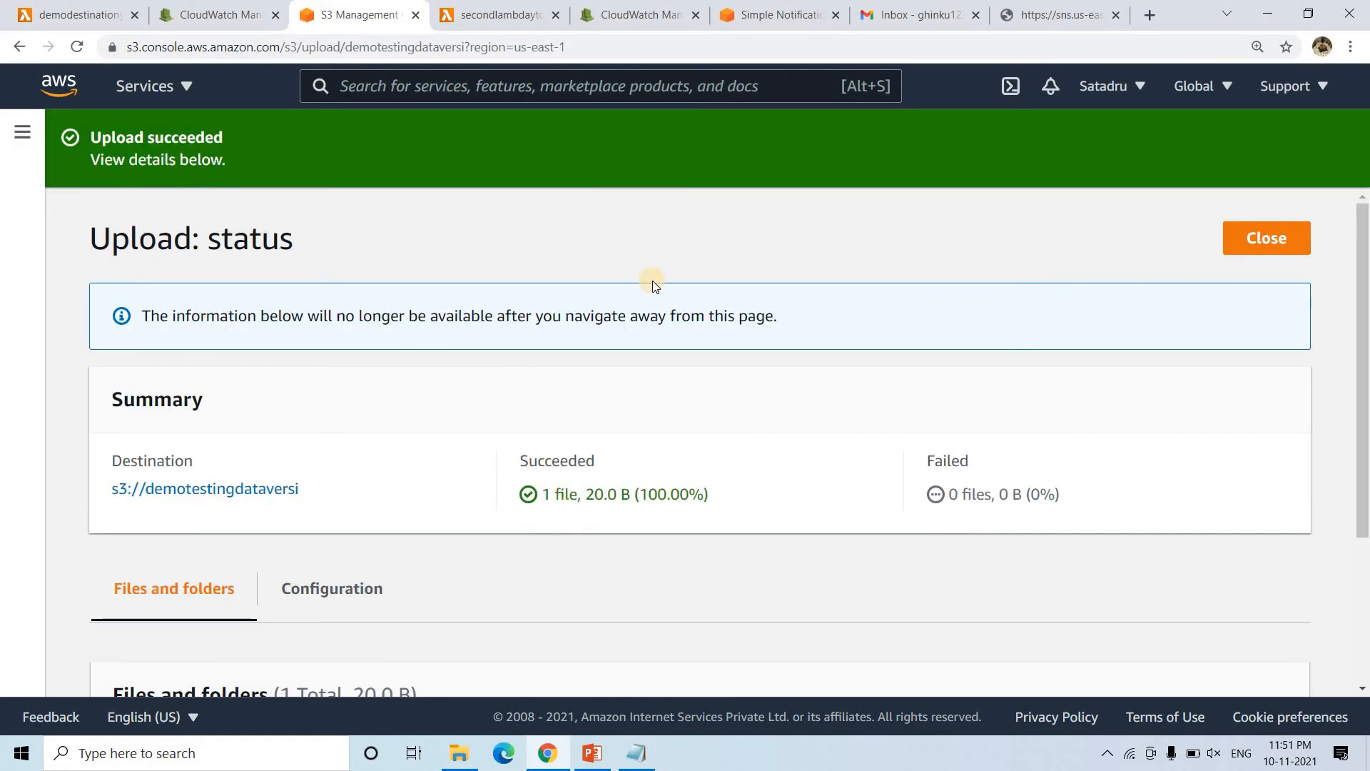
Switch to Gmail, reload the Inbox and check All Mail for the SNS failure notification.
click(798, 10)
click(884, 8)
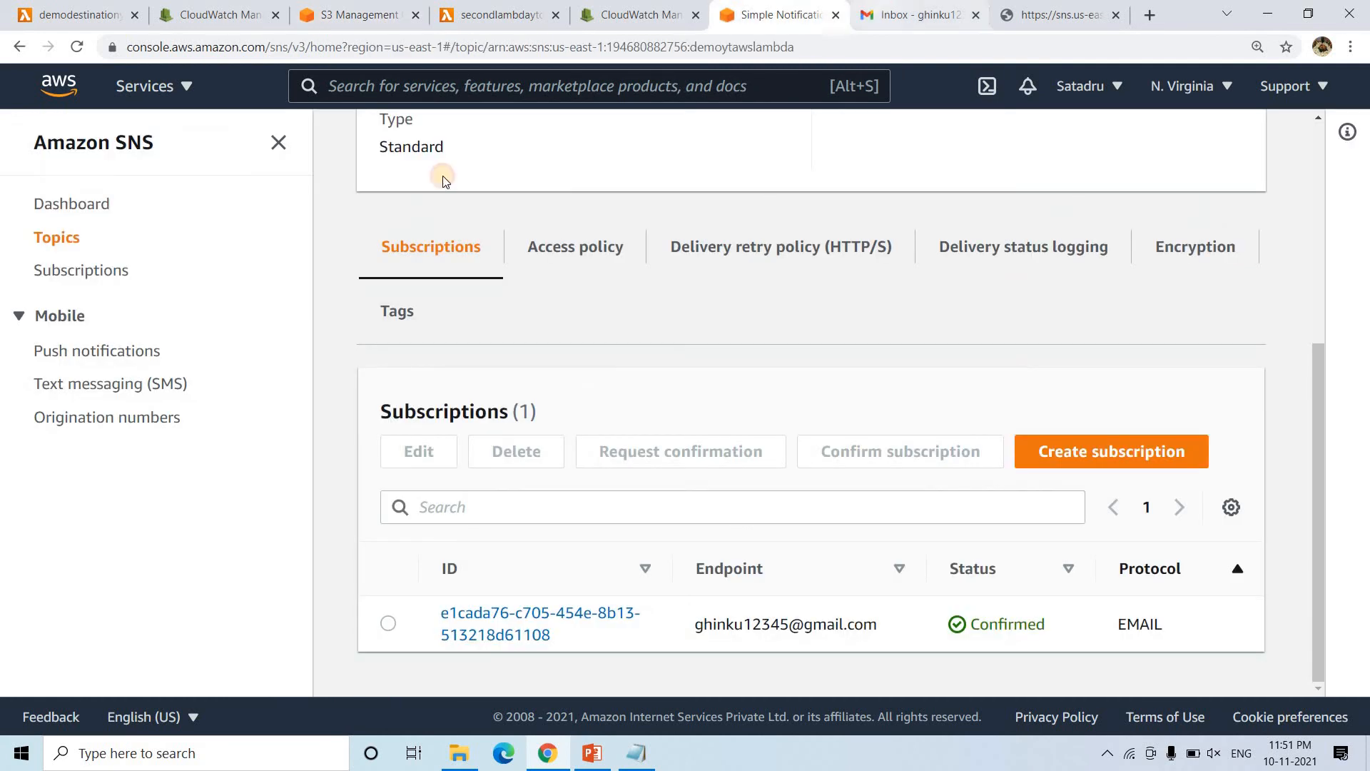
click(304, 145)
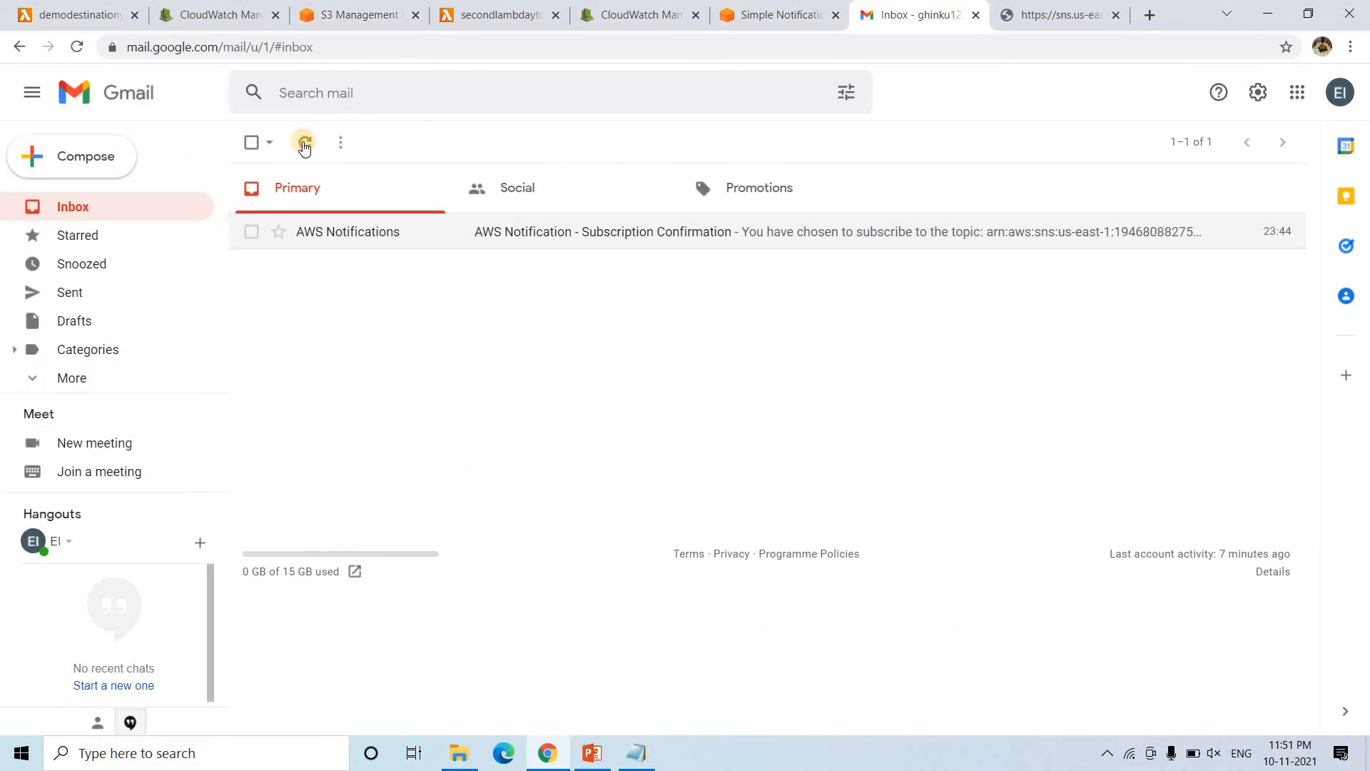
click(78, 51)
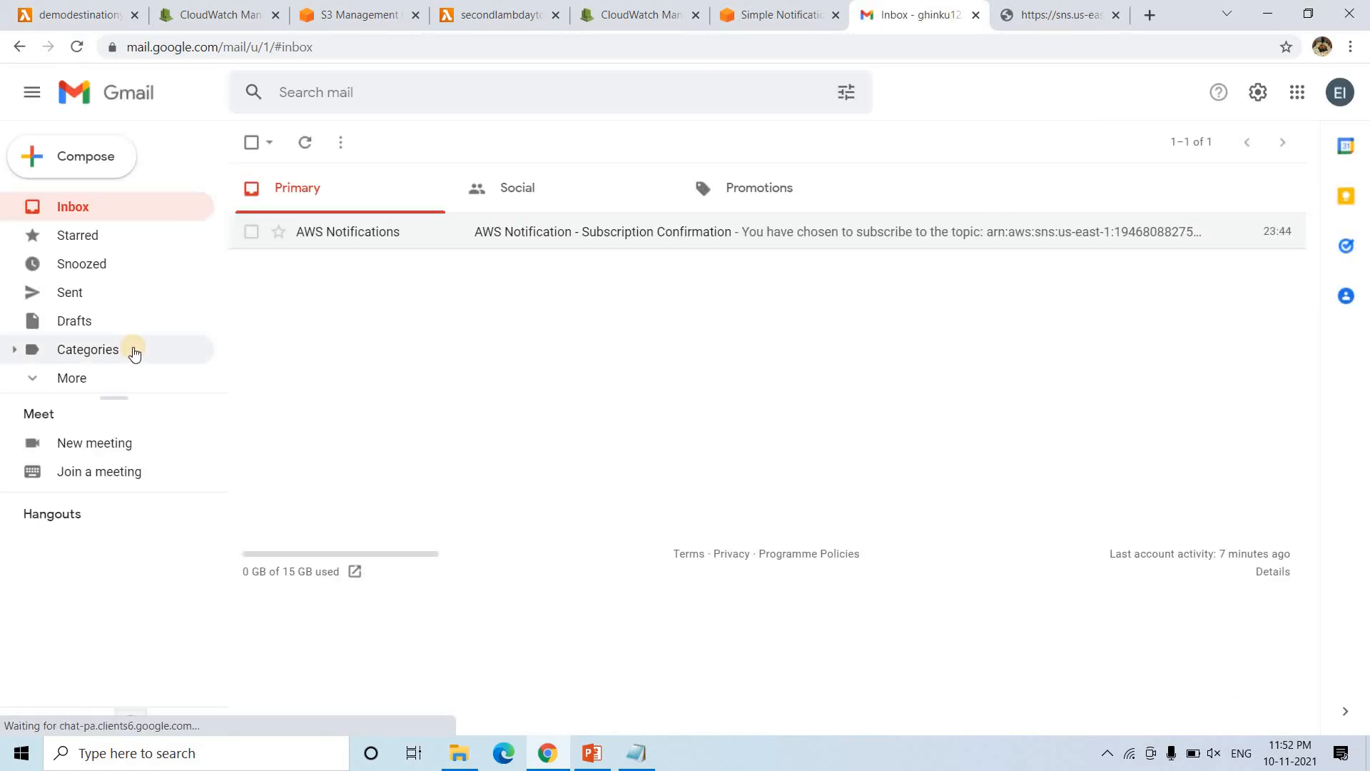
click(111, 384)
scroll(104, 357, down, 2)
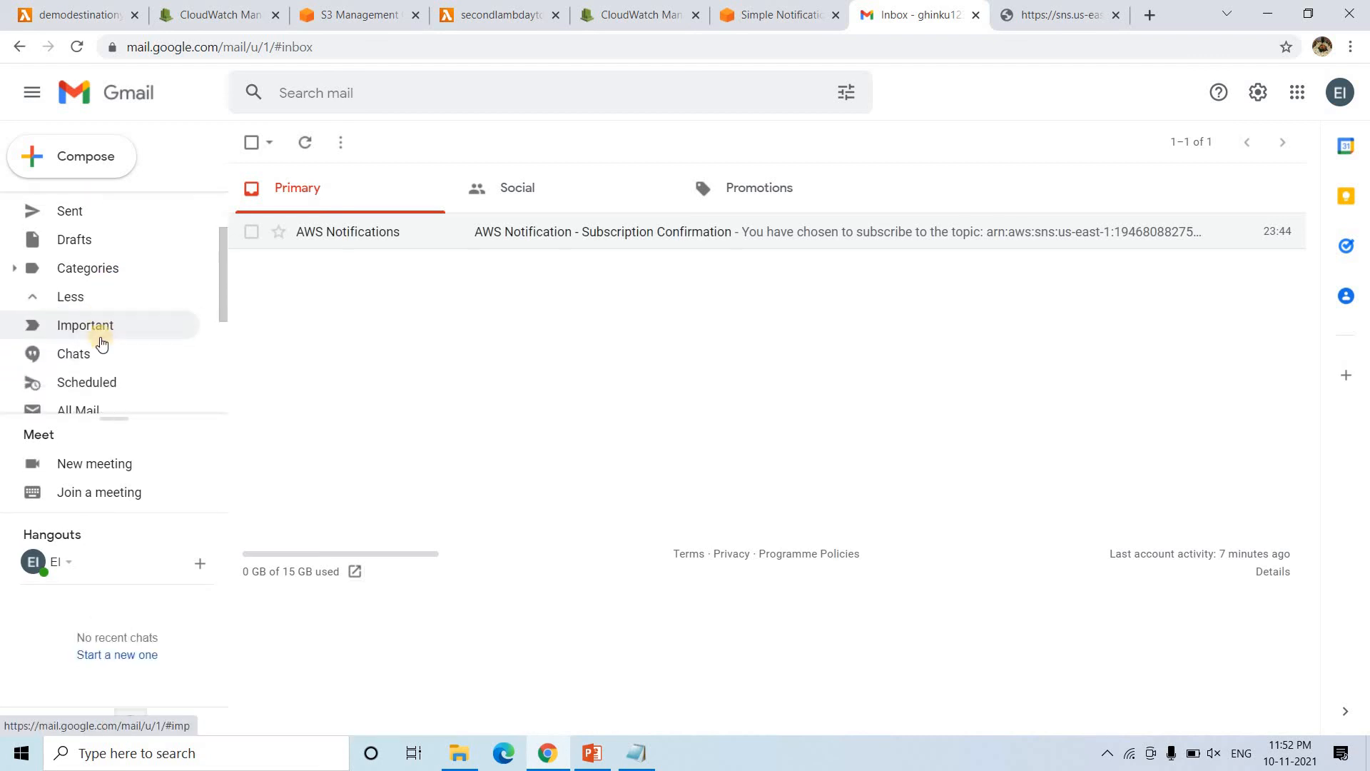
click(99, 362)
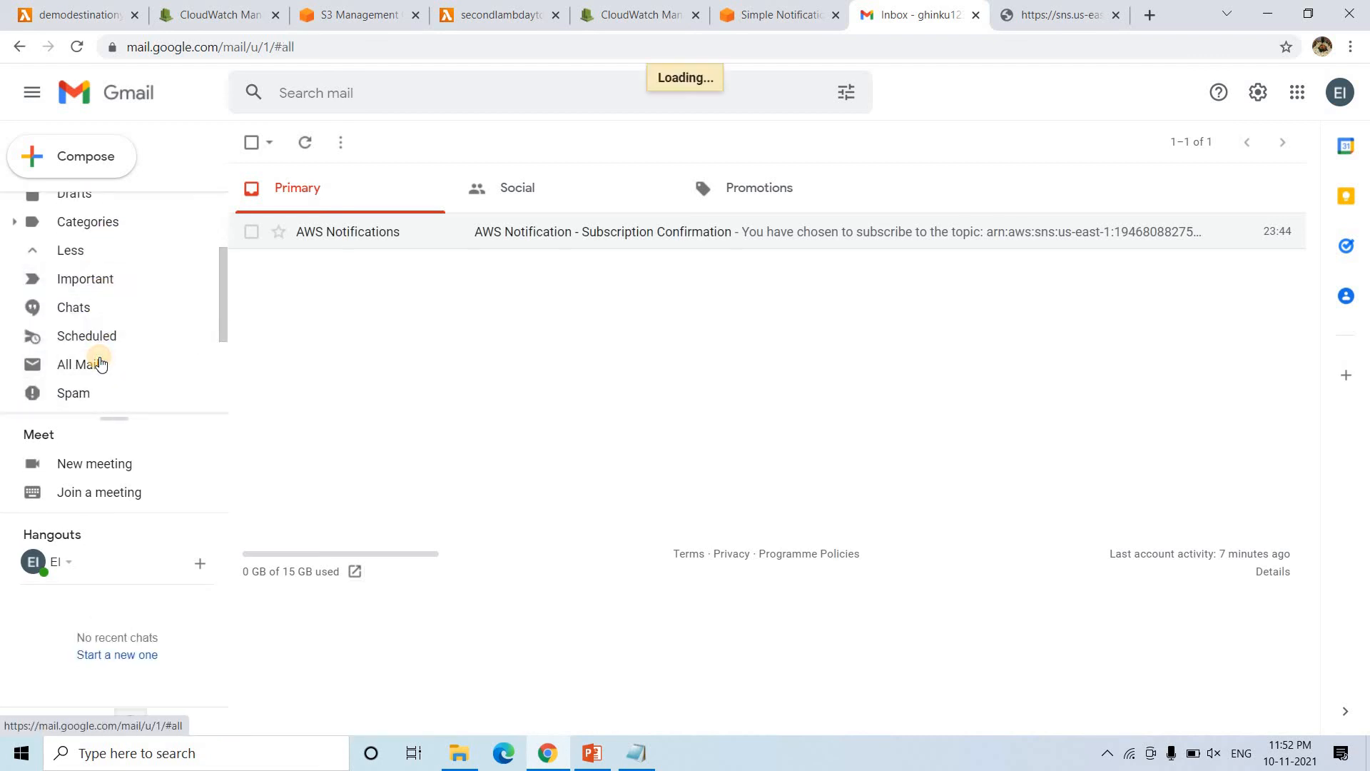
Switch to the demodestinationyt function and review its else branch and the destinations in the function overview.
click(22, 10)
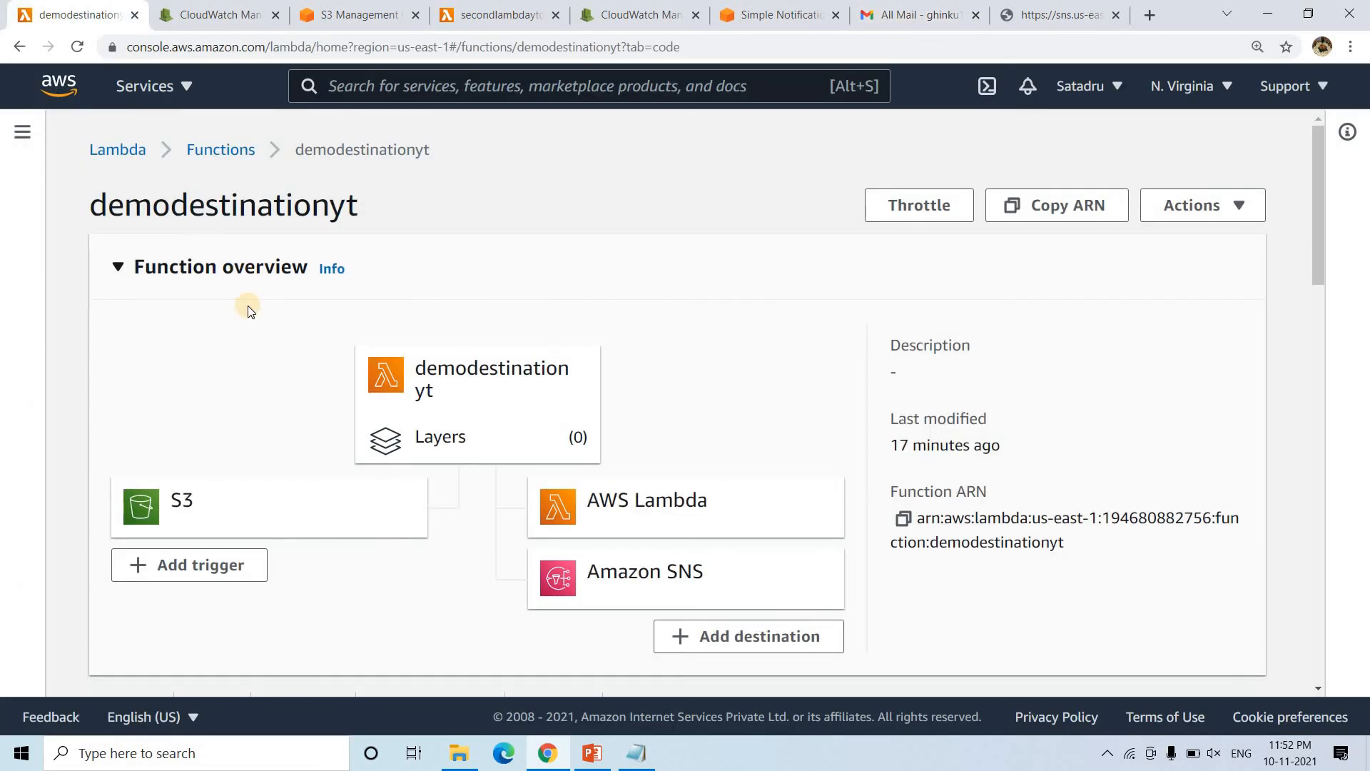
scroll(325, 352, down, 5)
scroll(420, 427, down, 2)
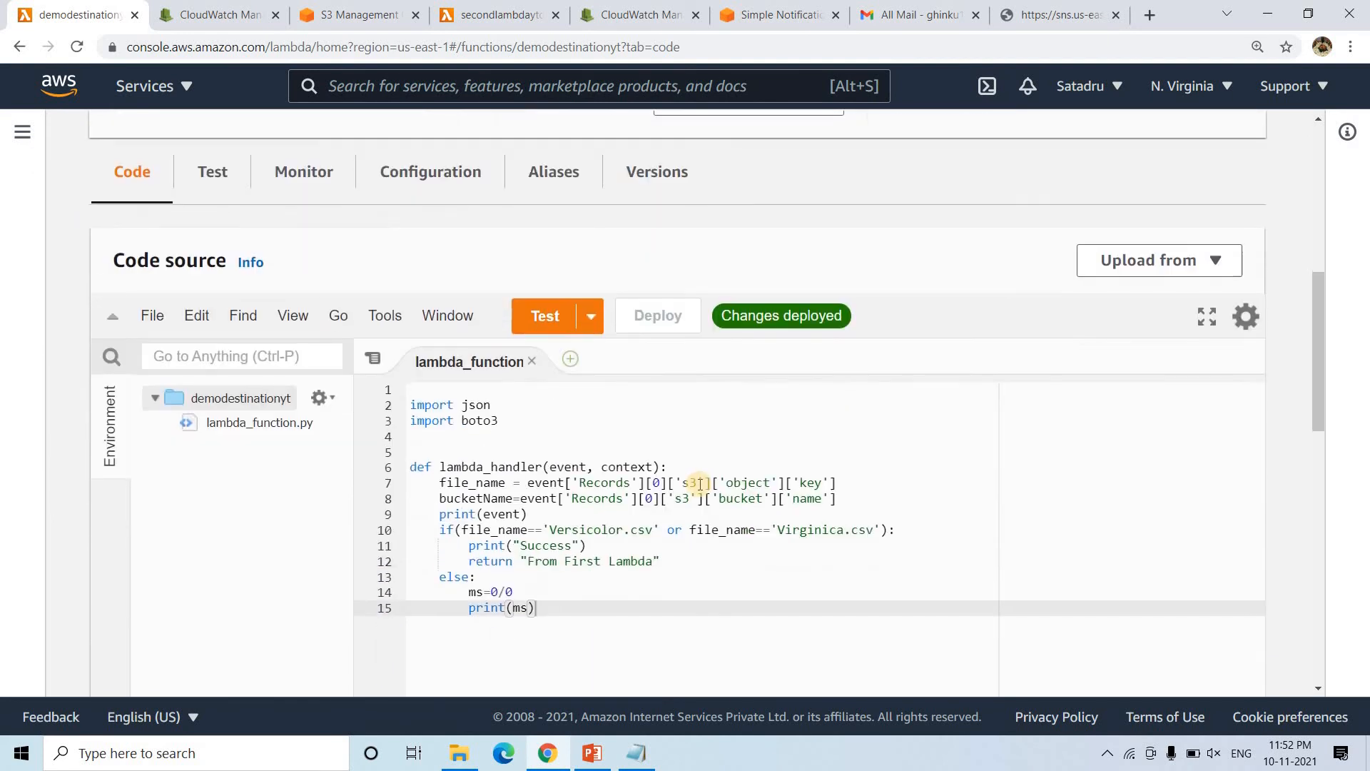
click(639, 578)
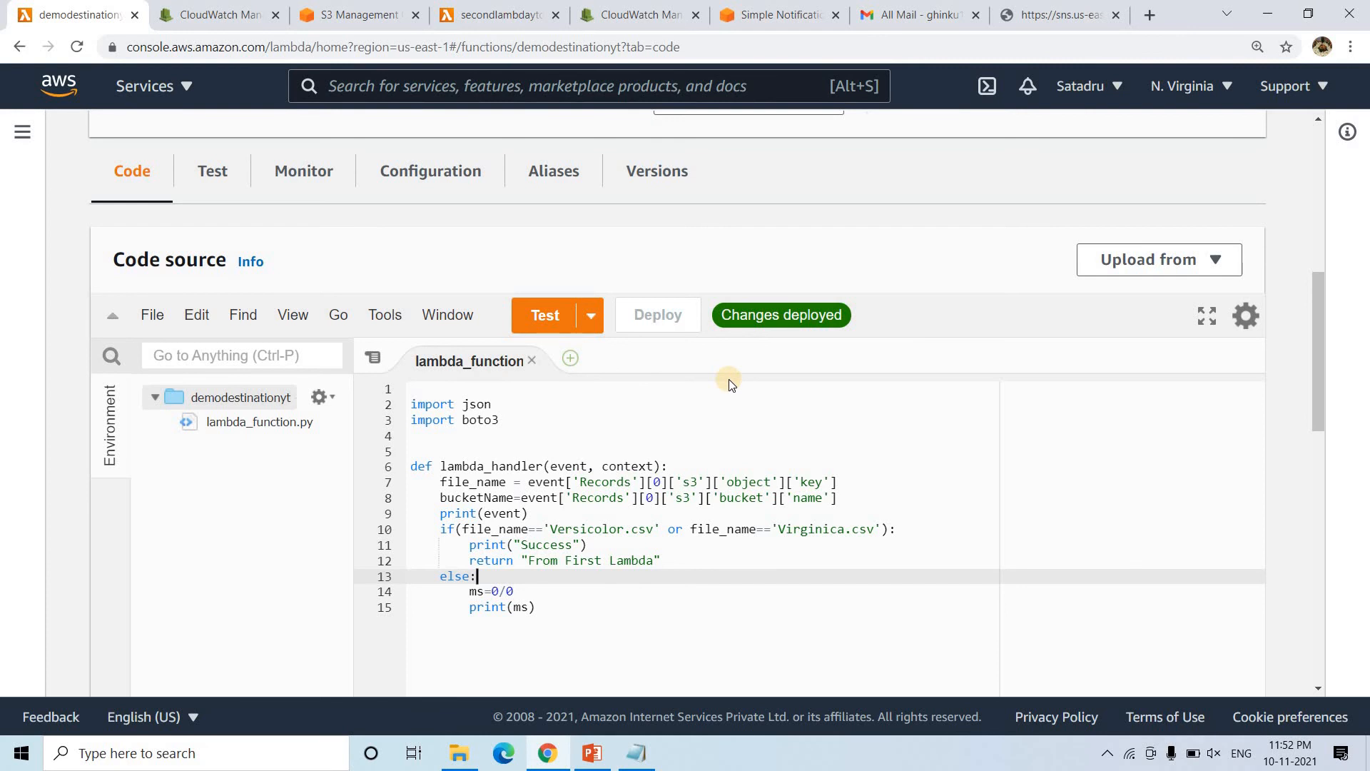
scroll(730, 379, up, 7)
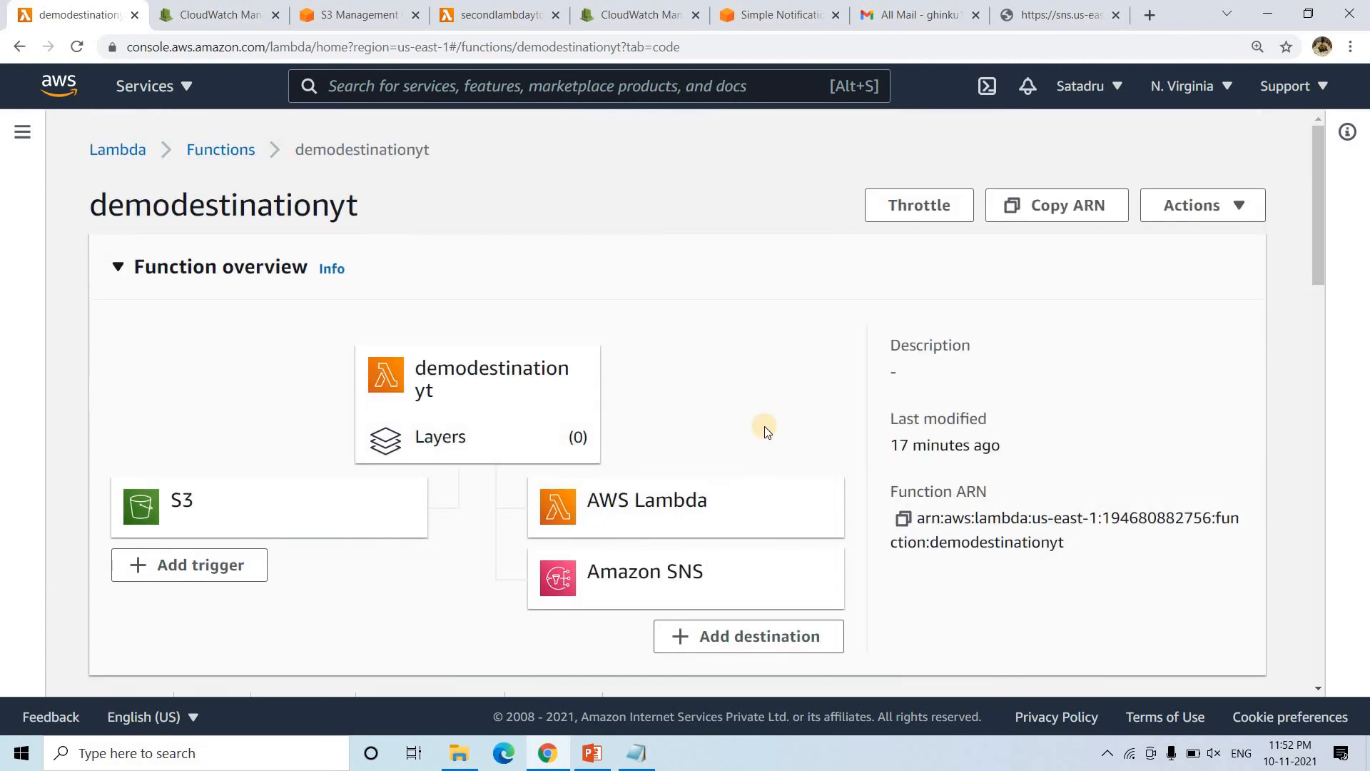
Review the details and e-mail subscription of the SNS topic demoytawslambda.
click(763, 5)
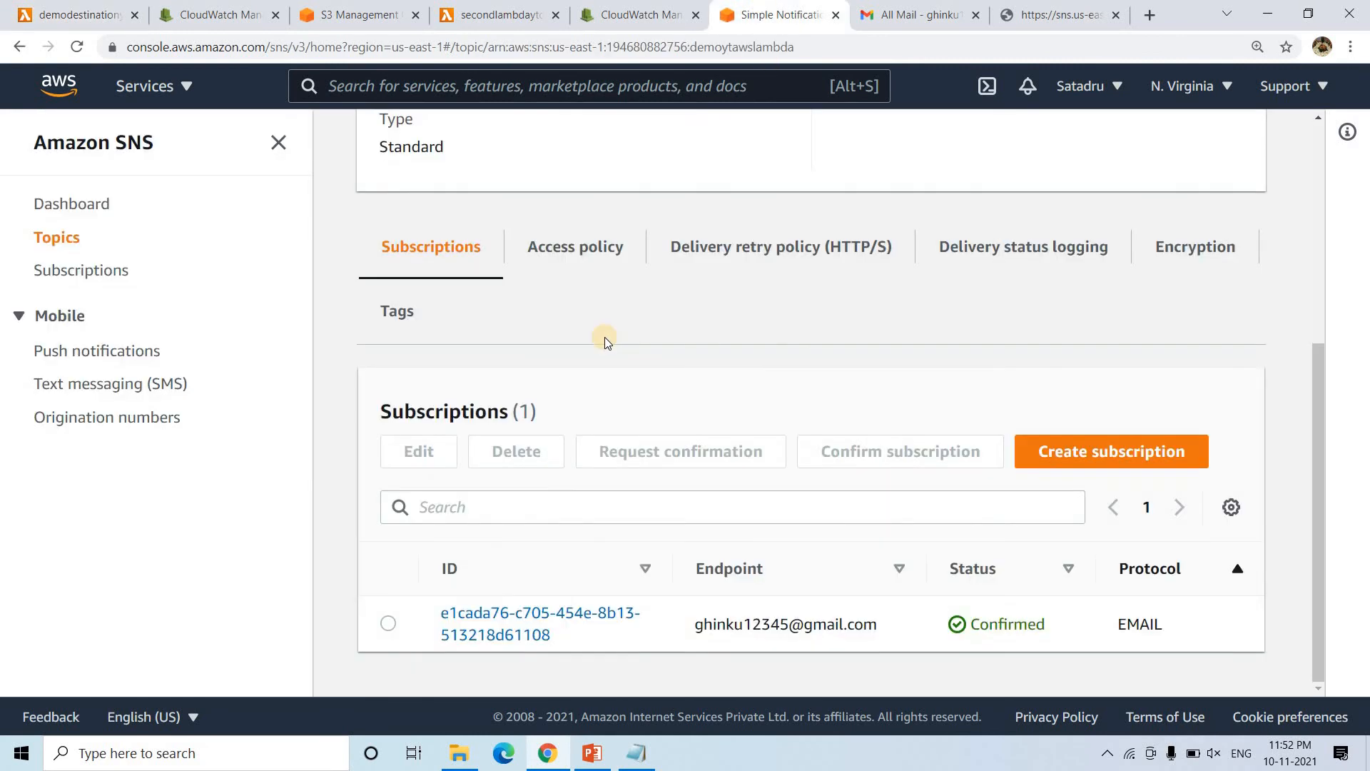
scroll(605, 337, up, 5)
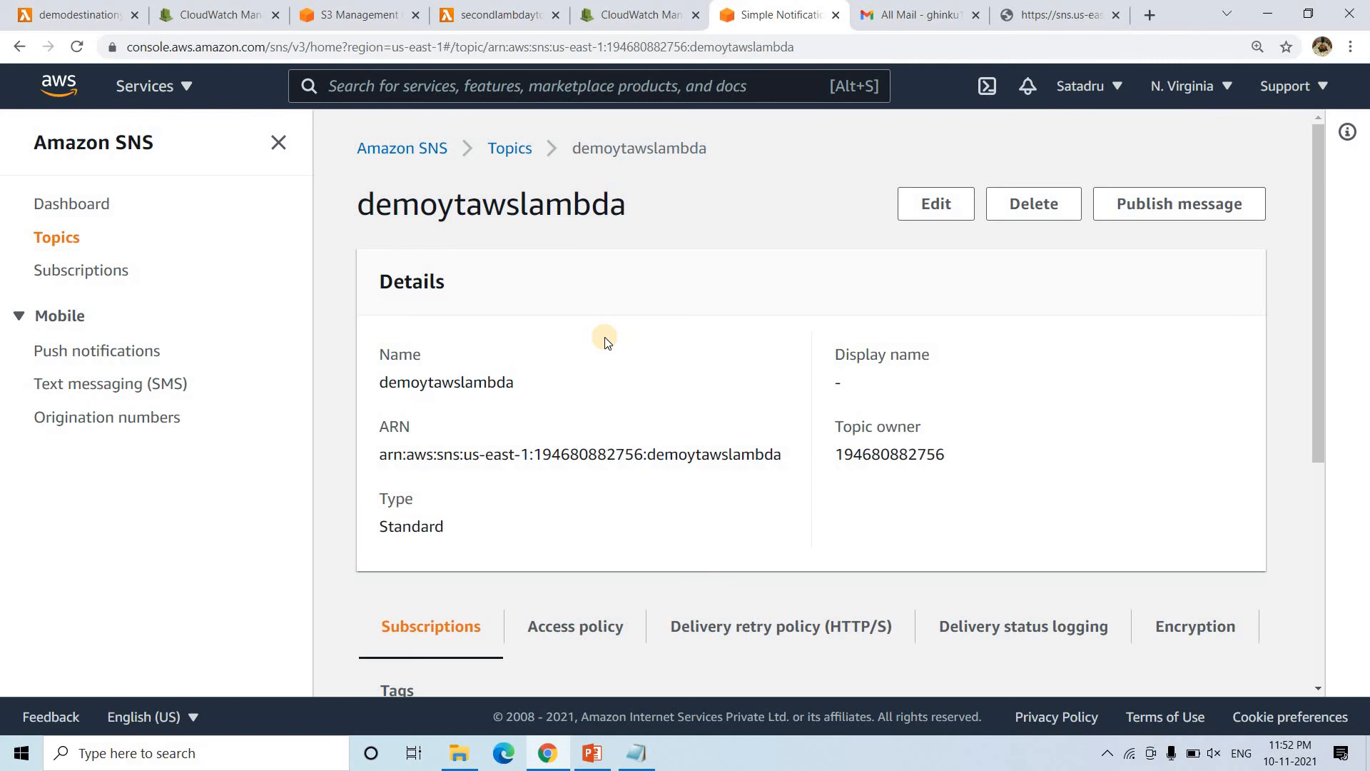
scroll(606, 342, down, 5)
scroll(605, 342, up, 5)
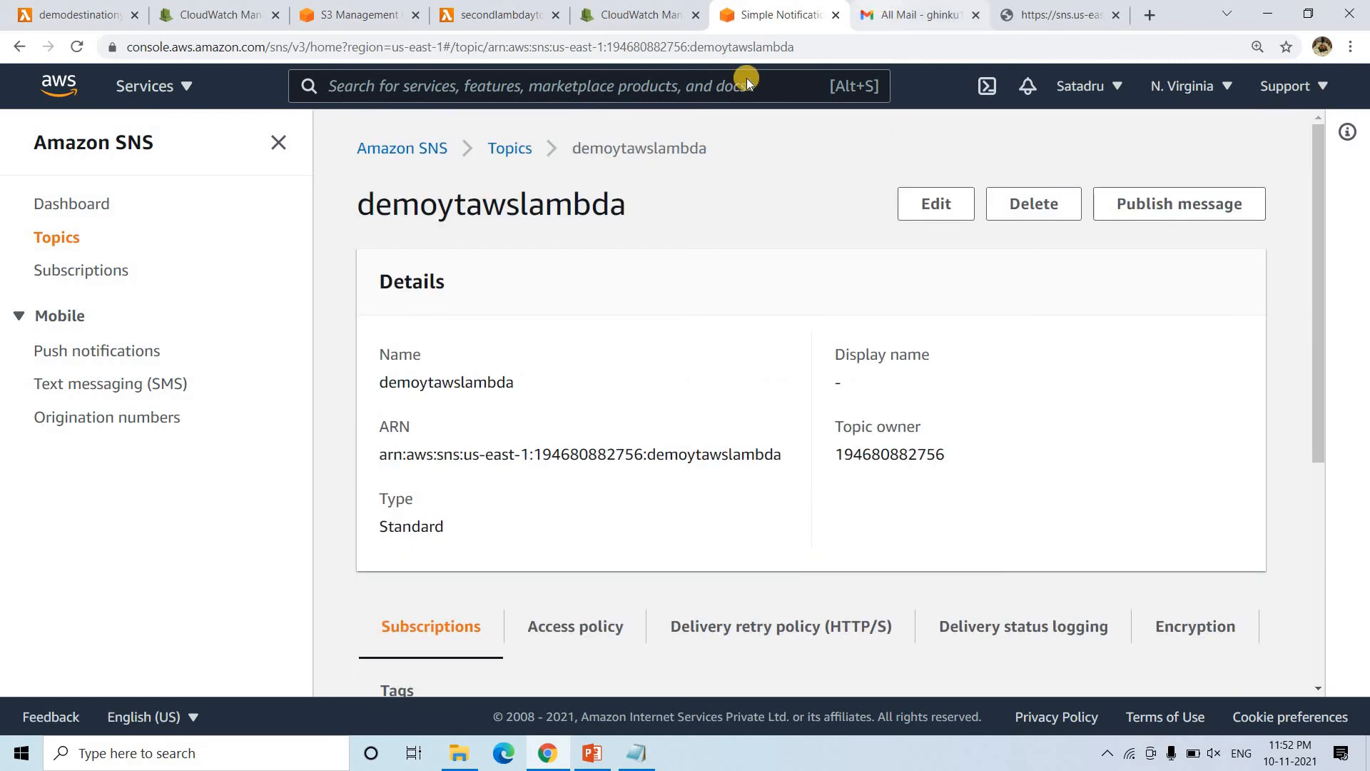
Open the AWS Subscription Confirmation e-mail in Gmail's All Mail, check its topic ARN and return to the Inbox.
click(885, 9)
click(335, 180)
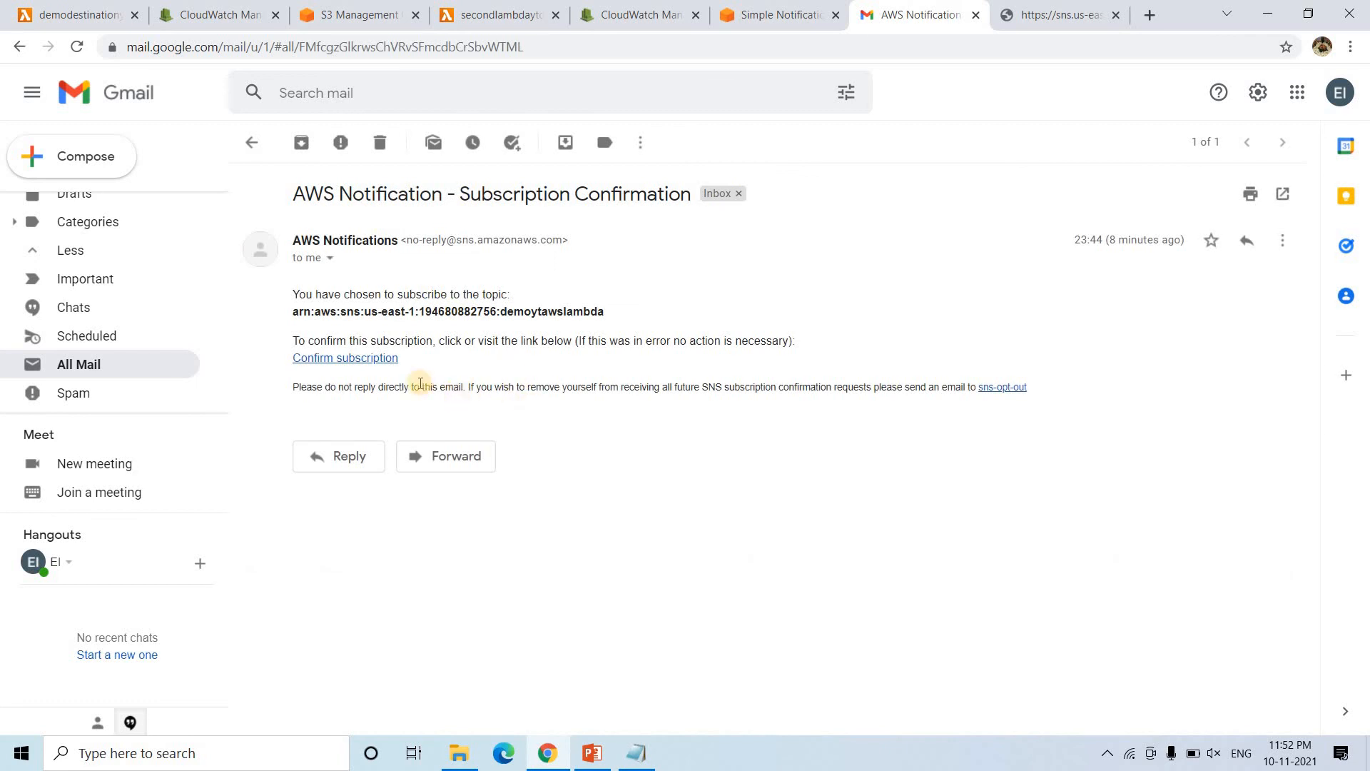
scroll(113, 219, up, 3)
click(113, 214)
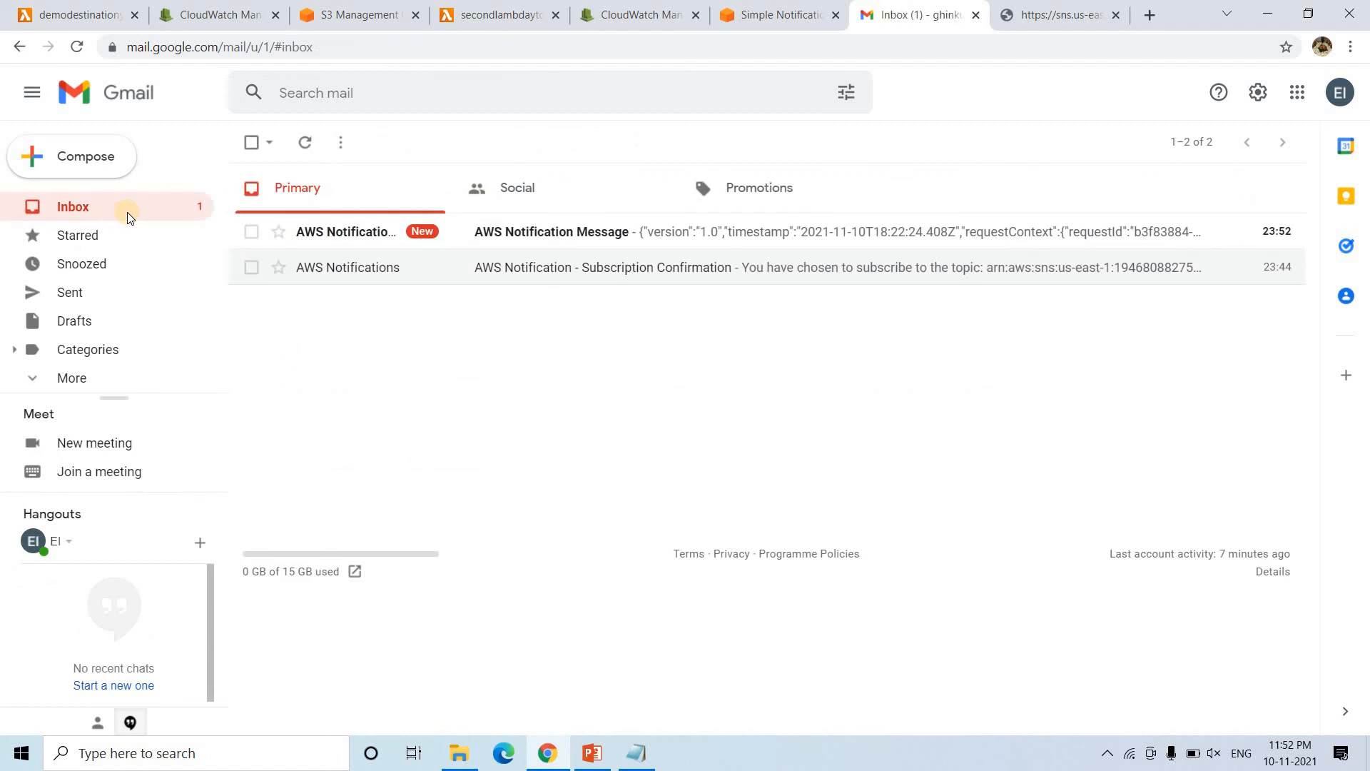
Open the new AWS Notification Message and examine its request context, event payload and error message.
click(657, 235)
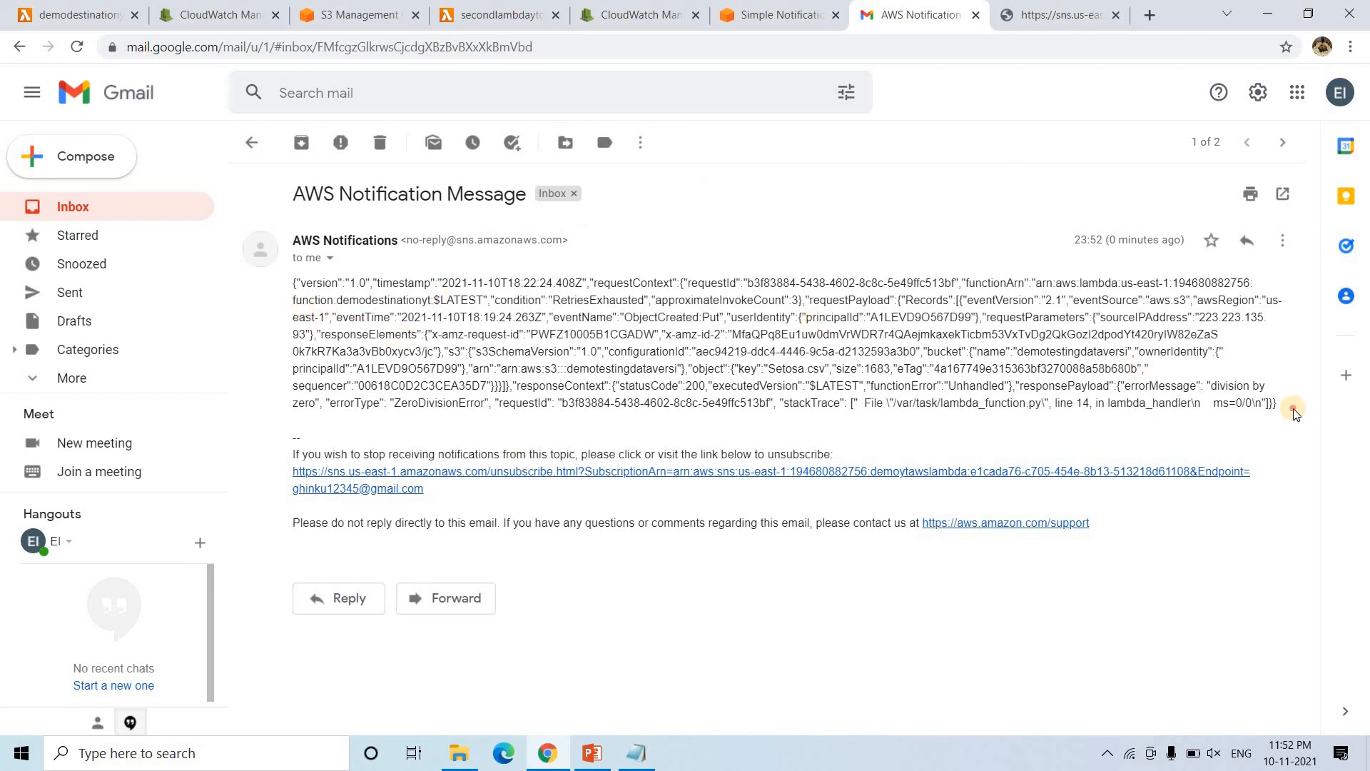
drag(1294, 413, 477, 282)
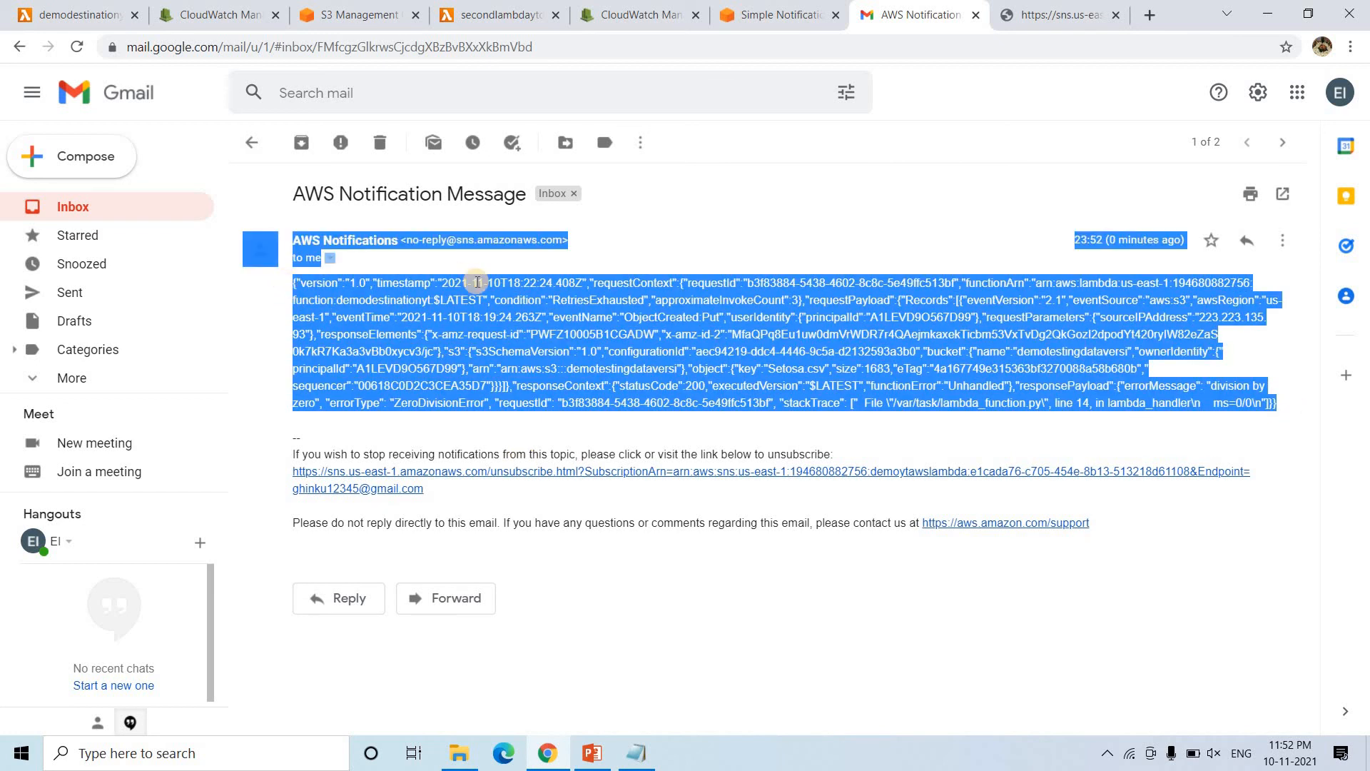
click(698, 282)
shift+click(819, 284)
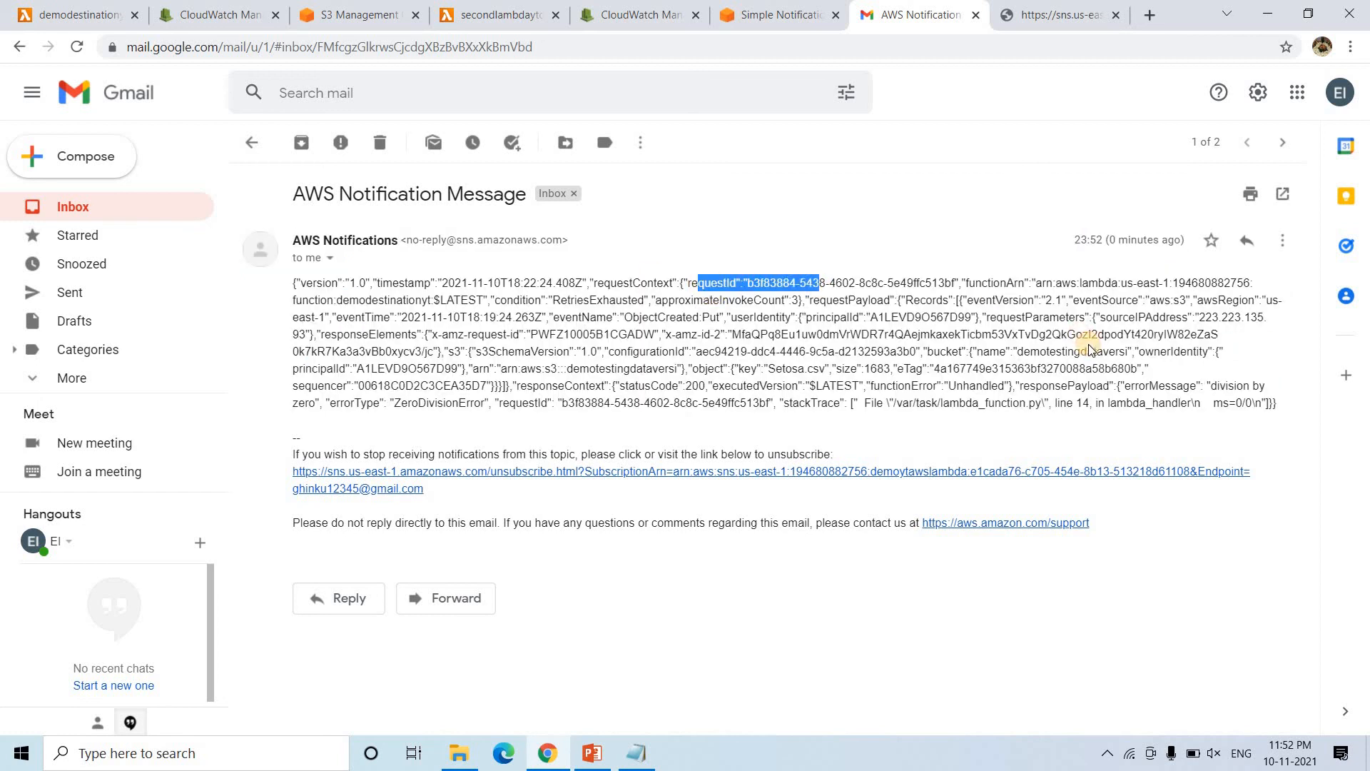
click(1135, 398)
drag(1126, 413, 732, 400)
drag(437, 309, 434, 300)
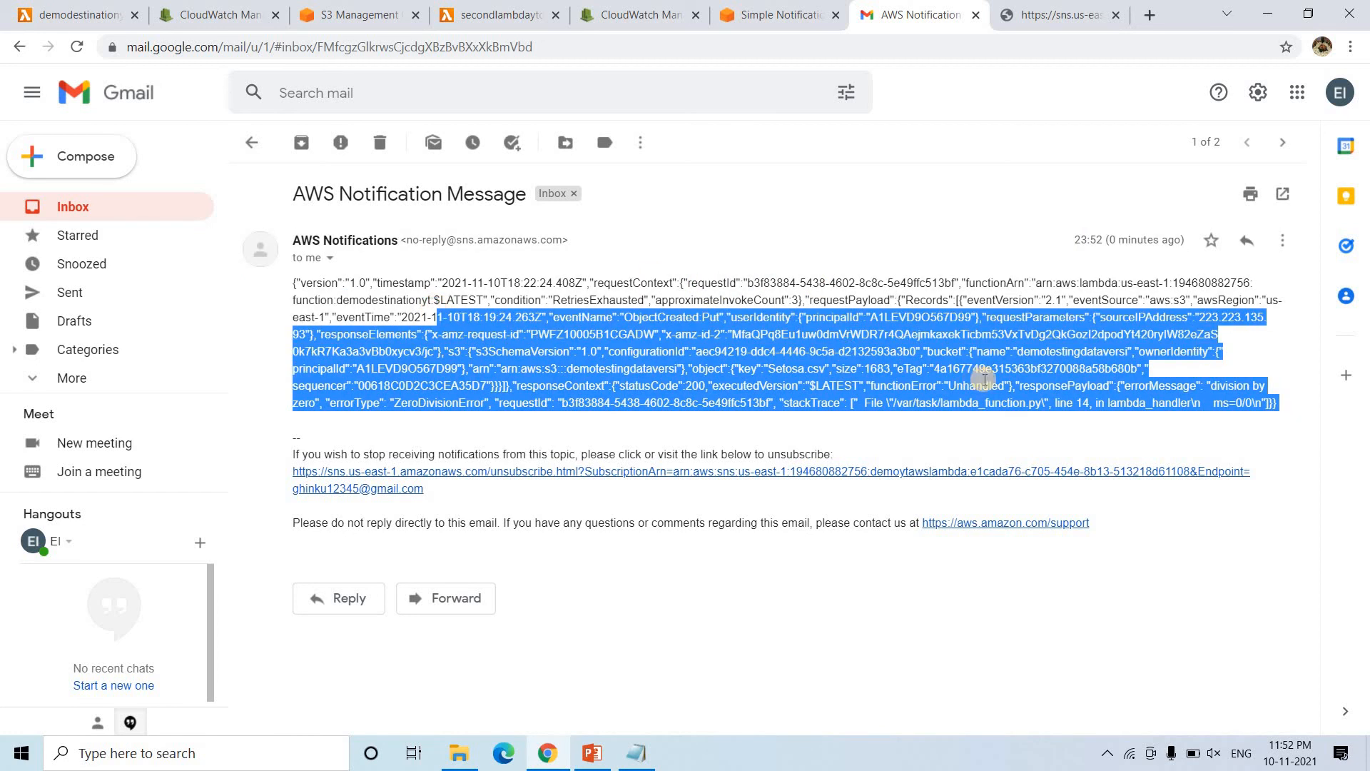
double_click(1066, 385)
drag(1212, 385, 500, 402)
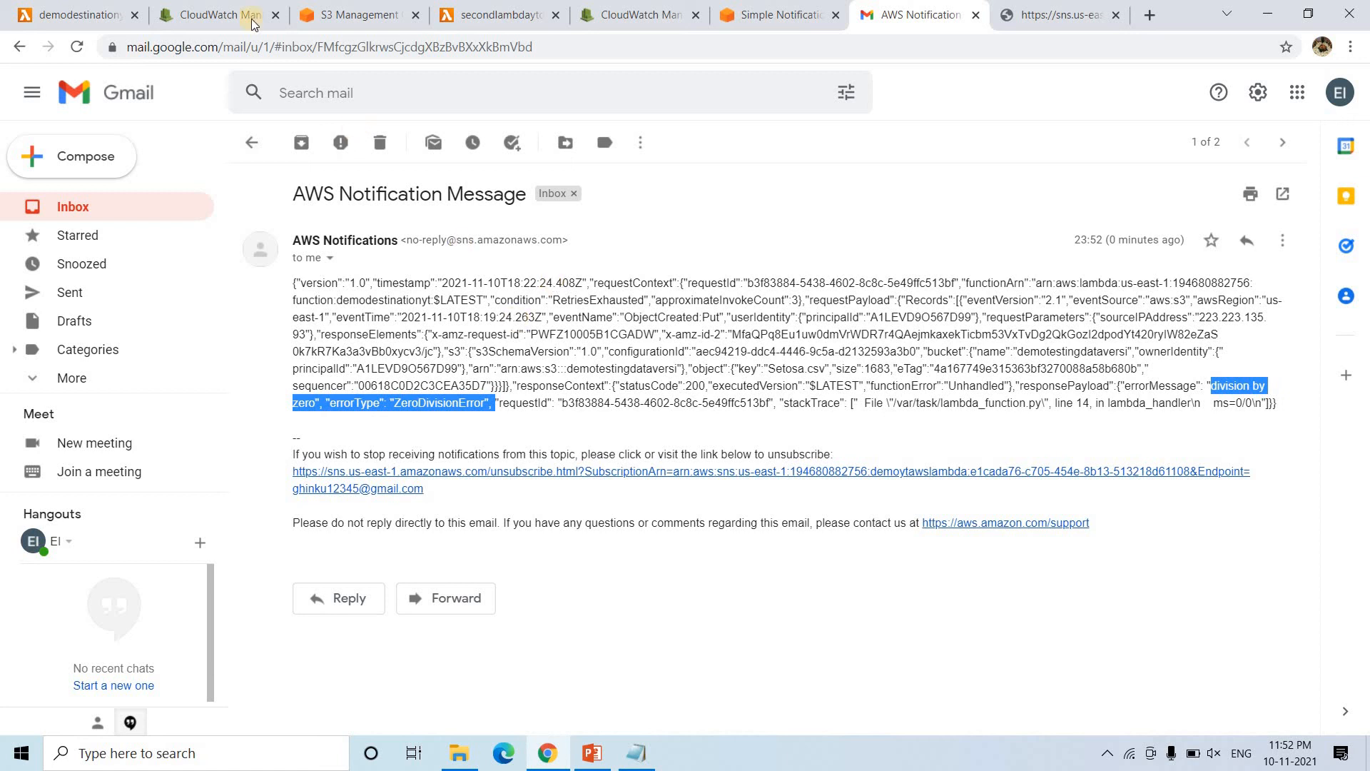
Upload the file big_table_test from the Talend folder to the S3 bucket demotestingdataversi.
click(325, 8)
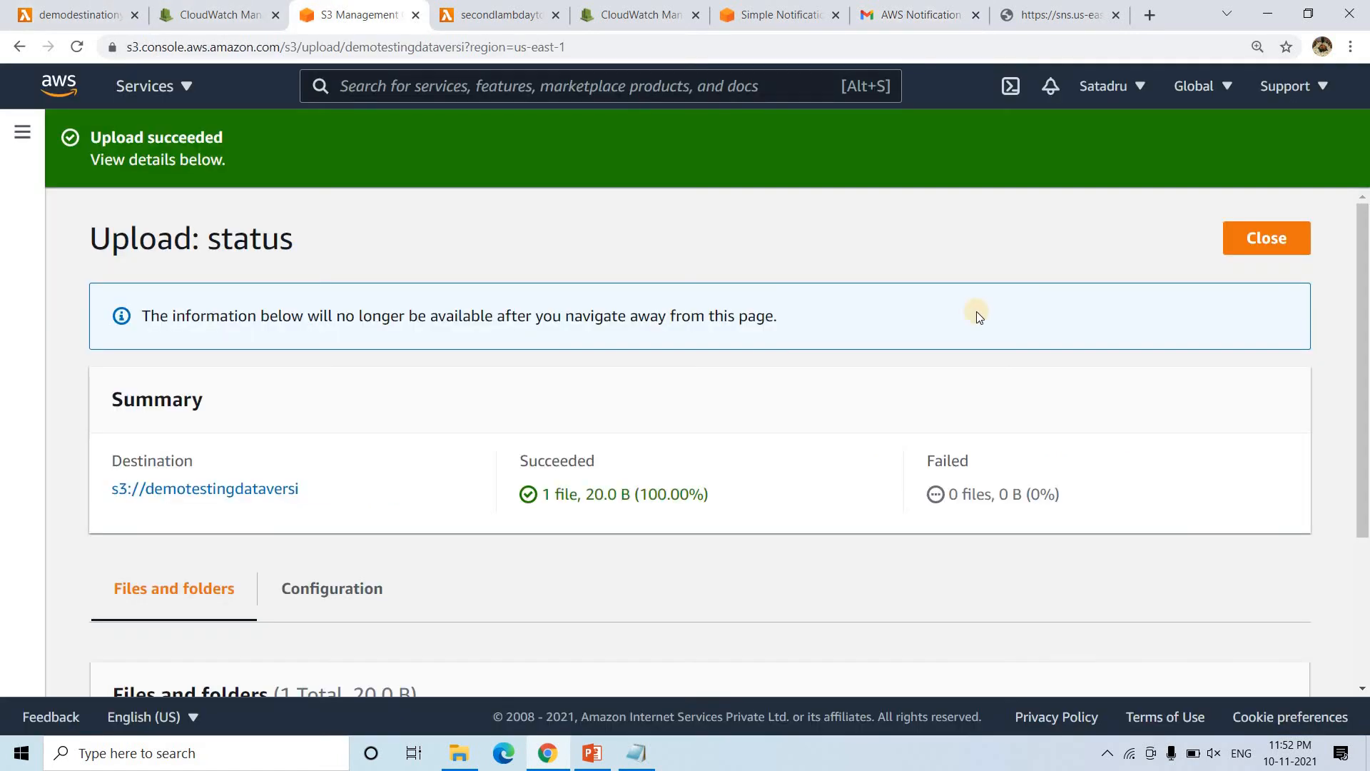
click(1267, 238)
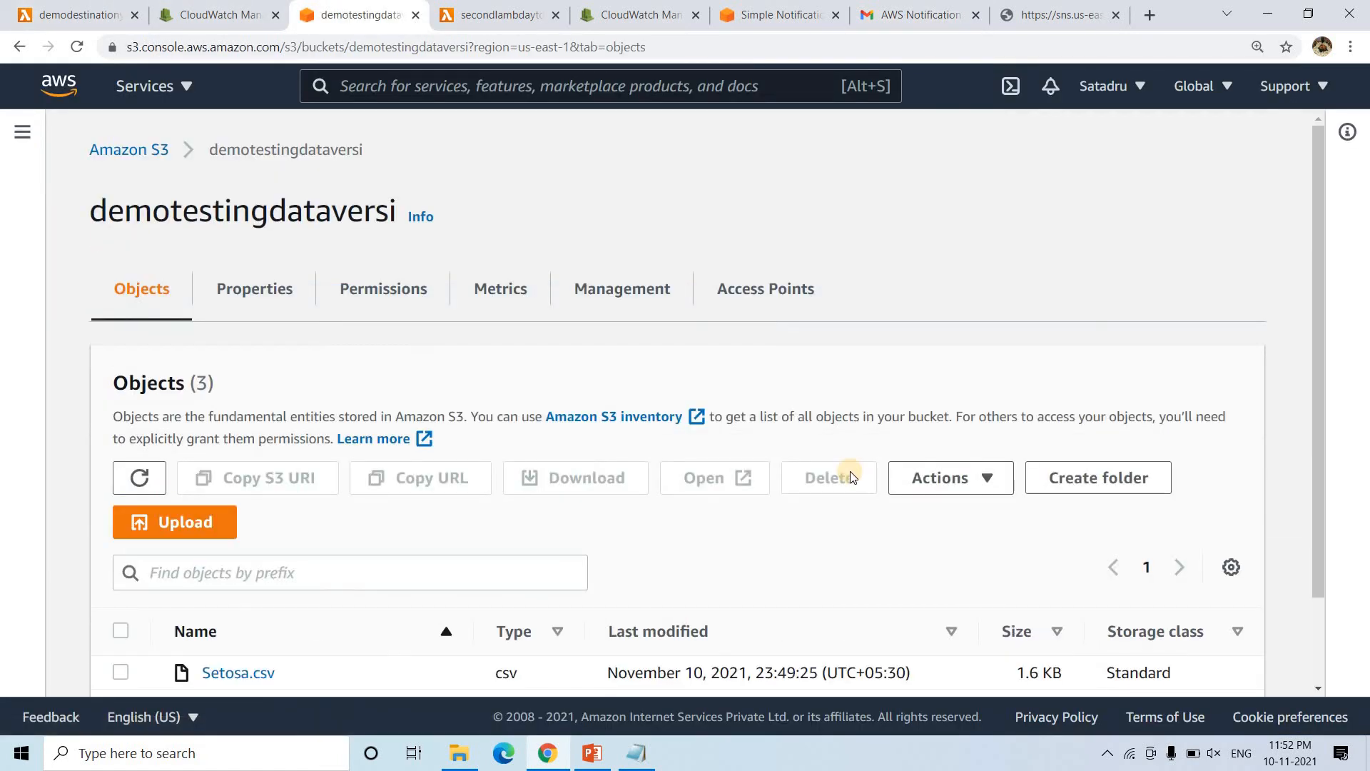
scroll(243, 436, down, 1)
click(224, 427)
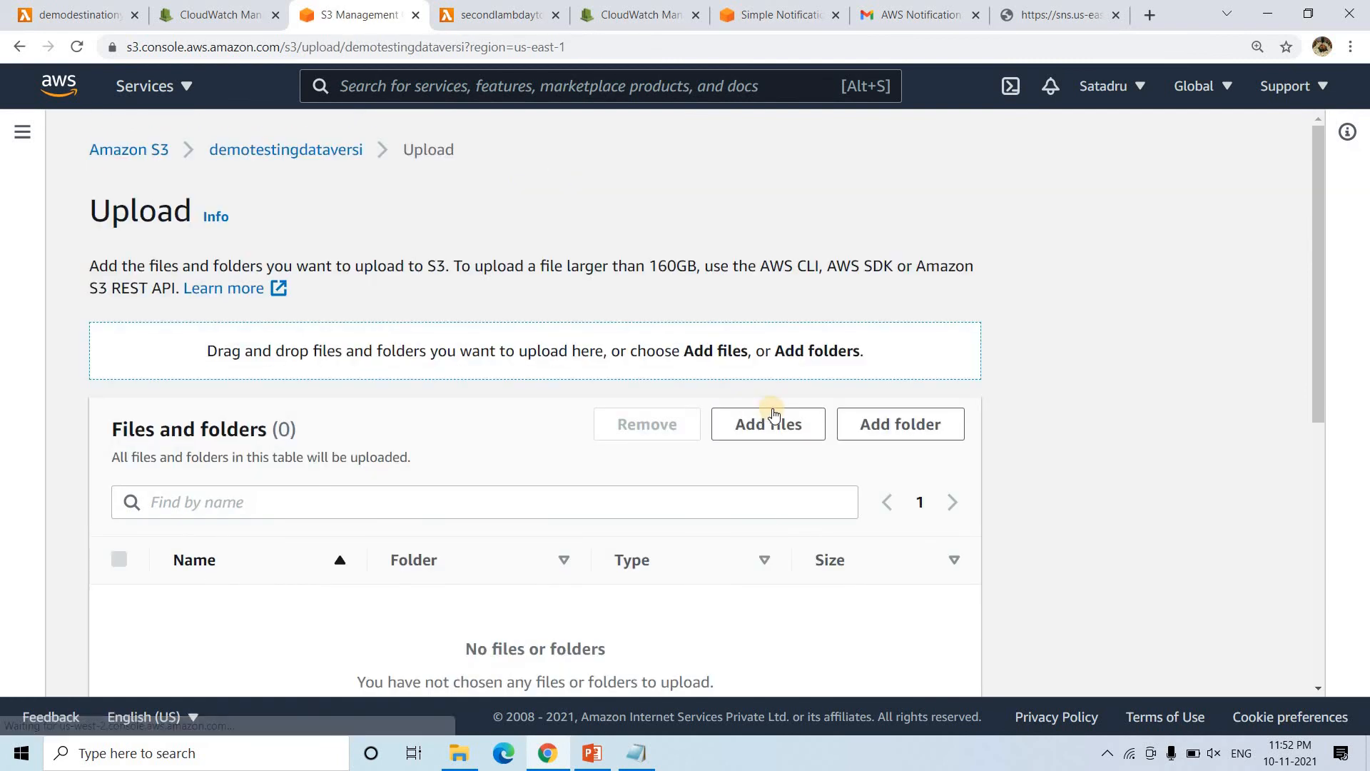
click(775, 414)
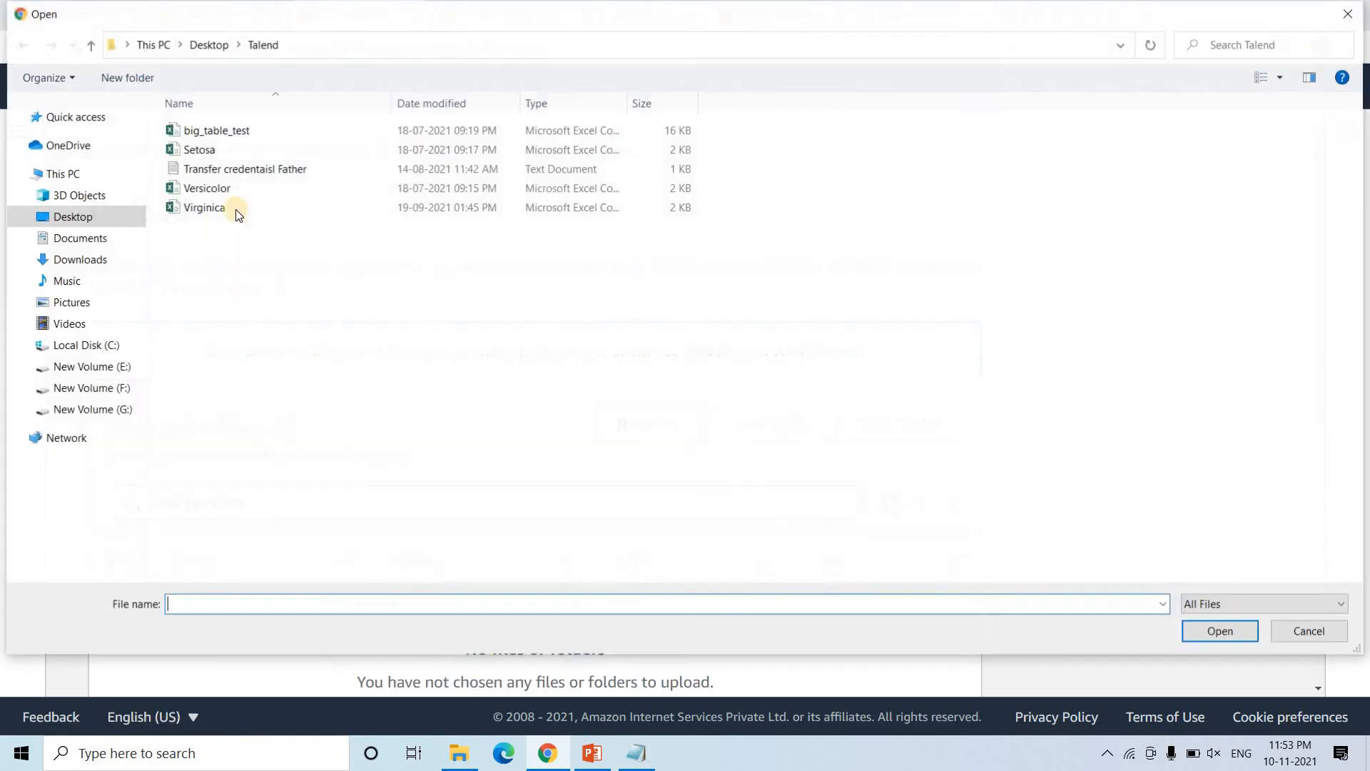
click(225, 134)
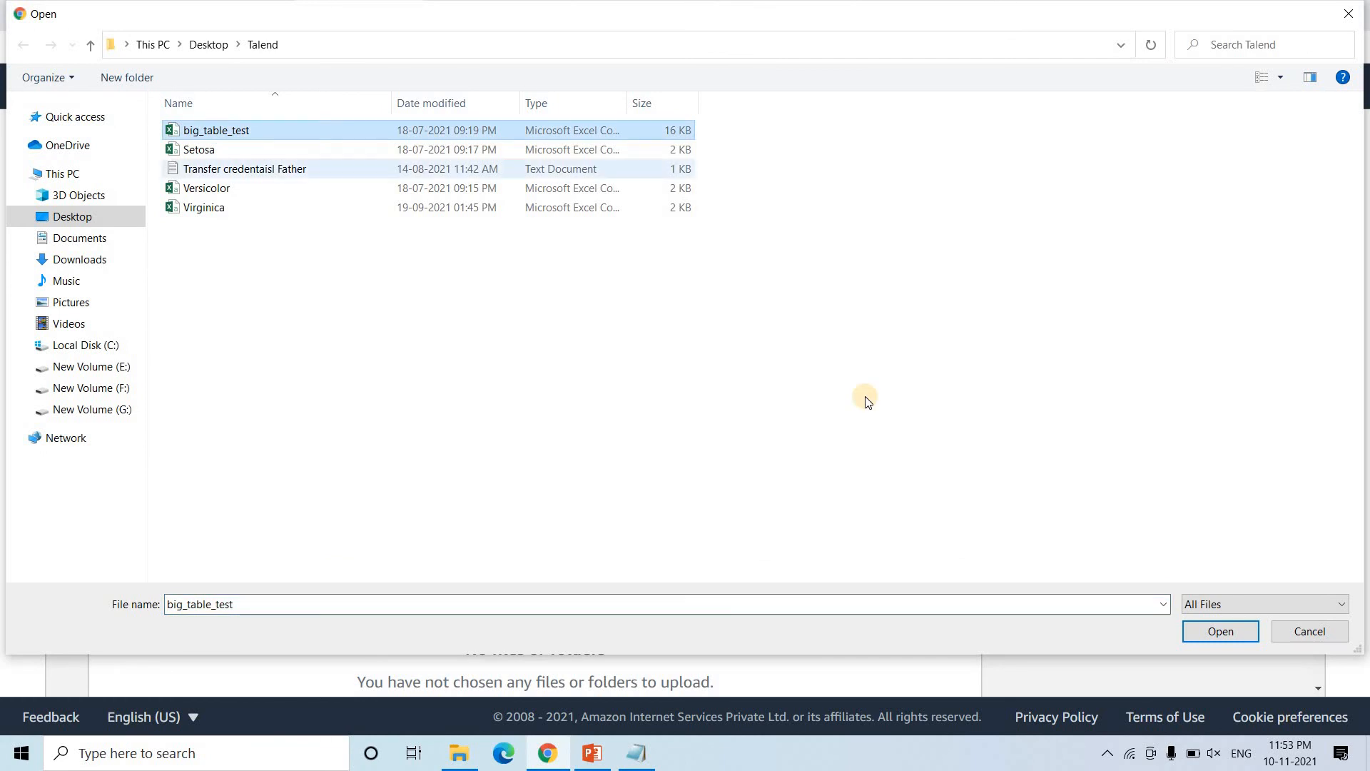
click(1202, 636)
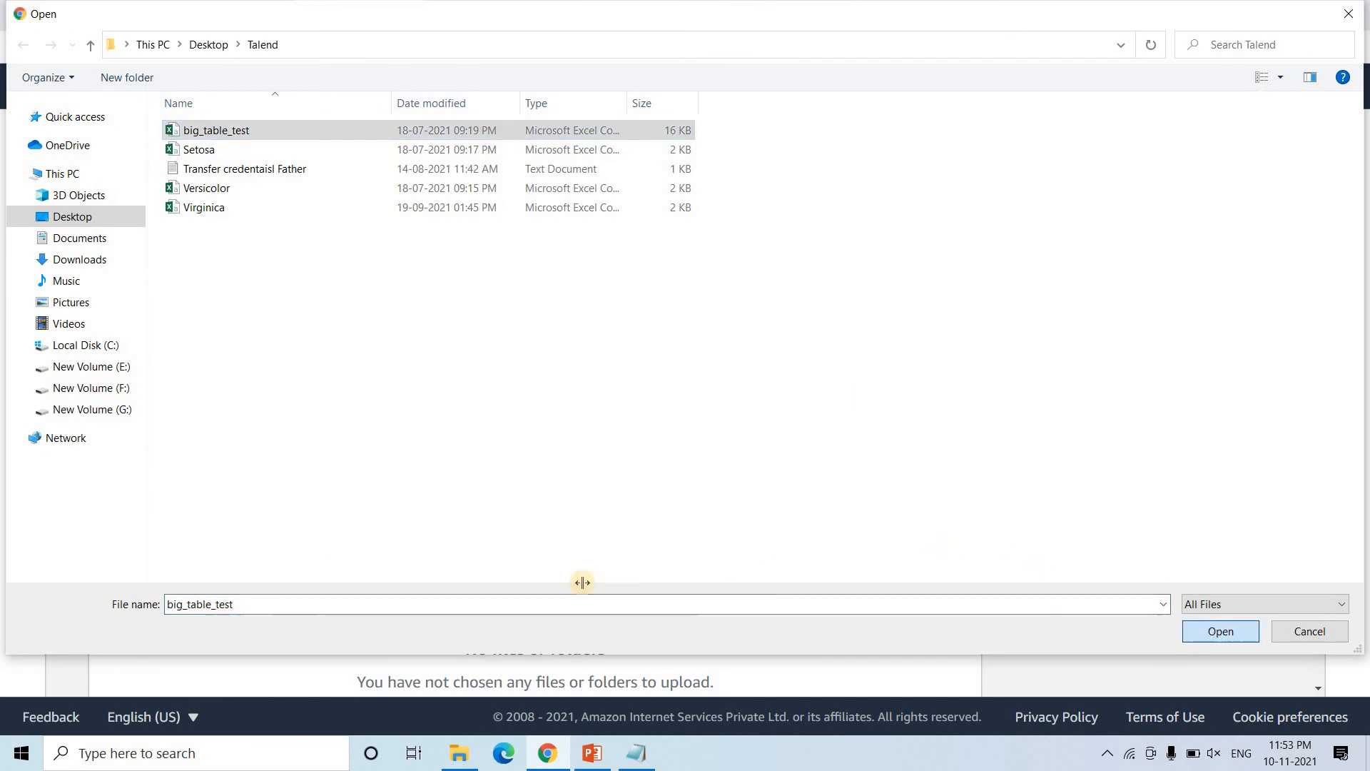
scroll(739, 600, down, 5)
click(907, 658)
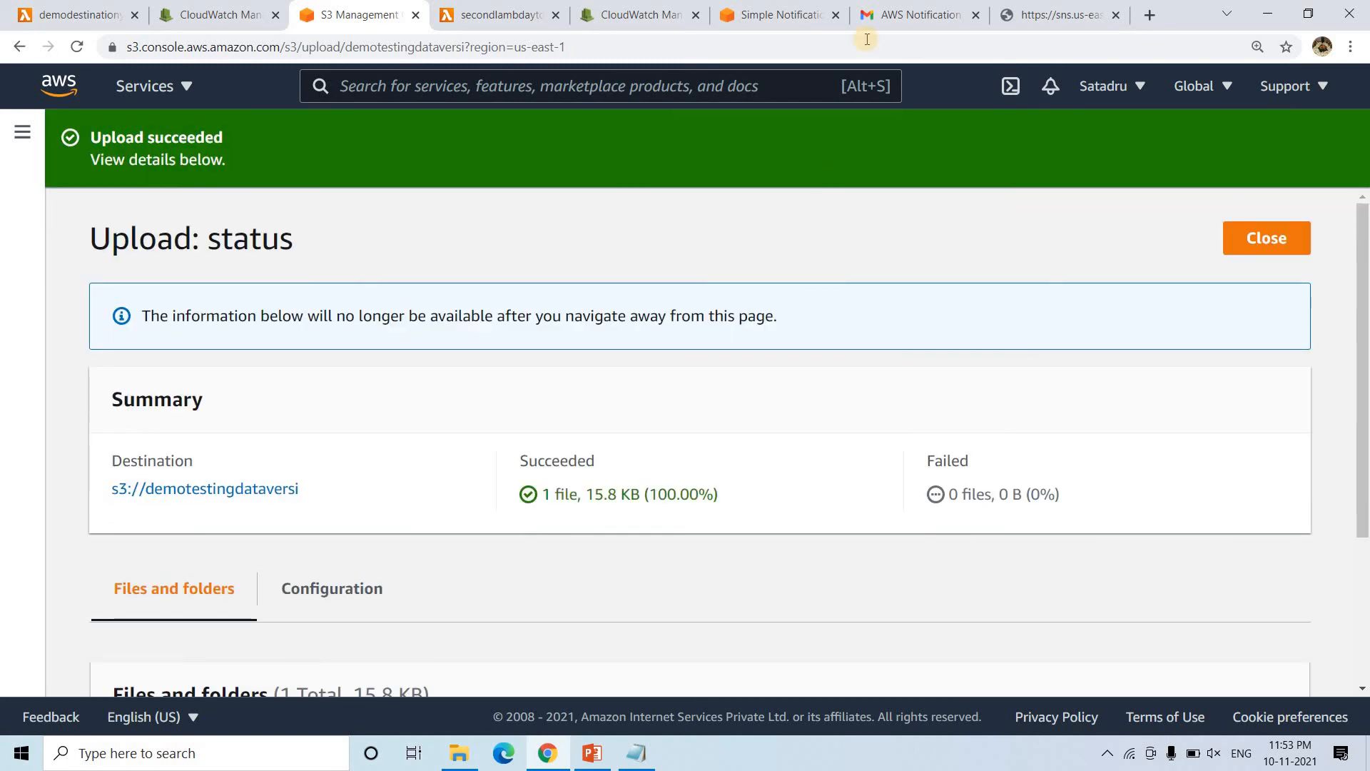
Return to the Gmail Inbox and reload it to check for another SNS failure notification.
click(905, 5)
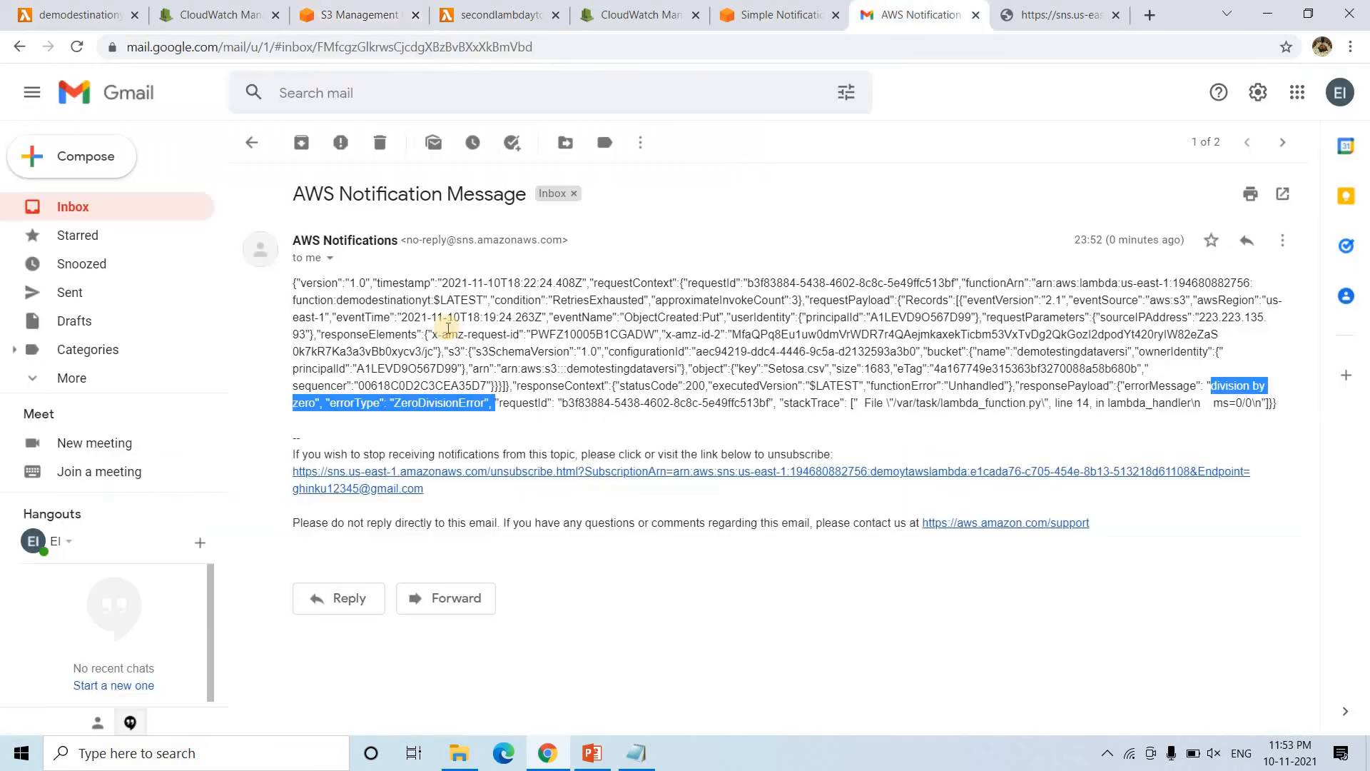
click(117, 211)
click(300, 144)
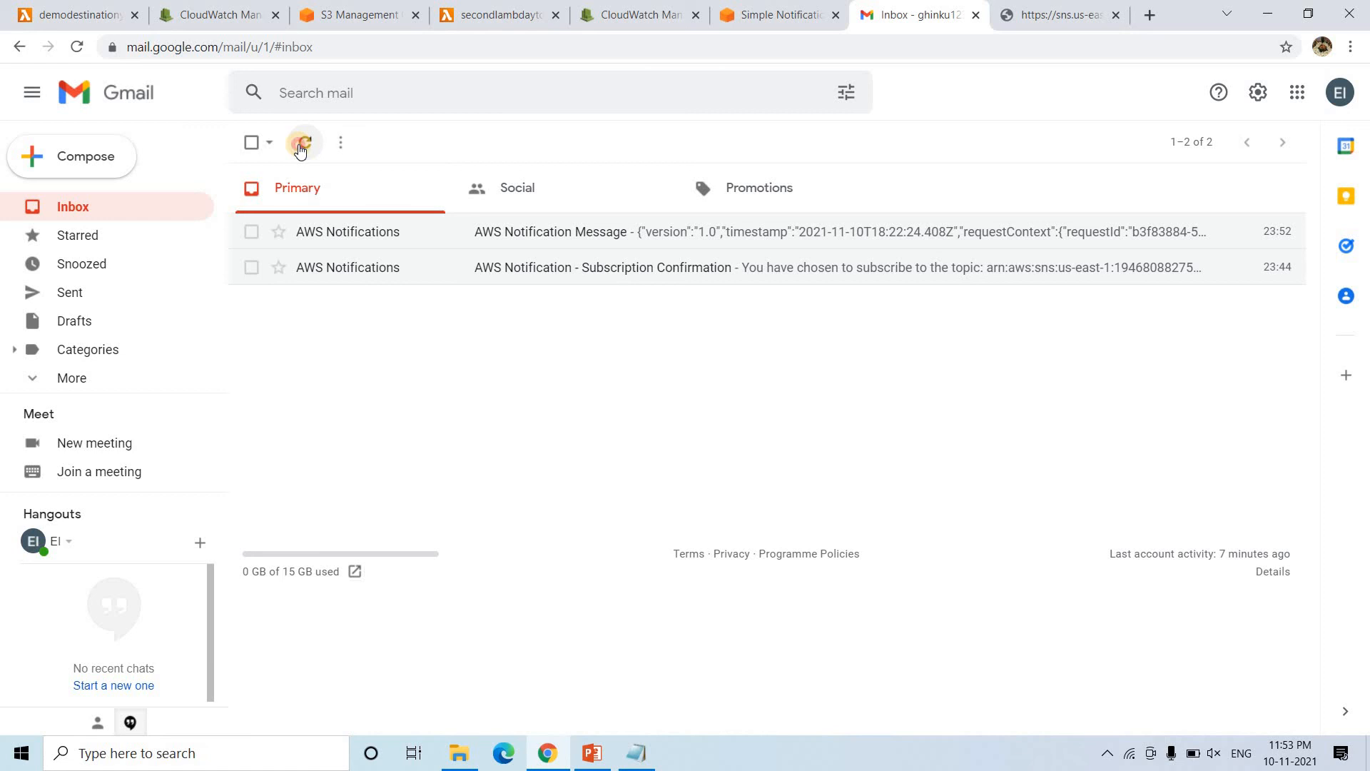
click(300, 146)
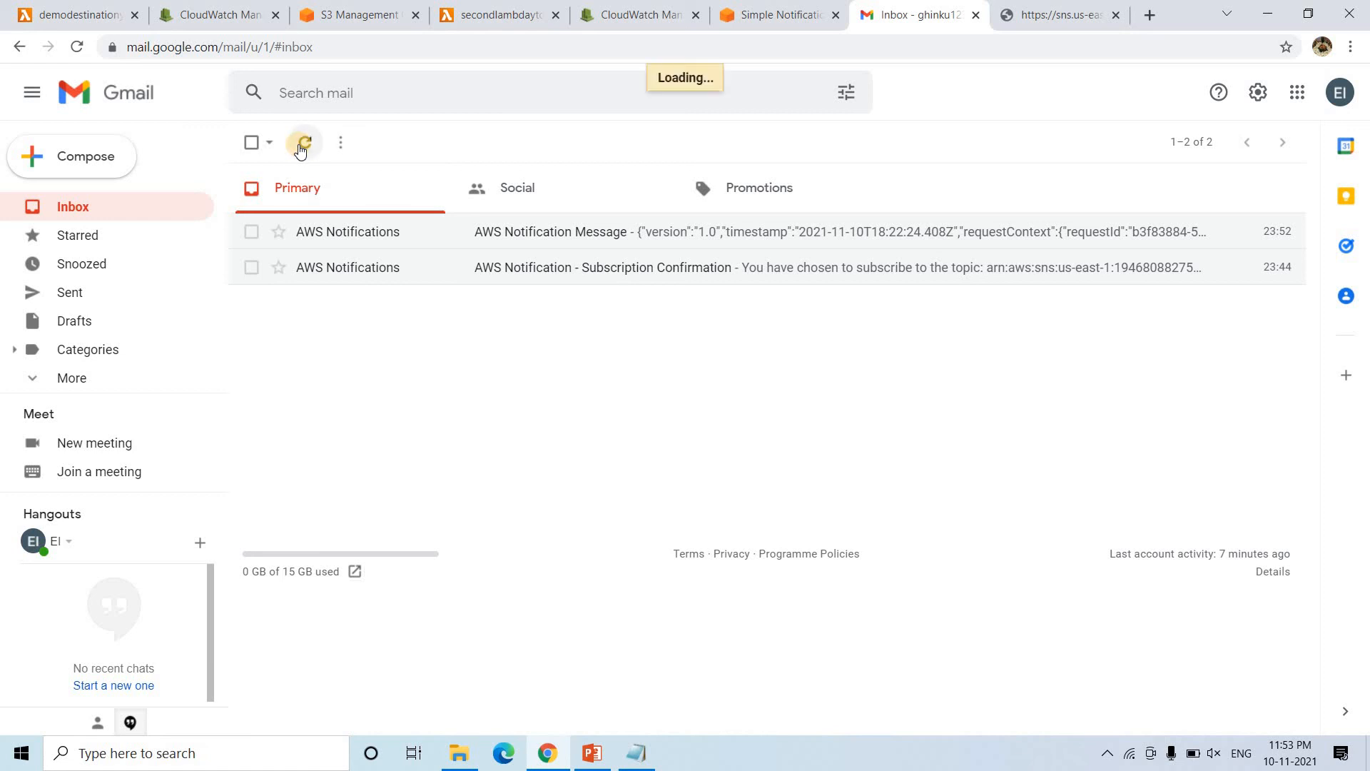
click(78, 55)
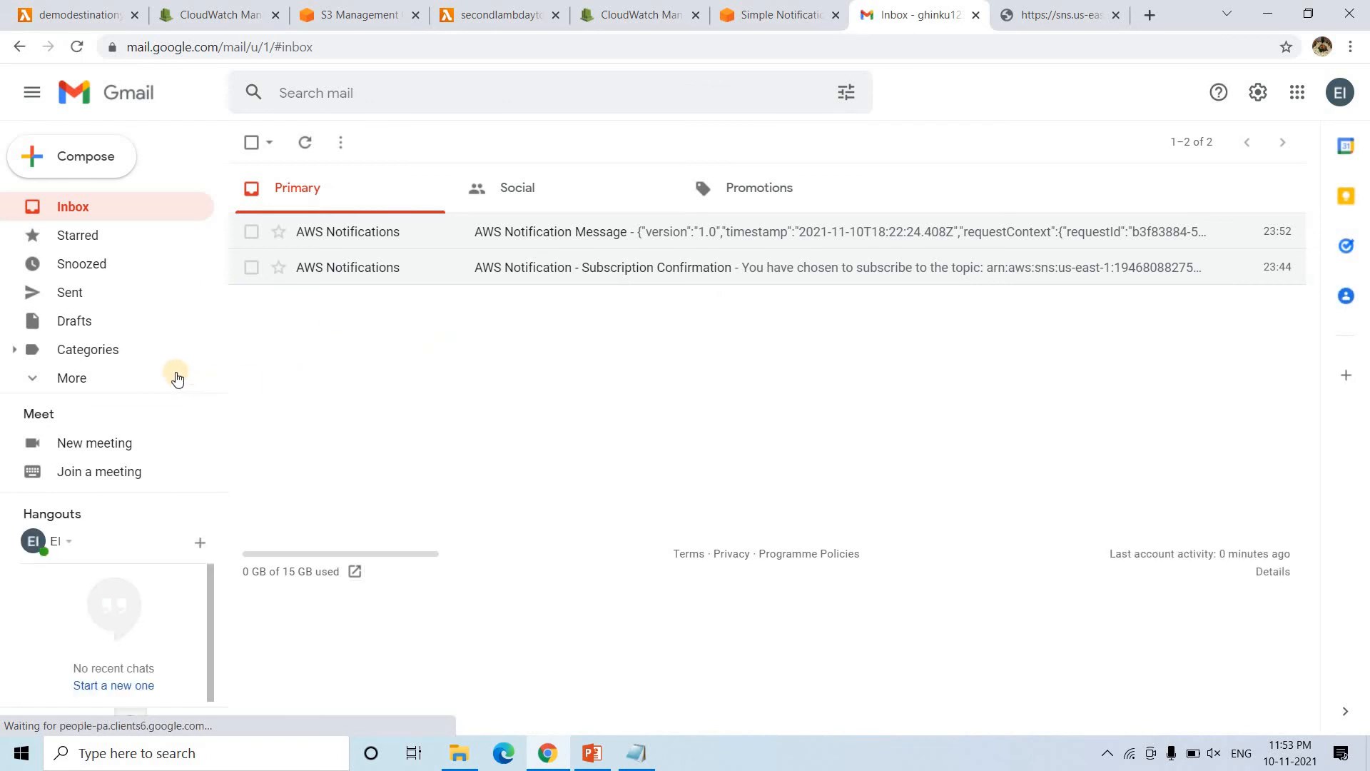
Check Gmail's All Mail folder for the second failure notification and go back to the Inbox.
click(101, 378)
scroll(96, 343, down, 3)
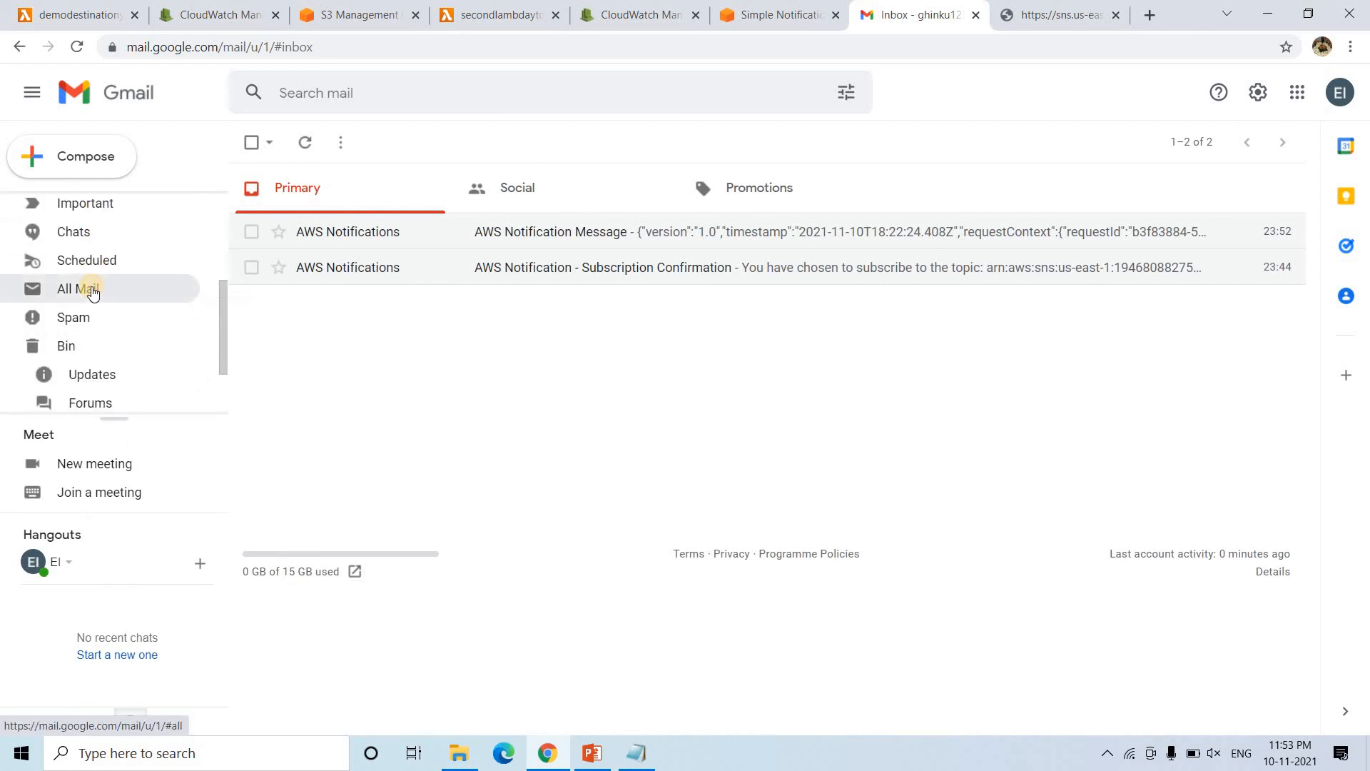
click(130, 288)
scroll(114, 242, up, 3)
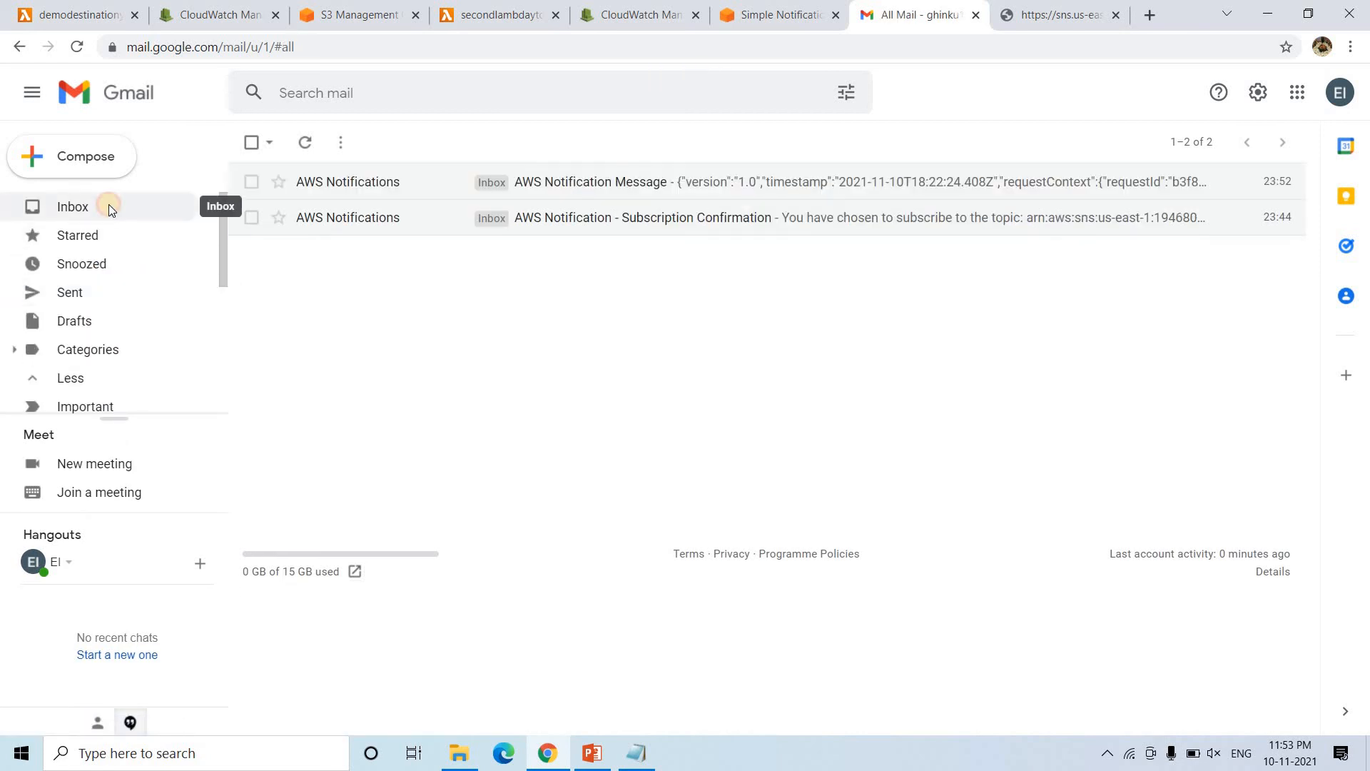
click(109, 204)
Refresh the CloudWatch log events of the demodestinationyt log stream to check for the latest invocation.
click(218, 14)
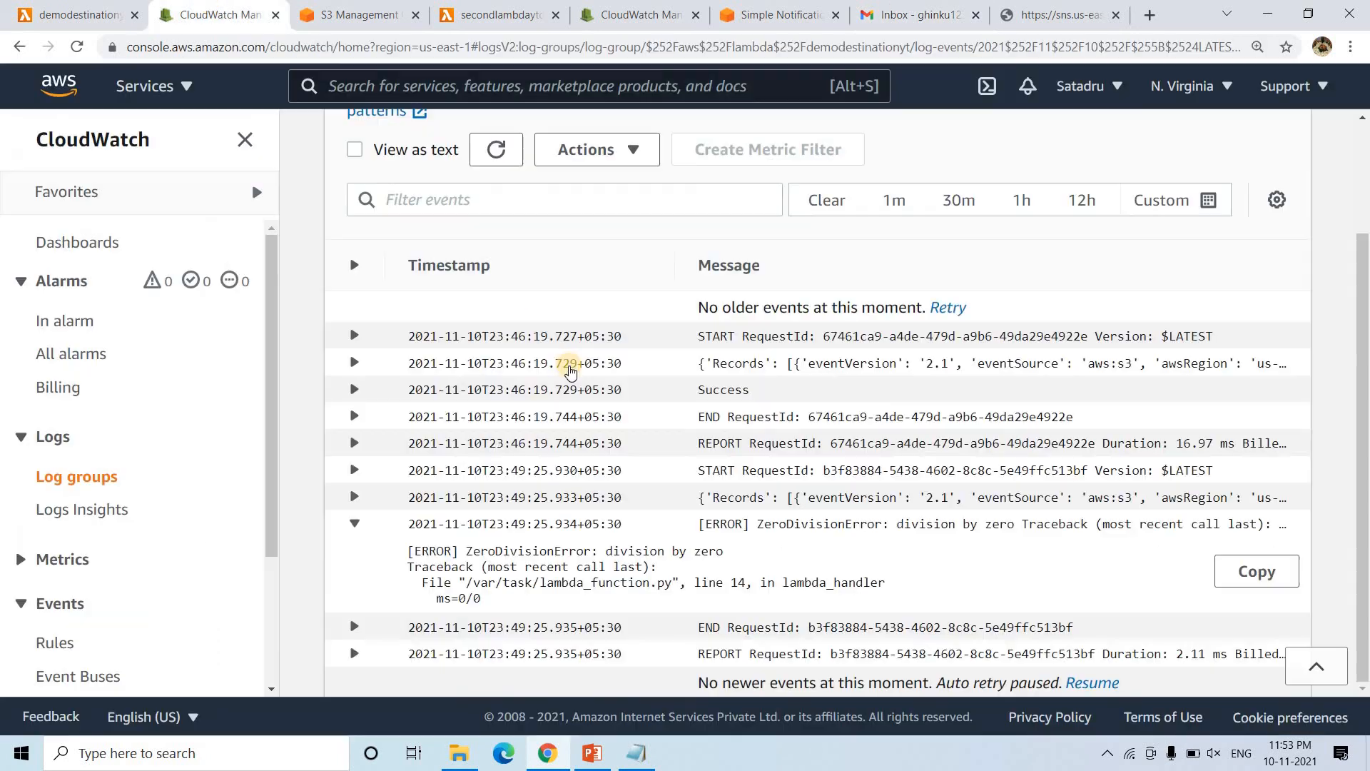
scroll(569, 371, up, 2)
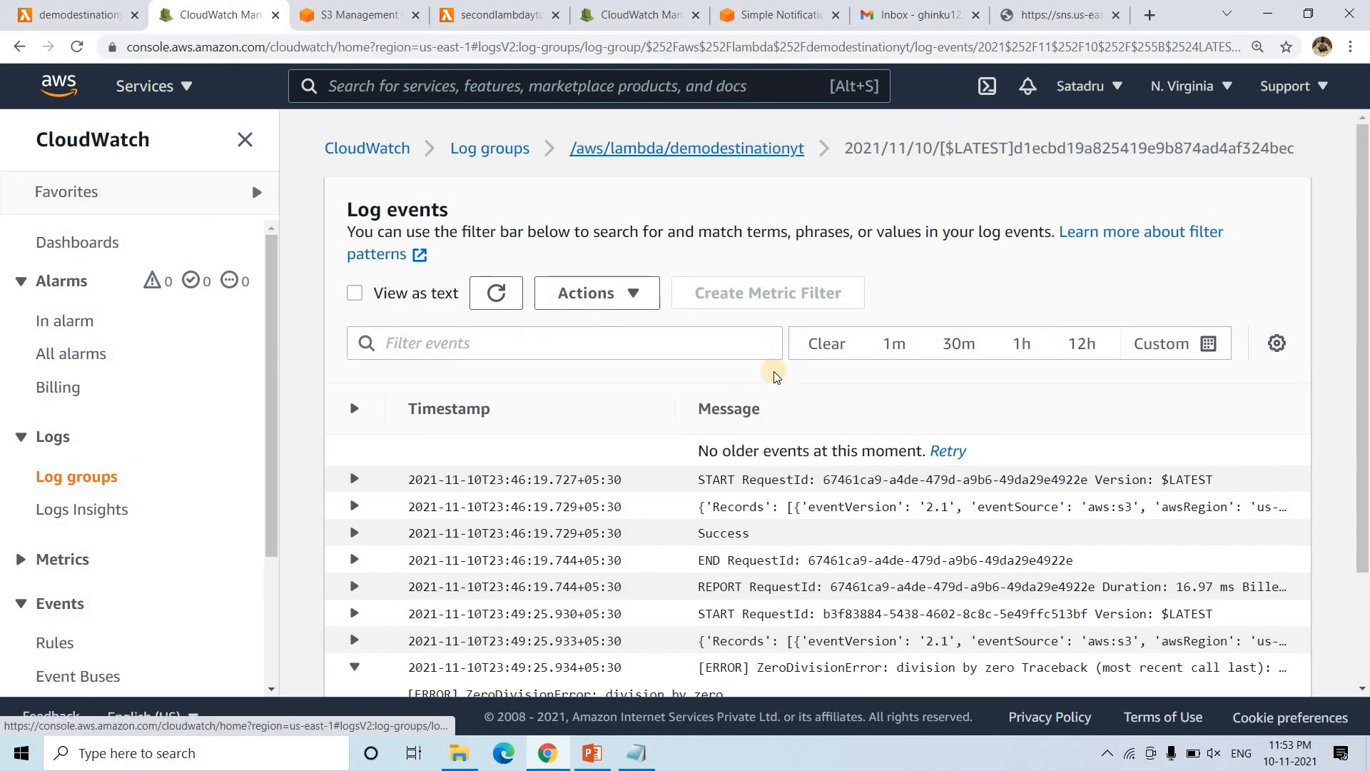
click(496, 293)
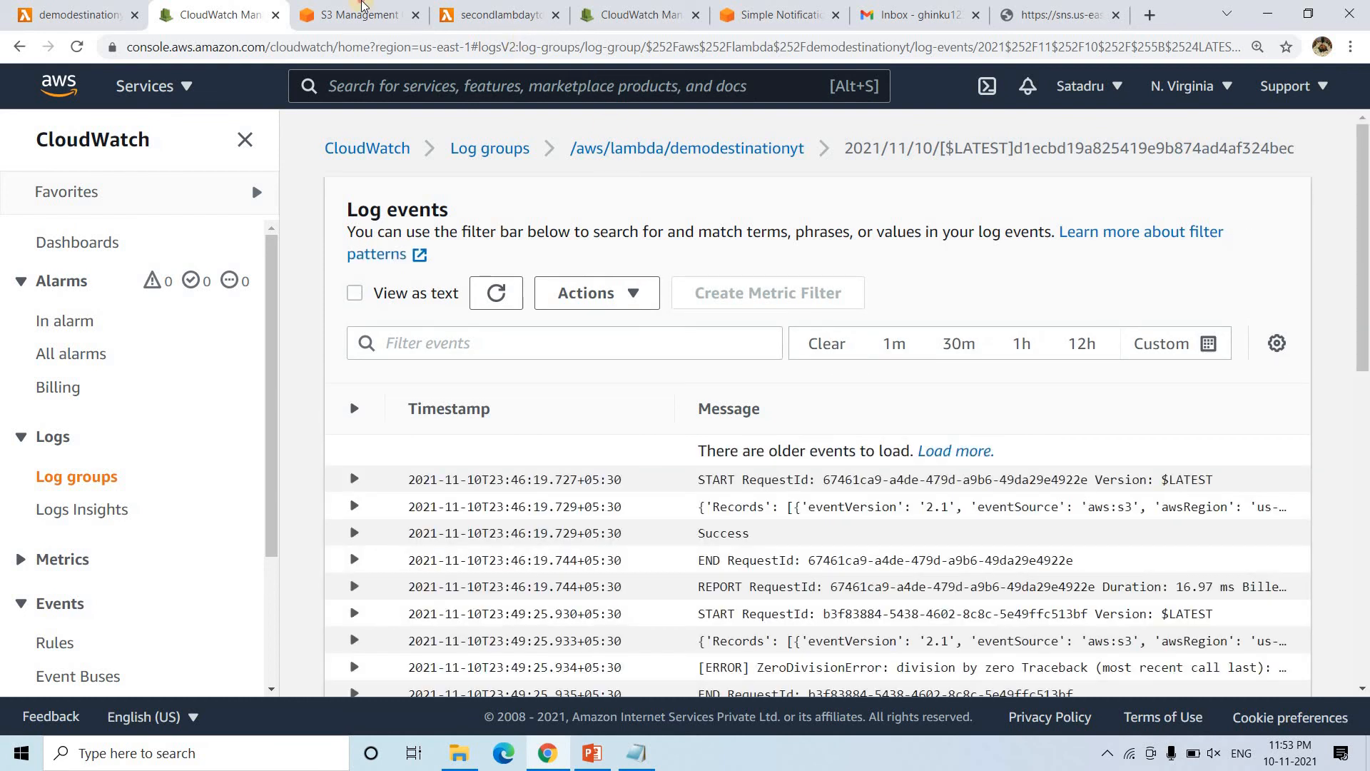
Expand the most recent ERROR event in the demodestinationyt log stream and read its traceback.
click(362, 6)
click(223, 6)
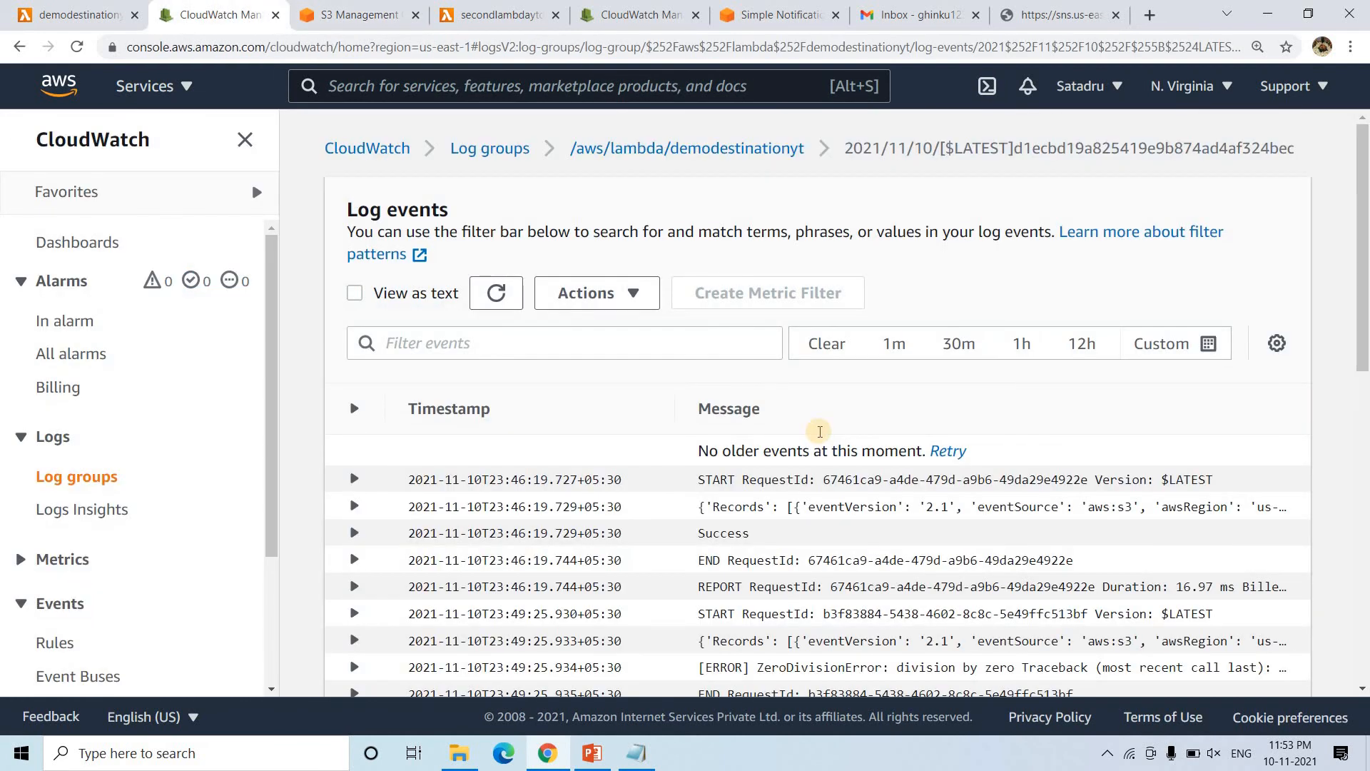
scroll(814, 432, down, 10)
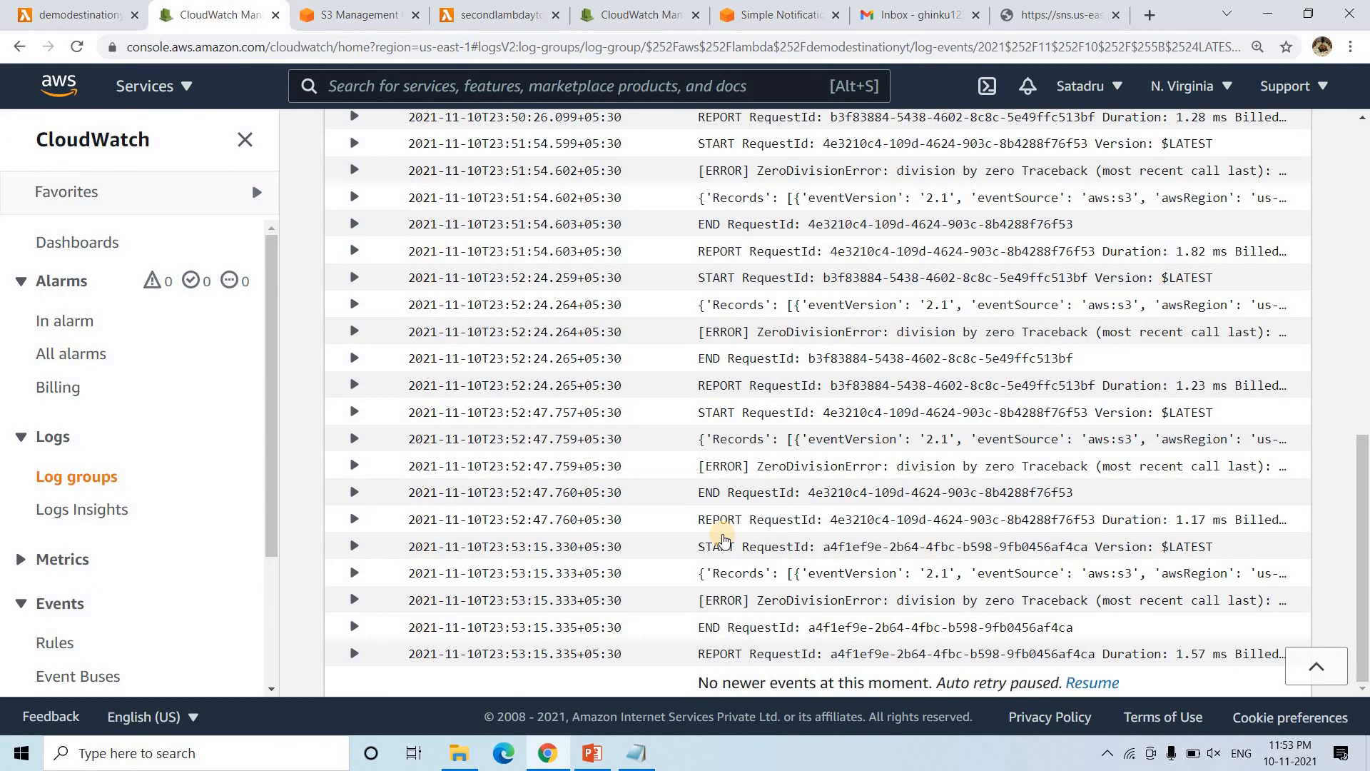
click(667, 609)
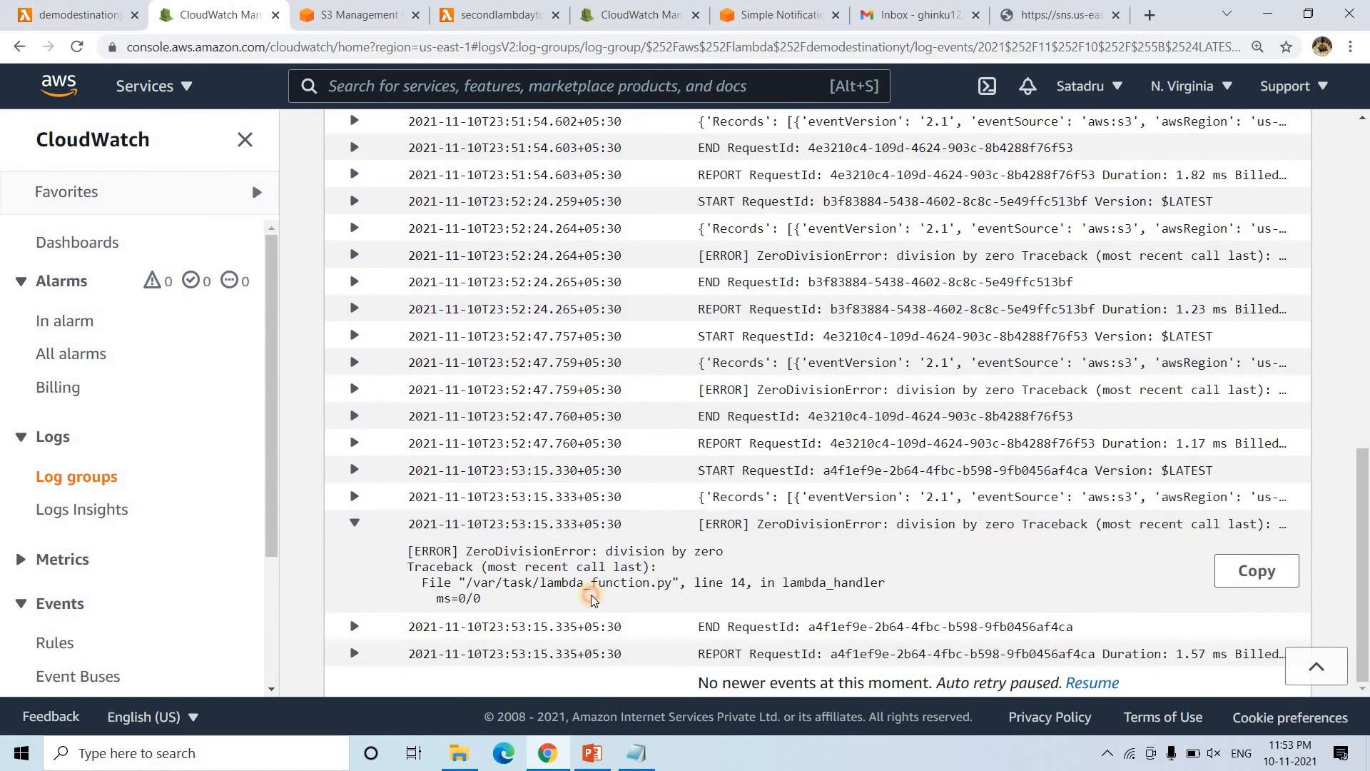
double_click(591, 600)
click(643, 526)
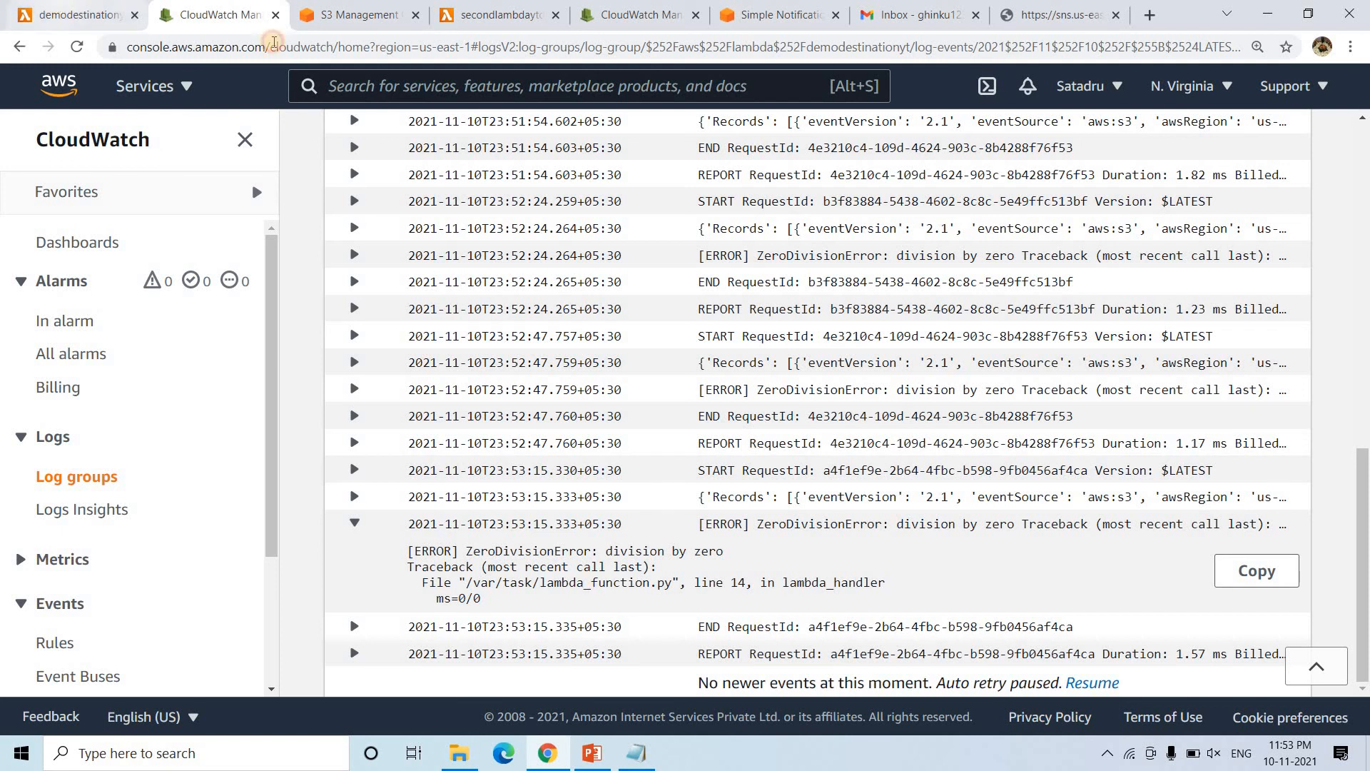
Reload Gmail, check All Mail for a new SNS failure notification, and return to the Inbox.
key(ctrl+1)
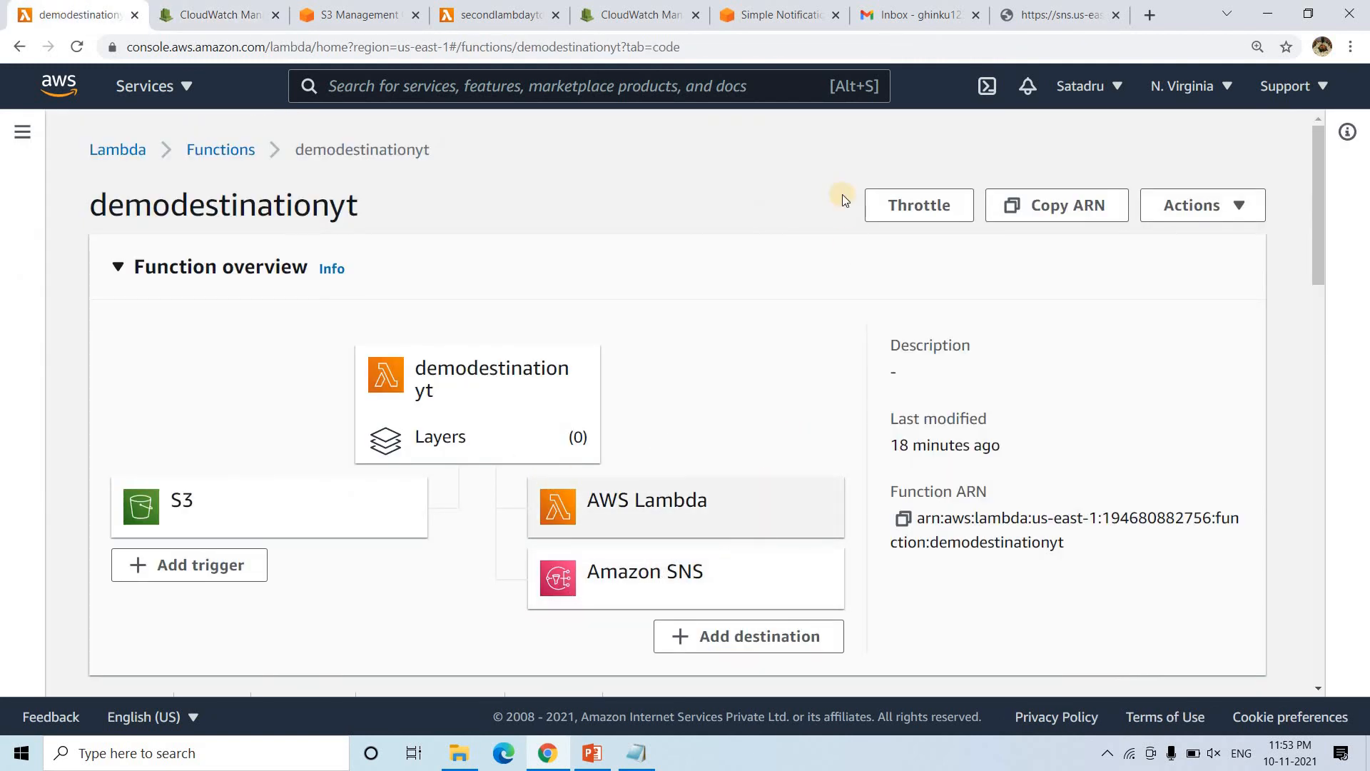
key(ctrl+7)
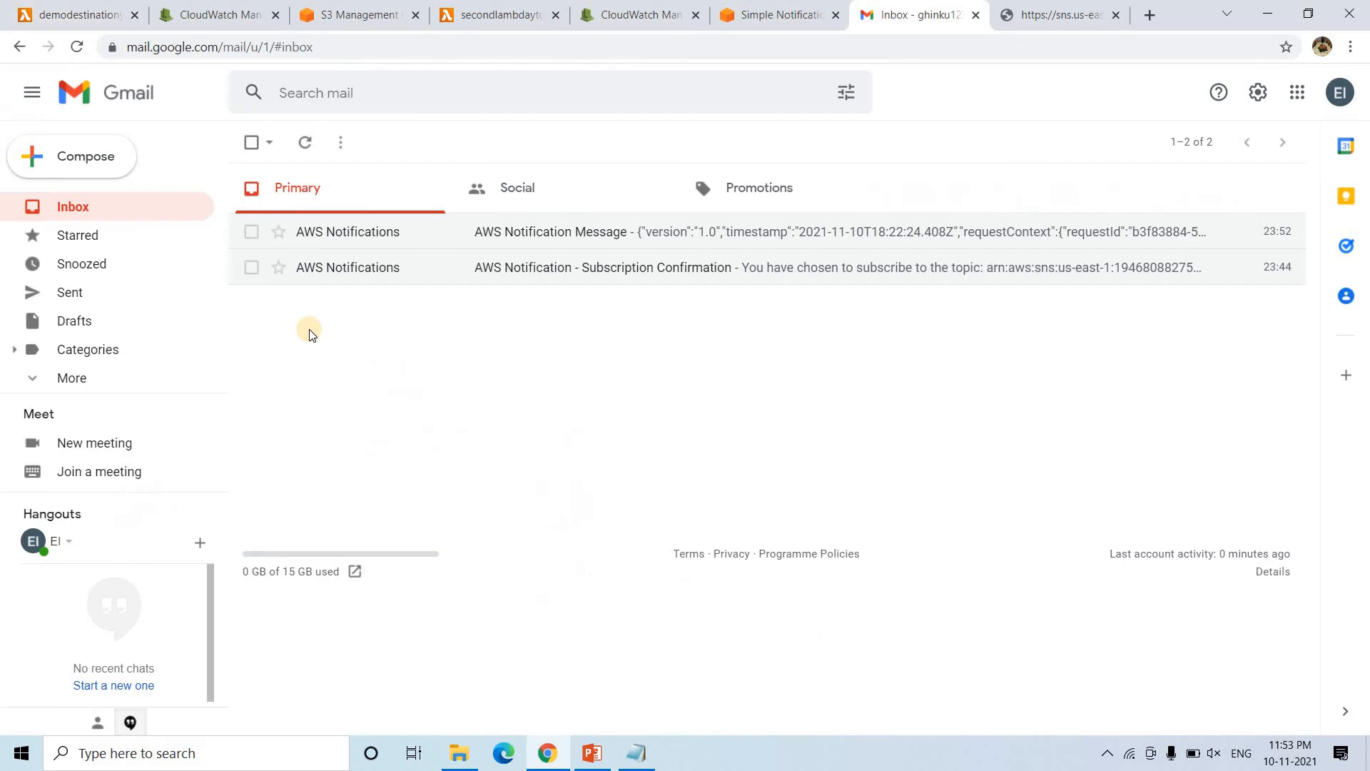
click(77, 47)
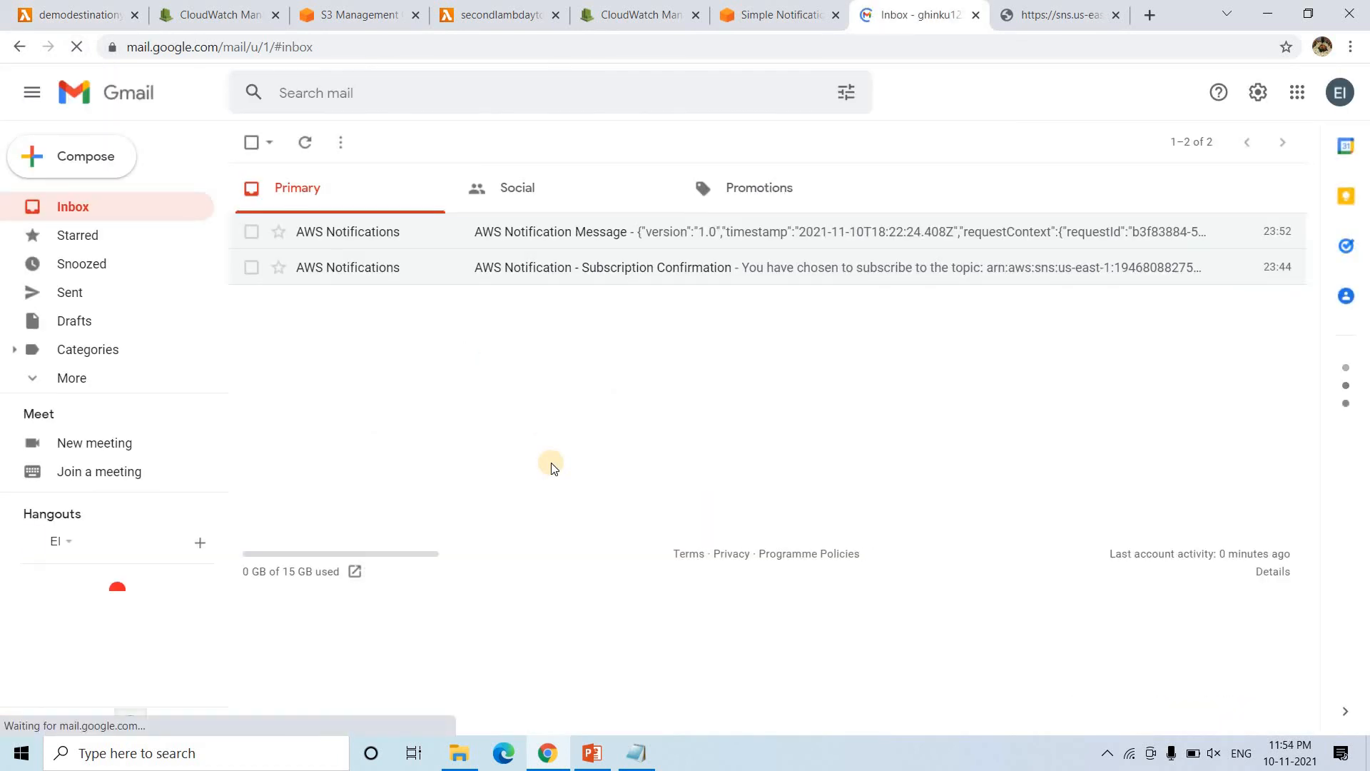
click(113, 384)
scroll(111, 378, down, 3)
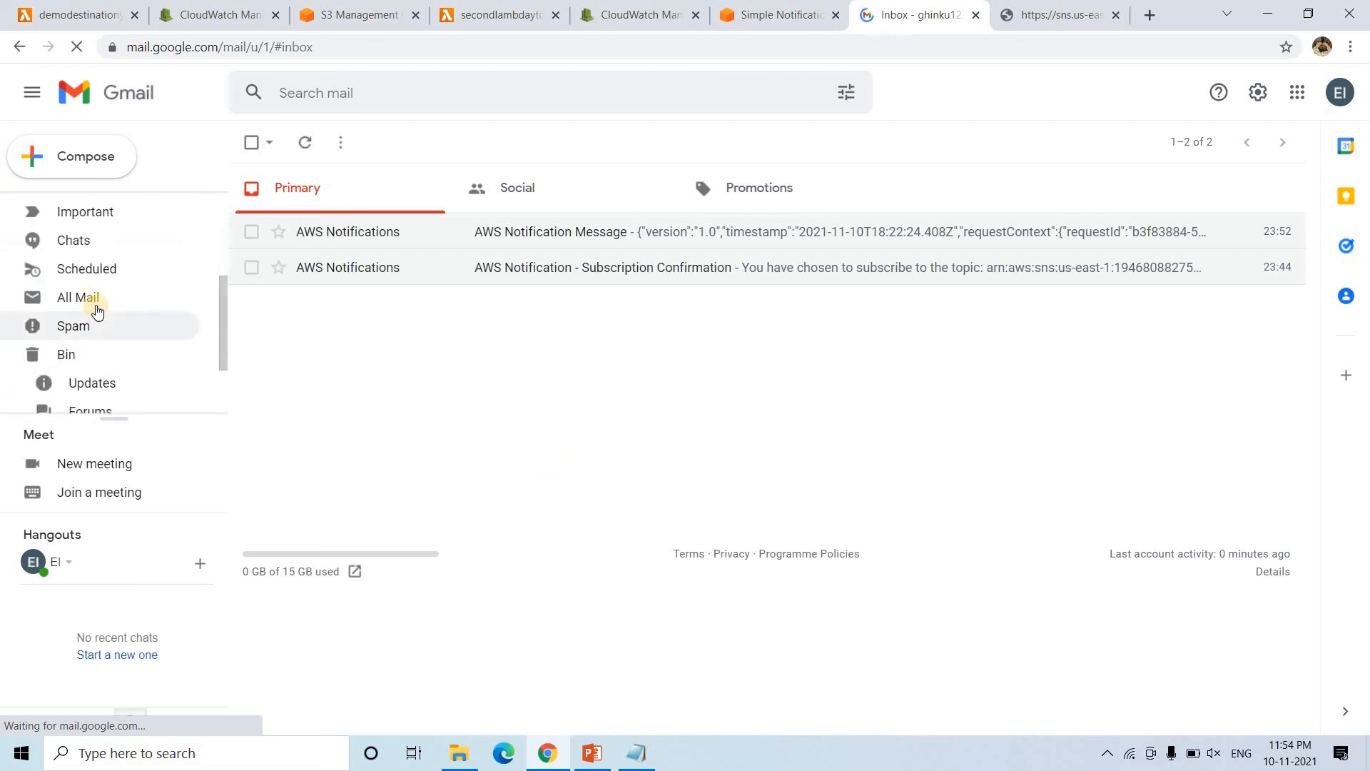
click(98, 312)
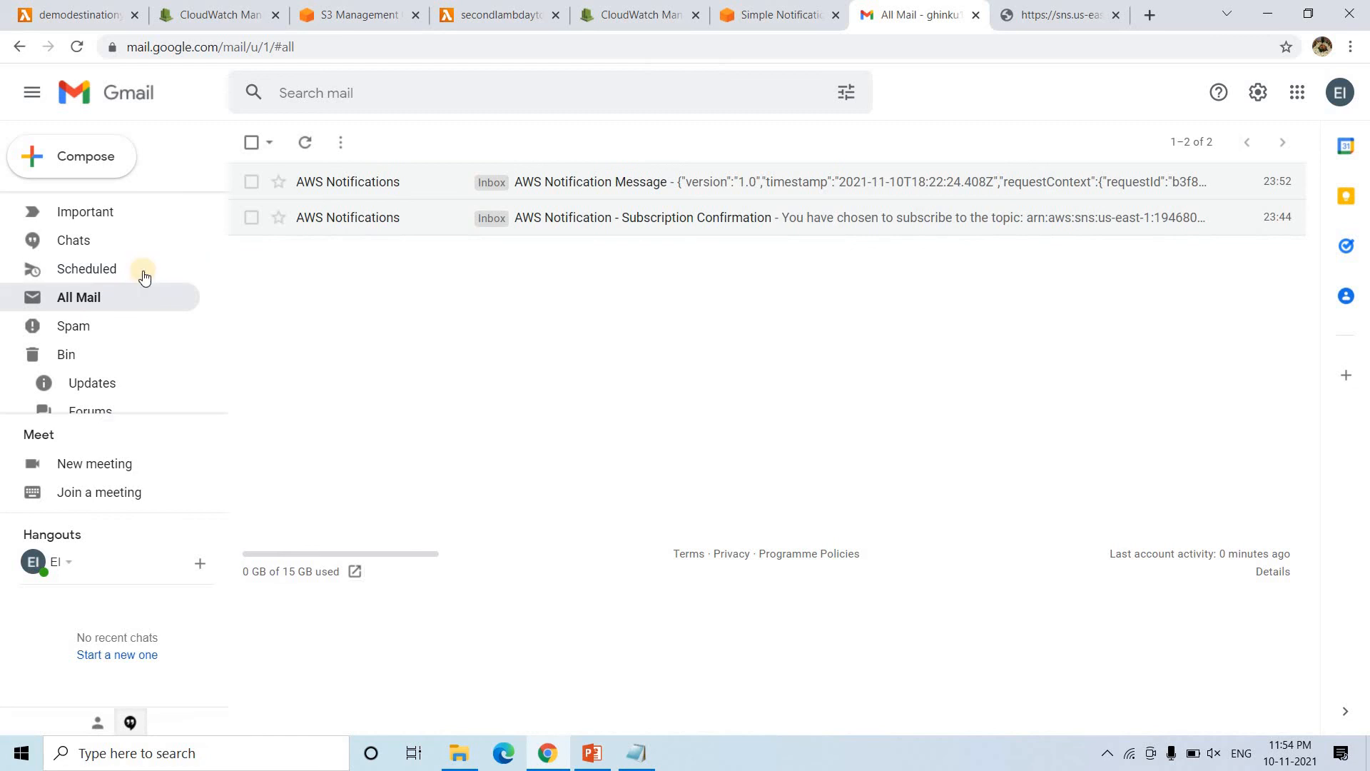
scroll(105, 276, up, 3)
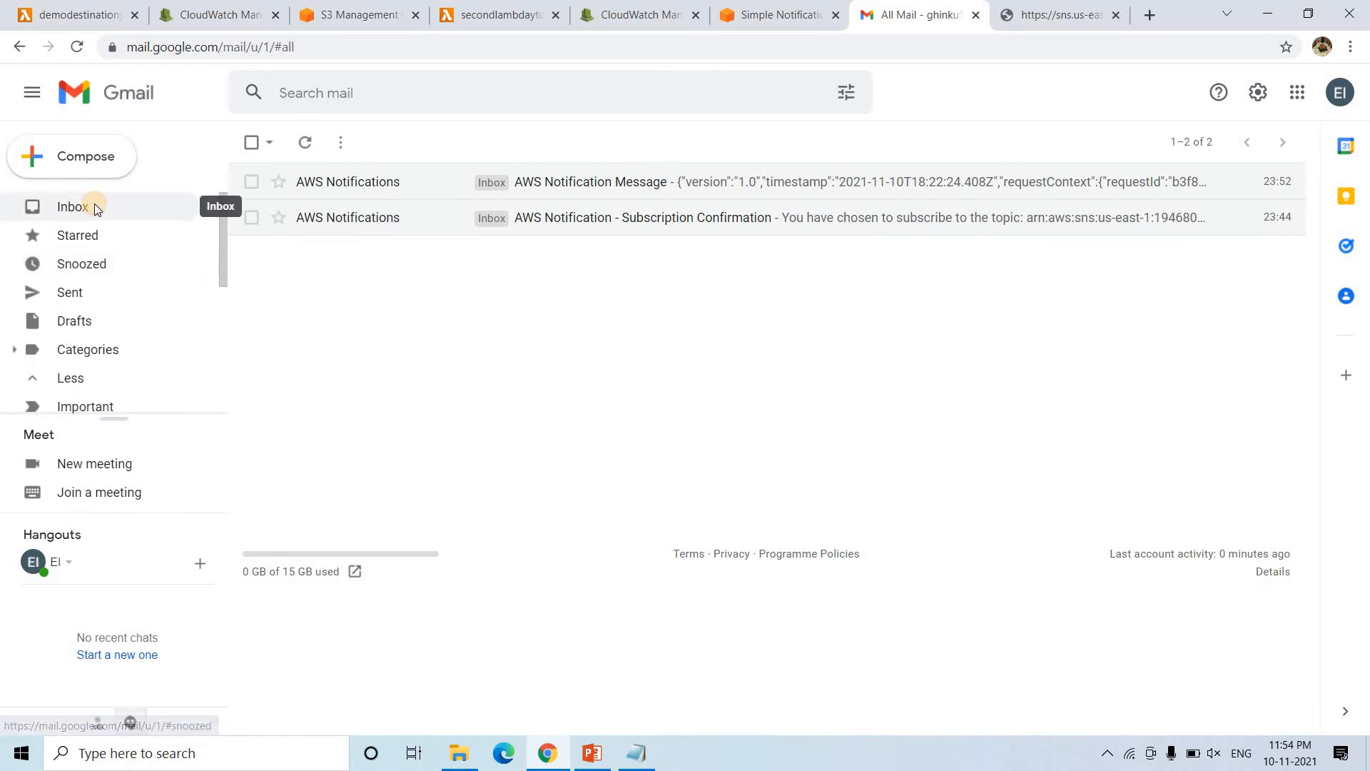
click(95, 206)
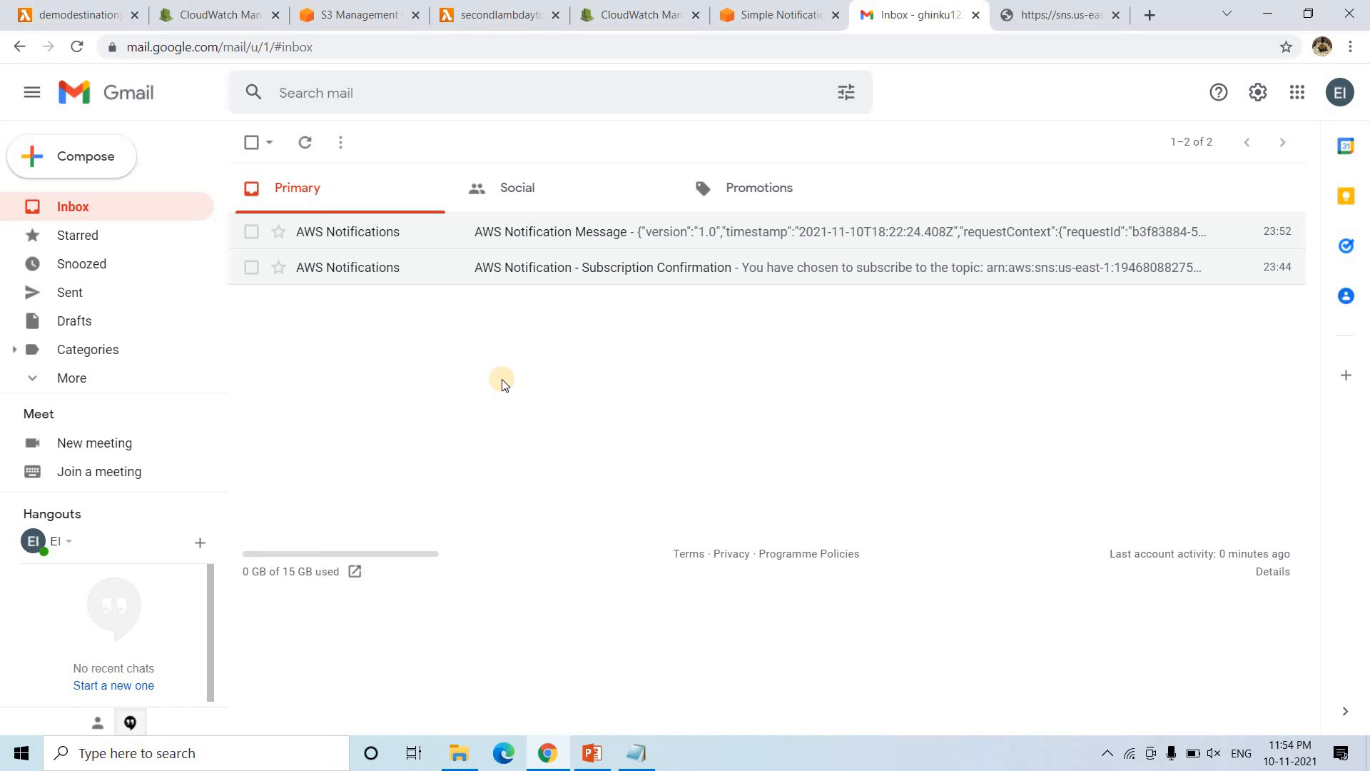
Refresh the Inbox, look through Spam and All Mail for the next failure notification, and go back to the Inbox.
click(296, 149)
click(127, 378)
scroll(115, 343, down, 2)
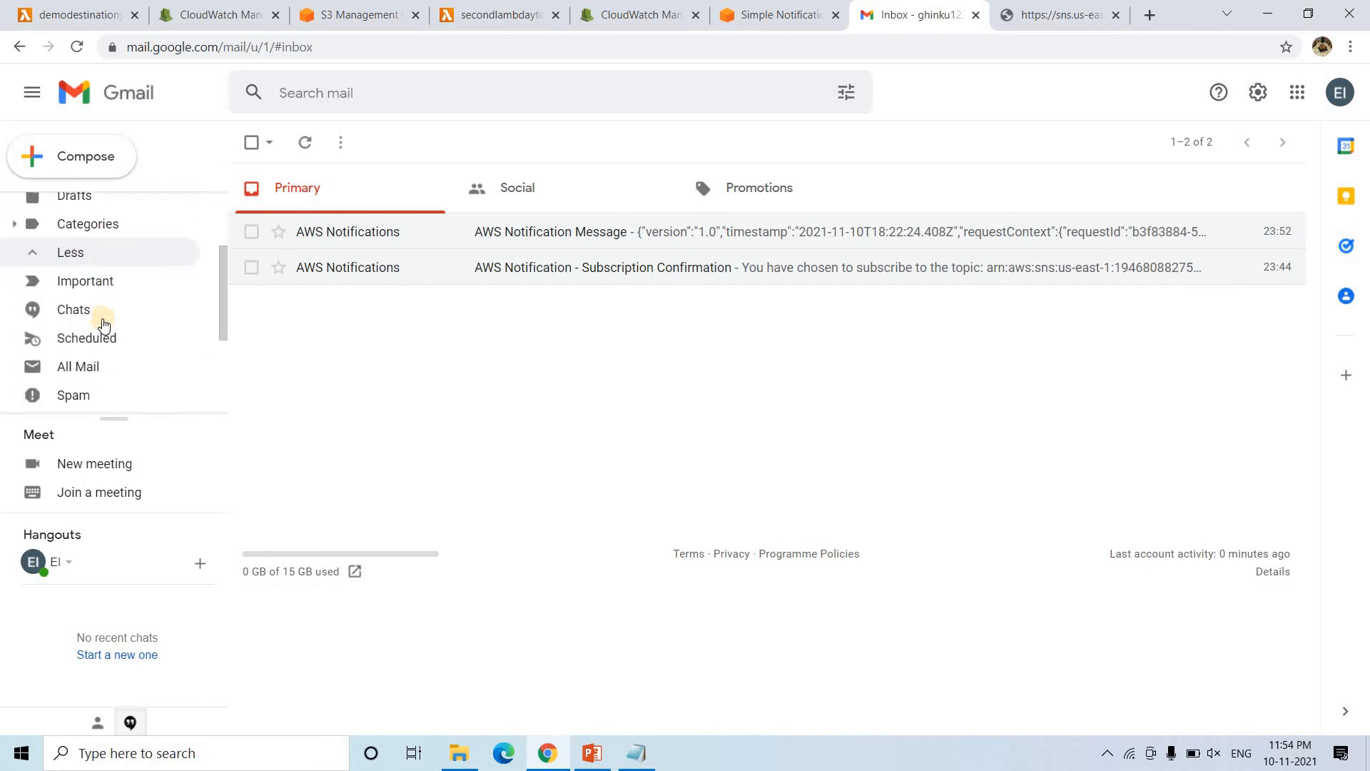
click(104, 394)
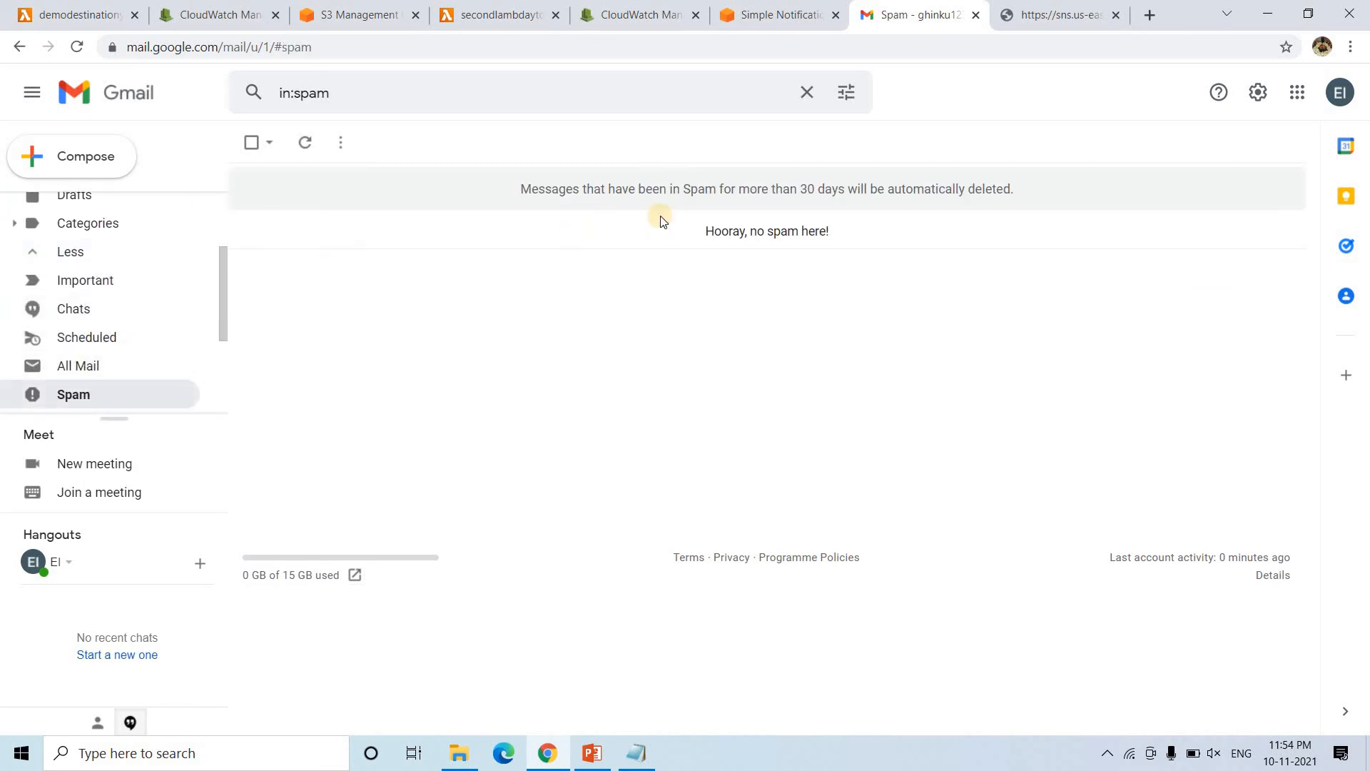
click(139, 347)
click(120, 359)
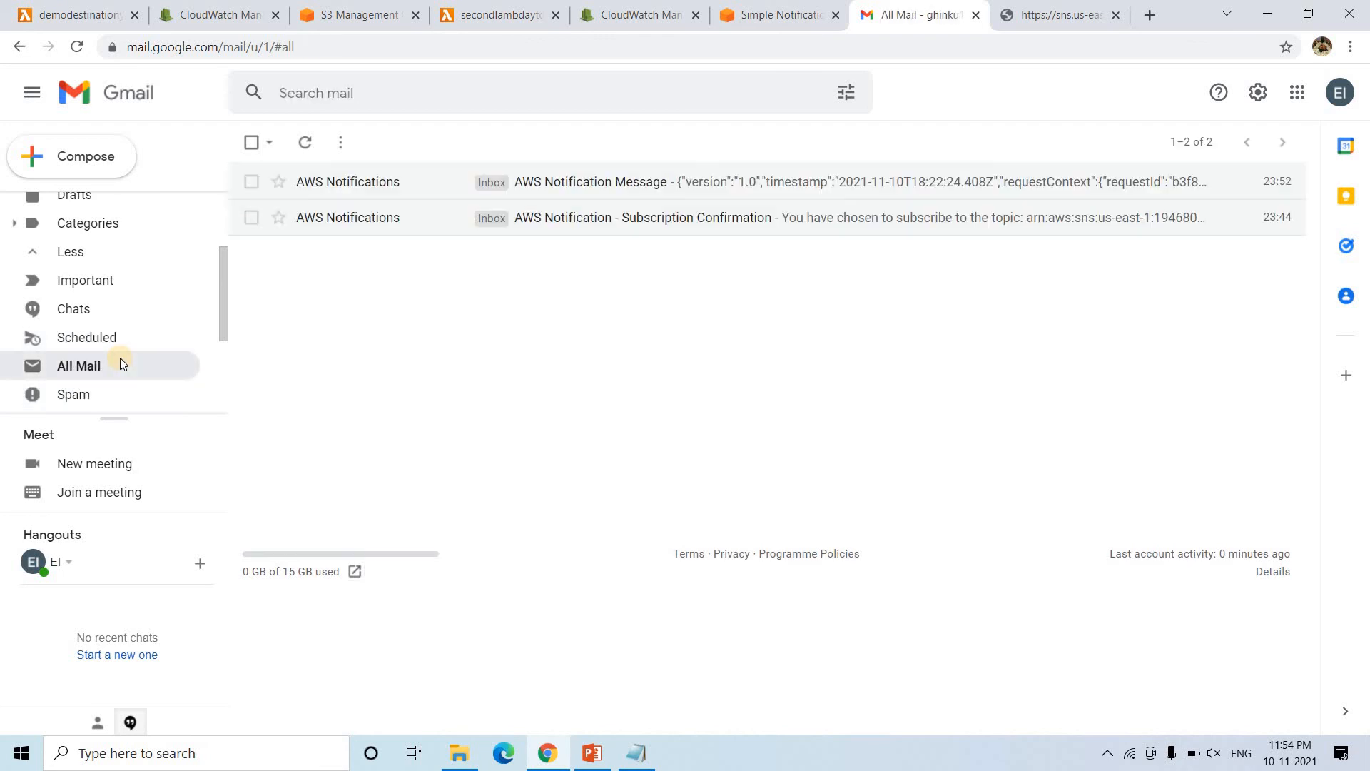
scroll(106, 339, up, 2)
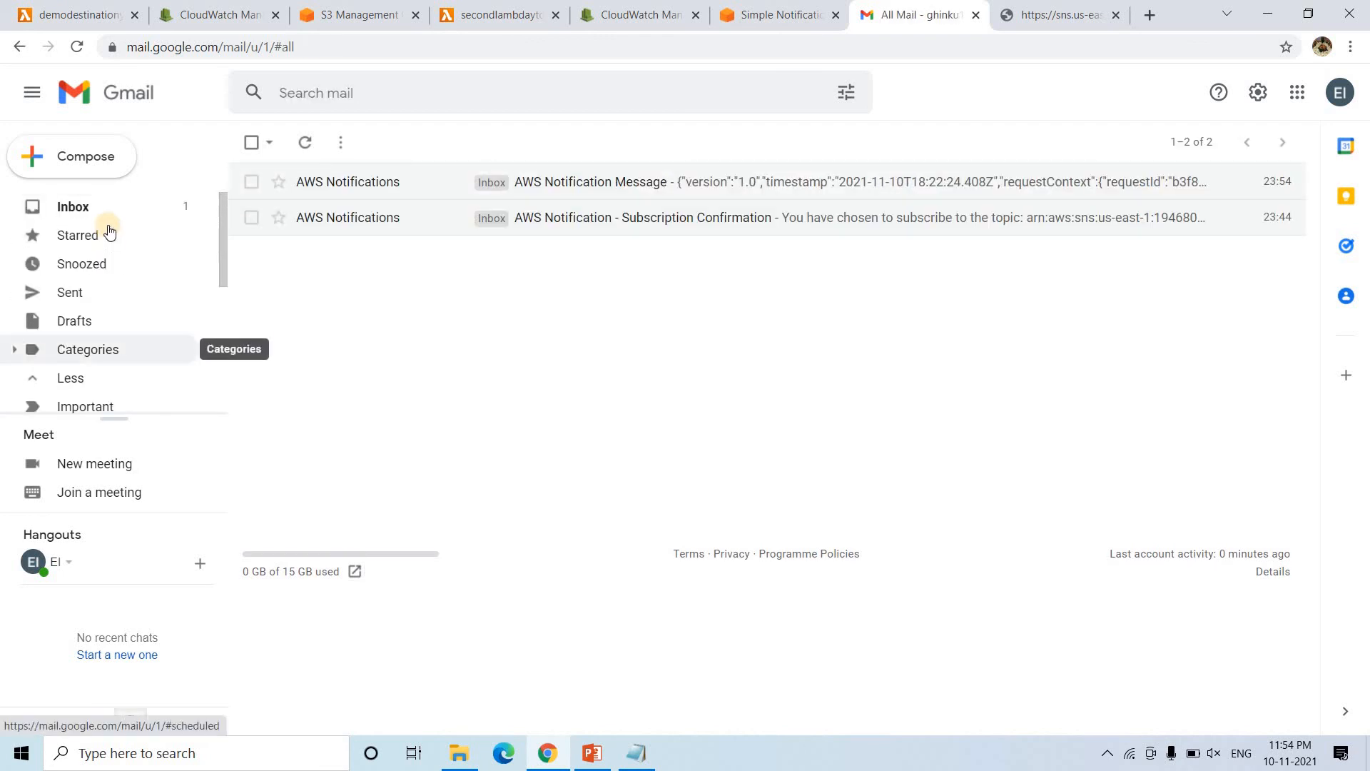
click(136, 209)
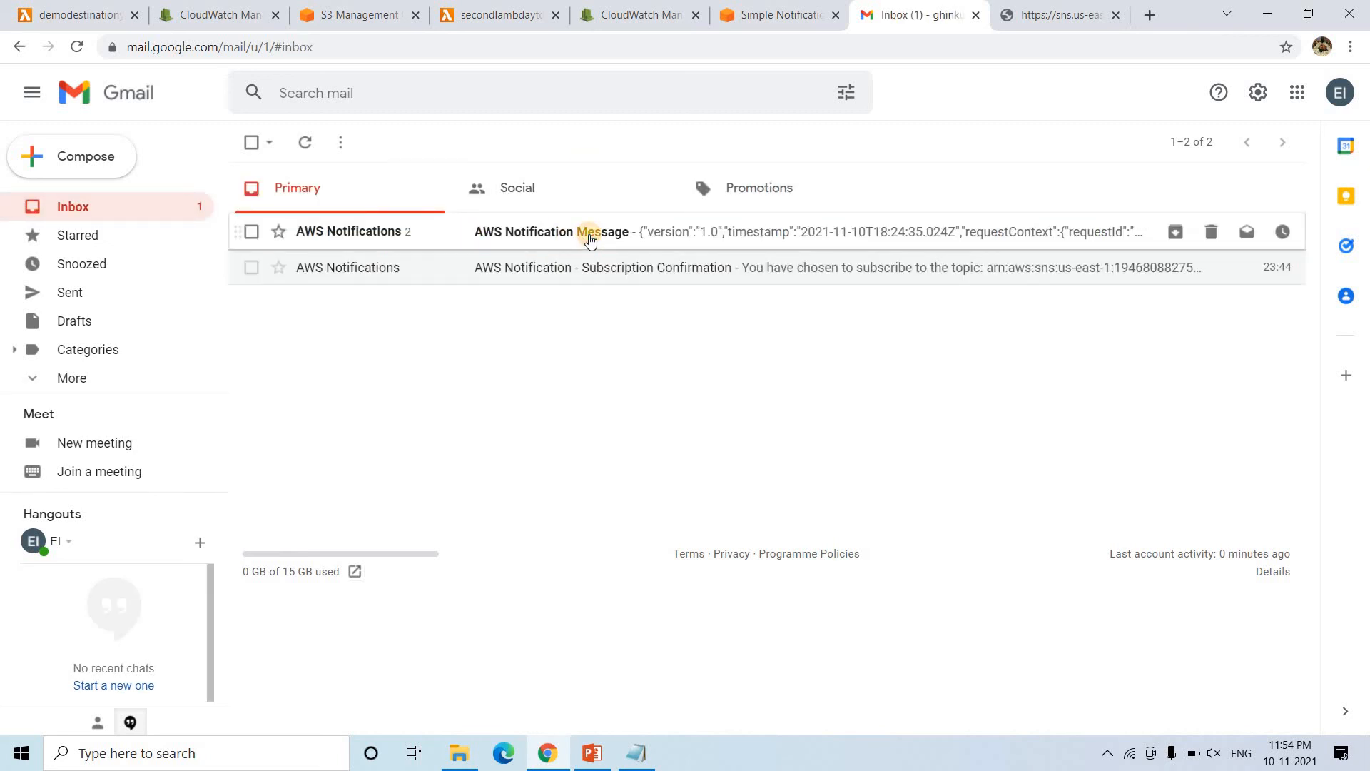
Open the newest AWS Notification Message and highlight the S3 object key in its failure payload.
click(589, 241)
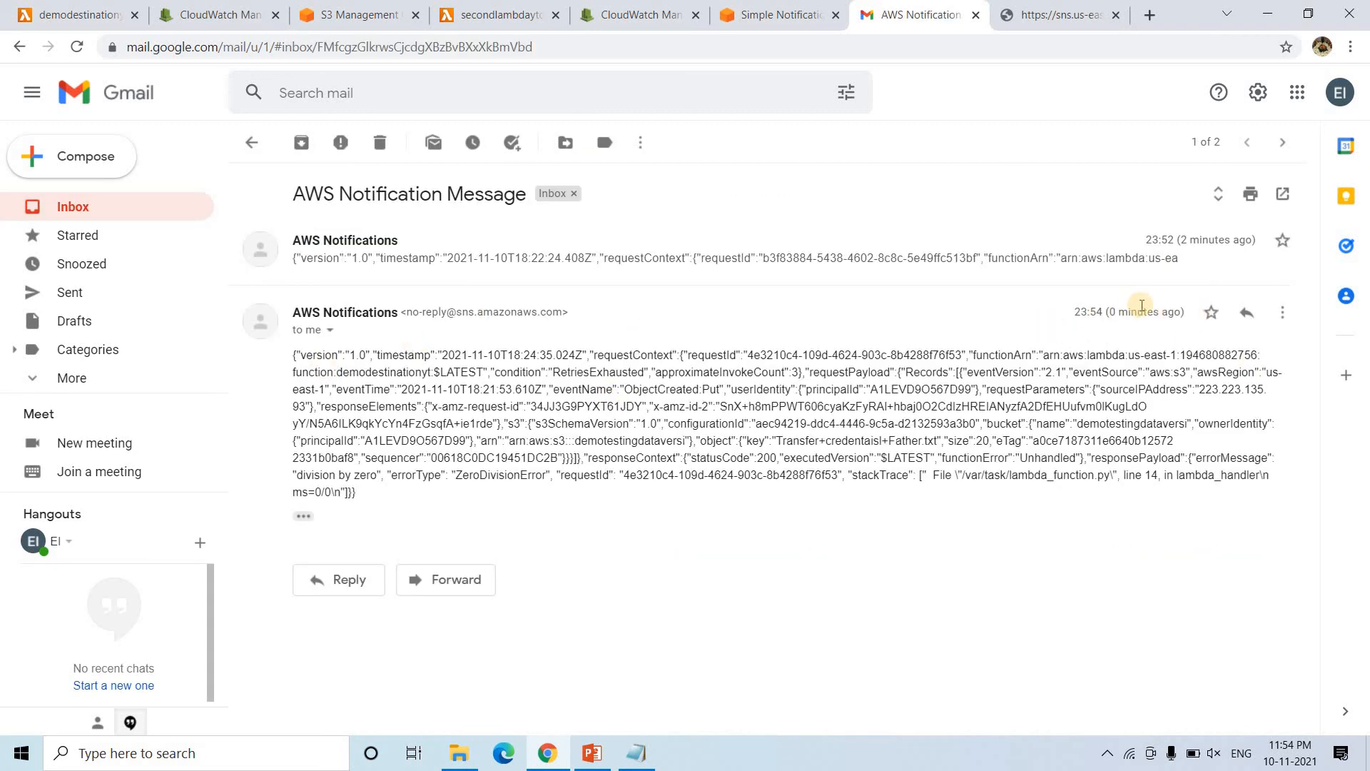
triple_click(1238, 451)
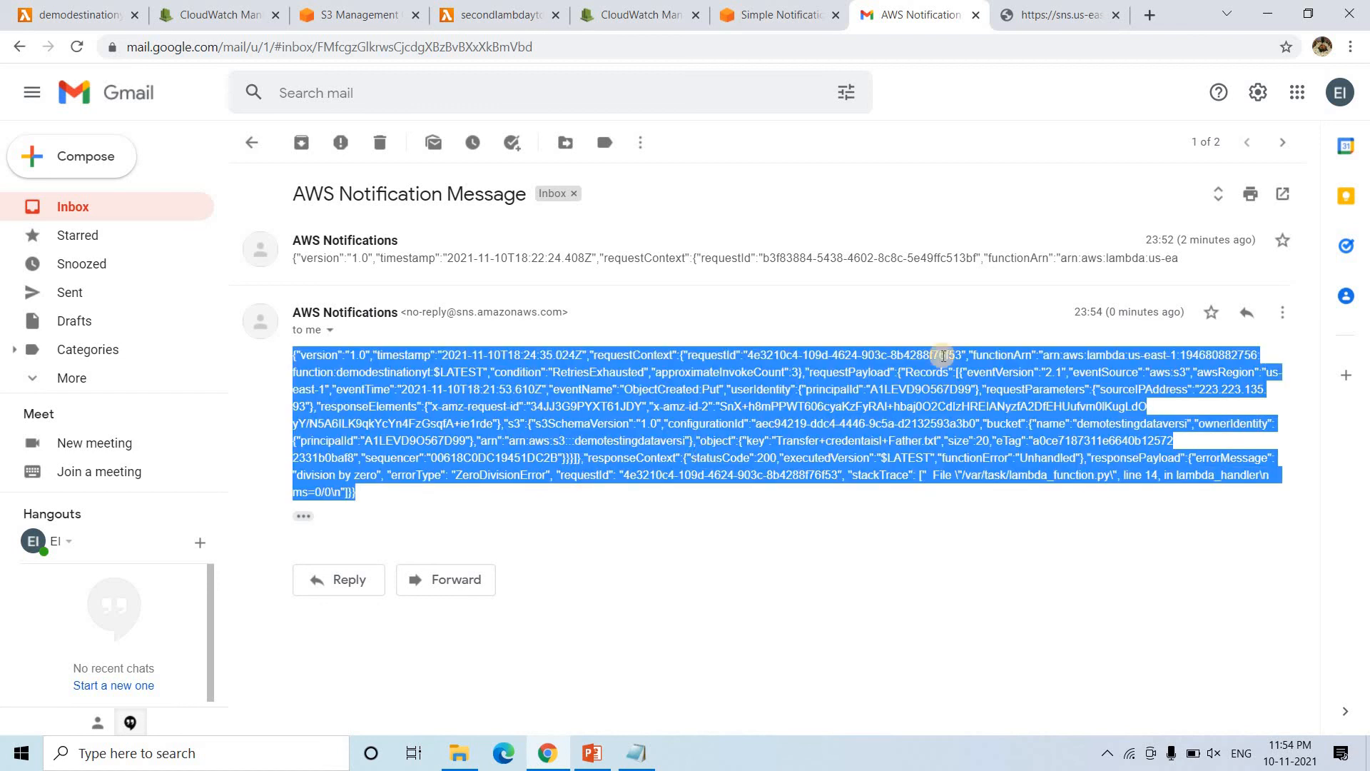
click(1013, 386)
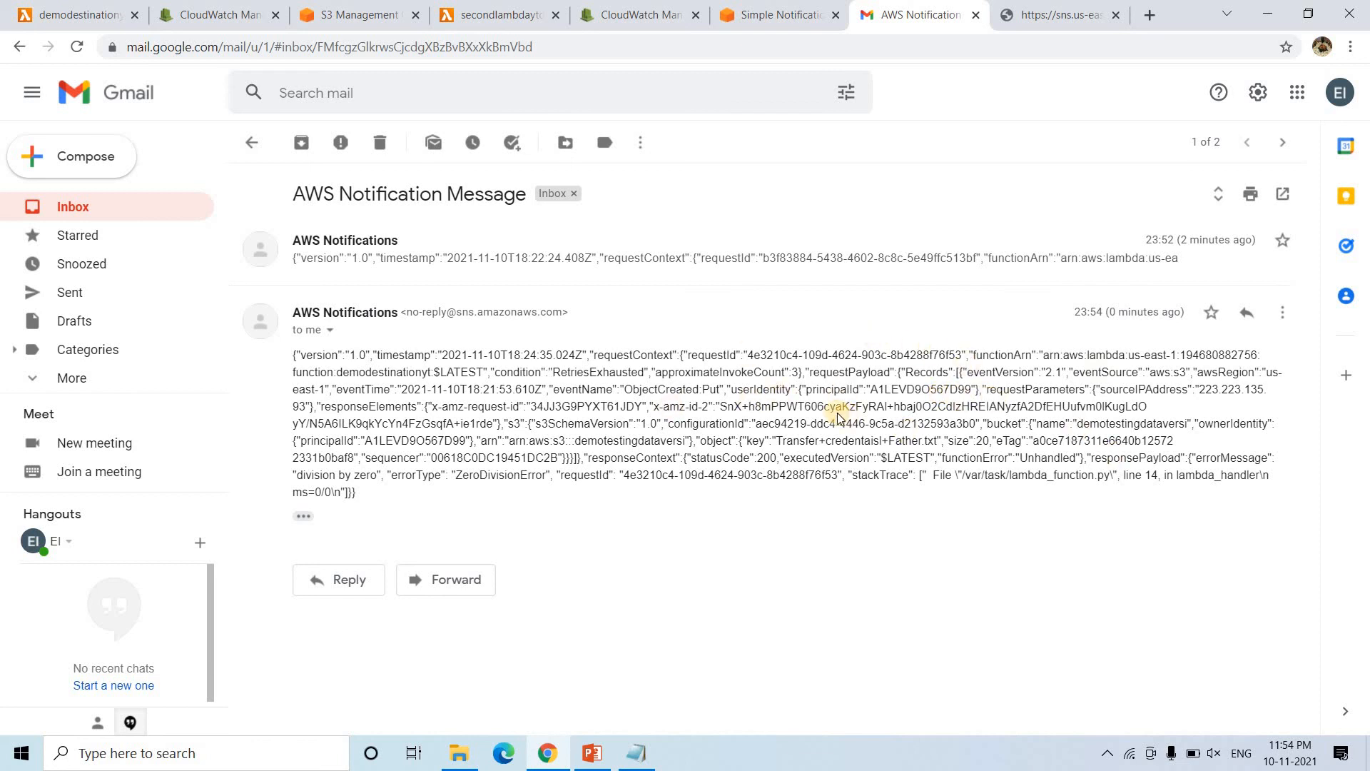
drag(778, 441, 942, 447)
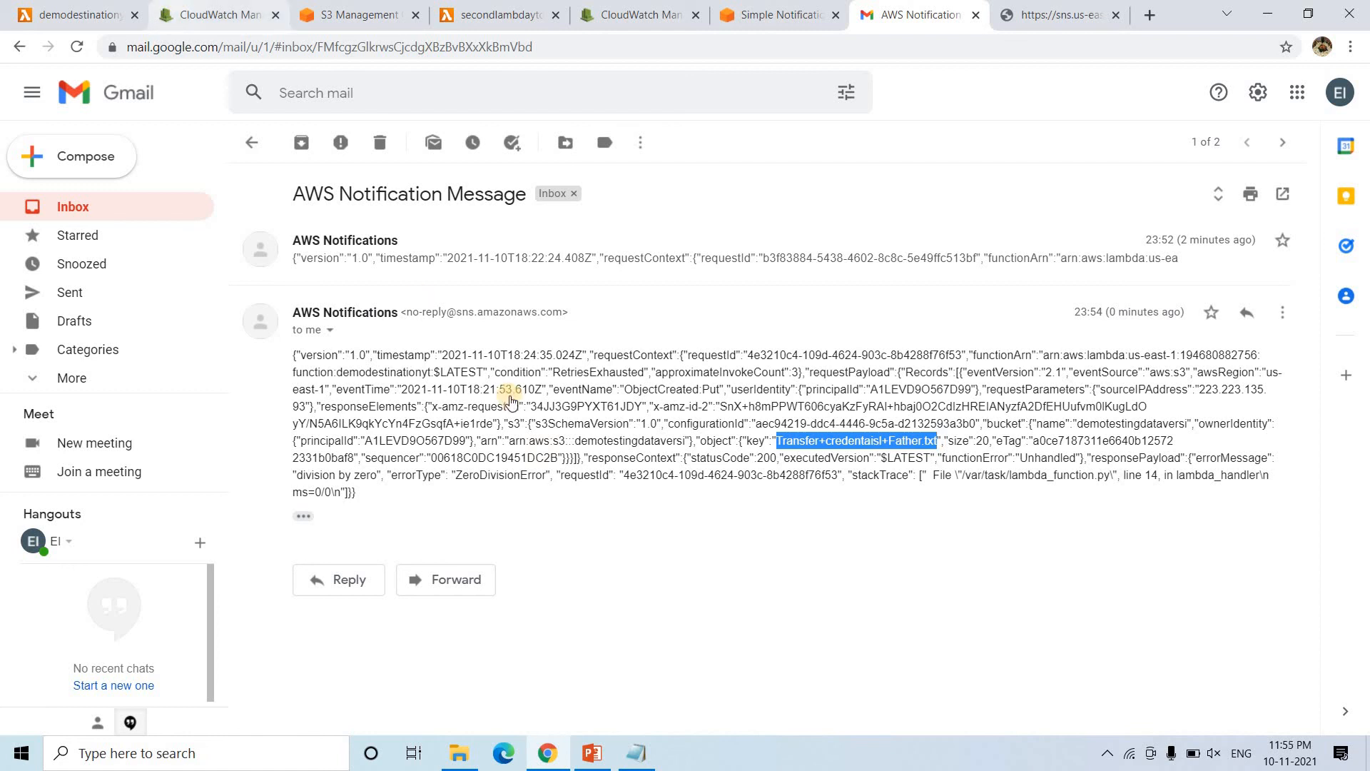
Review the demodestinationyt log events in CloudWatch and switch to the secondlambdaytdemo log events.
key(ctrl+2)
scroll(706, 455, up, 7)
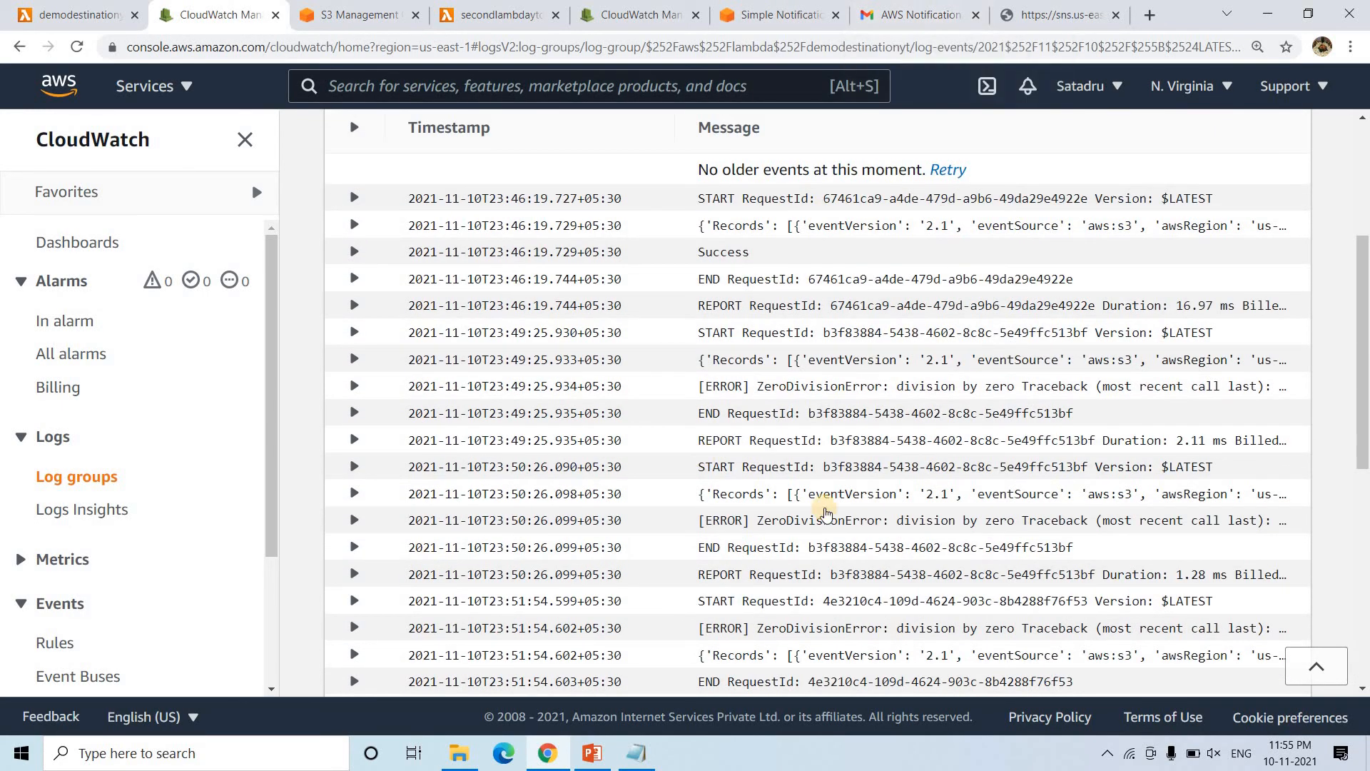
scroll(821, 507, down, 6)
click(640, 7)
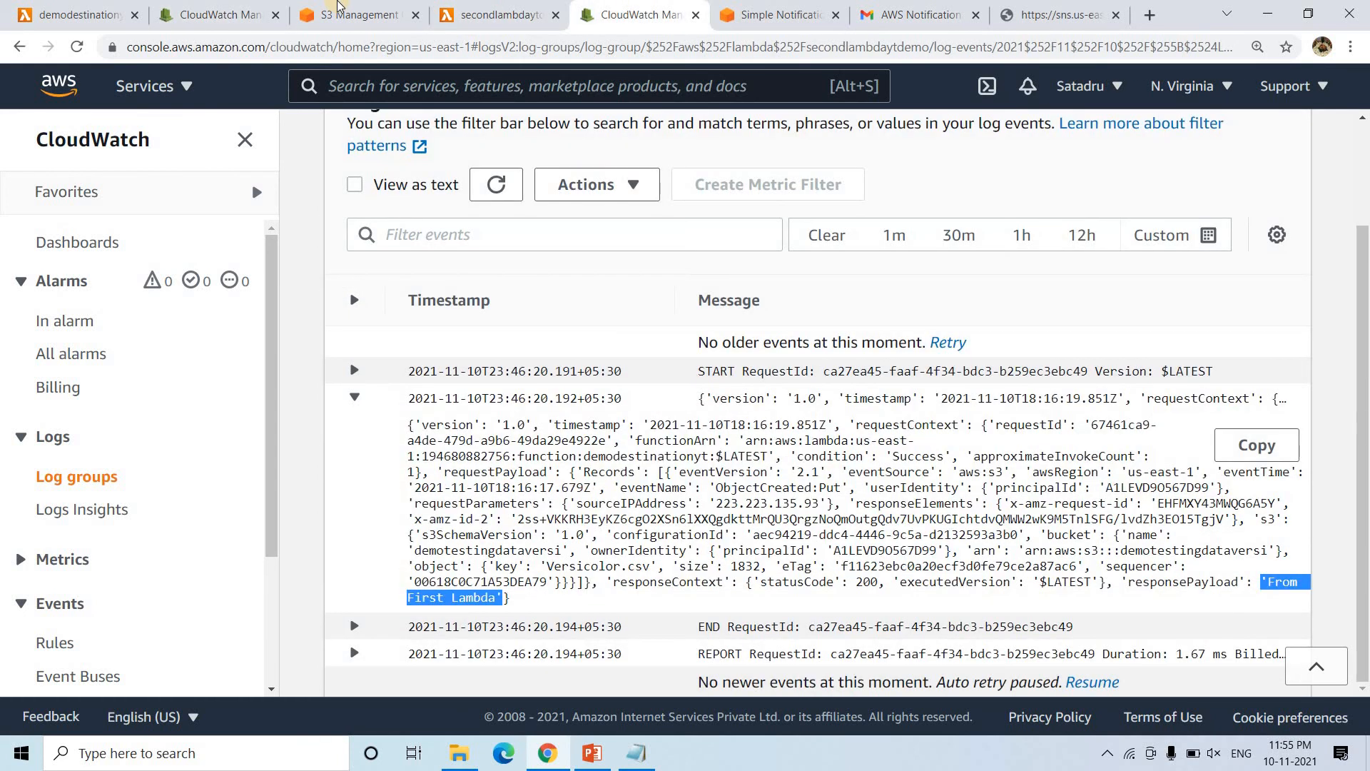
Open the S3 bucket demotestingdataversi from the upload results and review its list of uploaded objects.
click(343, 10)
scroll(379, 424, down, 3)
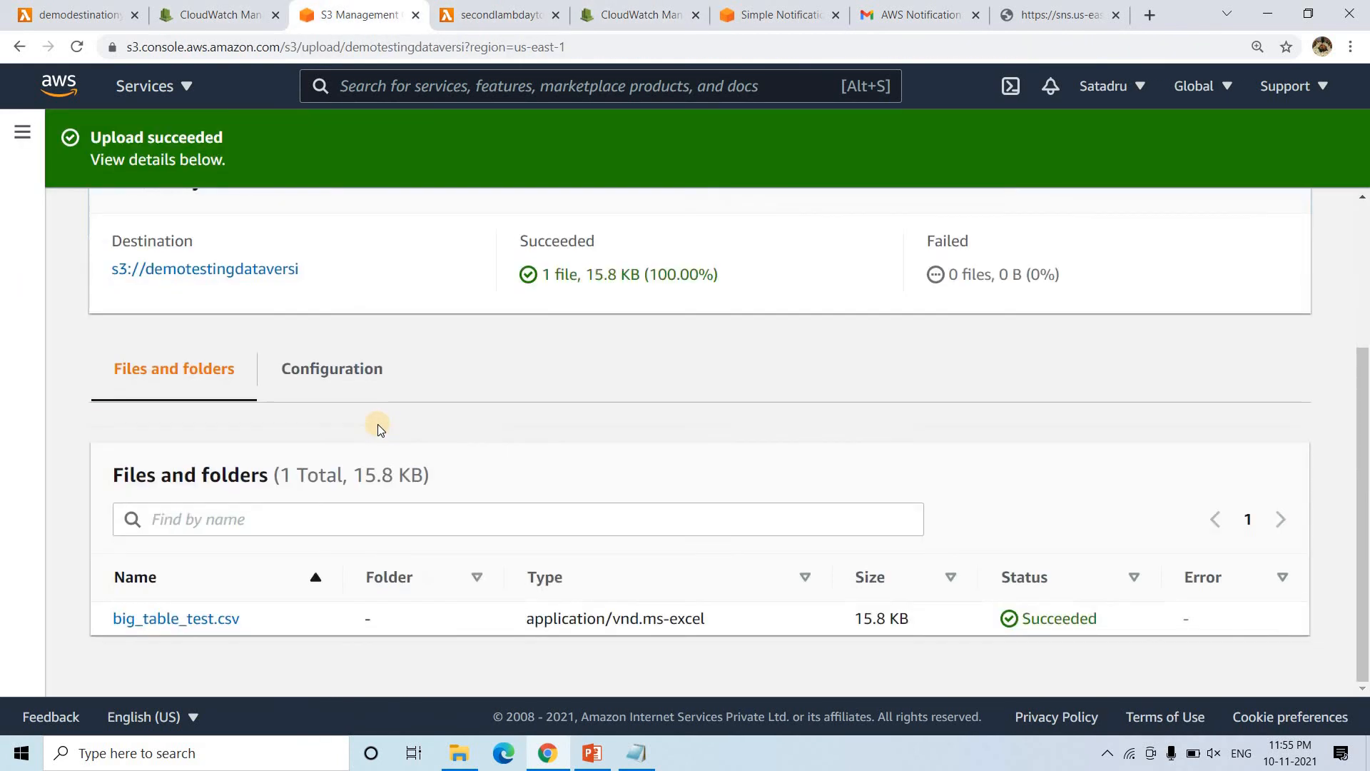
click(224, 272)
scroll(373, 578, down, 2)
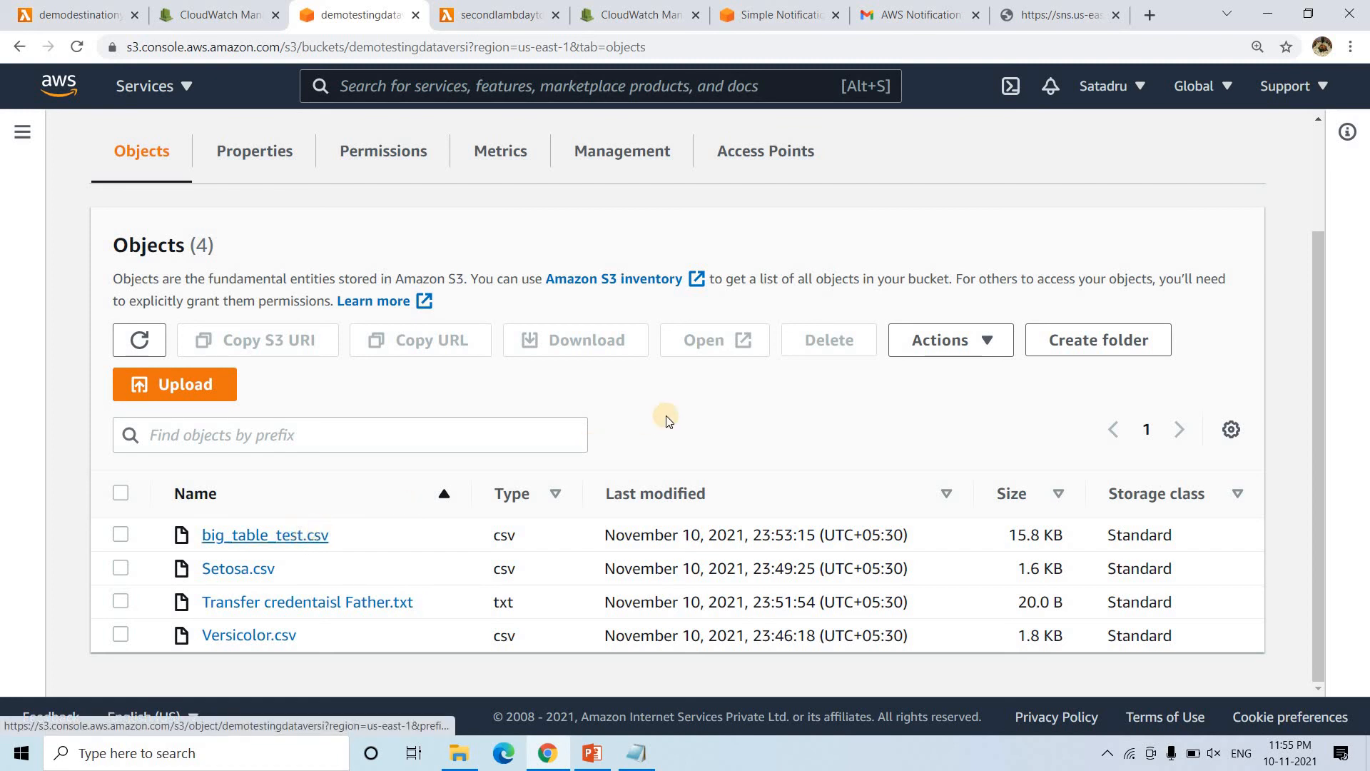
Return to the AWS Notification Message thread in Gmail and expand the earlier failure notification to read its payload.
click(911, 6)
click(350, 261)
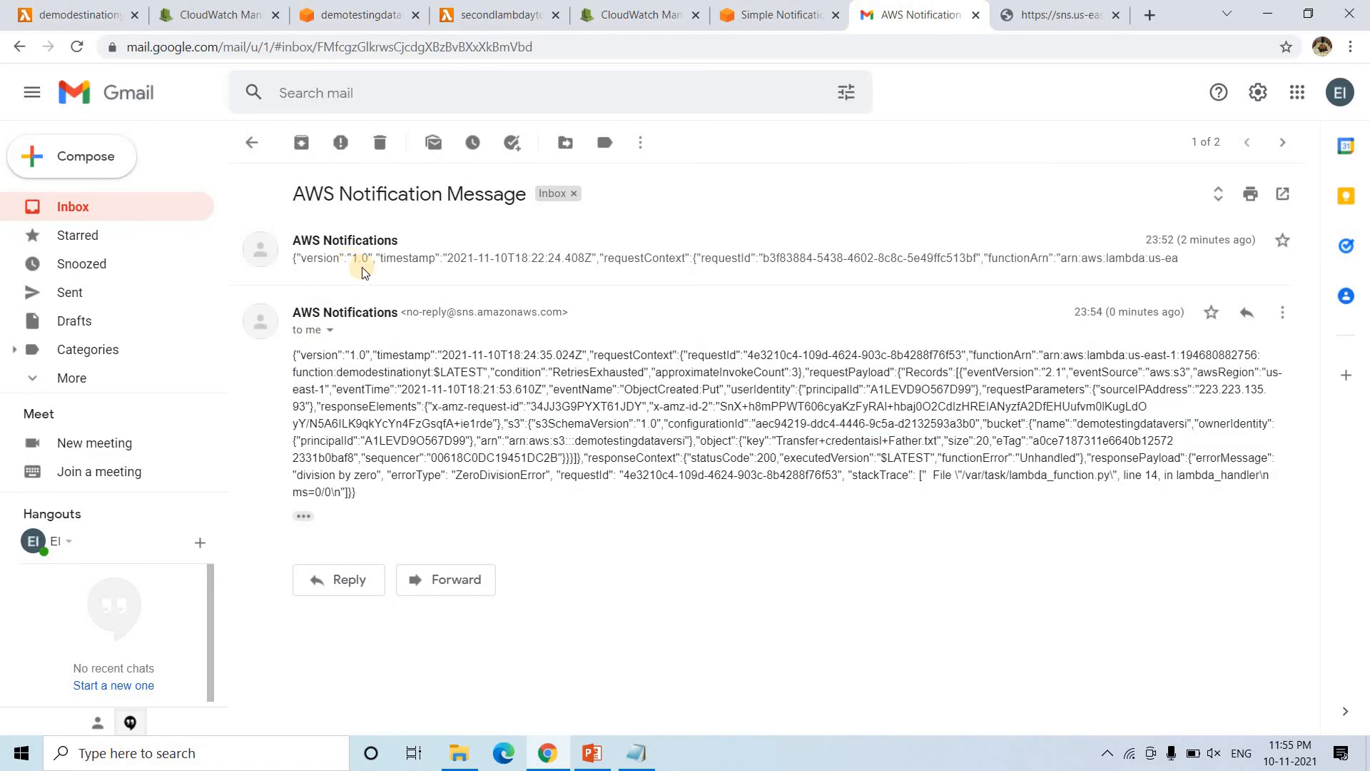
scroll(414, 343, down, 4)
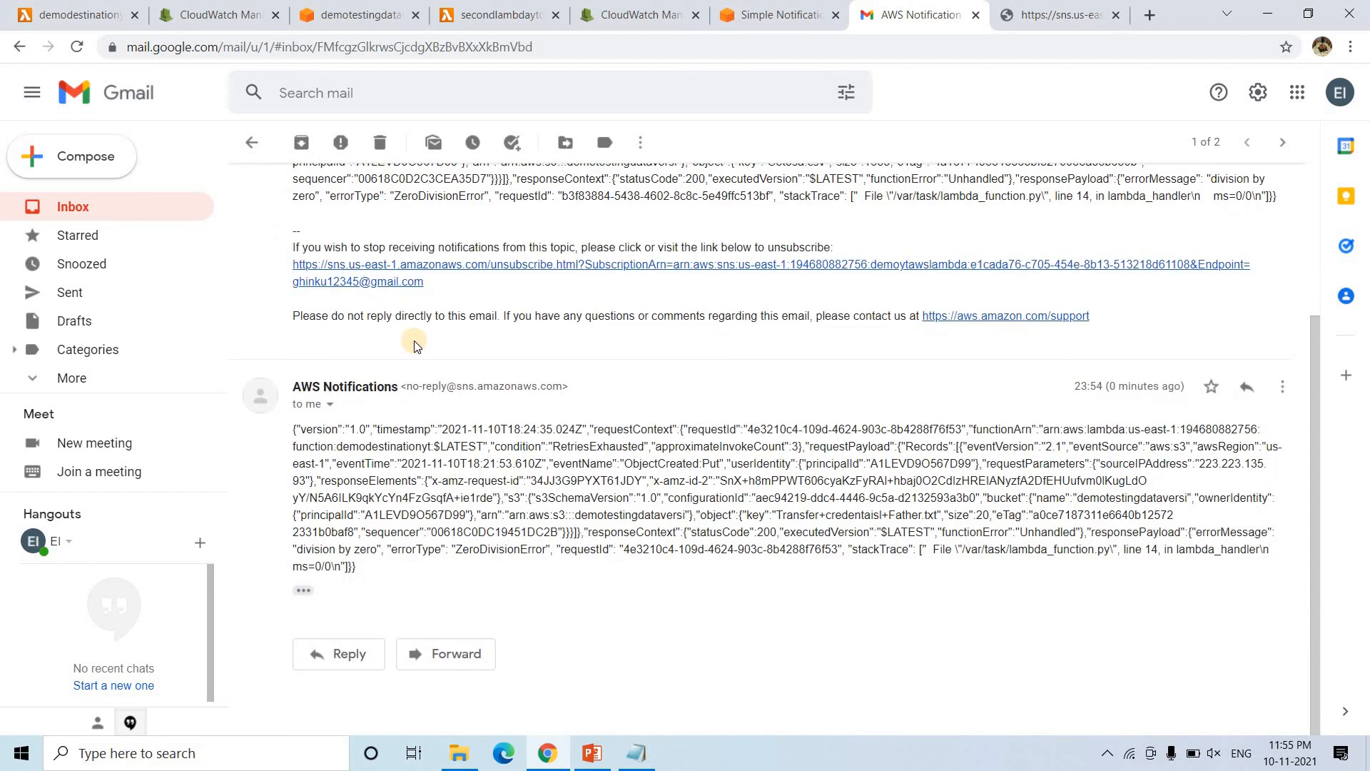
scroll(414, 343, up, 4)
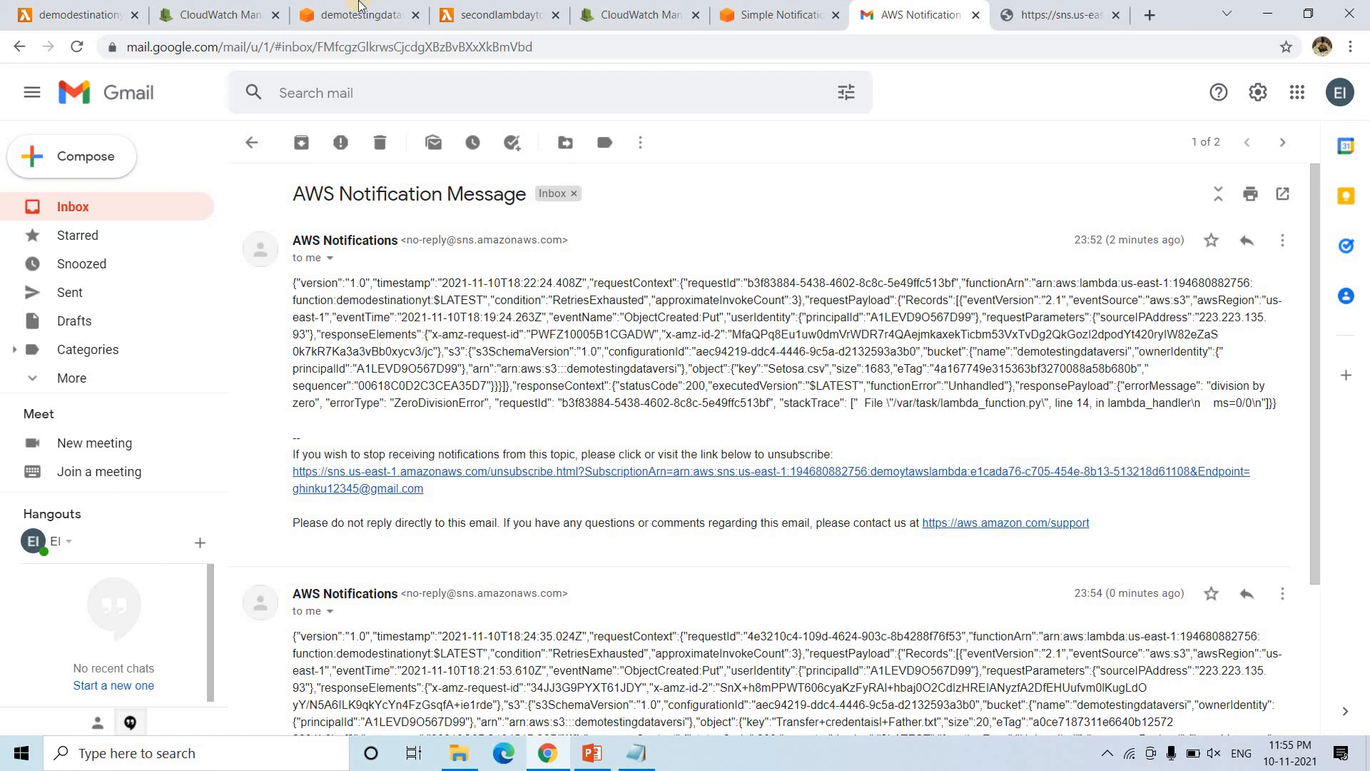
Review the secondlambdaytdemo and demodestinationyt function overviews alongside the failure e-mails, ending on demodestinationyt's trigger and destinations.
click(453, 7)
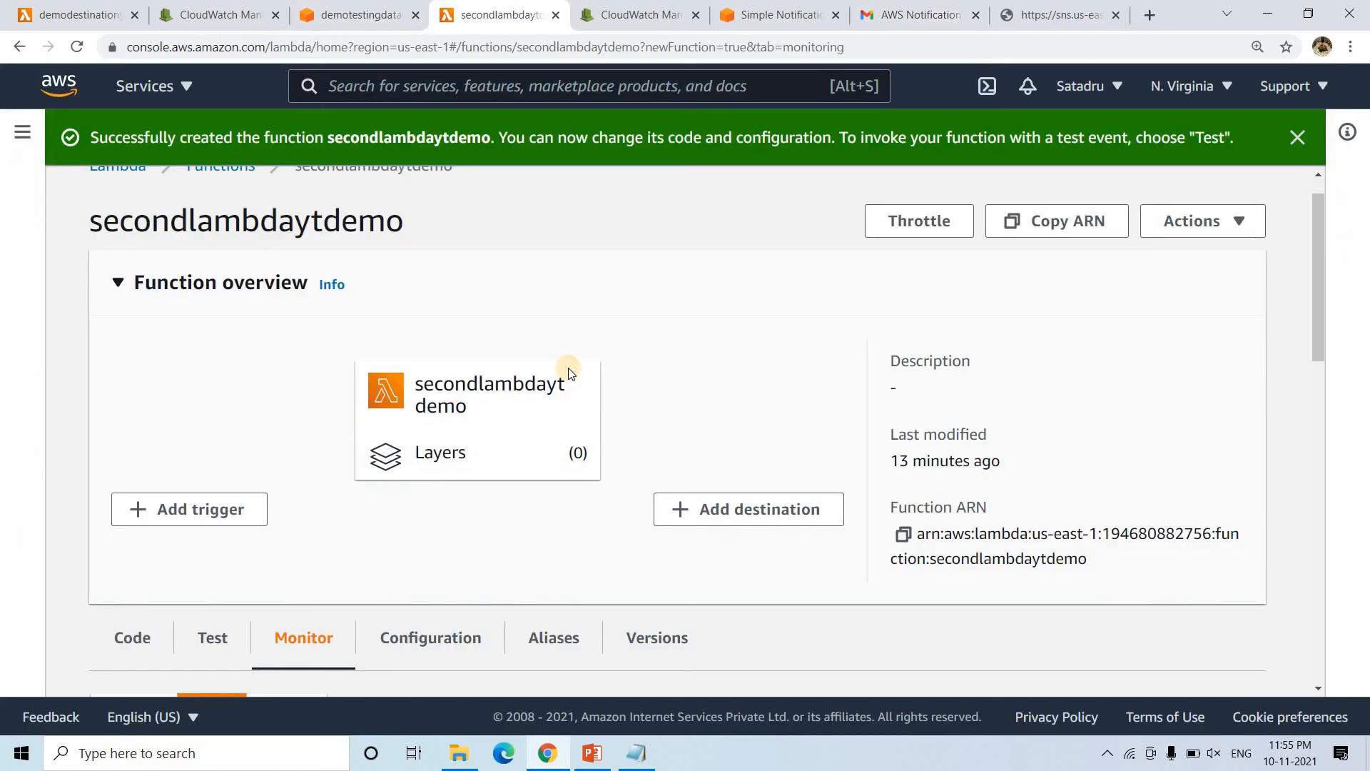
click(80, 8)
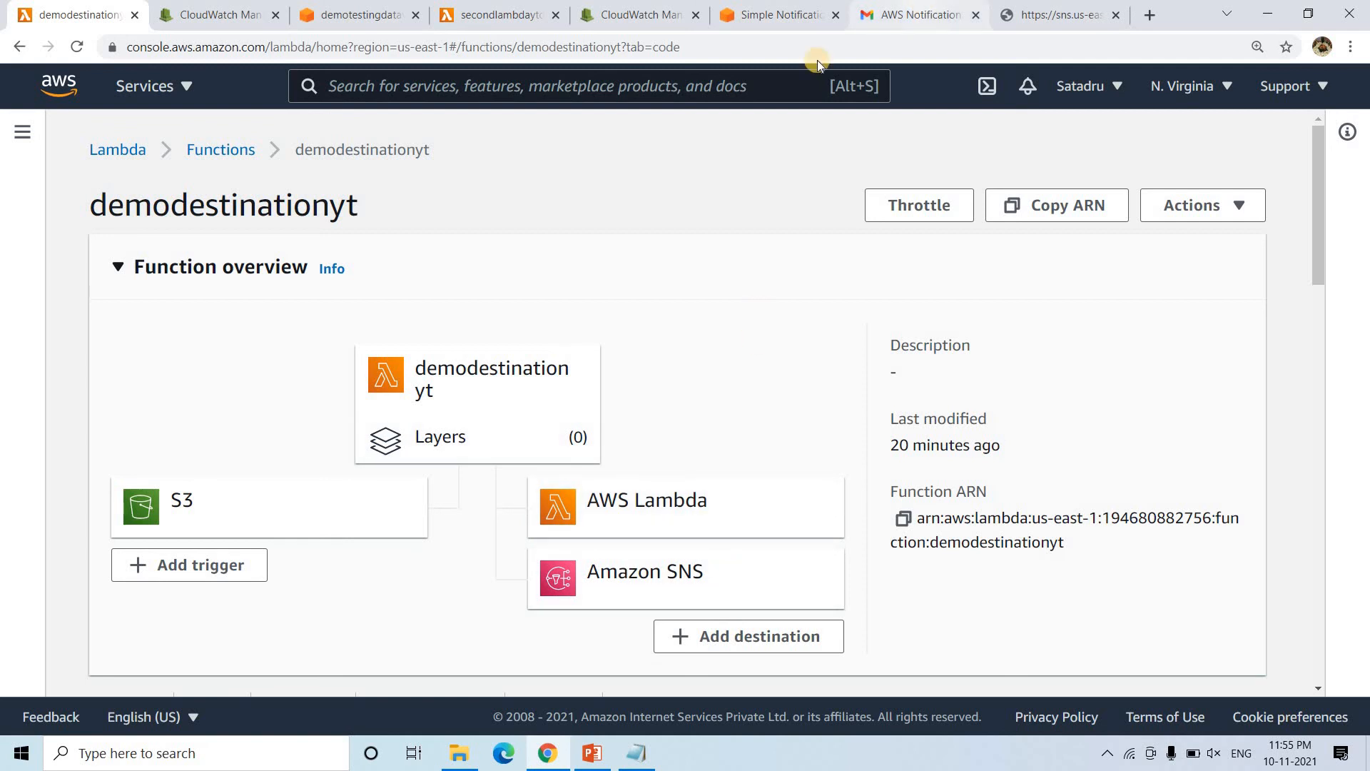
click(923, 9)
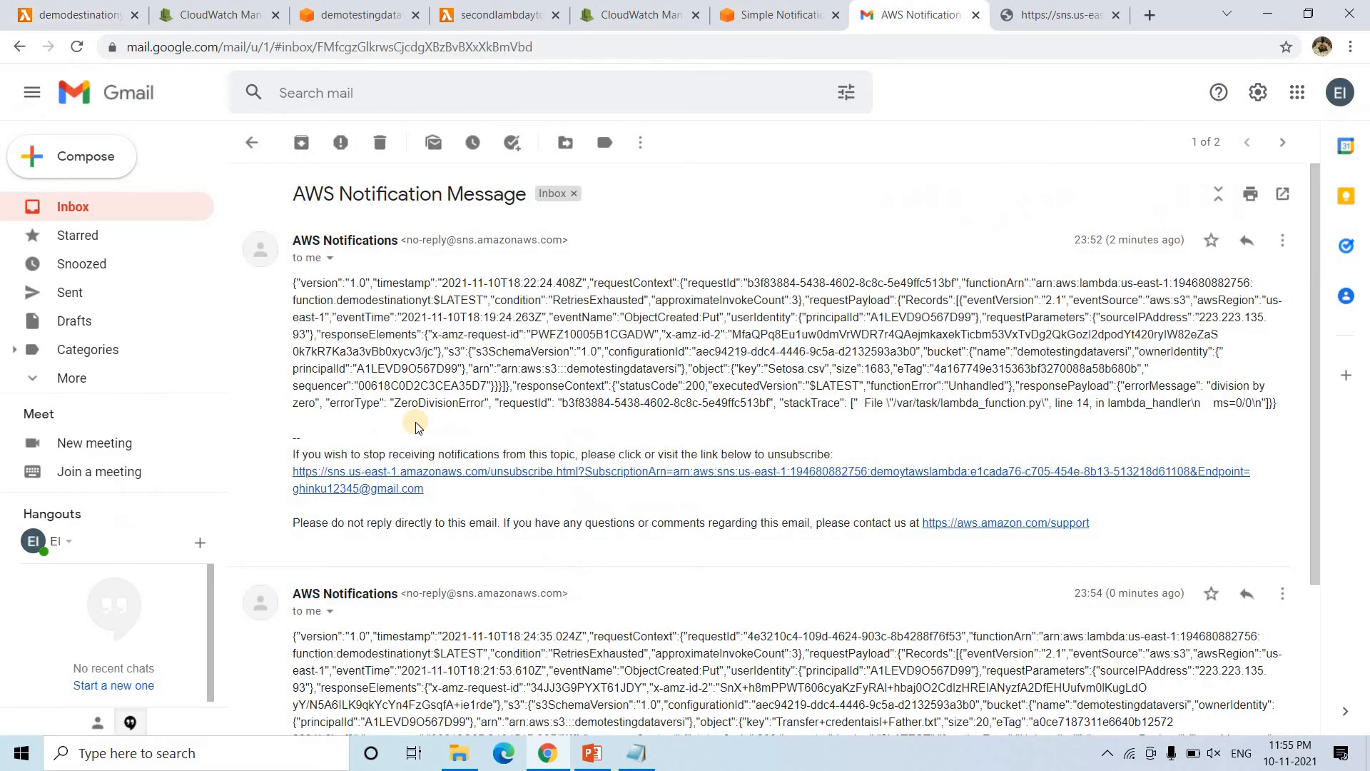
click(113, 9)
scroll(785, 300, down, 2)
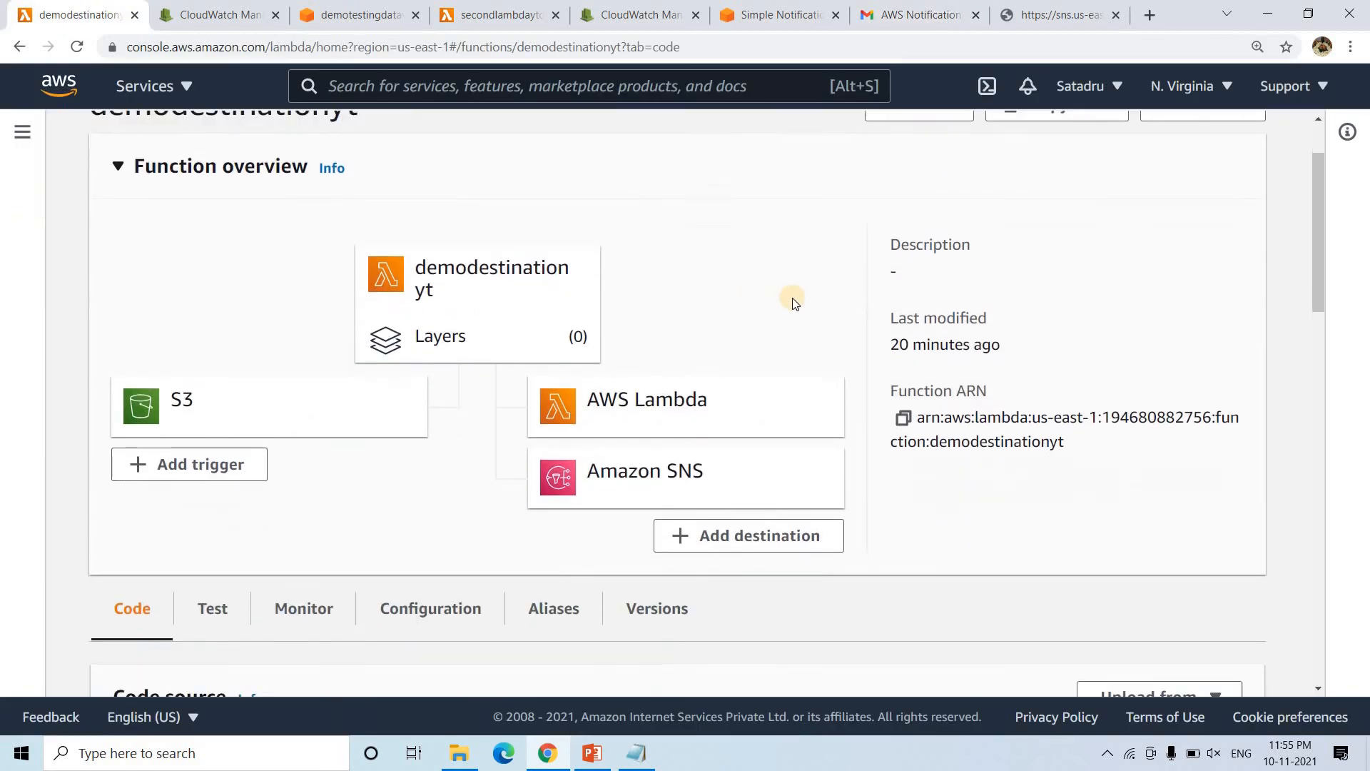